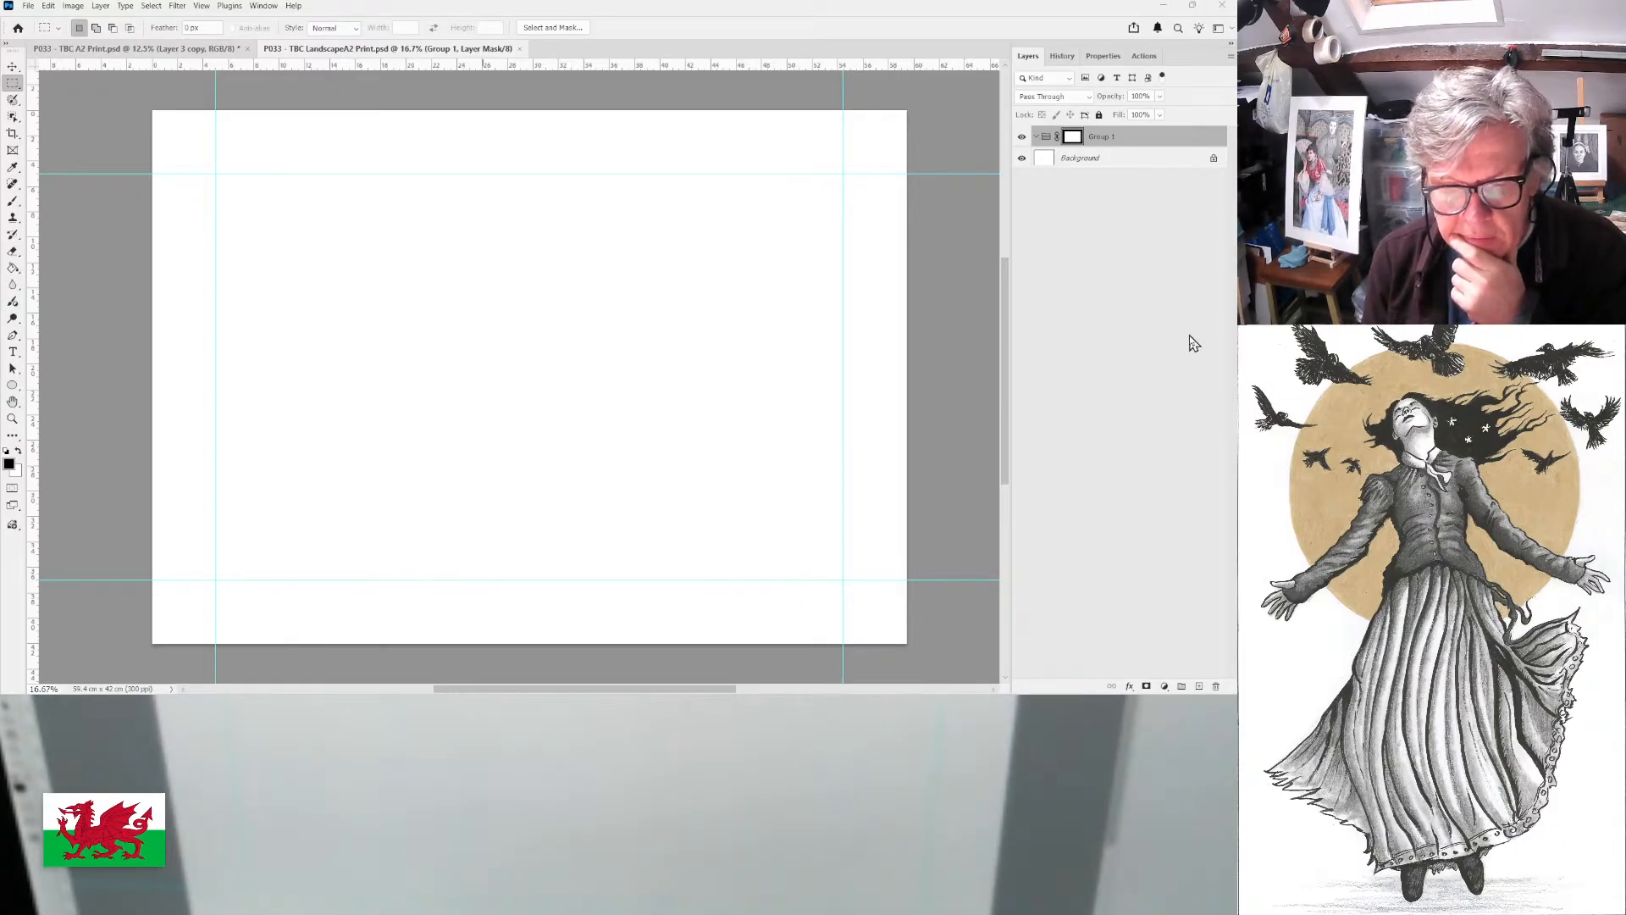
- Open the recent 09-In-Annwn-Everything-Is-Fine---Matriarchy---Web.jpg image, enlarge it to 66.7%, and return to the P033 - TBC A2 Print document
{"action": "left_click", "coordinate": [28, 6]}
{"action": "mouse_move", "coordinate": [47, 85]}
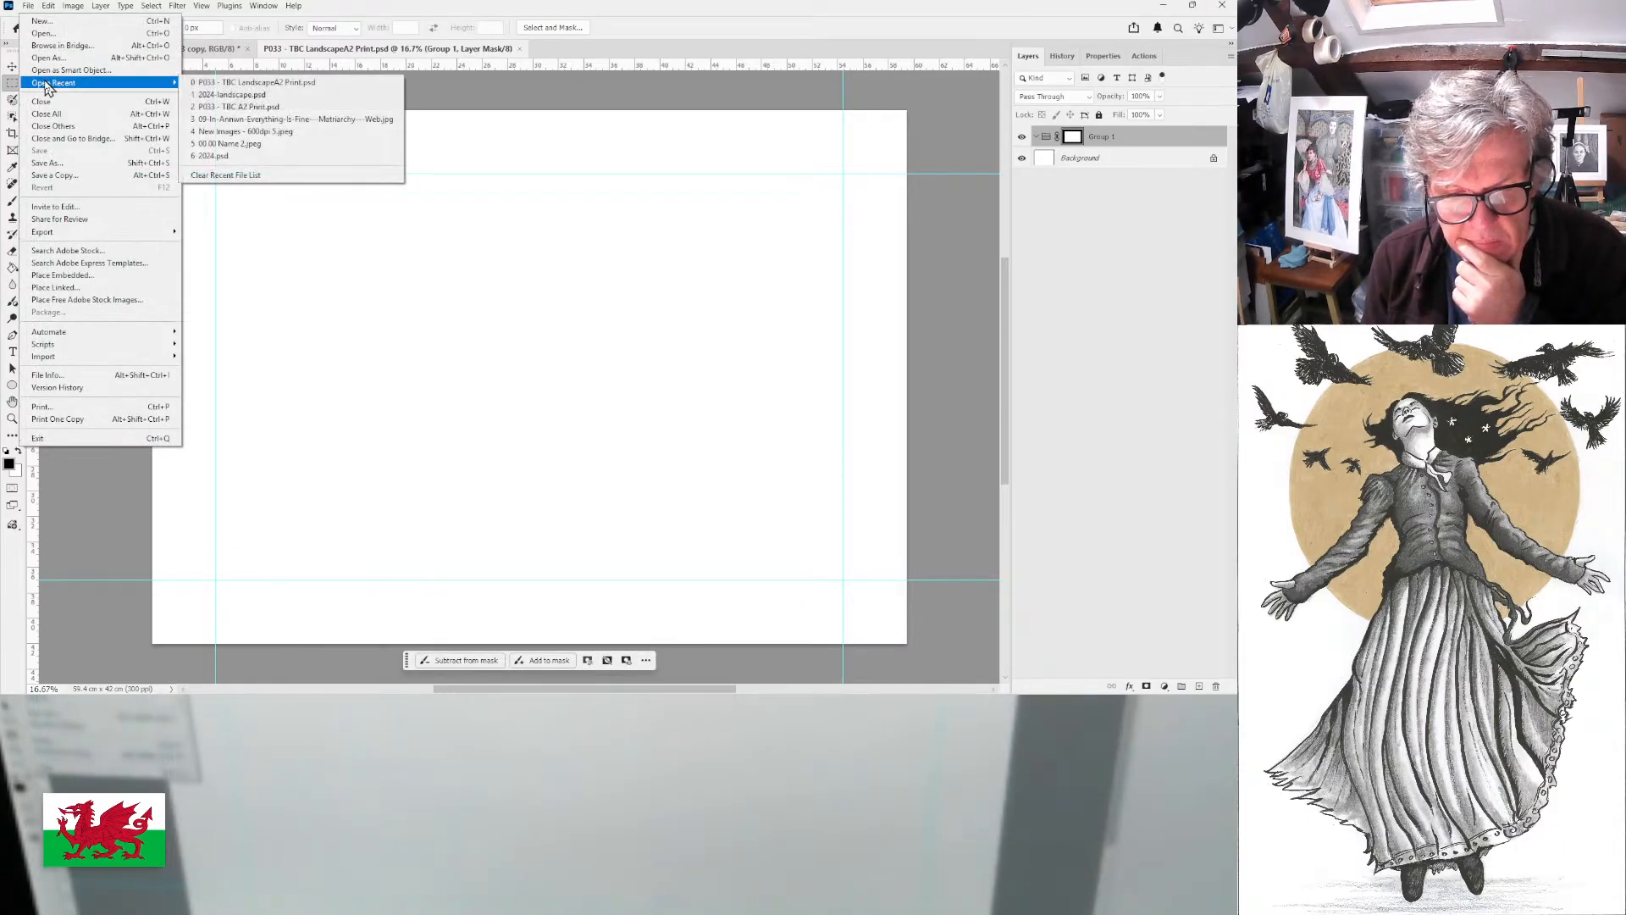
{"action": "left_click", "coordinate": [320, 120]}
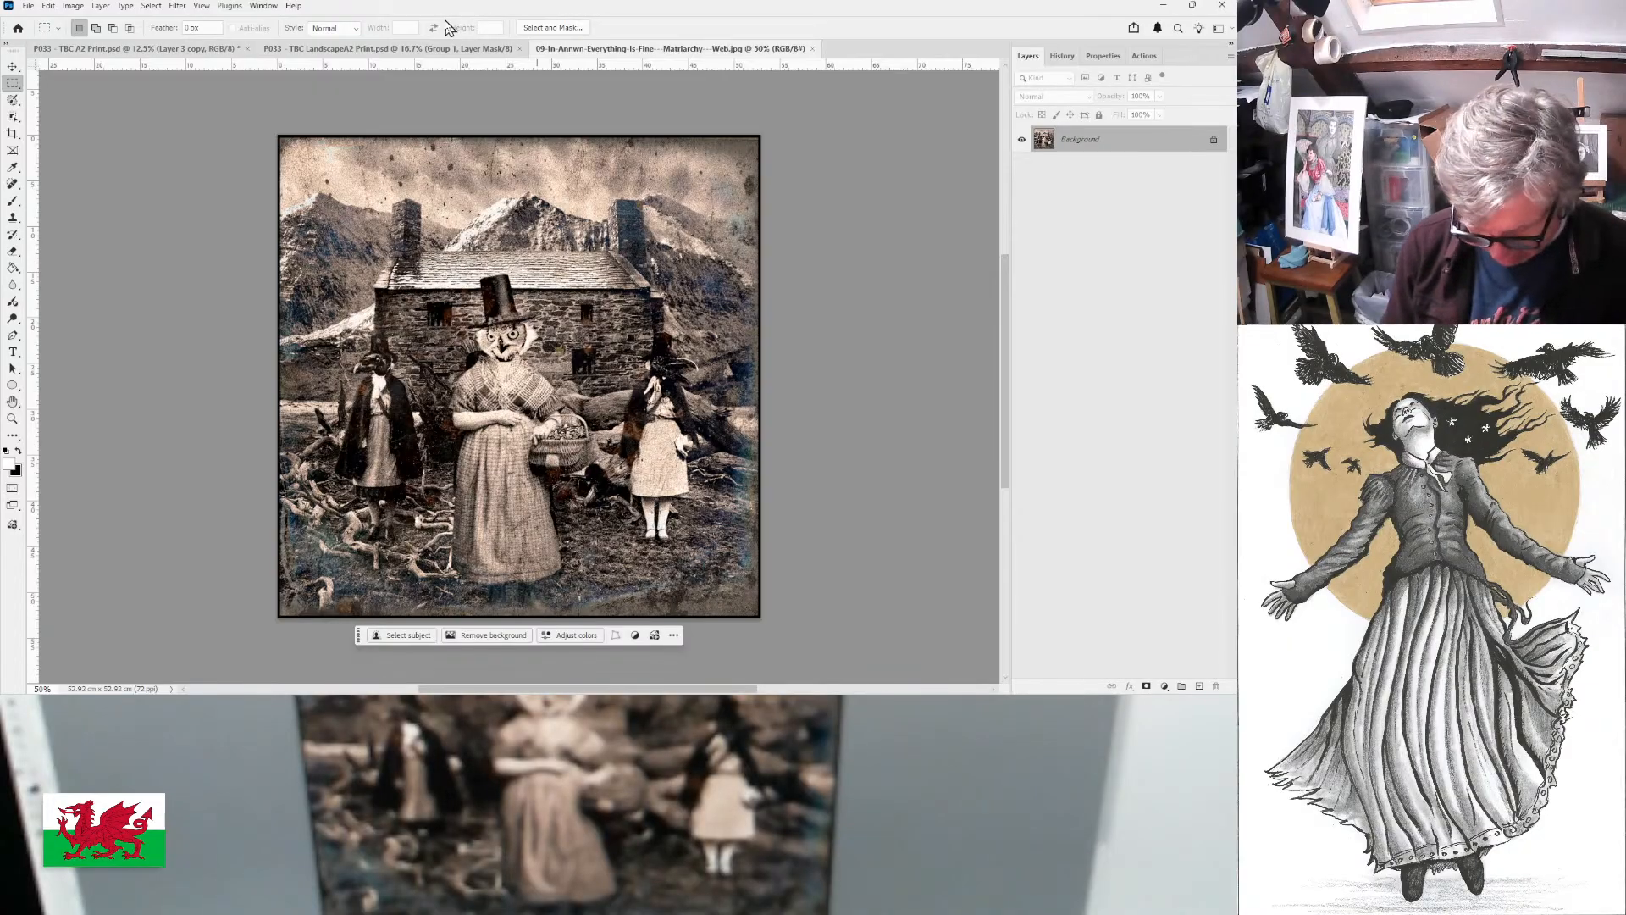
{"action": "key", "text": "ctrl+plus"}
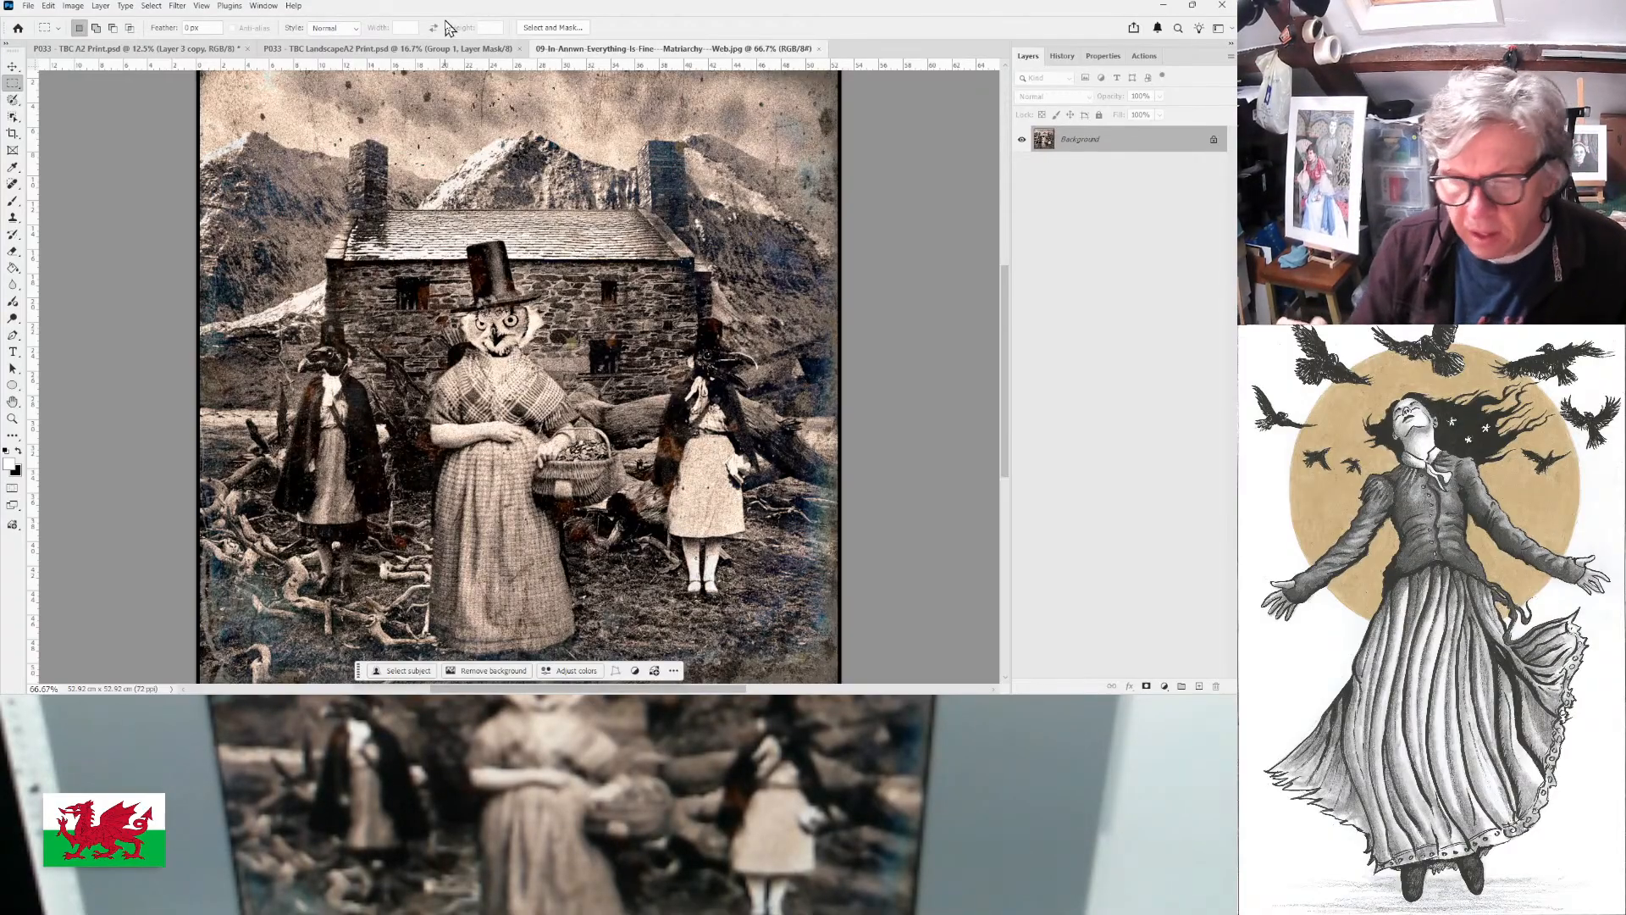
{"action": "left_click", "coordinate": [395, 50]}
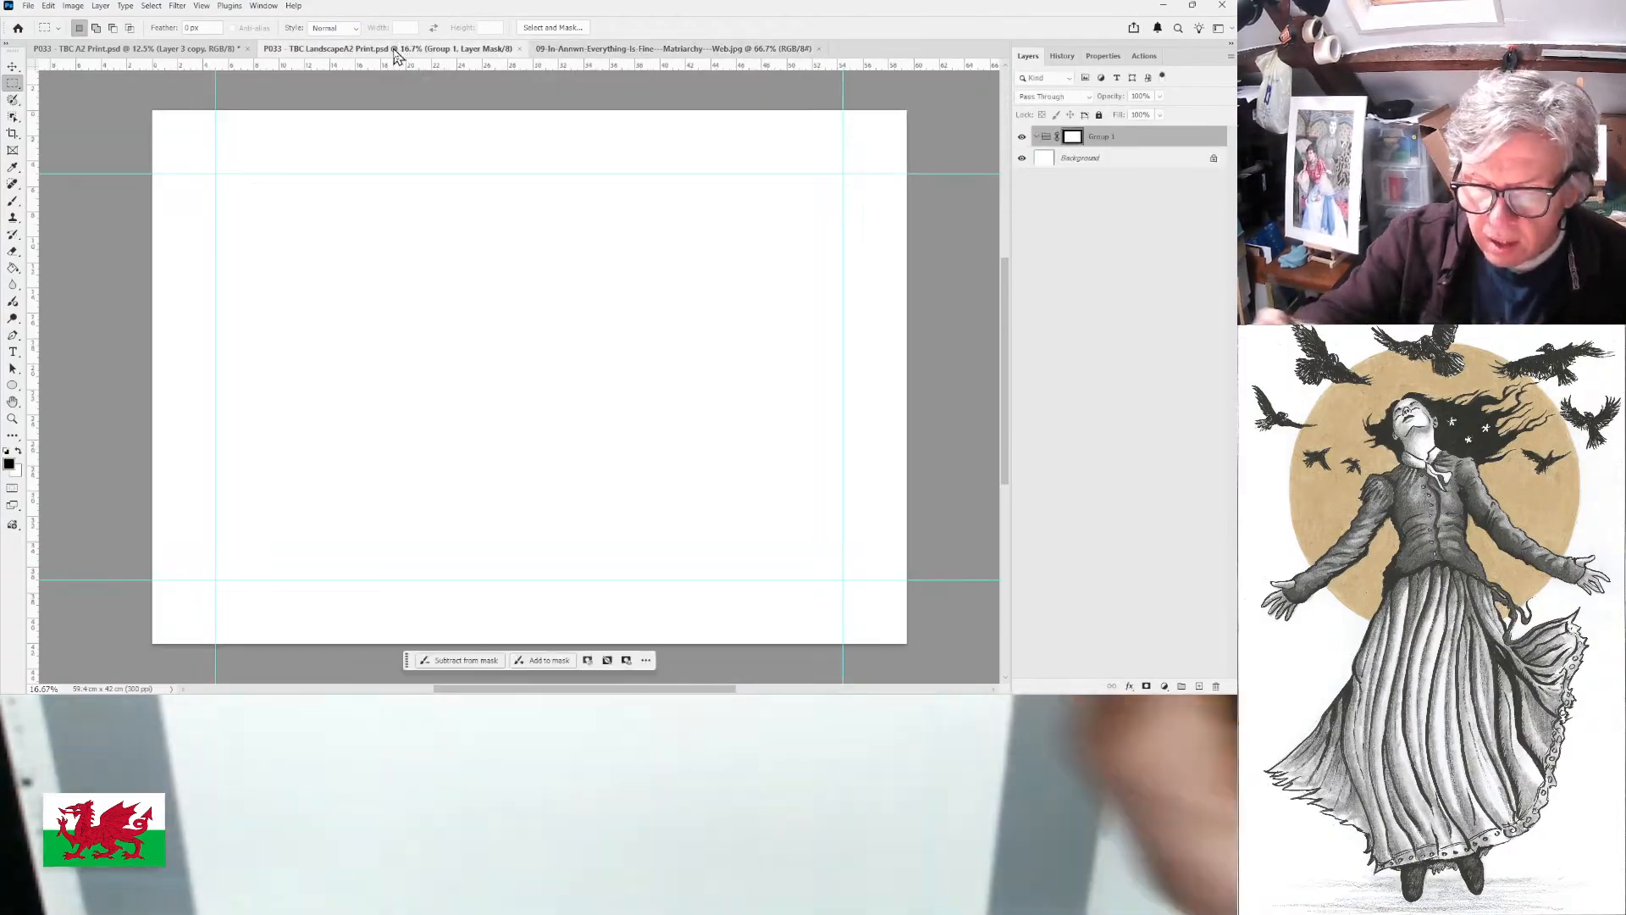
{"action": "left_click", "coordinate": [192, 53]}
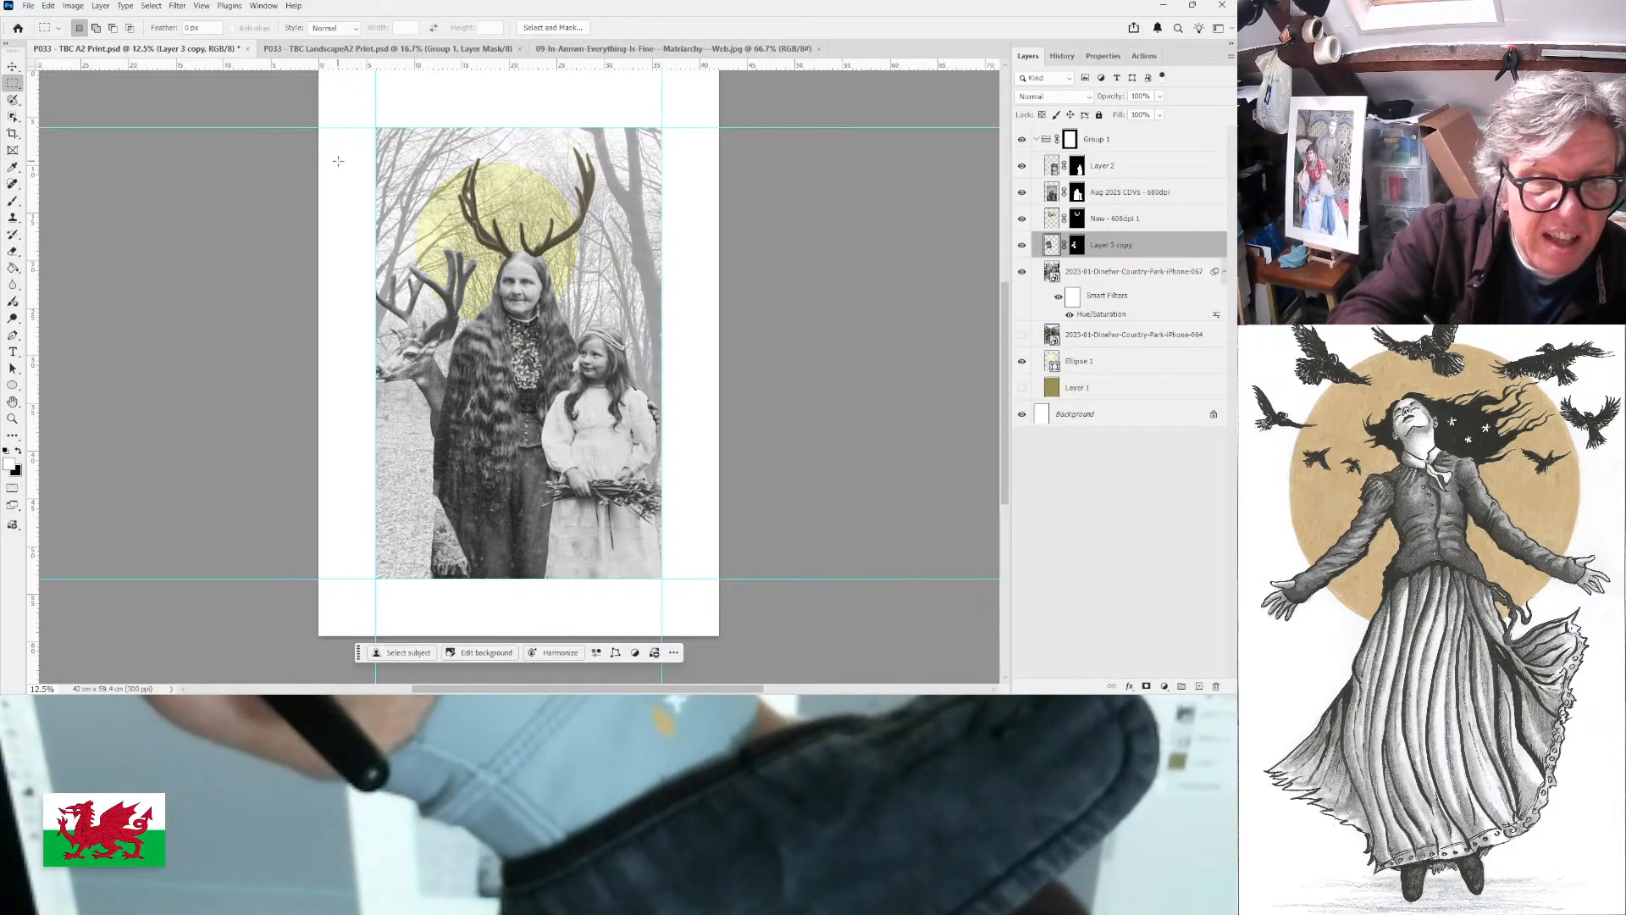
- Review the General and Interface preferences without applying any change
{"action": "left_click", "coordinate": [27, 6]}
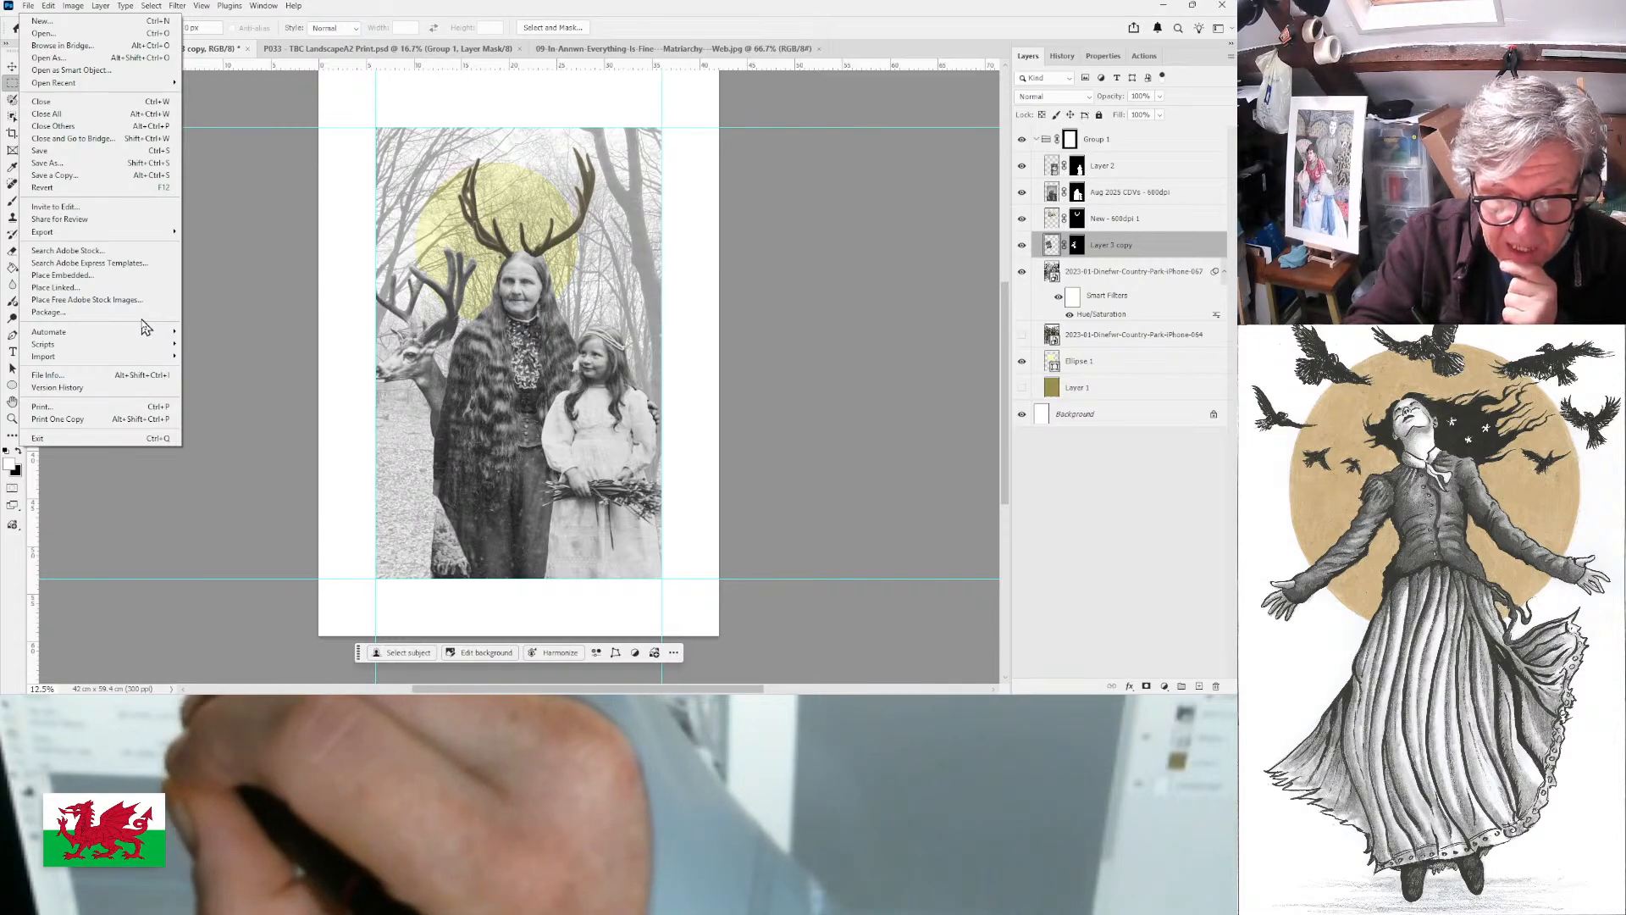
{"action": "mouse_move", "coordinate": [48, 5]}
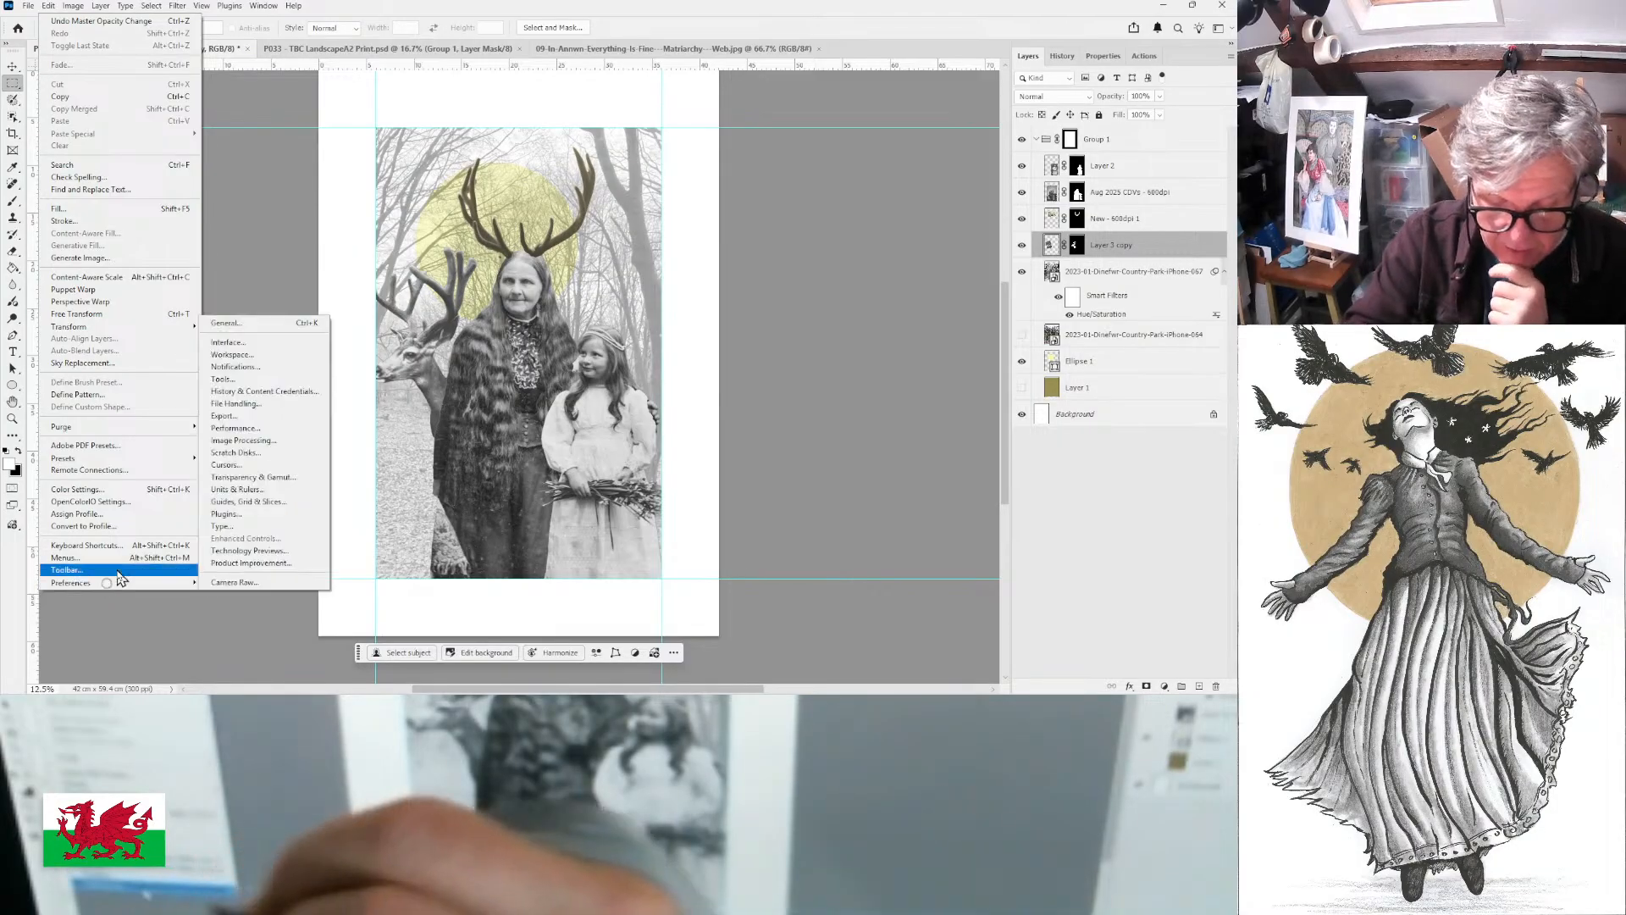
{"action": "mouse_move", "coordinate": [178, 582]}
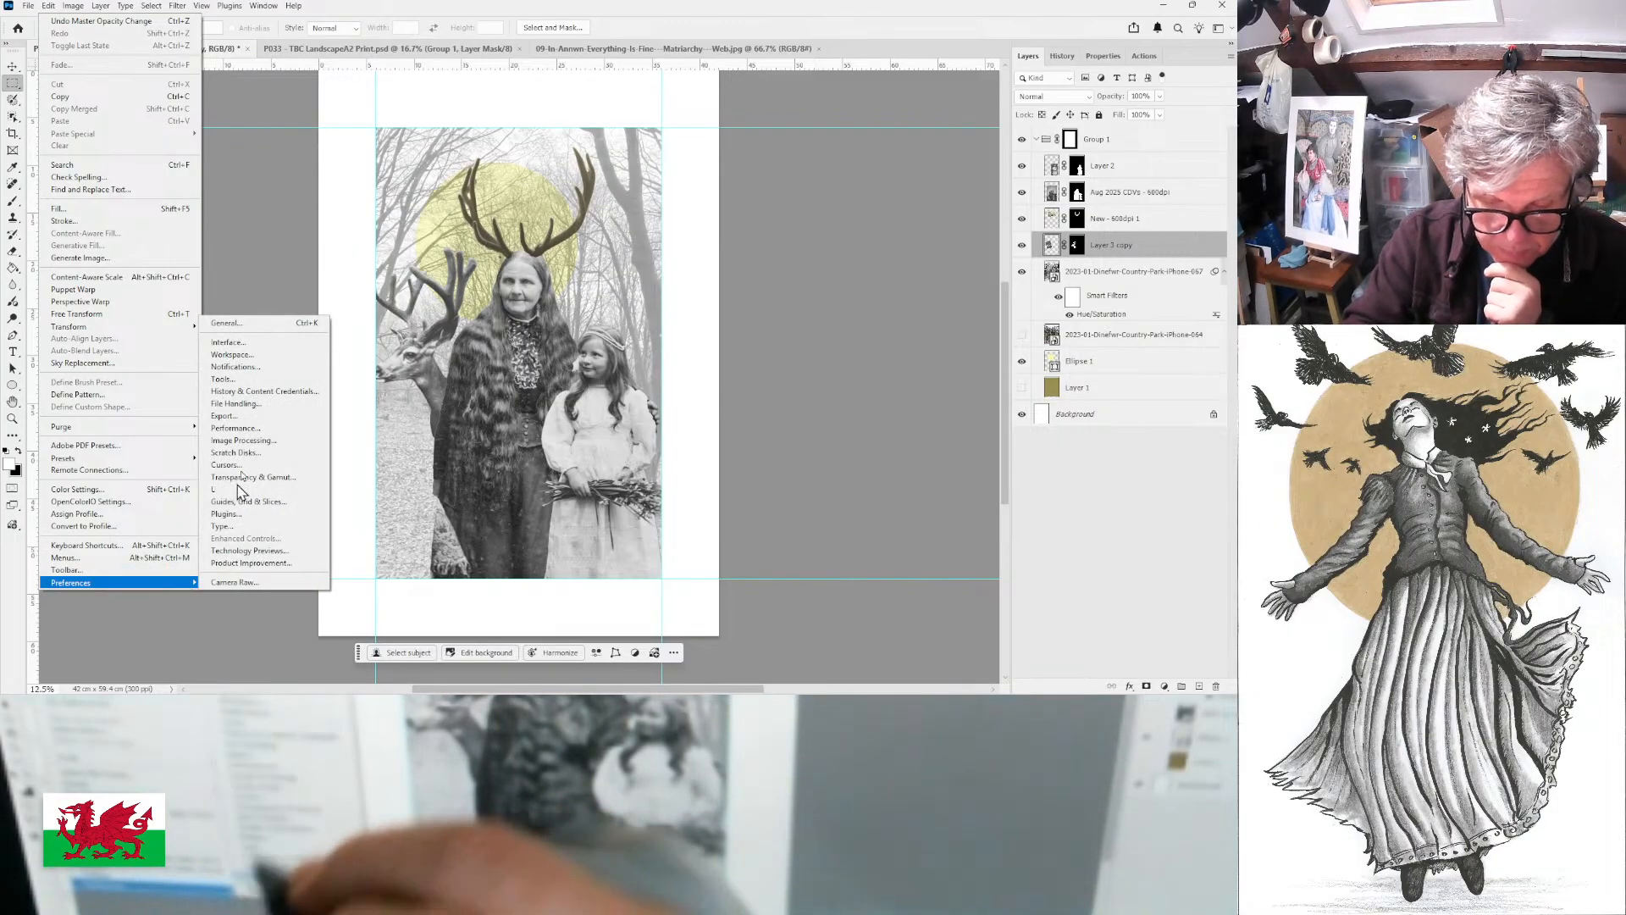
{"action": "left_click", "coordinate": [260, 327]}
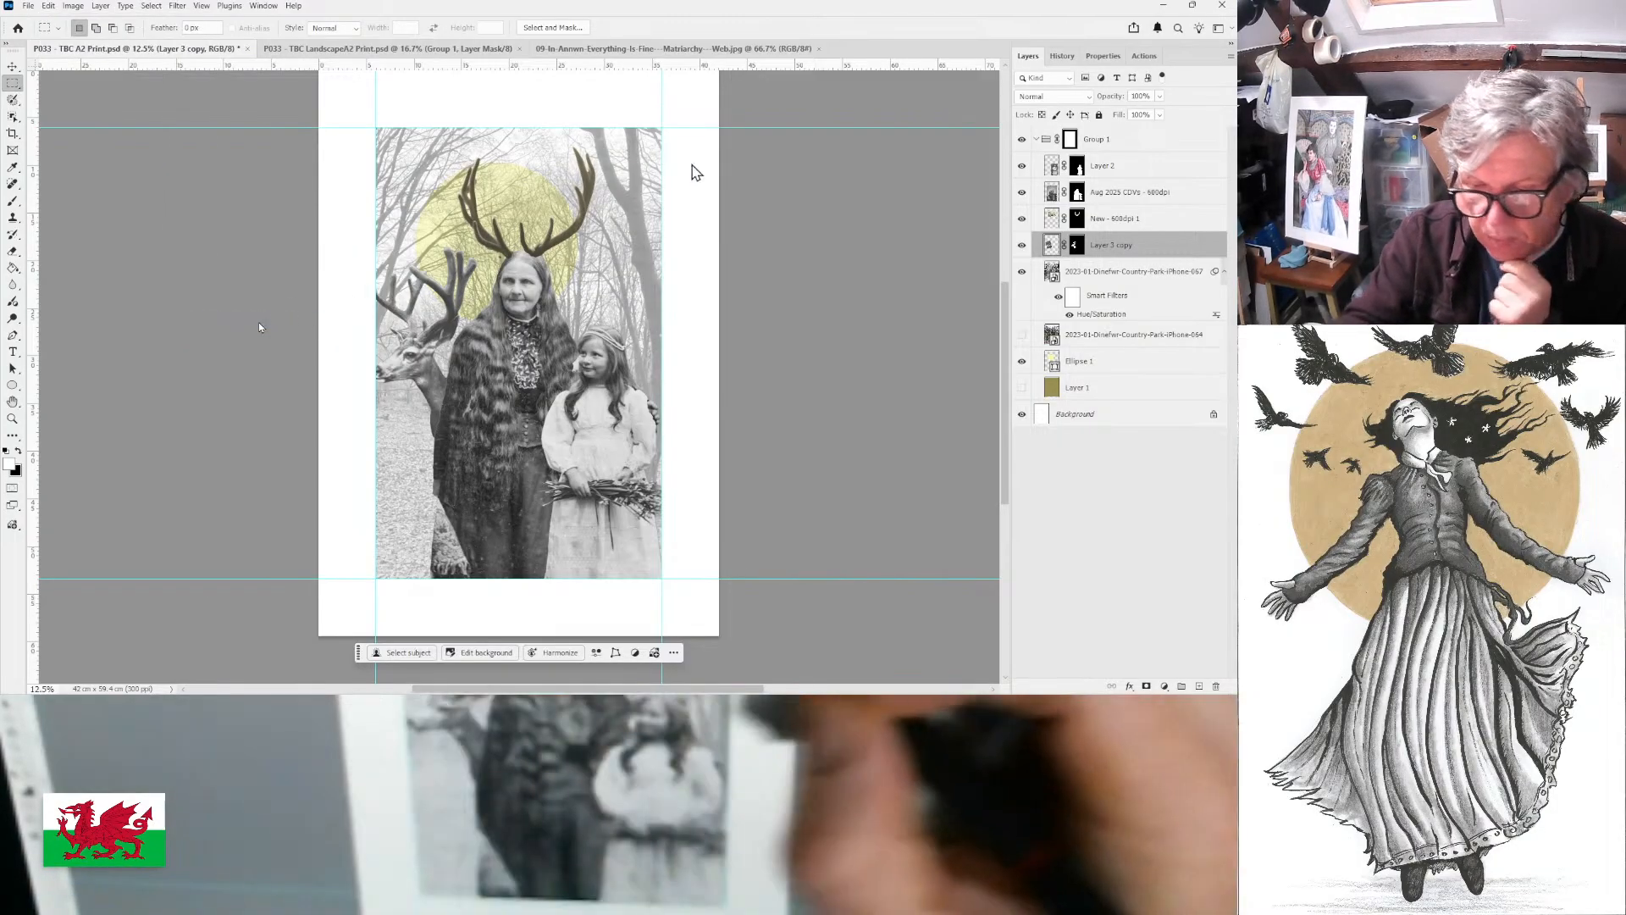
{"action": "key", "text": "i"}
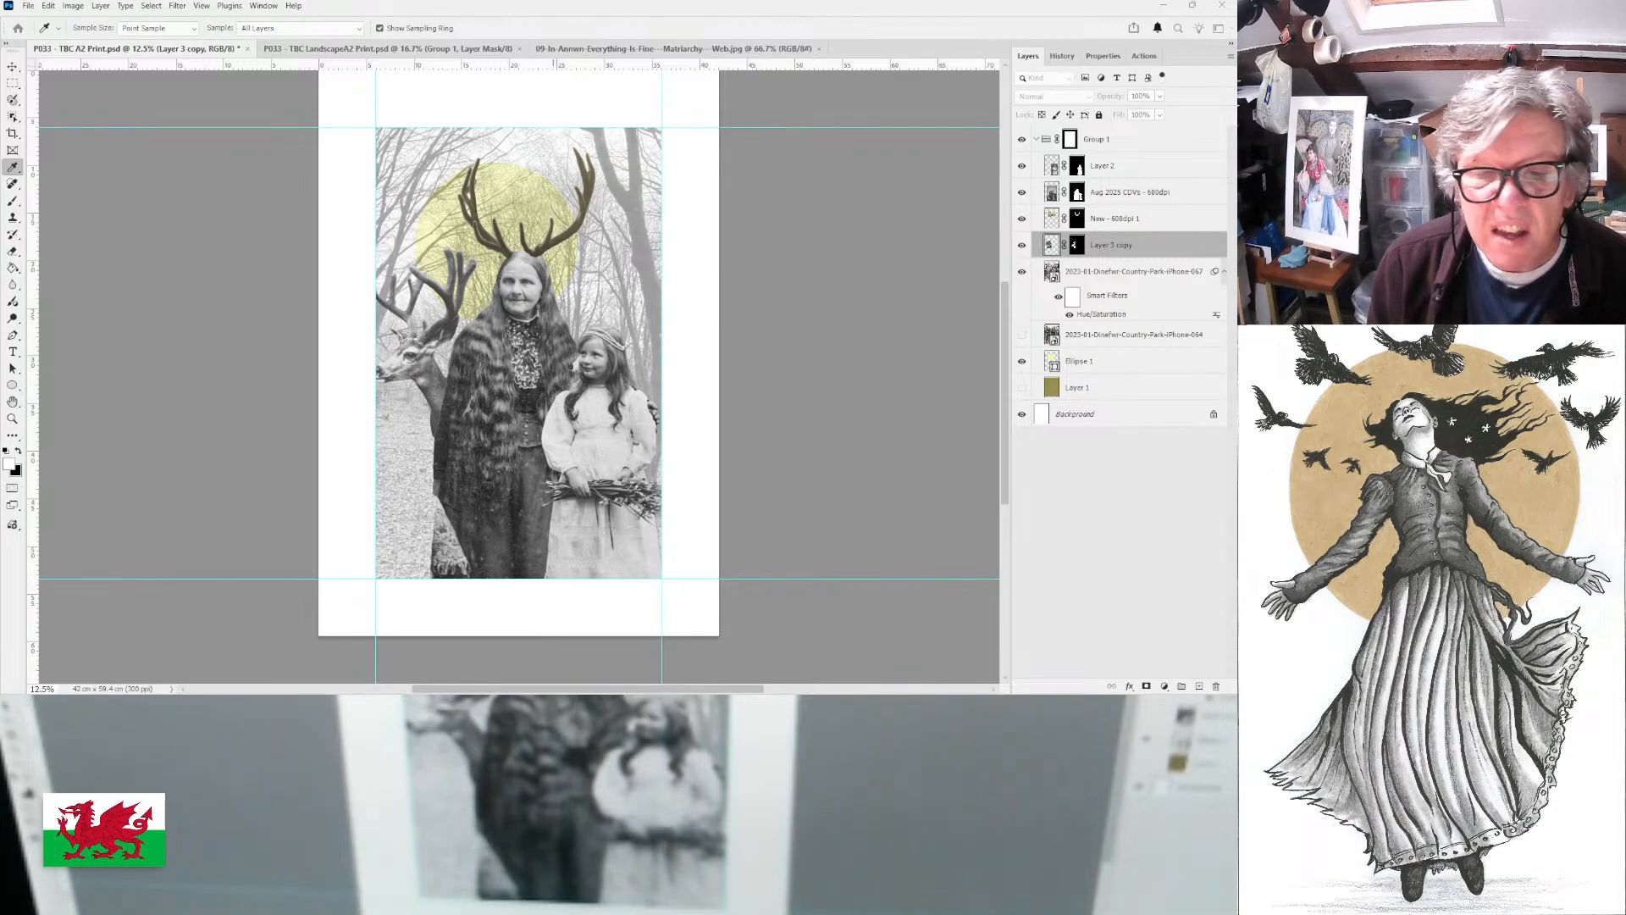
{"action": "left_click_drag", "start_coordinate": [908, 458], "coordinate": [543, 110]}
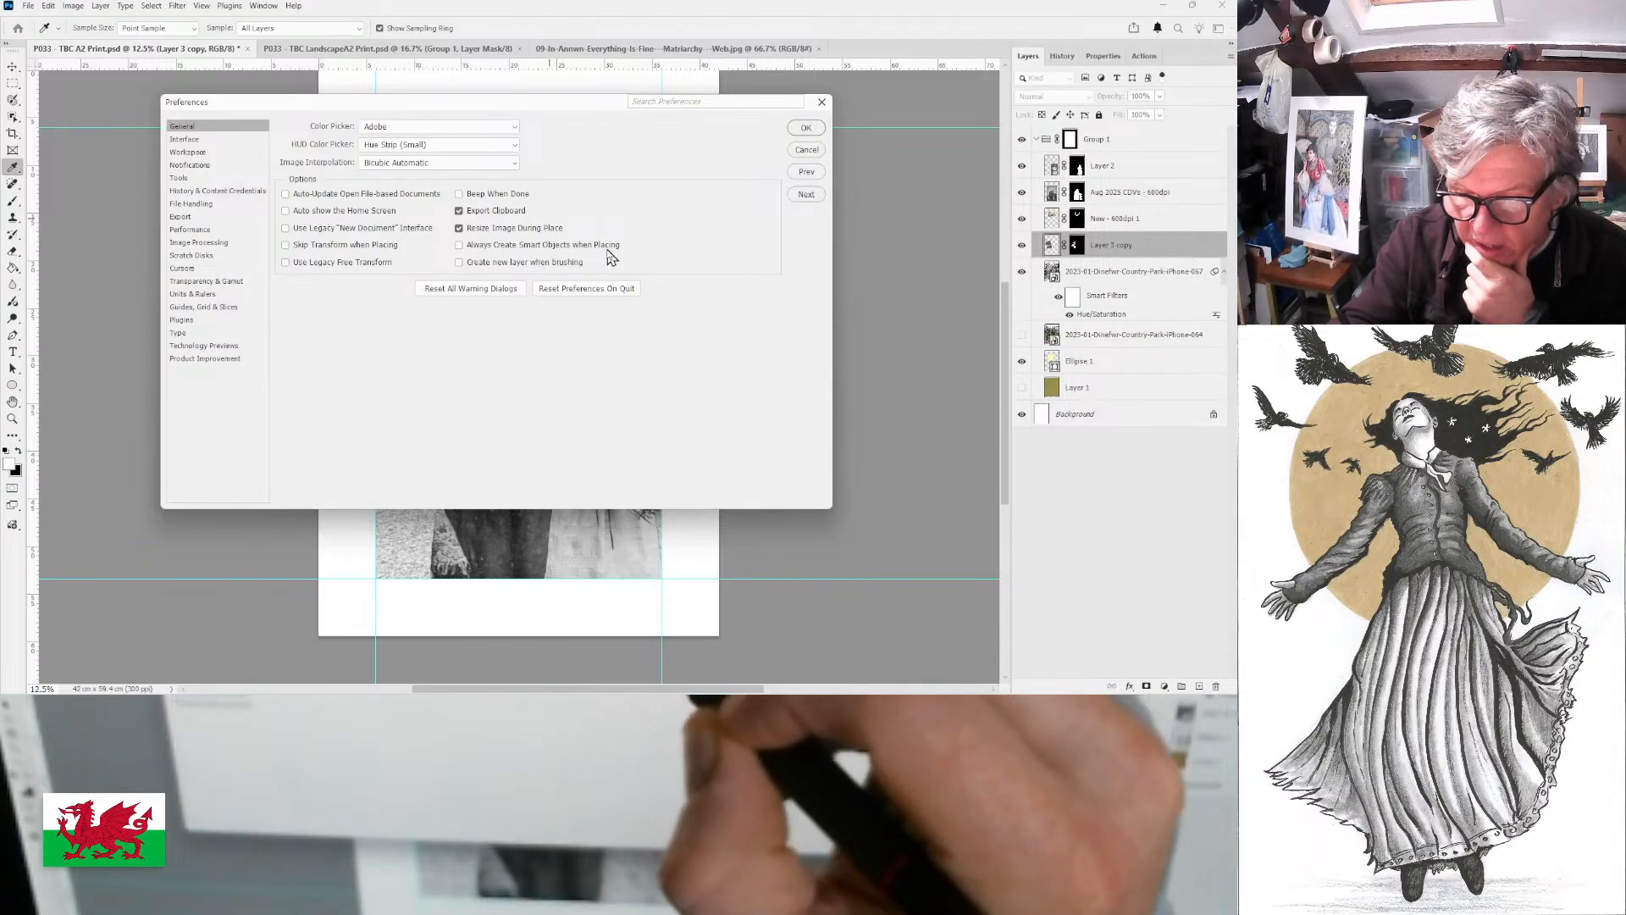
{"action": "left_click", "coordinate": [185, 140]}
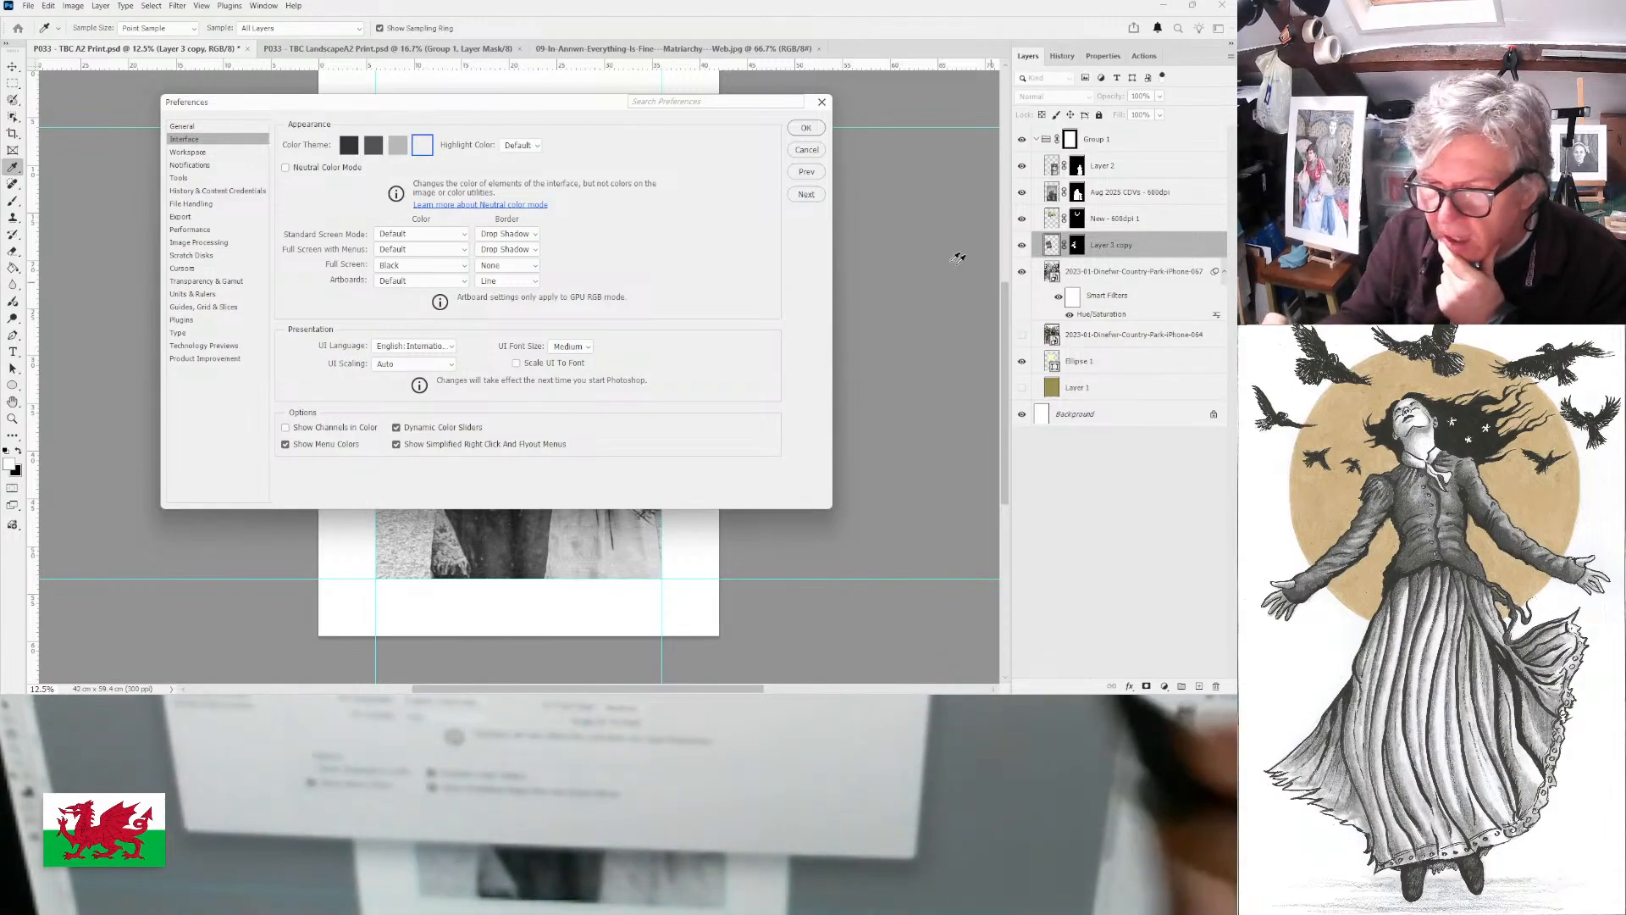
{"action": "left_click", "coordinate": [803, 152]}
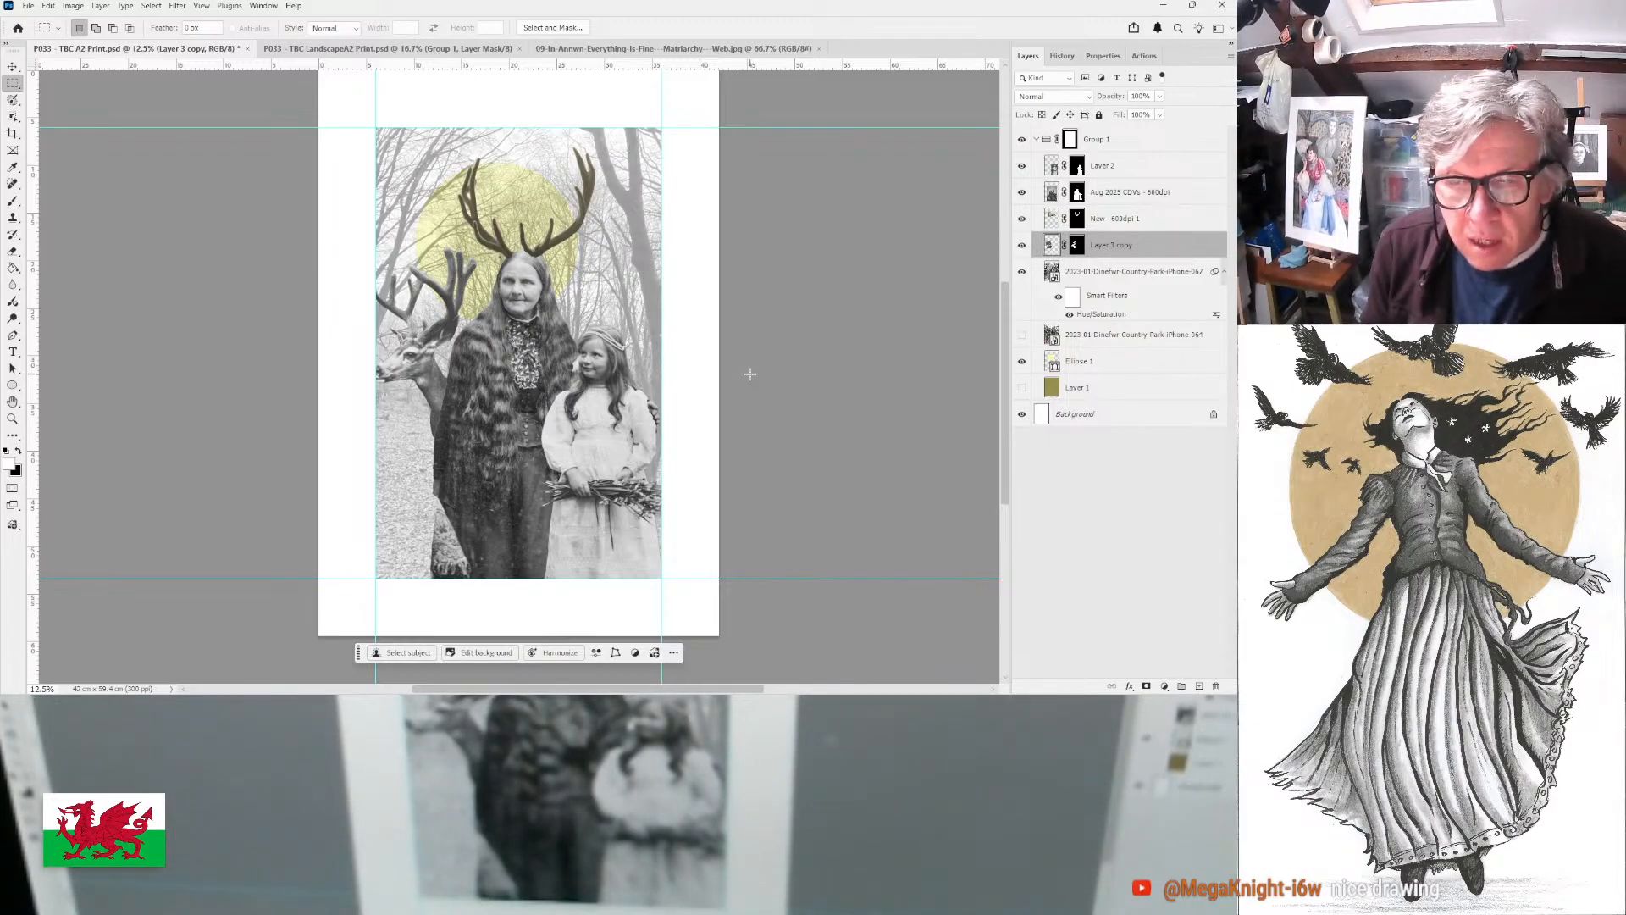
- Examine the portrait collage of the antlered woman, girl and stag at different magnifications
{"action": "scroll", "coordinate": [749, 373], "scroll_direction": "up", "scroll_amount": 2}
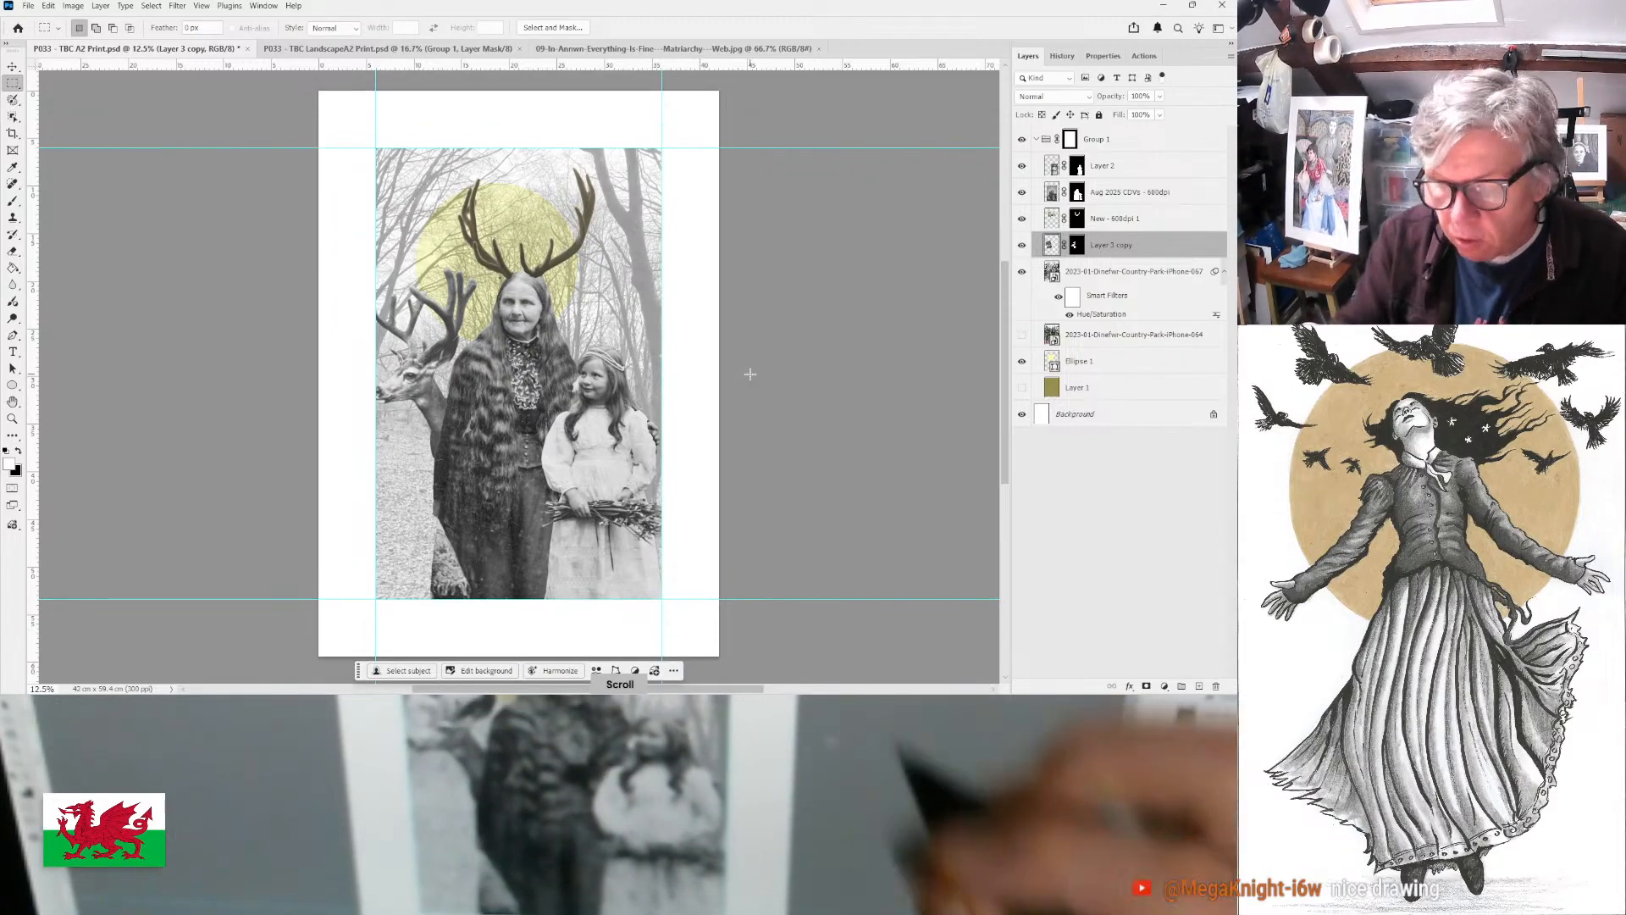
{"action": "scroll", "coordinate": [859, 474], "scroll_direction": "up", "scroll_amount": 5}
{"action": "scroll", "coordinate": [857, 466], "scroll_direction": "down", "scroll_amount": 4}
{"action": "key", "text": "ctrl+shift+z"}
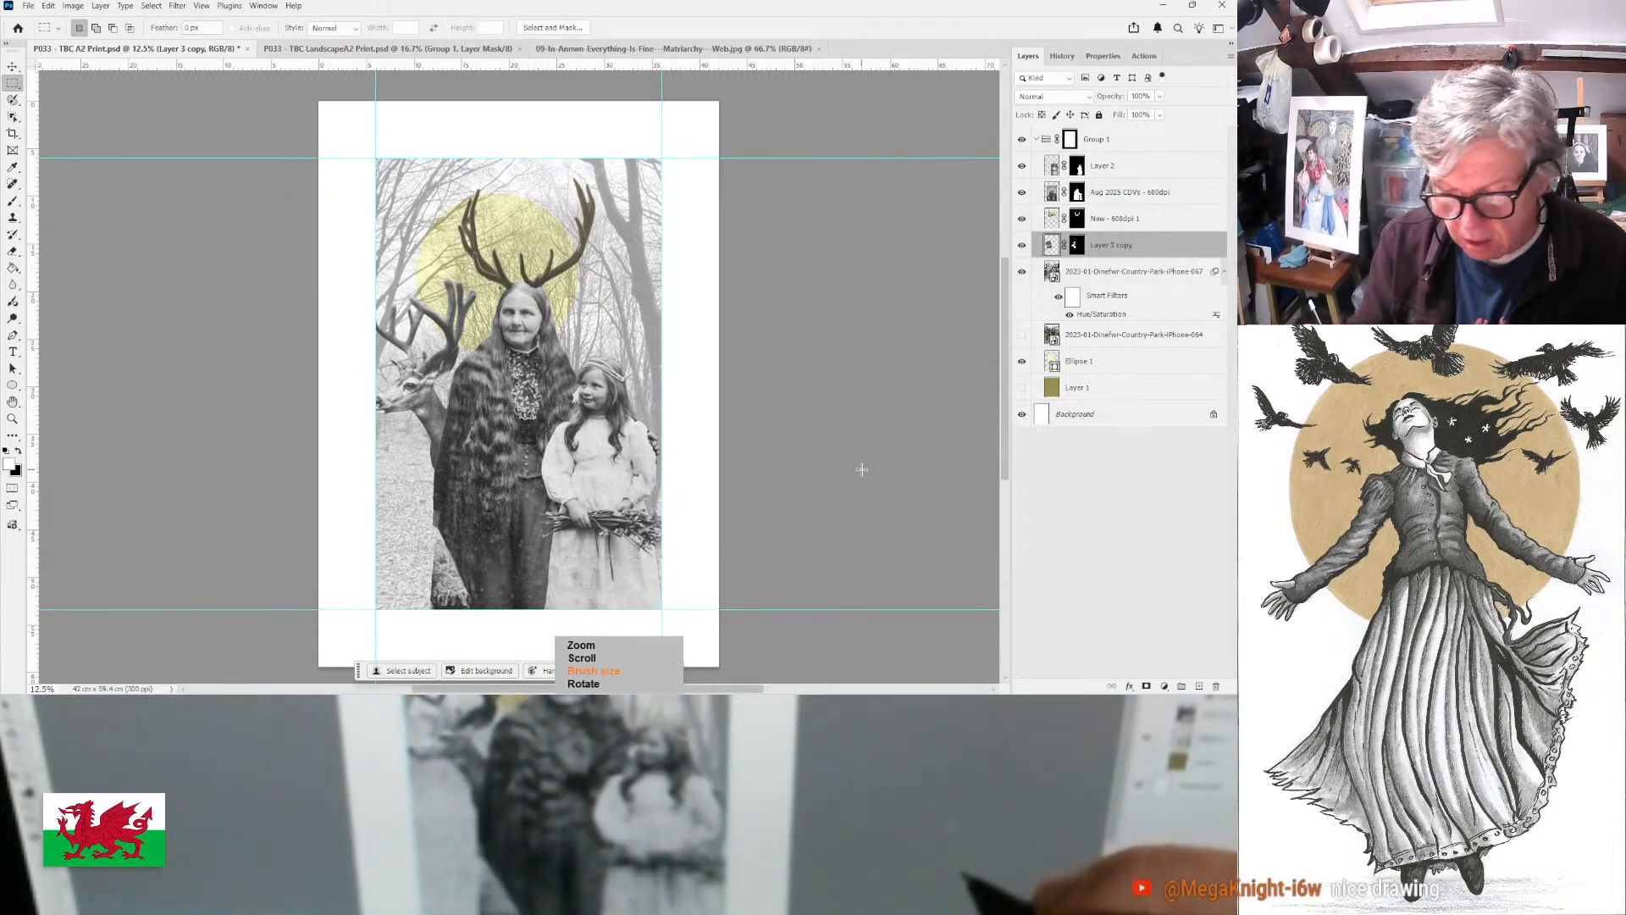
{"action": "scroll", "coordinate": [860, 474], "scroll_direction": "up", "scroll_amount": 4}
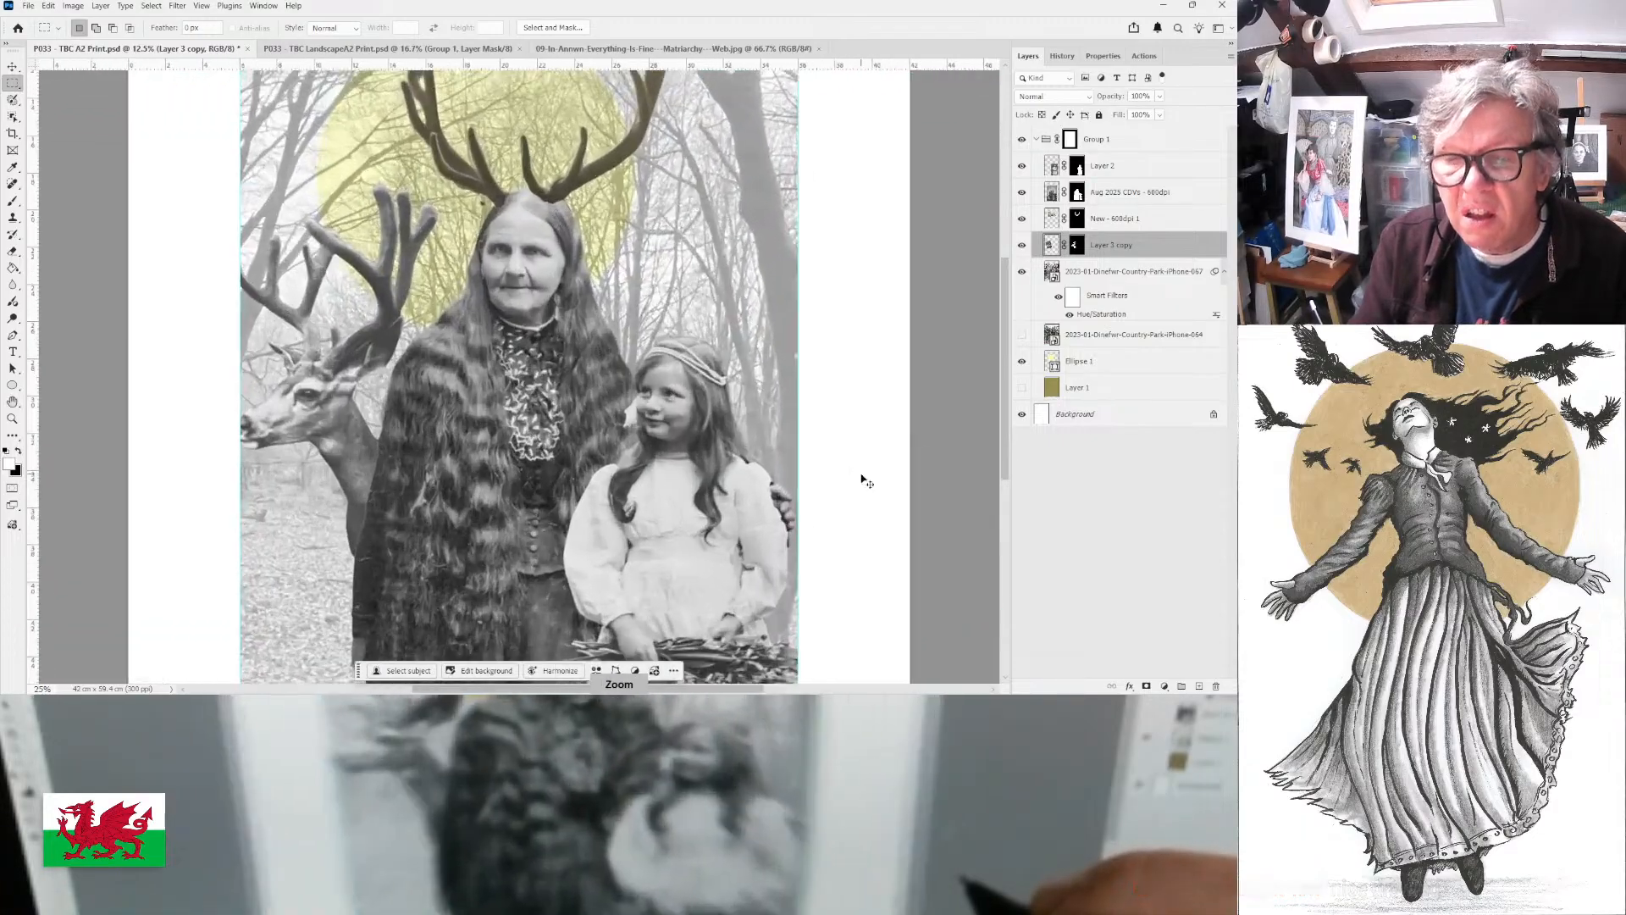
{"action": "scroll", "coordinate": [857, 480], "scroll_direction": "down", "scroll_amount": 2}
{"action": "scroll", "coordinate": [858, 479], "scroll_direction": "up", "scroll_amount": 2}
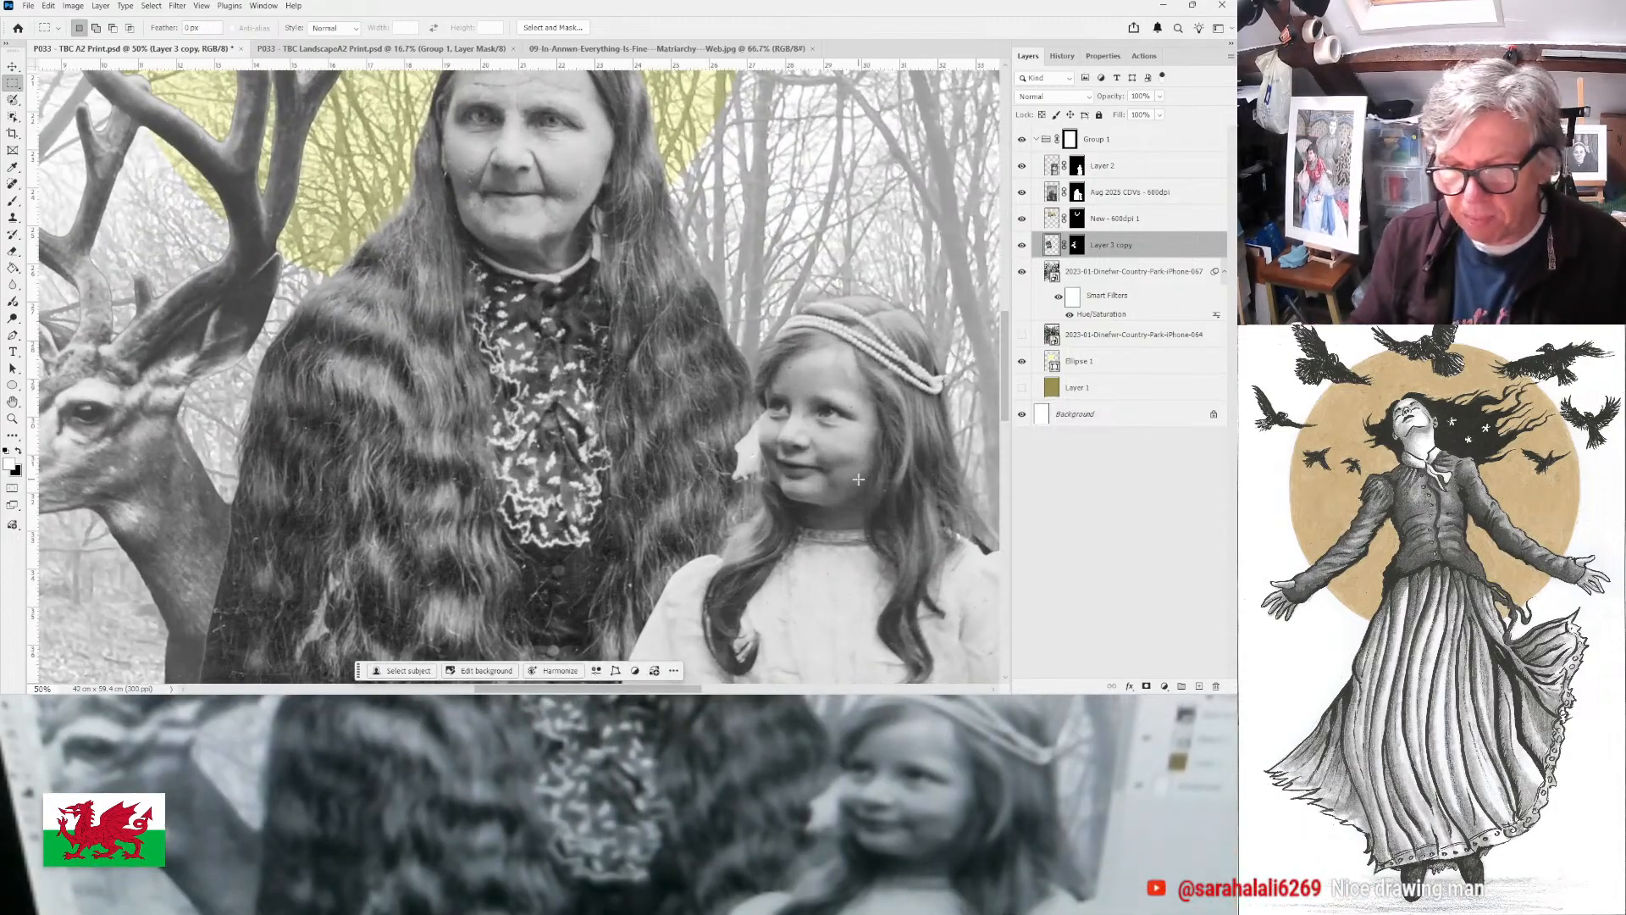
{"action": "scroll", "coordinate": [858, 479], "scroll_direction": "down", "scroll_amount": 1}
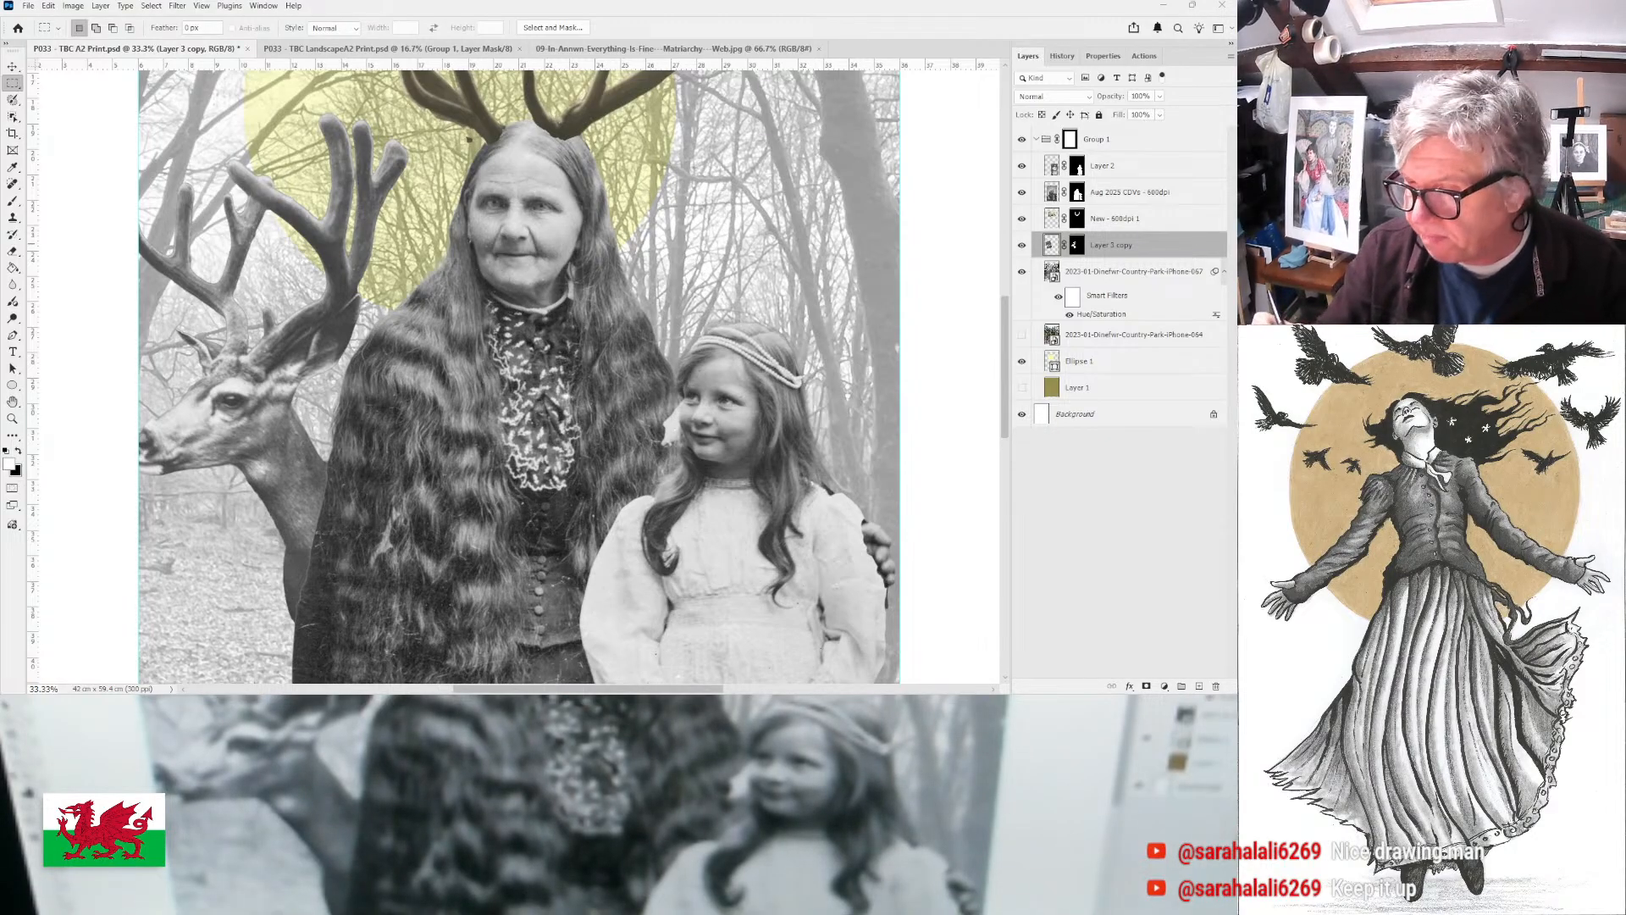
{"action": "left_click", "coordinate": [1144, 168], "text": "shift"}
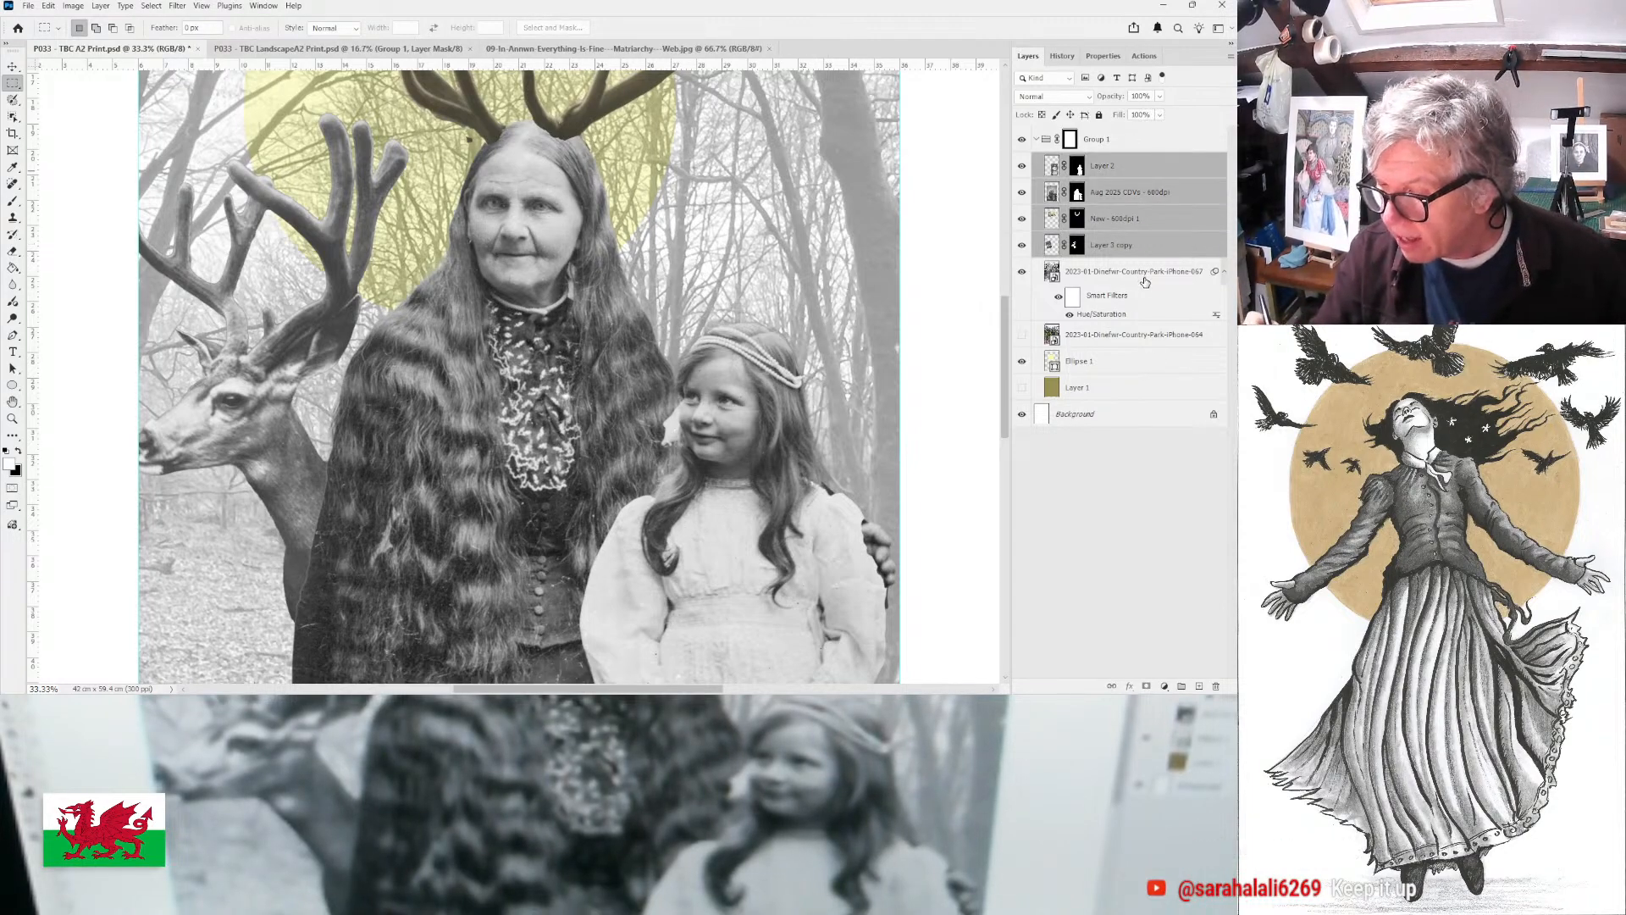
{"action": "left_click", "coordinate": [1144, 280], "text": "shift"}
{"action": "left_click", "coordinate": [1117, 362], "text": "ctrl"}
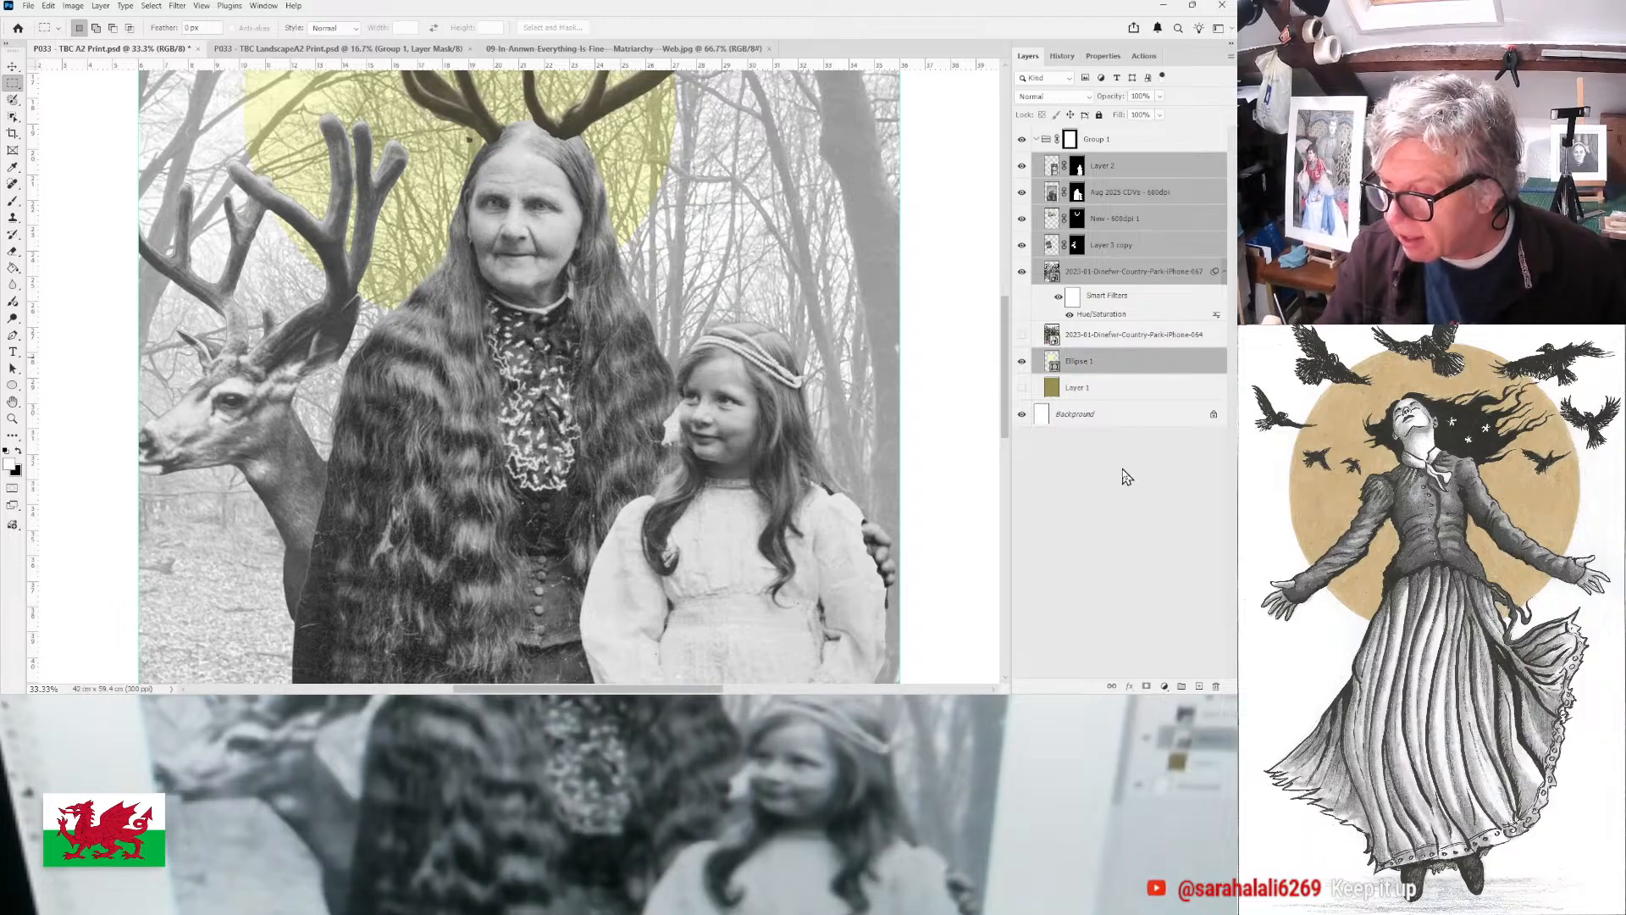
{"action": "right_click", "coordinate": [1103, 168]}
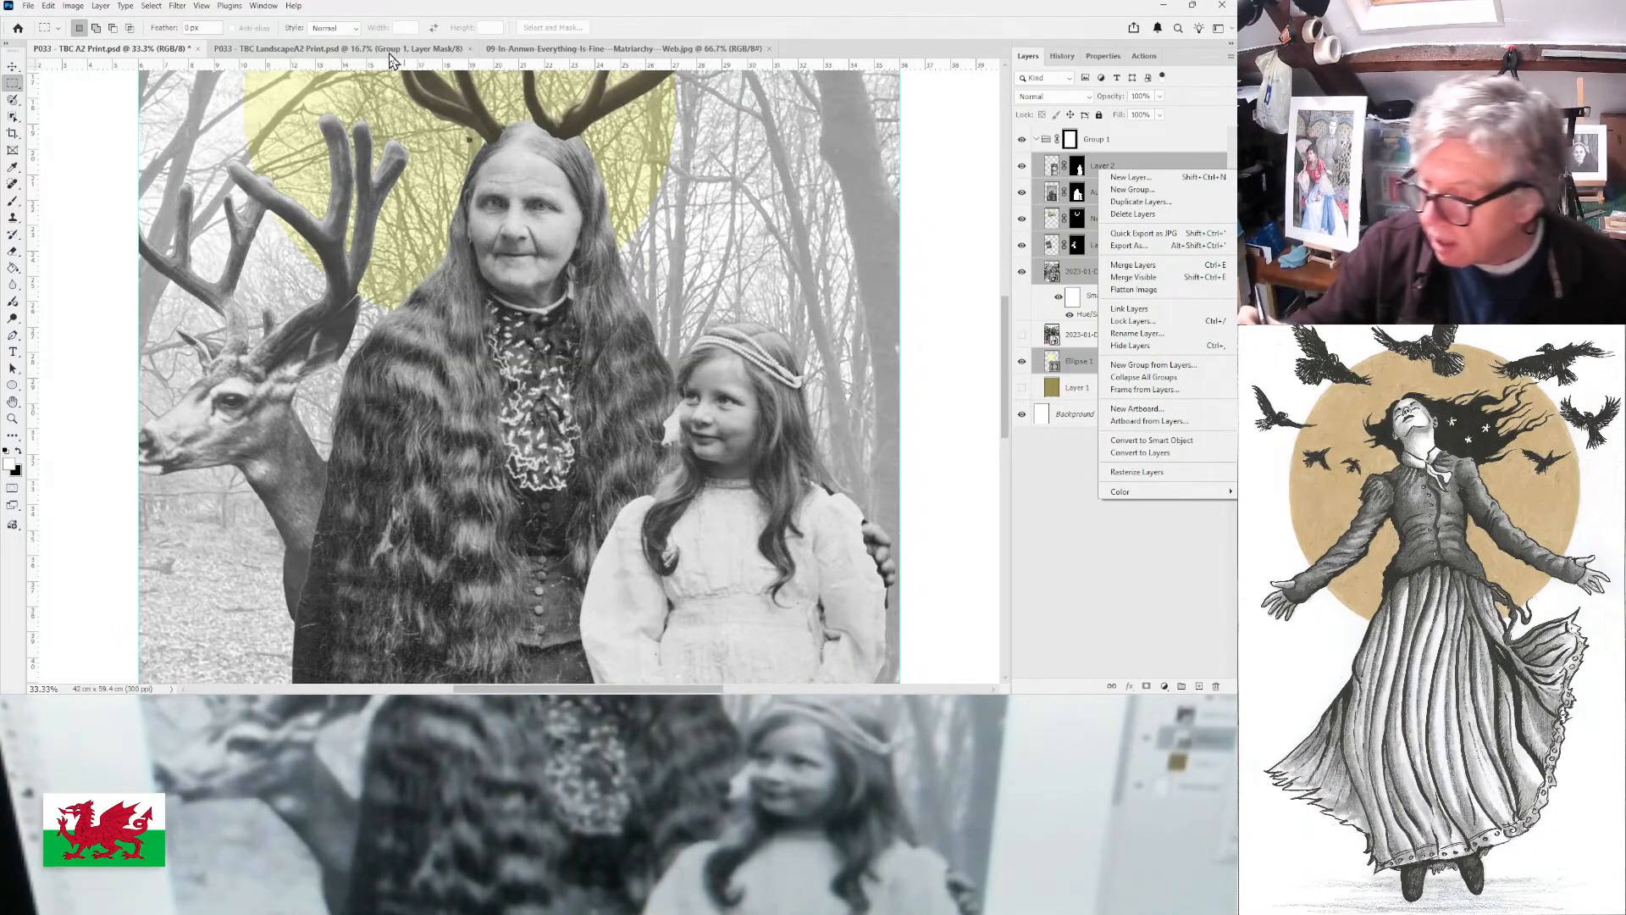
{"action": "left_click", "coordinate": [1125, 161]}
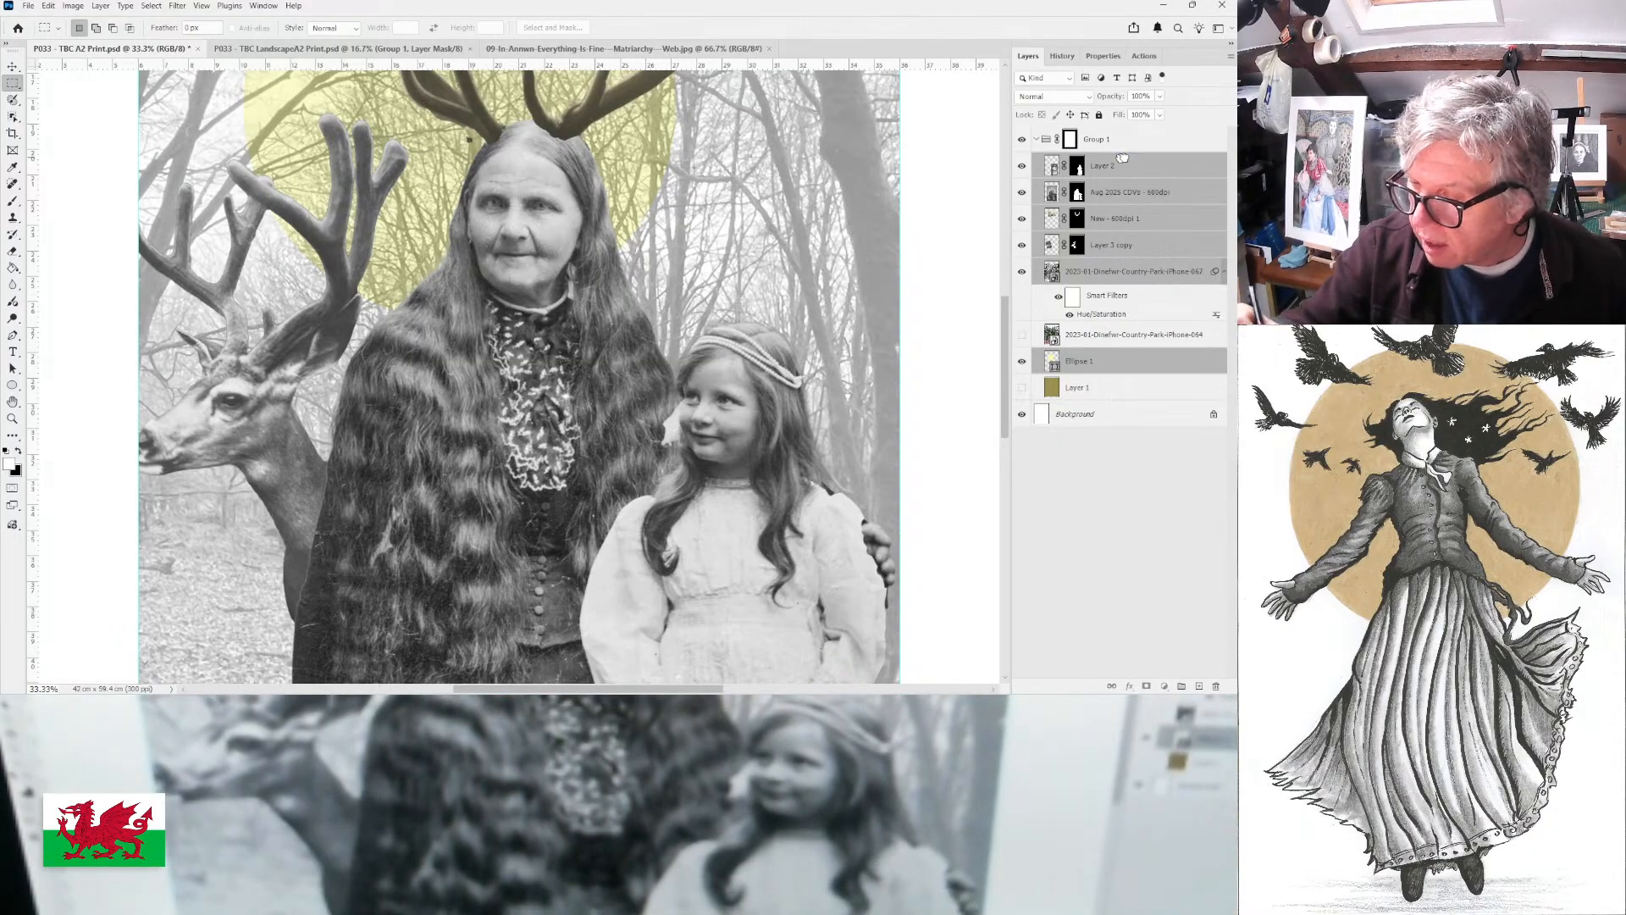
{"action": "right_click", "coordinate": [1135, 167]}
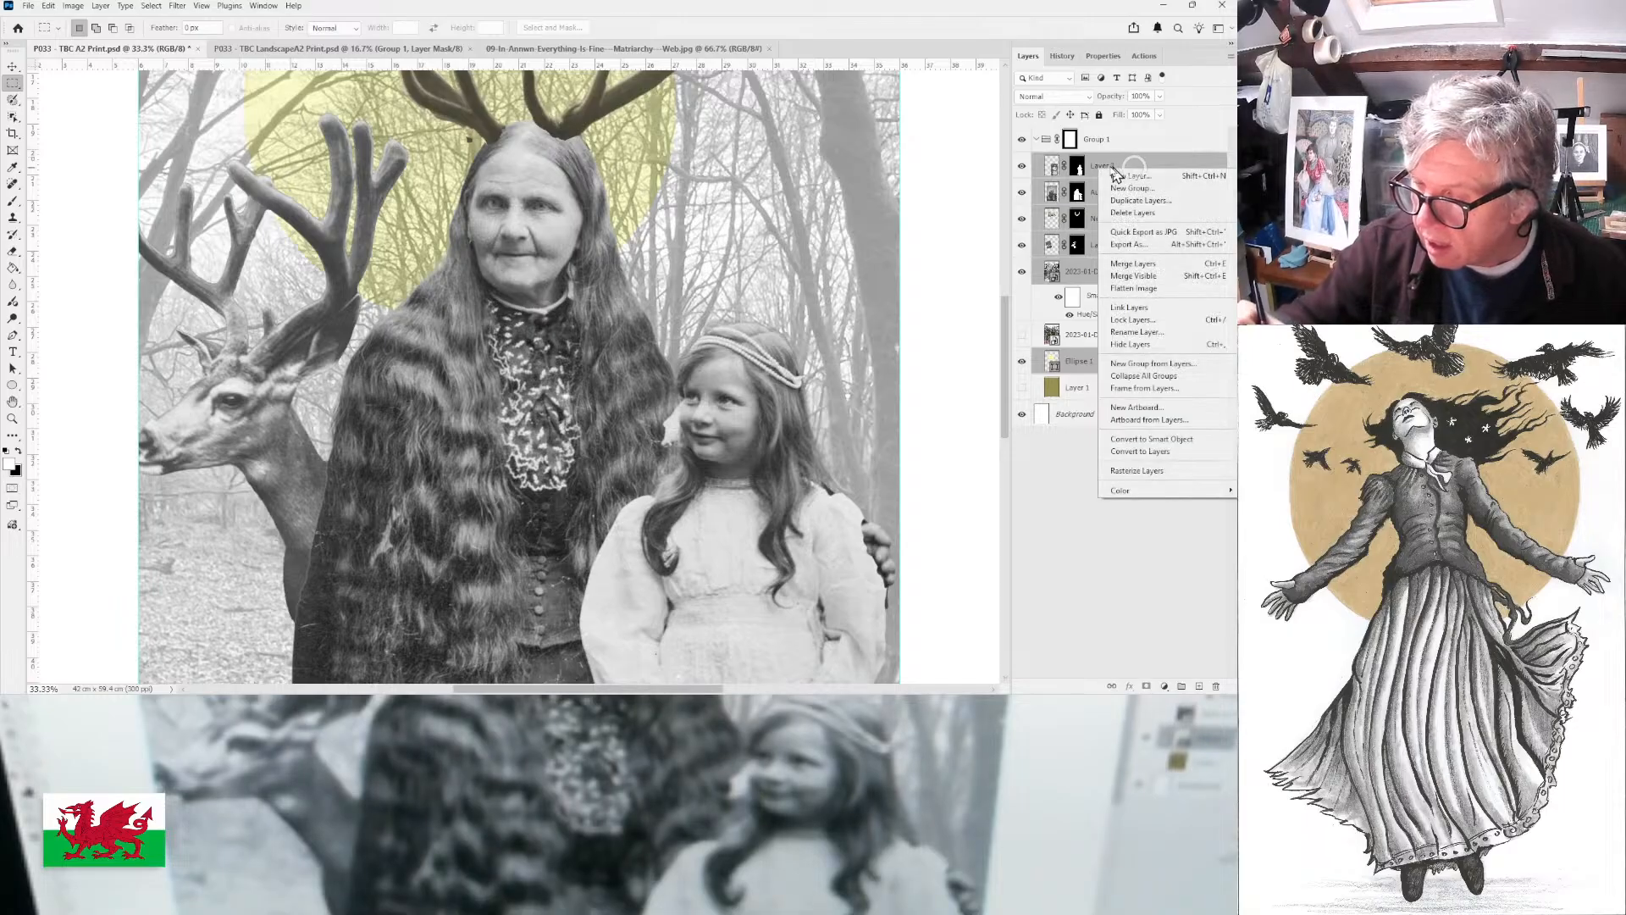
{"action": "left_click", "coordinate": [1135, 170]}
{"action": "left_click_drag", "start_coordinate": [1135, 169], "coordinate": [1165, 176]}
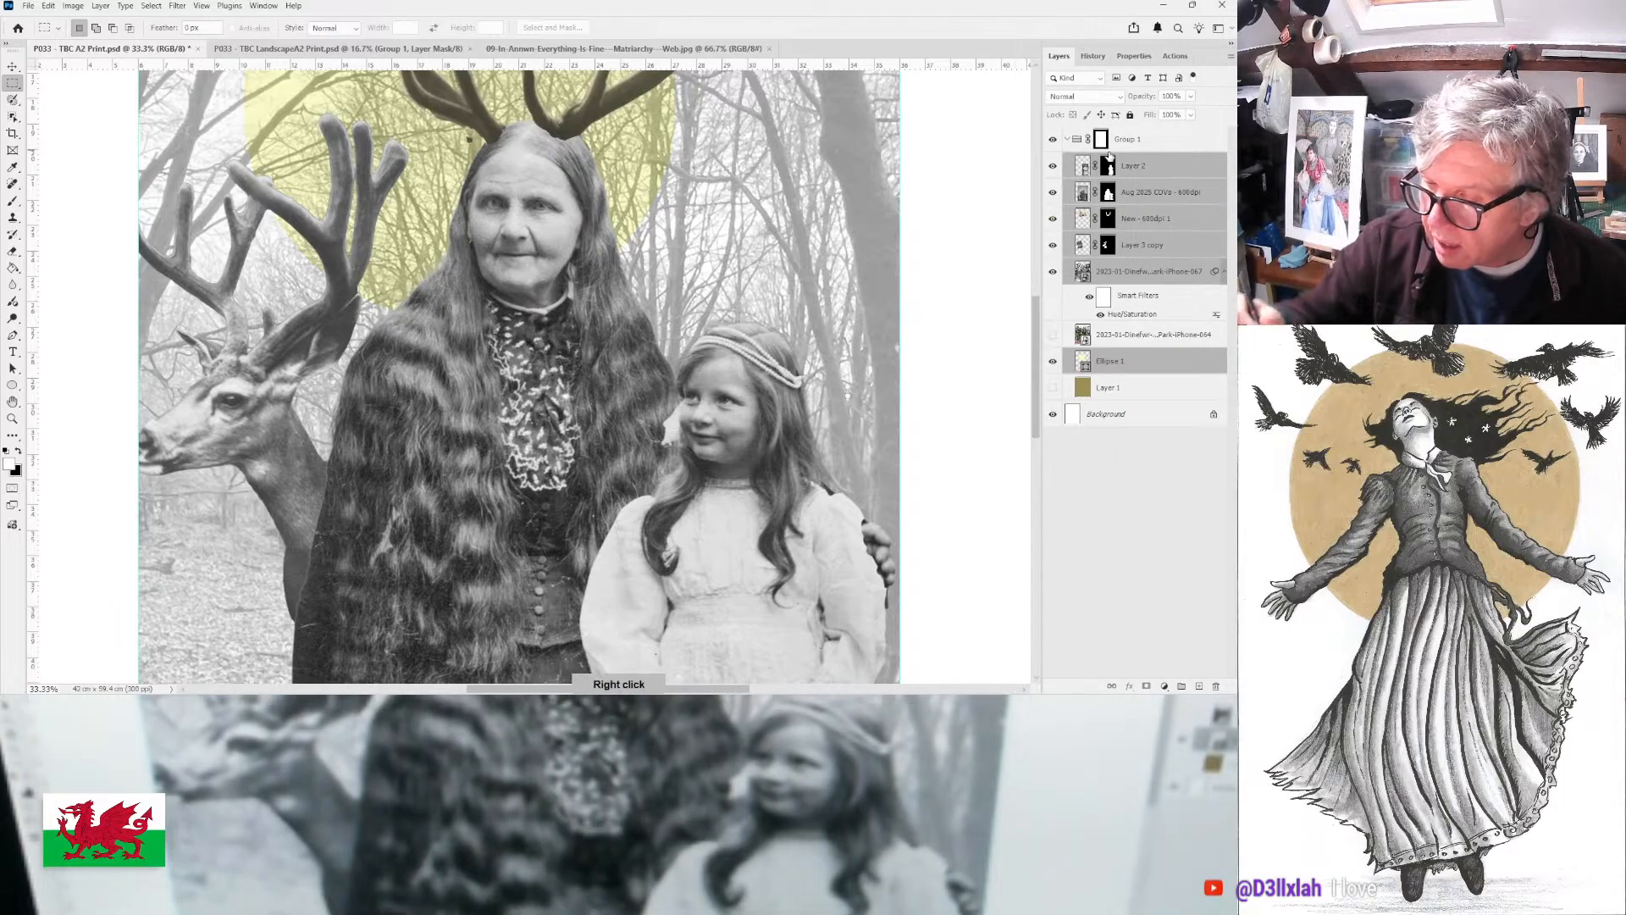
{"action": "right_click", "coordinate": [1160, 173]}
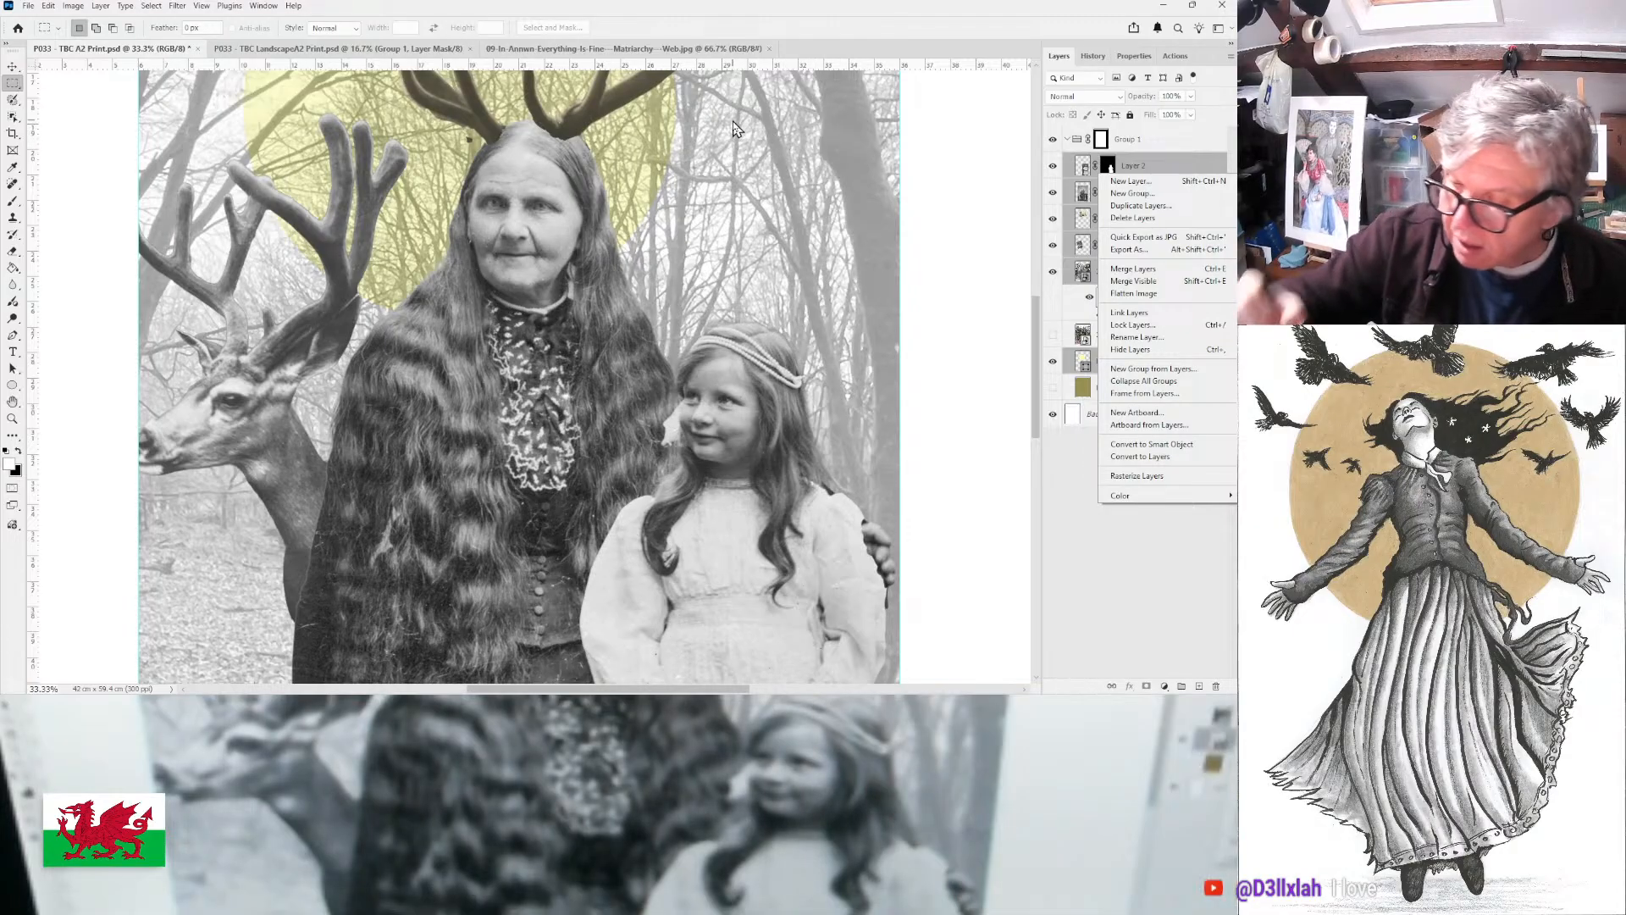
- Copy Group 1's six visible layers, from Layer 2 to Ellipse 1, into Group 1 of the P033 - TBC LandscapeA2 Print document
{"action": "left_click", "coordinate": [1177, 169]}
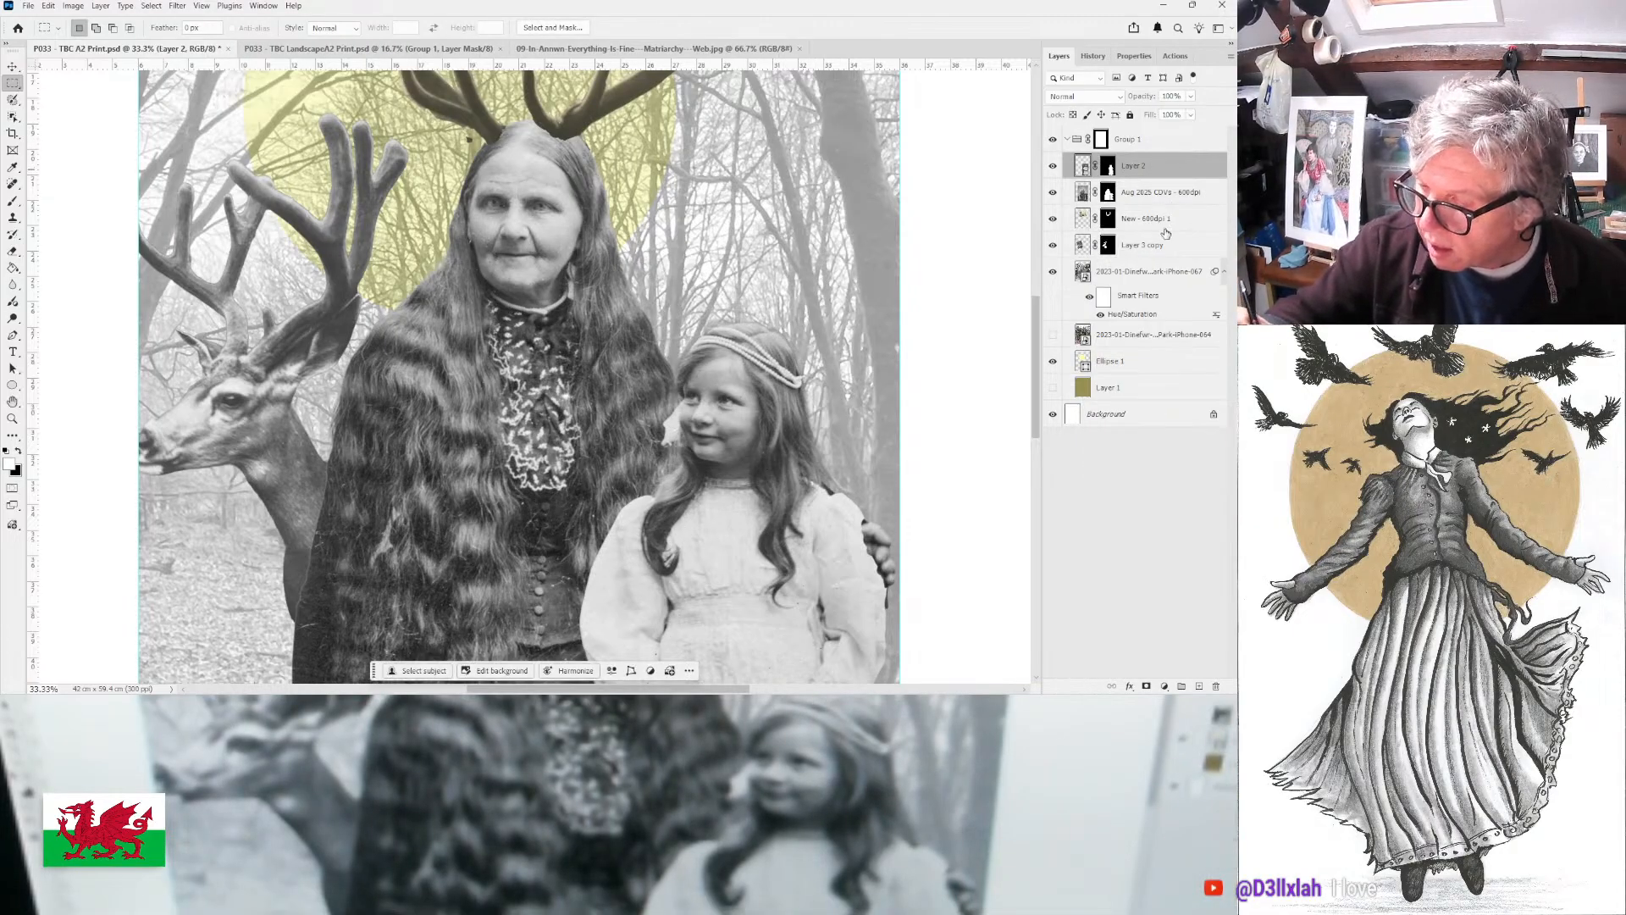
{"action": "left_click", "coordinate": [1165, 248], "text": "shift"}
{"action": "left_click", "coordinate": [1165, 337], "text": "ctrl"}
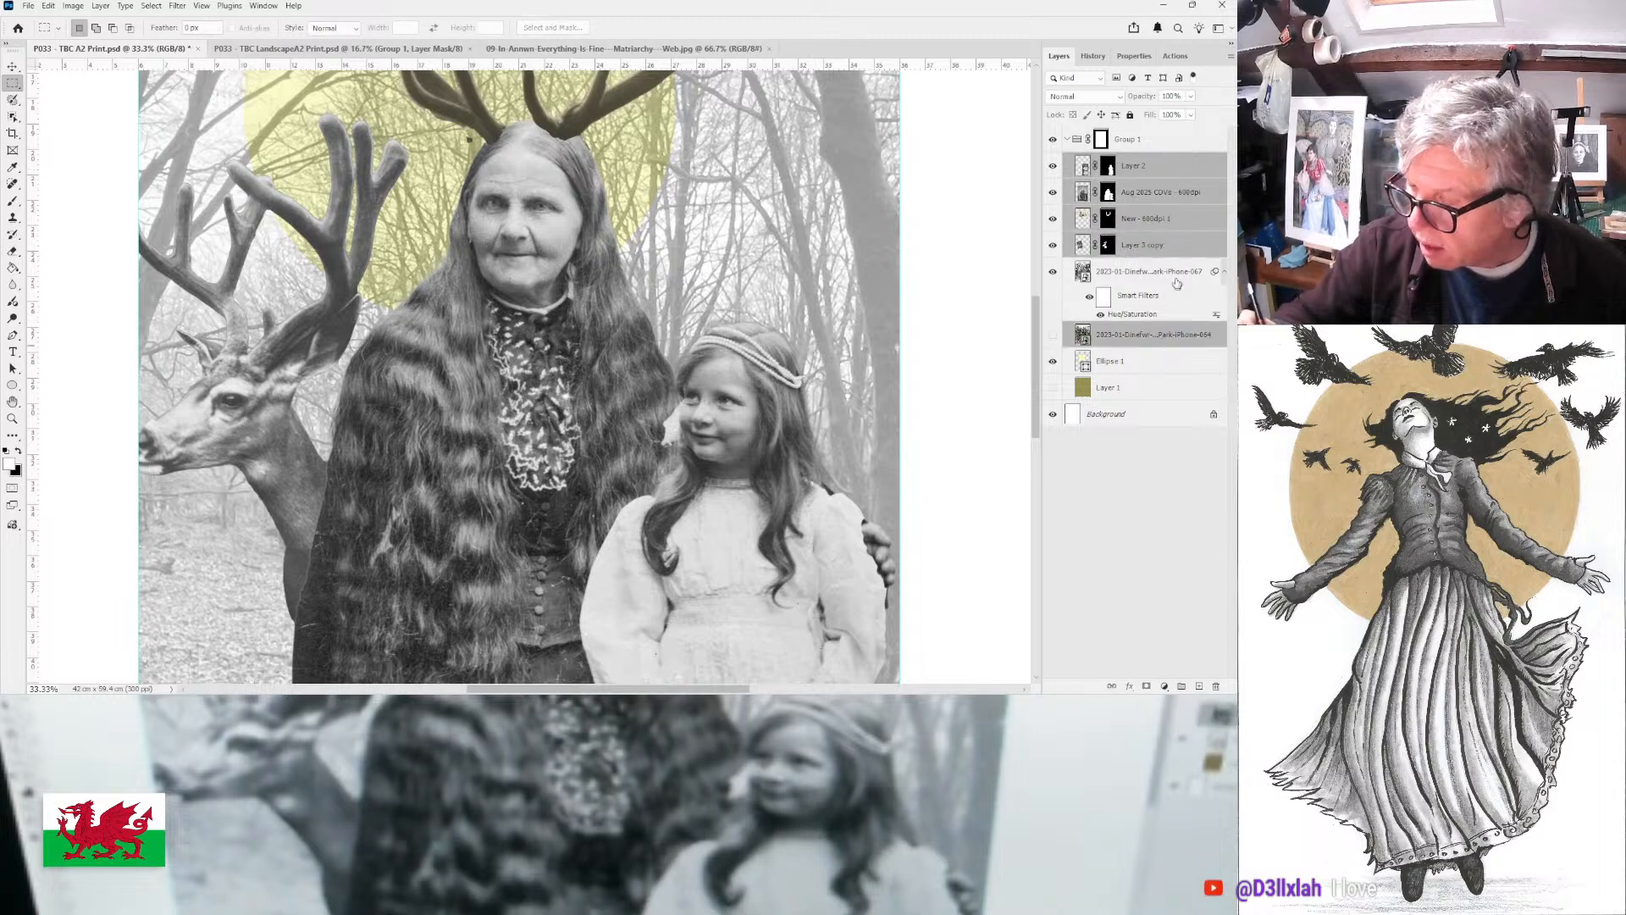
{"action": "left_click", "coordinate": [1157, 334], "text": "ctrl"}
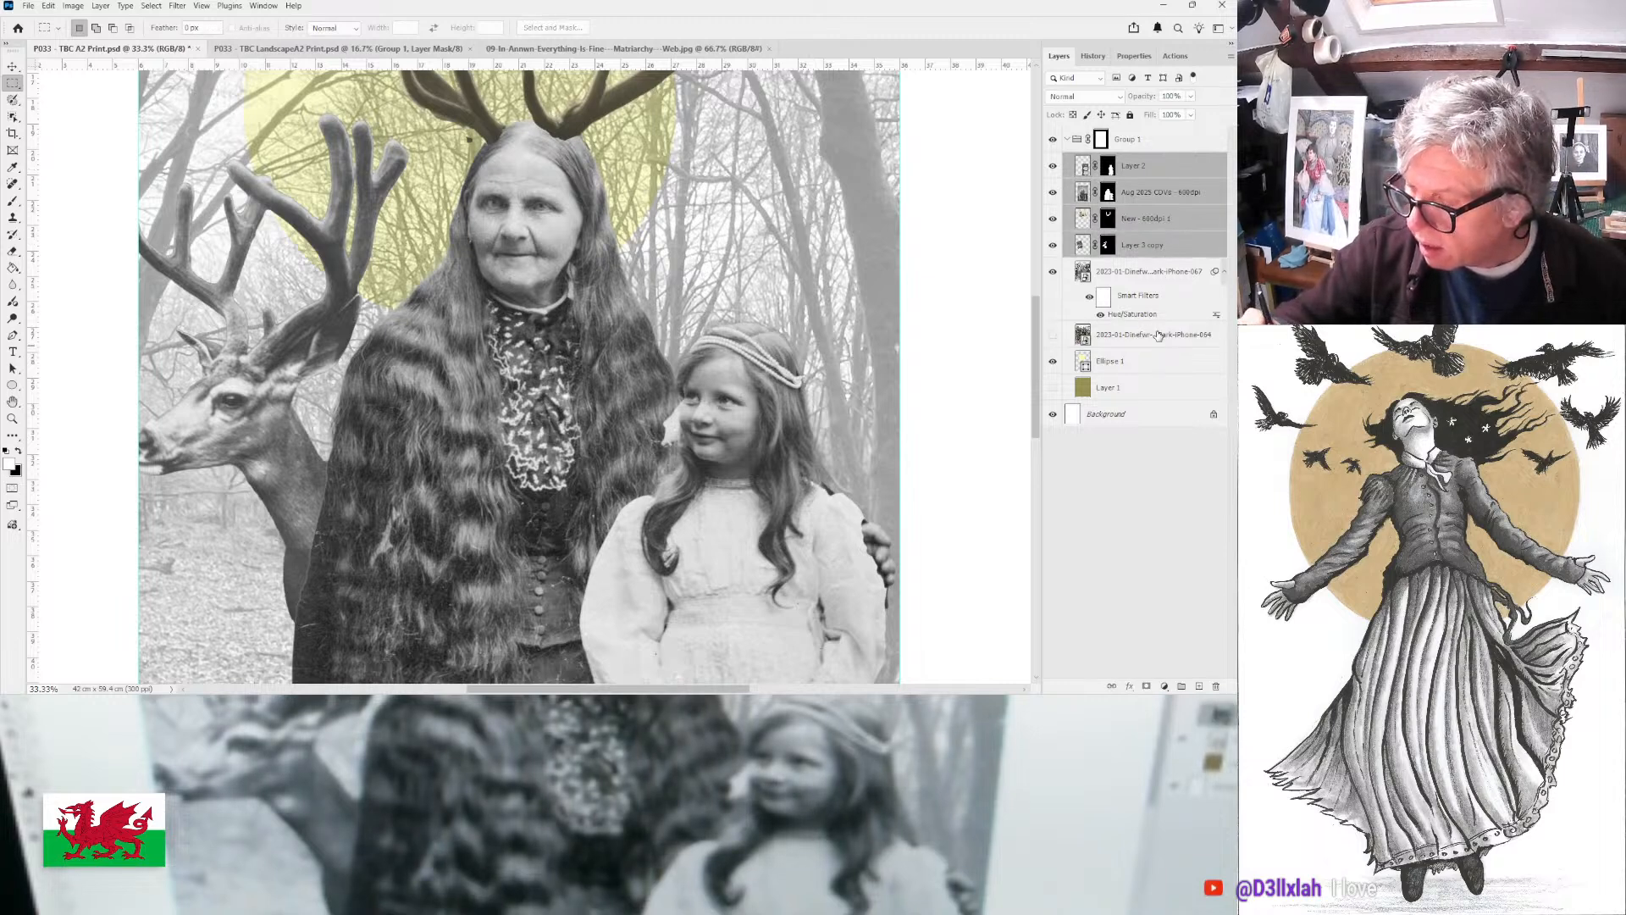
{"action": "left_click", "coordinate": [1165, 272], "text": "ctrl"}
{"action": "left_click", "coordinate": [1142, 366], "text": "ctrl"}
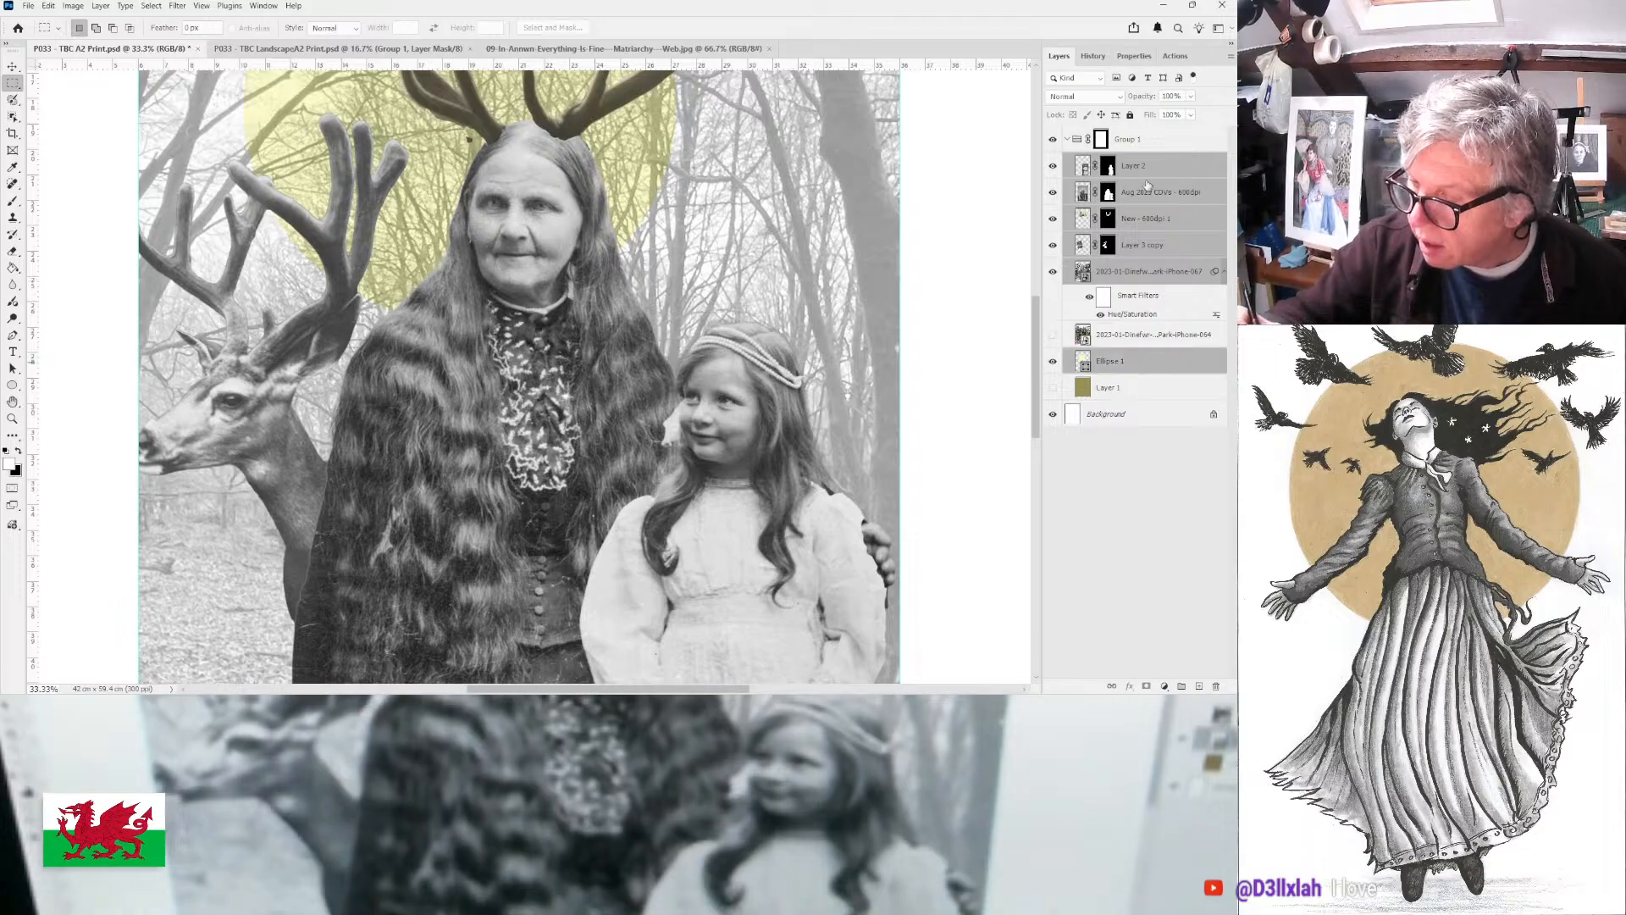
{"action": "left_click_drag", "start_coordinate": [1150, 174], "coordinate": [501, 261]}
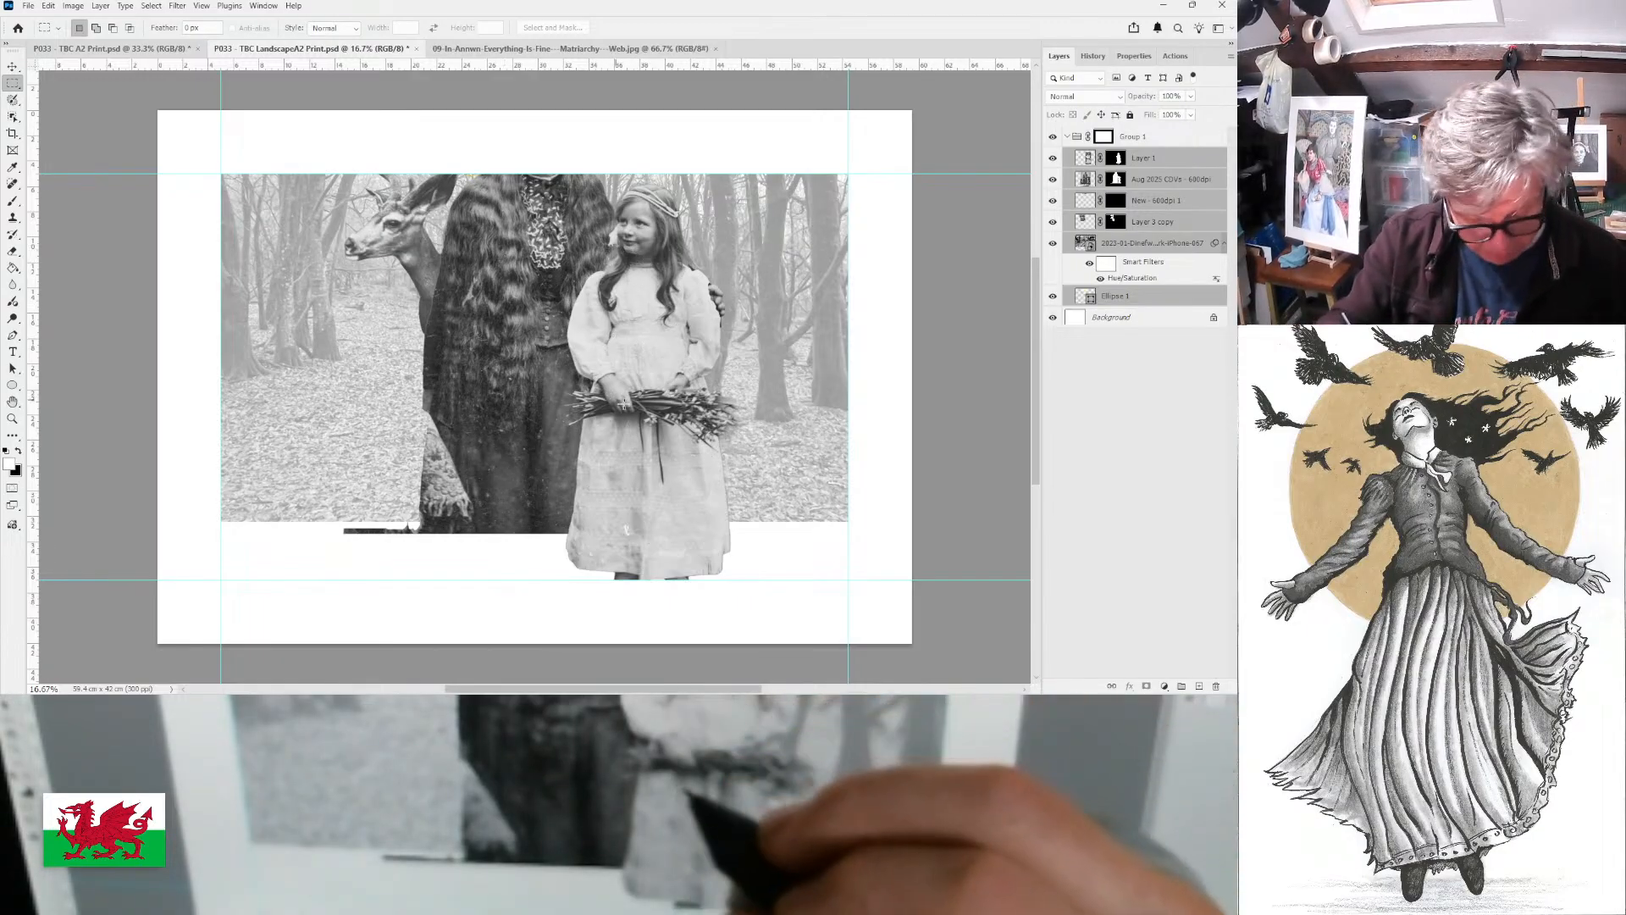
- Move the copied collage layers down and scale them together to about 78%, fitting the woodland's width to the side guides
{"action": "key", "text": "v"}
{"action": "left_click_drag", "start_coordinate": [650, 327], "coordinate": [630, 494]}
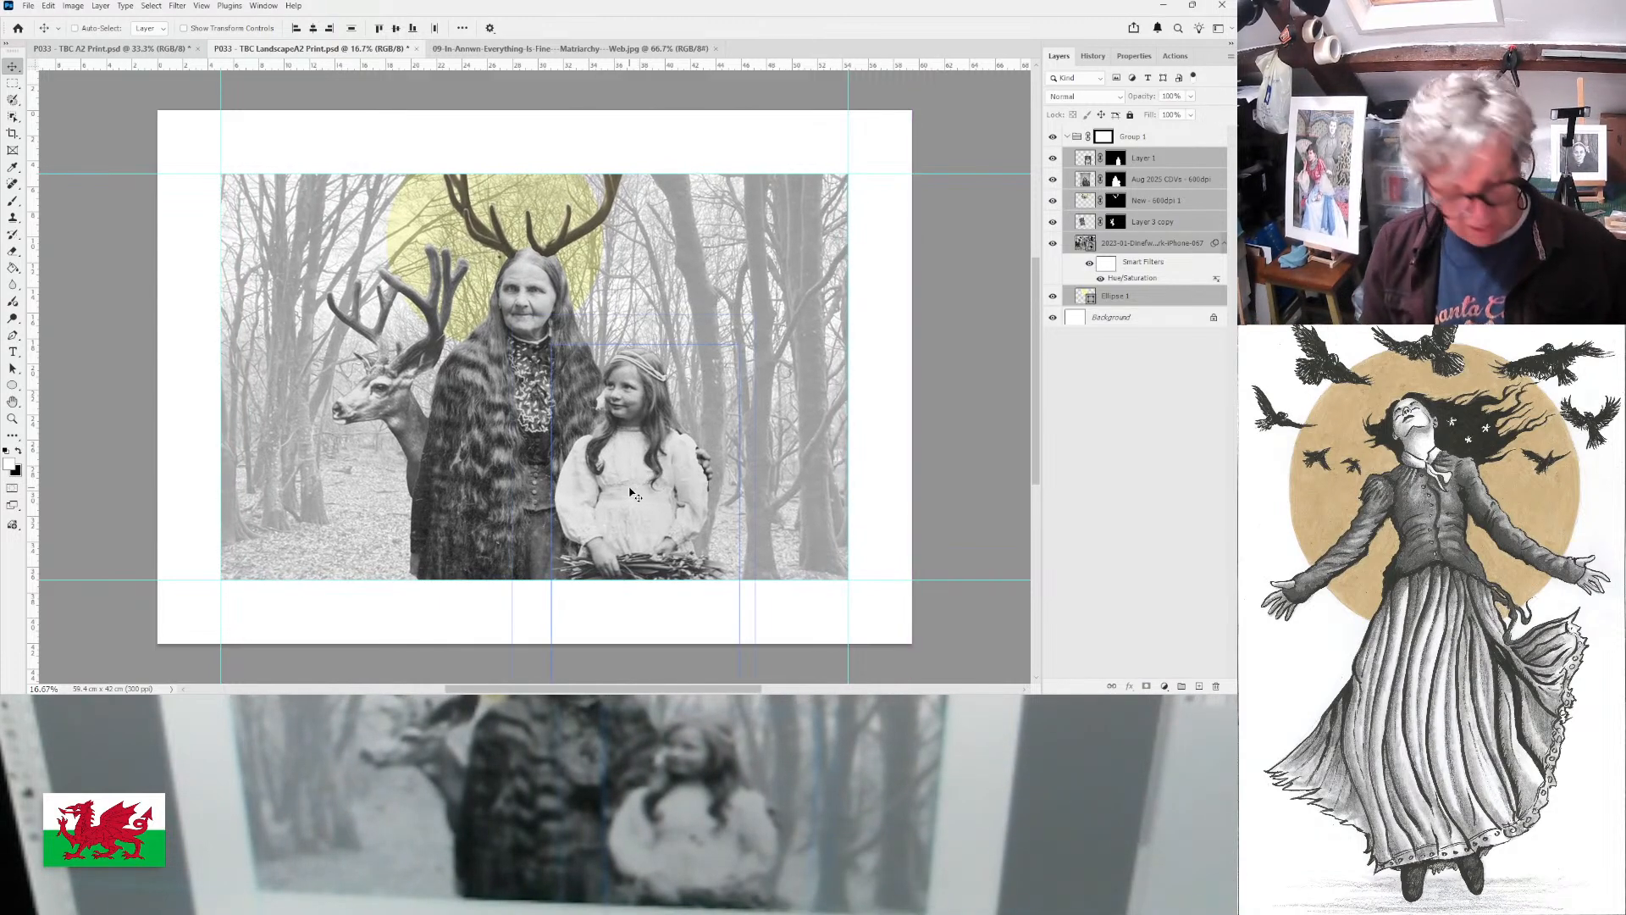
{"action": "key", "text": "ctrl+t"}
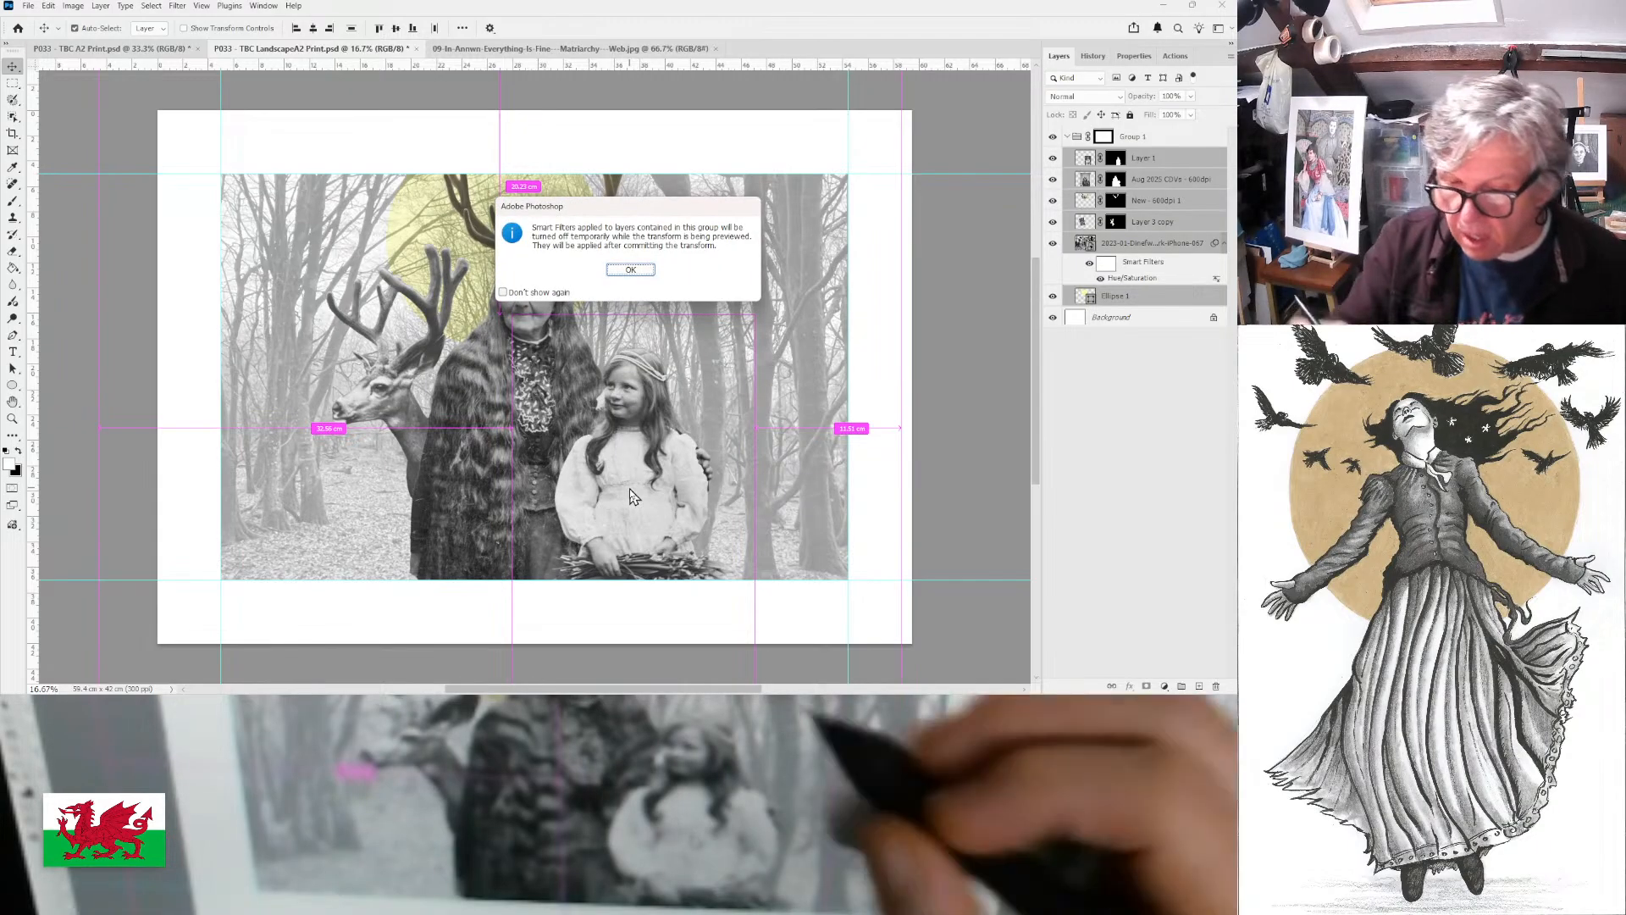
{"action": "left_click", "coordinate": [639, 273]}
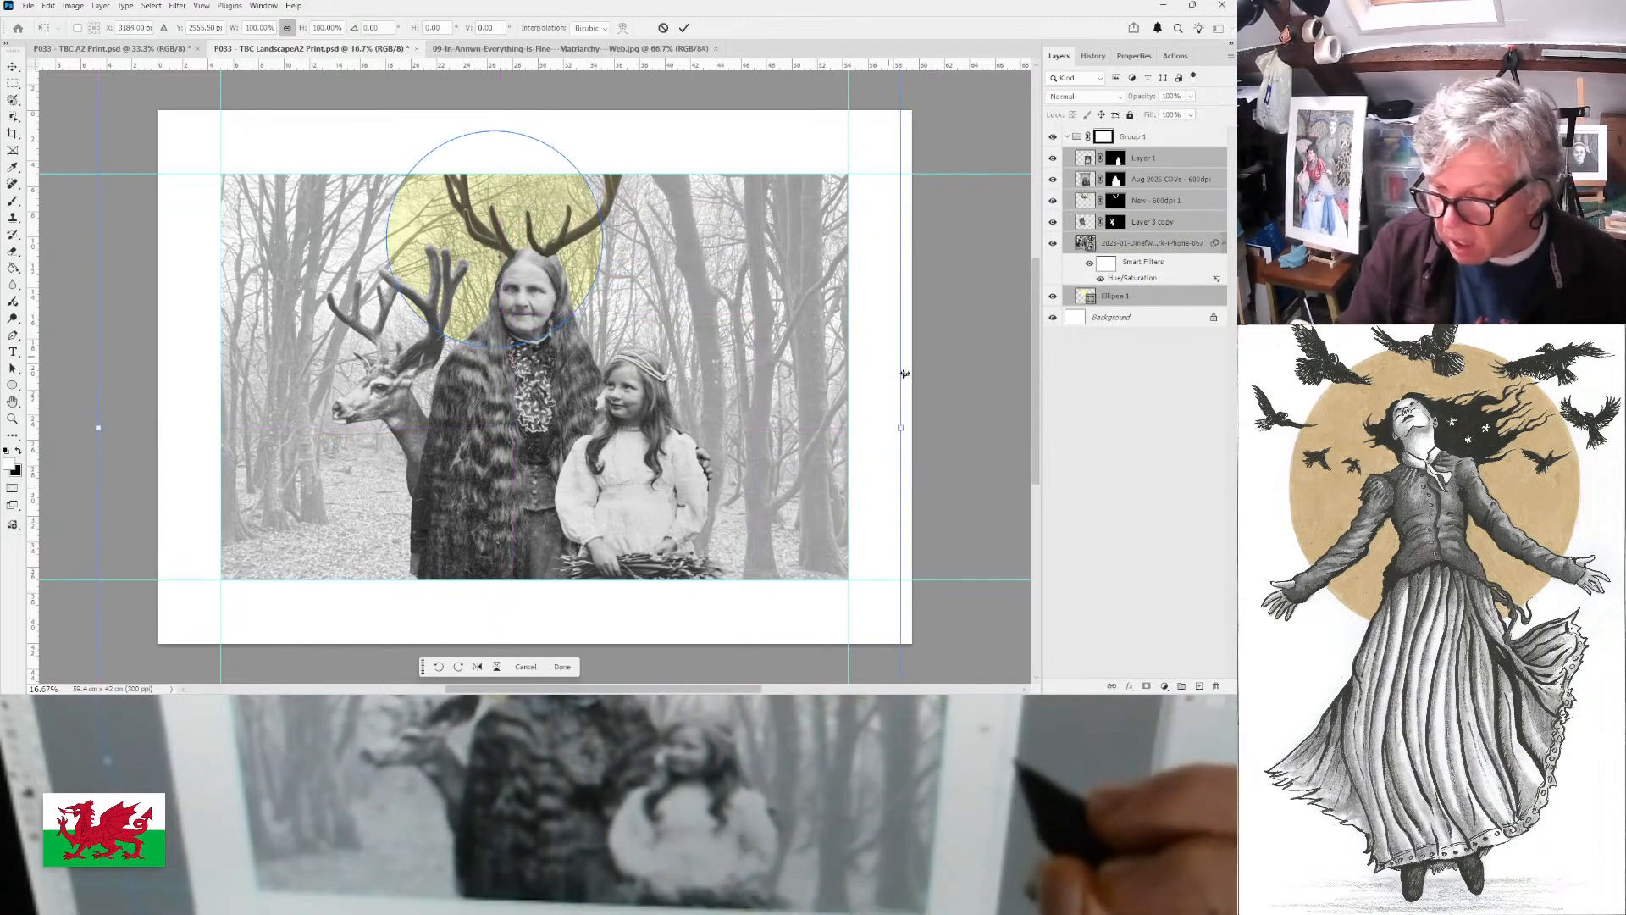
{"action": "left_click_drag", "start_coordinate": [902, 427], "coordinate": [783, 426]}
{"action": "left_click_drag", "start_coordinate": [674, 455], "coordinate": [761, 440]}
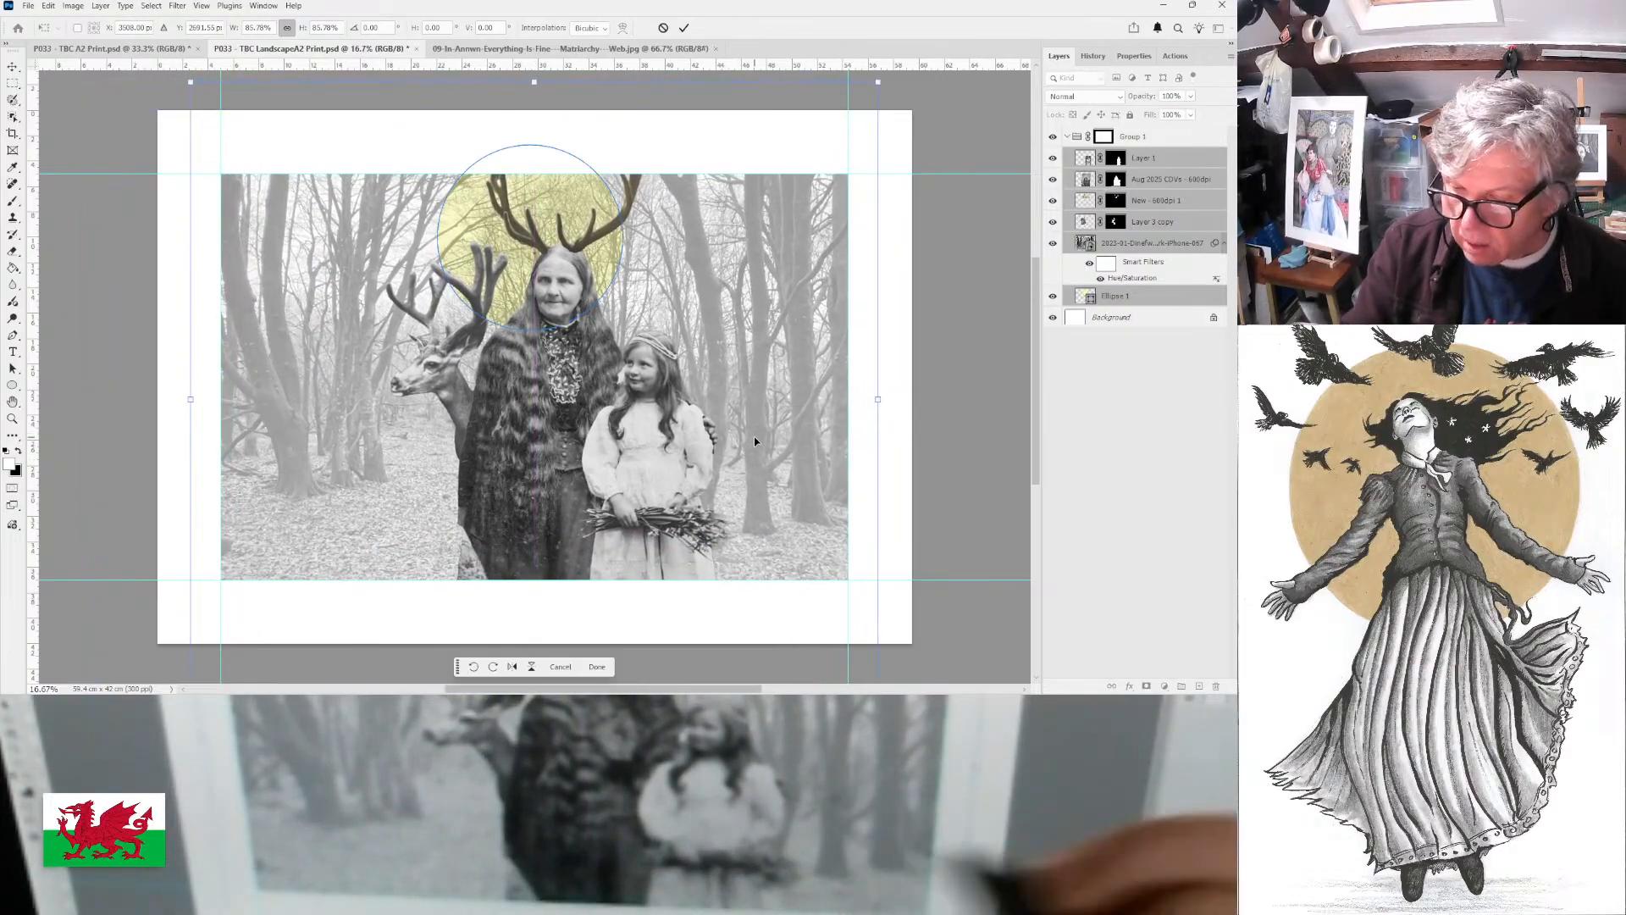
{"action": "left_click_drag", "start_coordinate": [879, 401], "coordinate": [835, 400]}
{"action": "left_click_drag", "start_coordinate": [544, 432], "coordinate": [584, 410]}
{"action": "left_click_drag", "start_coordinate": [864, 383], "coordinate": [849, 383]}
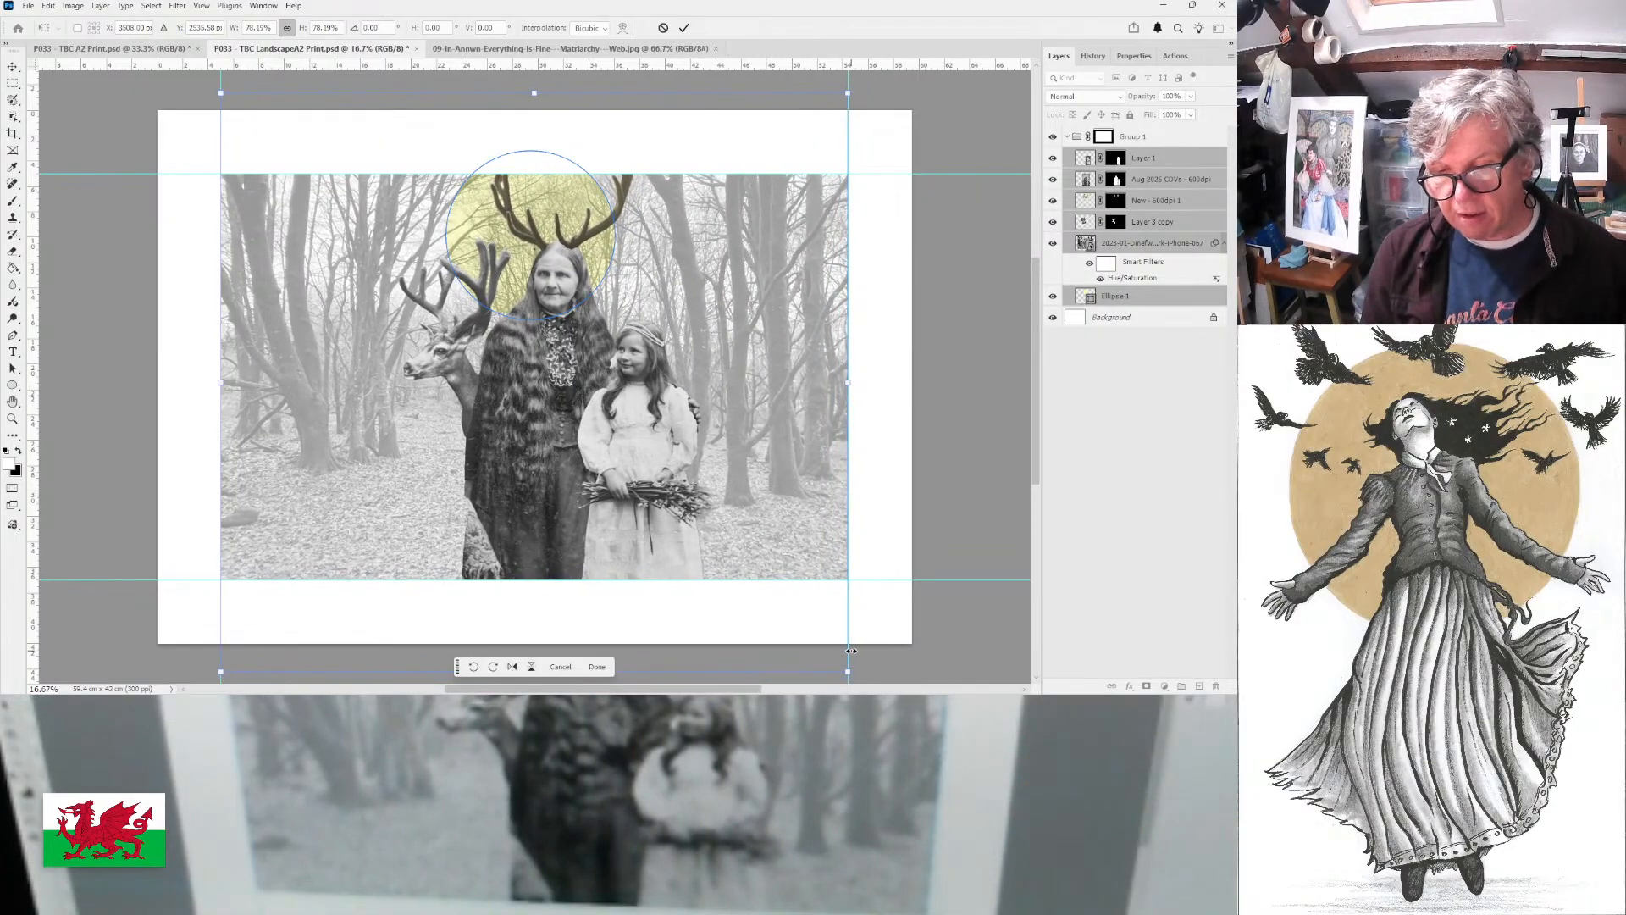
{"action": "left_click_drag", "start_coordinate": [735, 443], "coordinate": [737, 468]}
{"action": "left_click", "coordinate": [684, 28]}
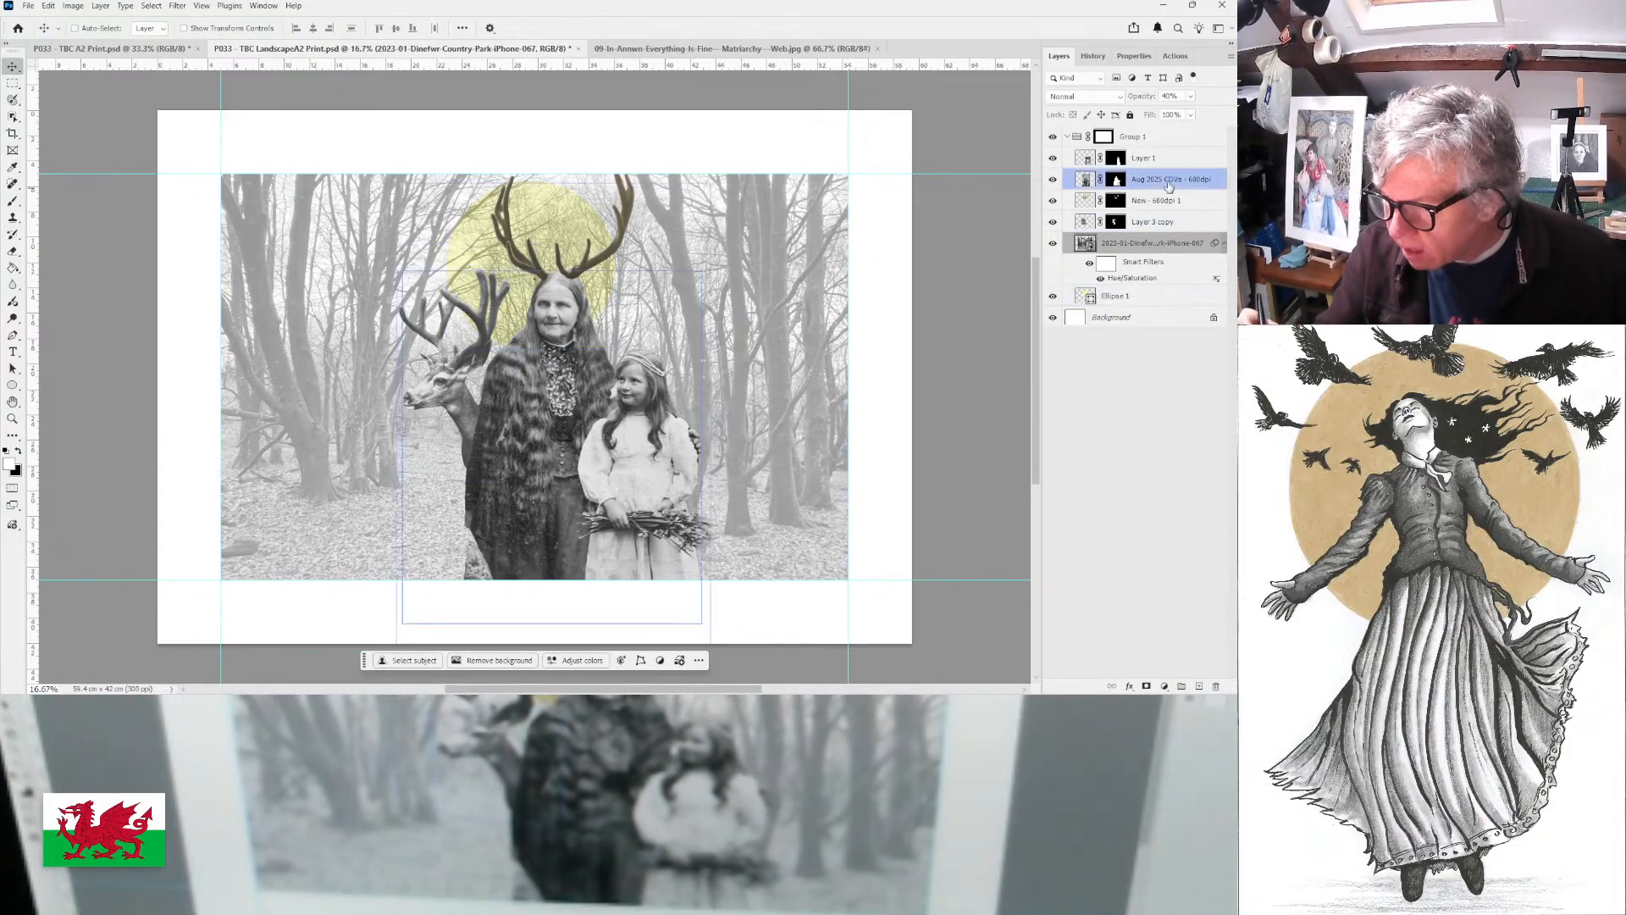
- Shift the woman, girl, stag and antlers right within the woodland by moving the four layers from Layer 1 to Layer 3 copy together
{"action": "left_click", "coordinate": [1162, 159]}
{"action": "left_click", "coordinate": [1167, 180], "text": "shift"}
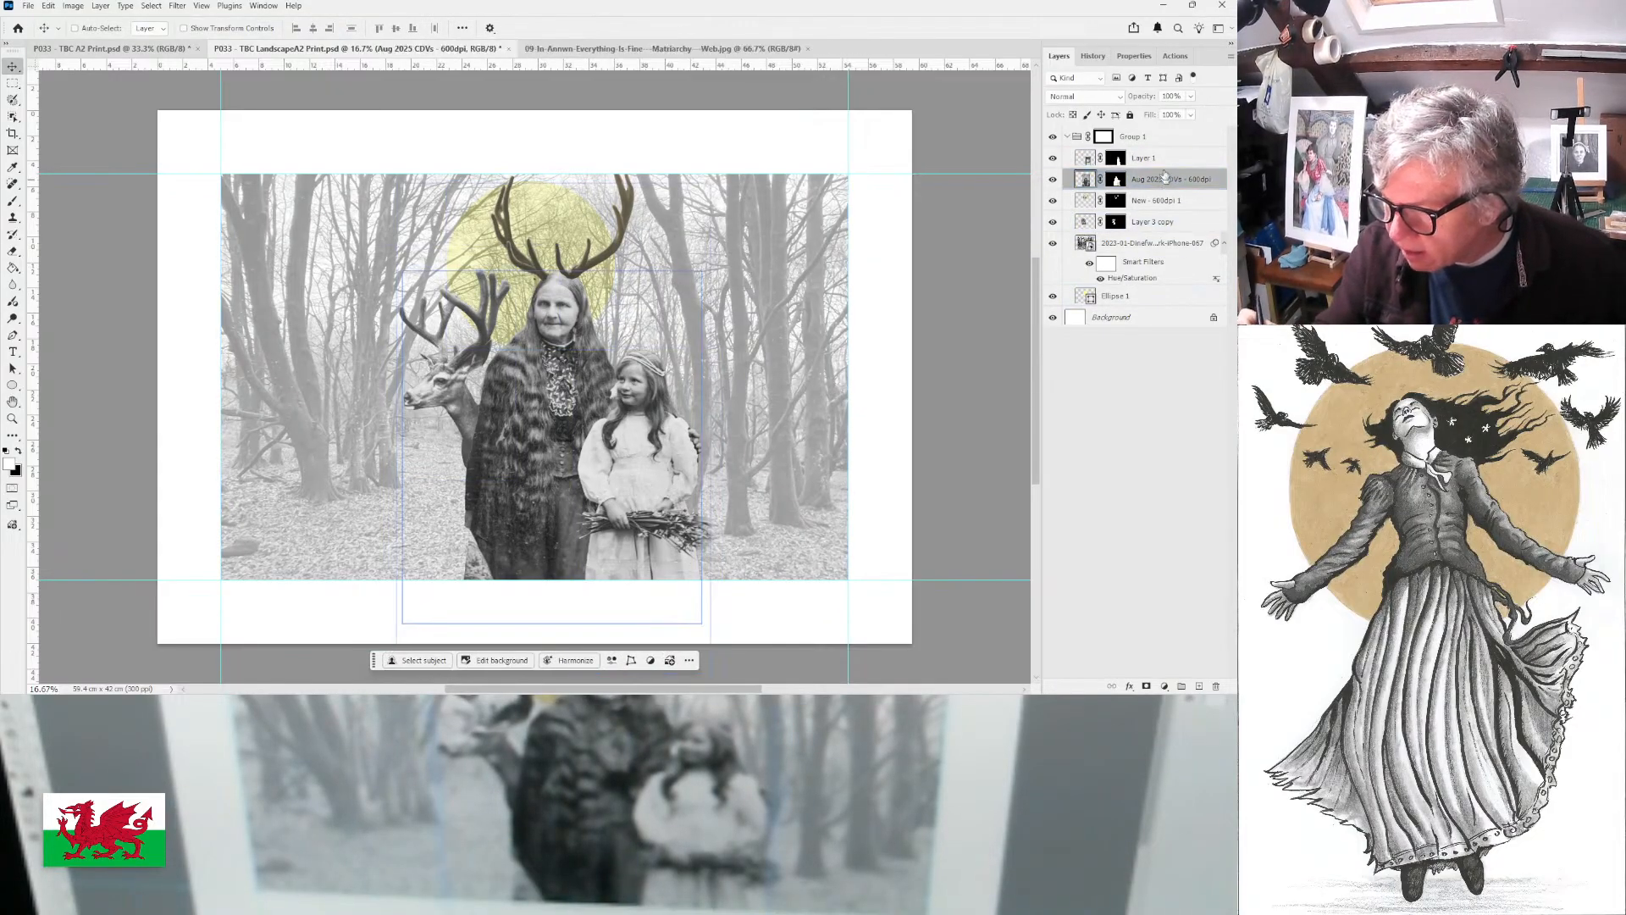
{"action": "left_click", "coordinate": [1168, 204], "text": "shift"}
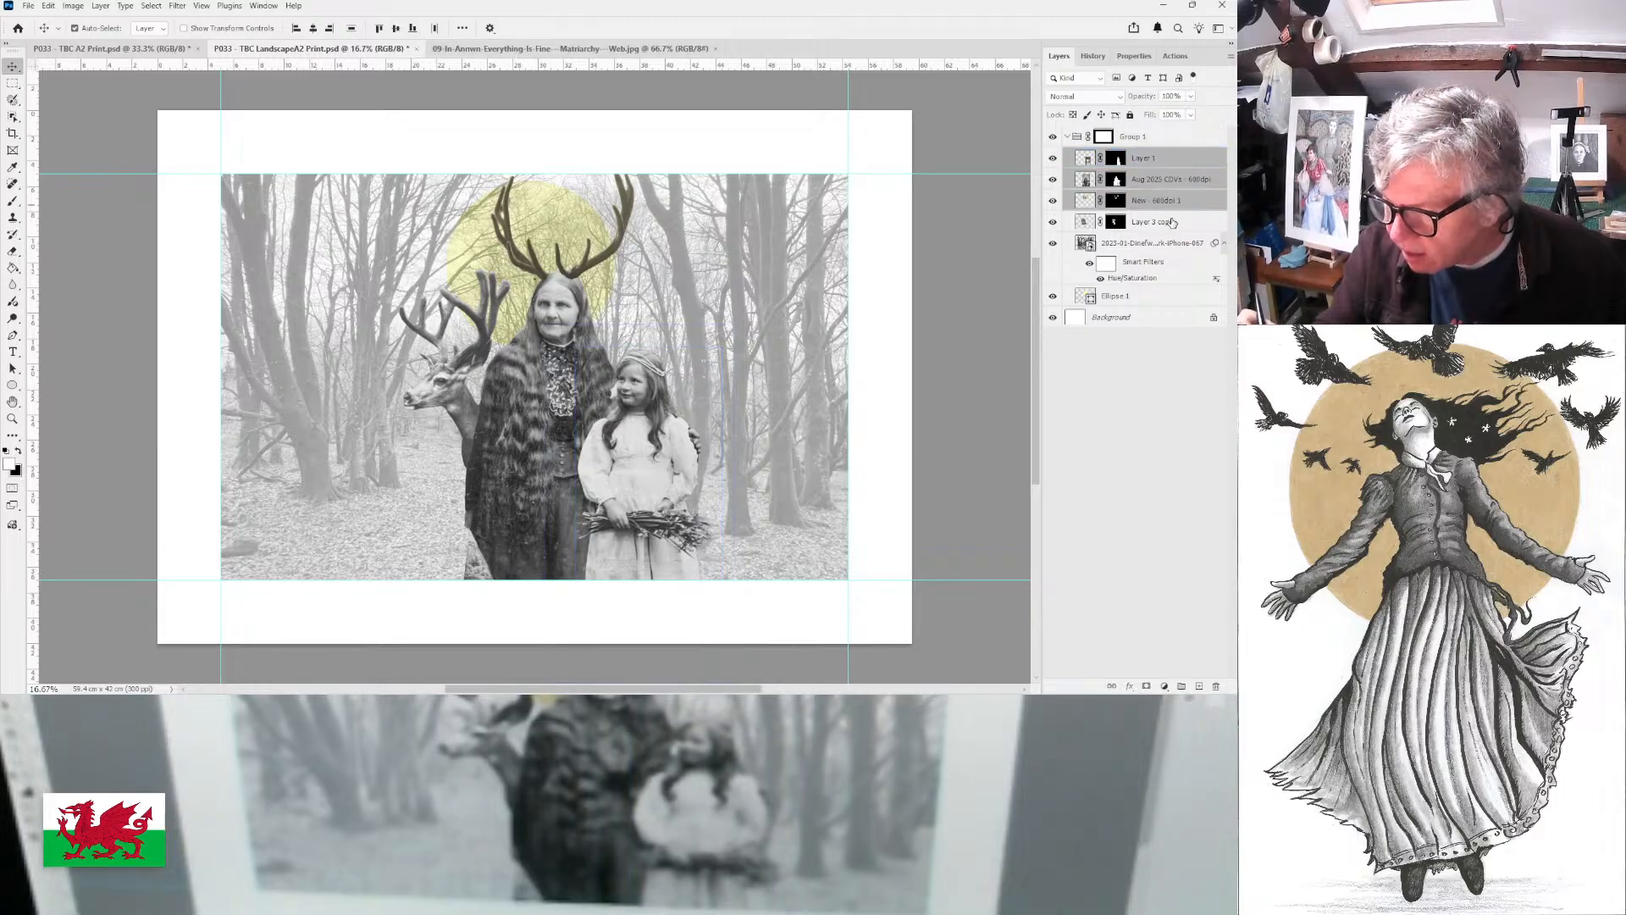
{"action": "left_click", "coordinate": [1173, 223], "text": "shift"}
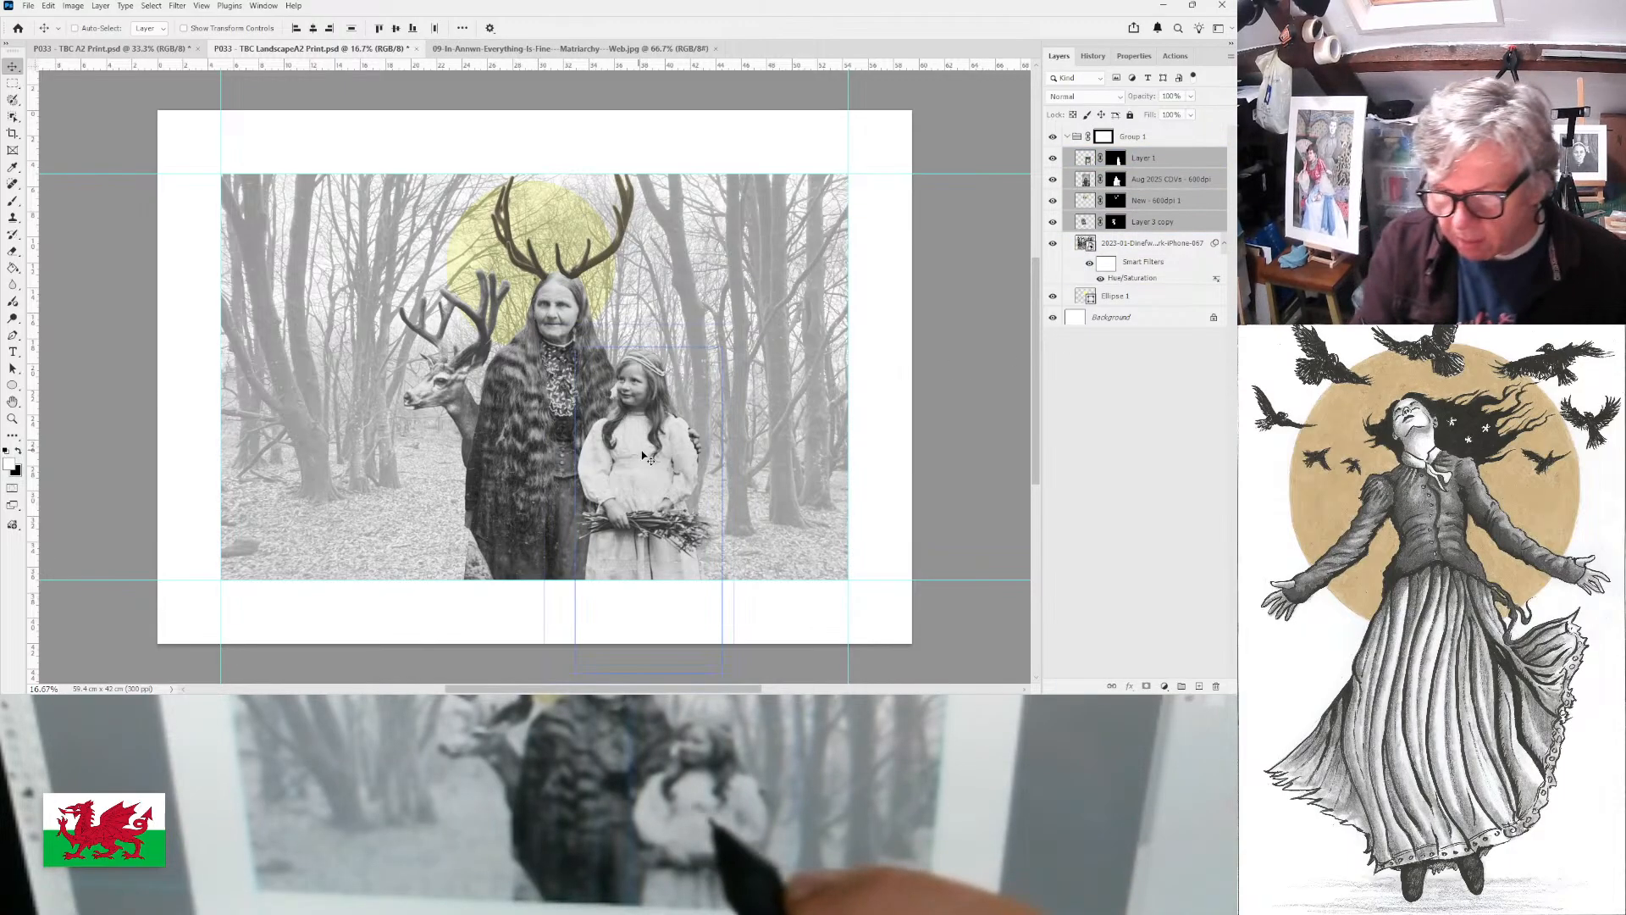
{"action": "left_click_drag", "start_coordinate": [653, 455], "coordinate": [733, 461]}
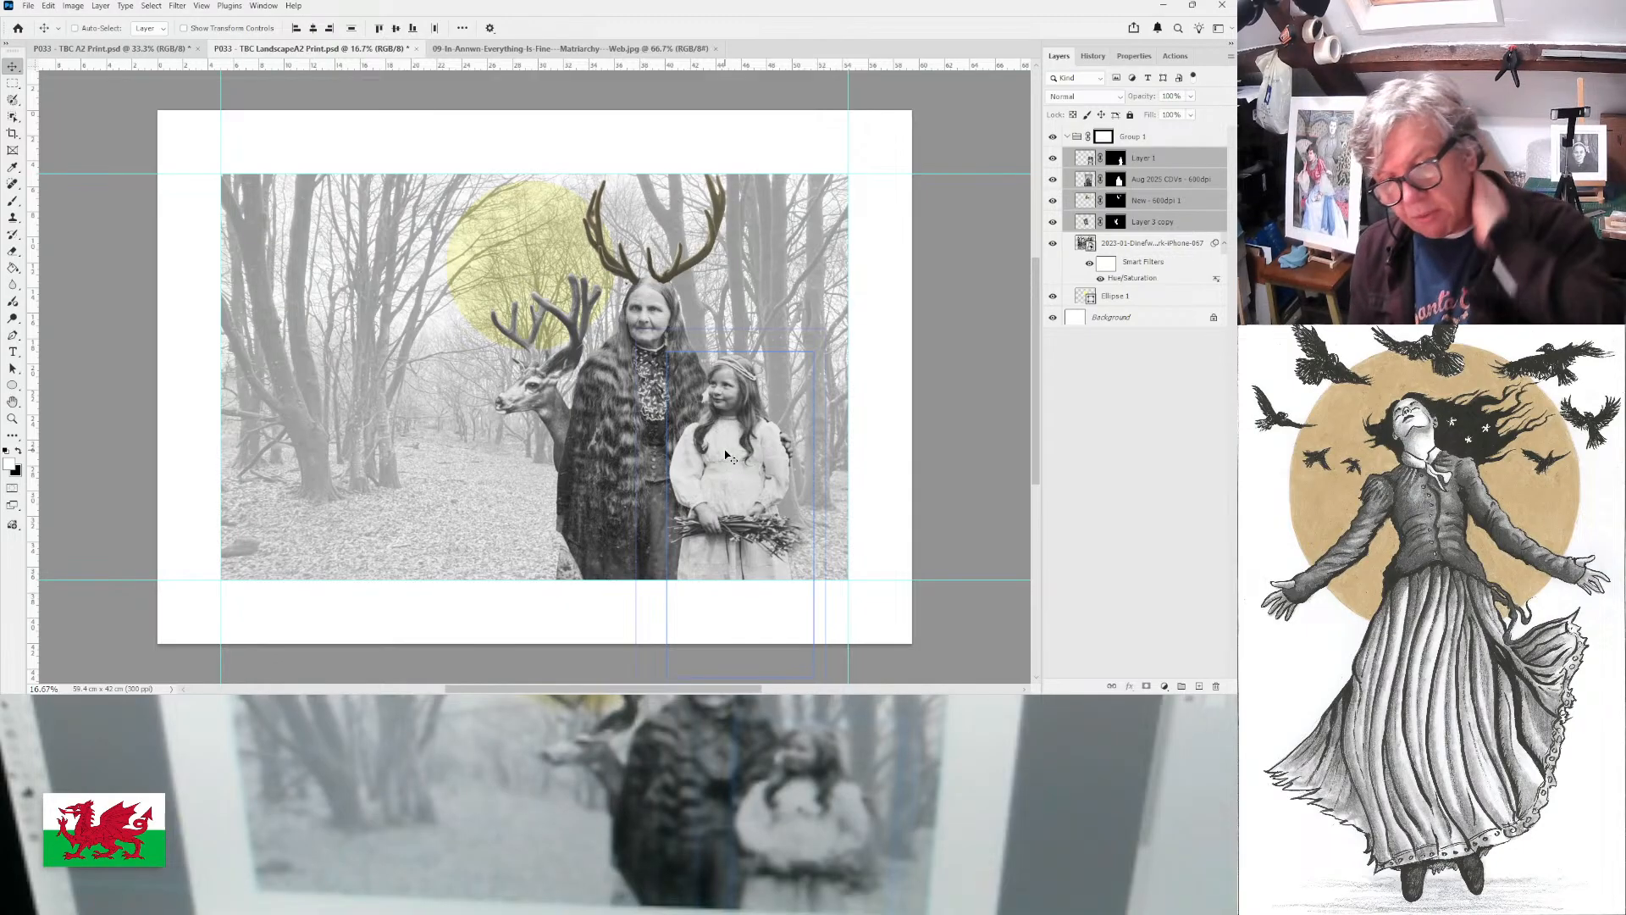
- Review the whole portrait collage in P033 - TBC A2 Print at 16.67% and return to the landscape document
{"action": "left_click", "coordinate": [129, 51]}
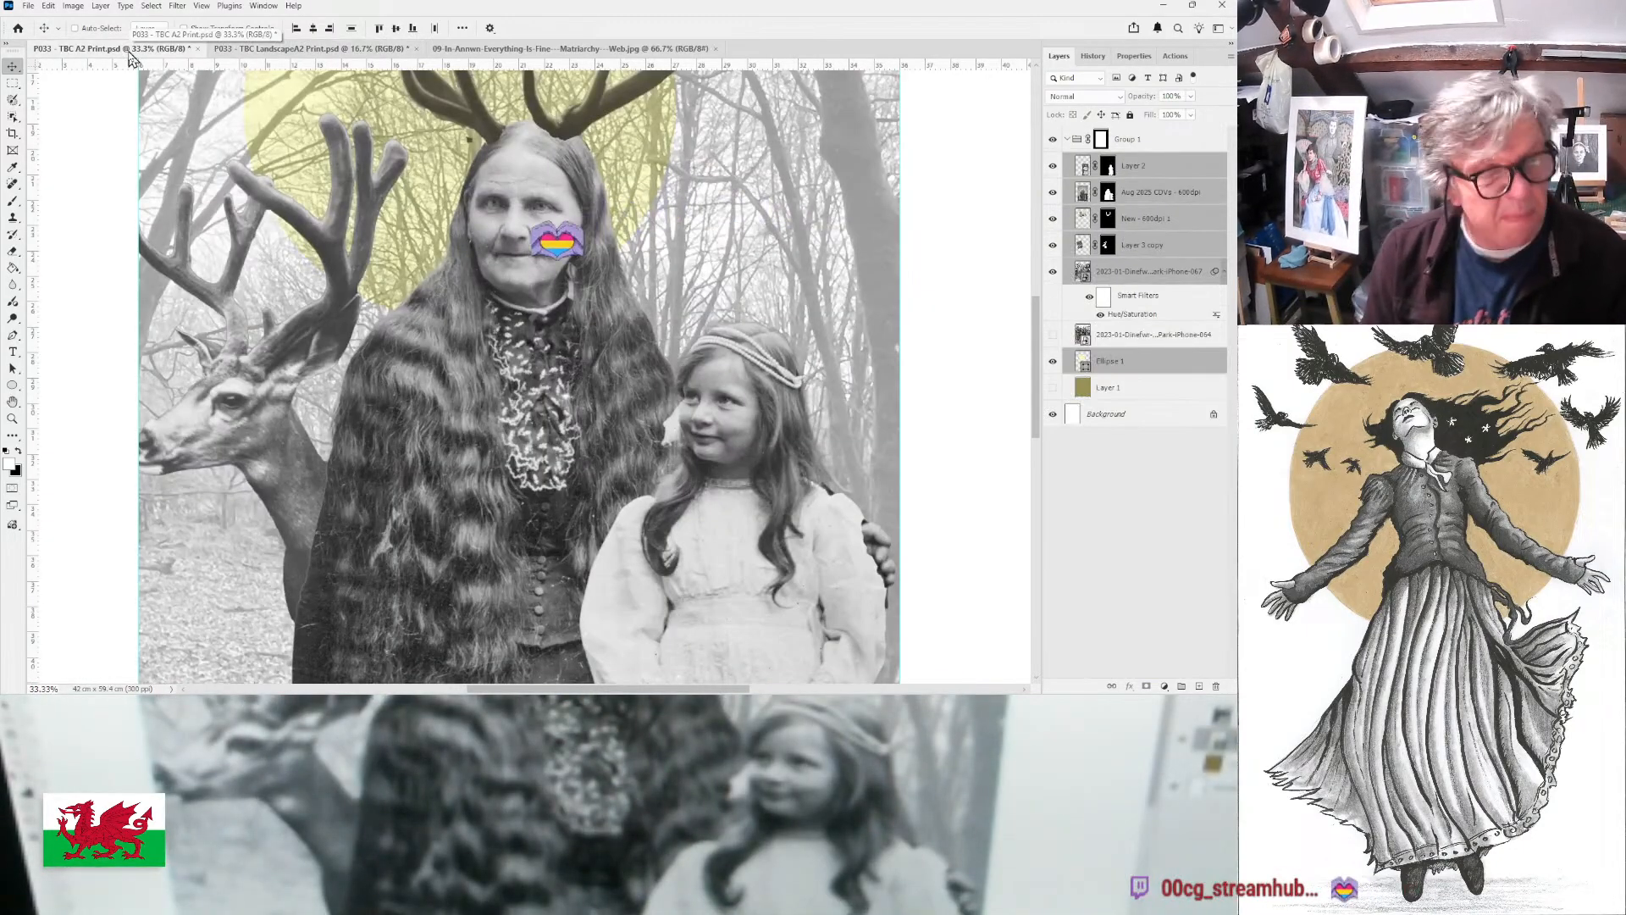
{"action": "key", "text": "ctrl+minus"}
{"action": "key", "text": "ctrl+minus"}
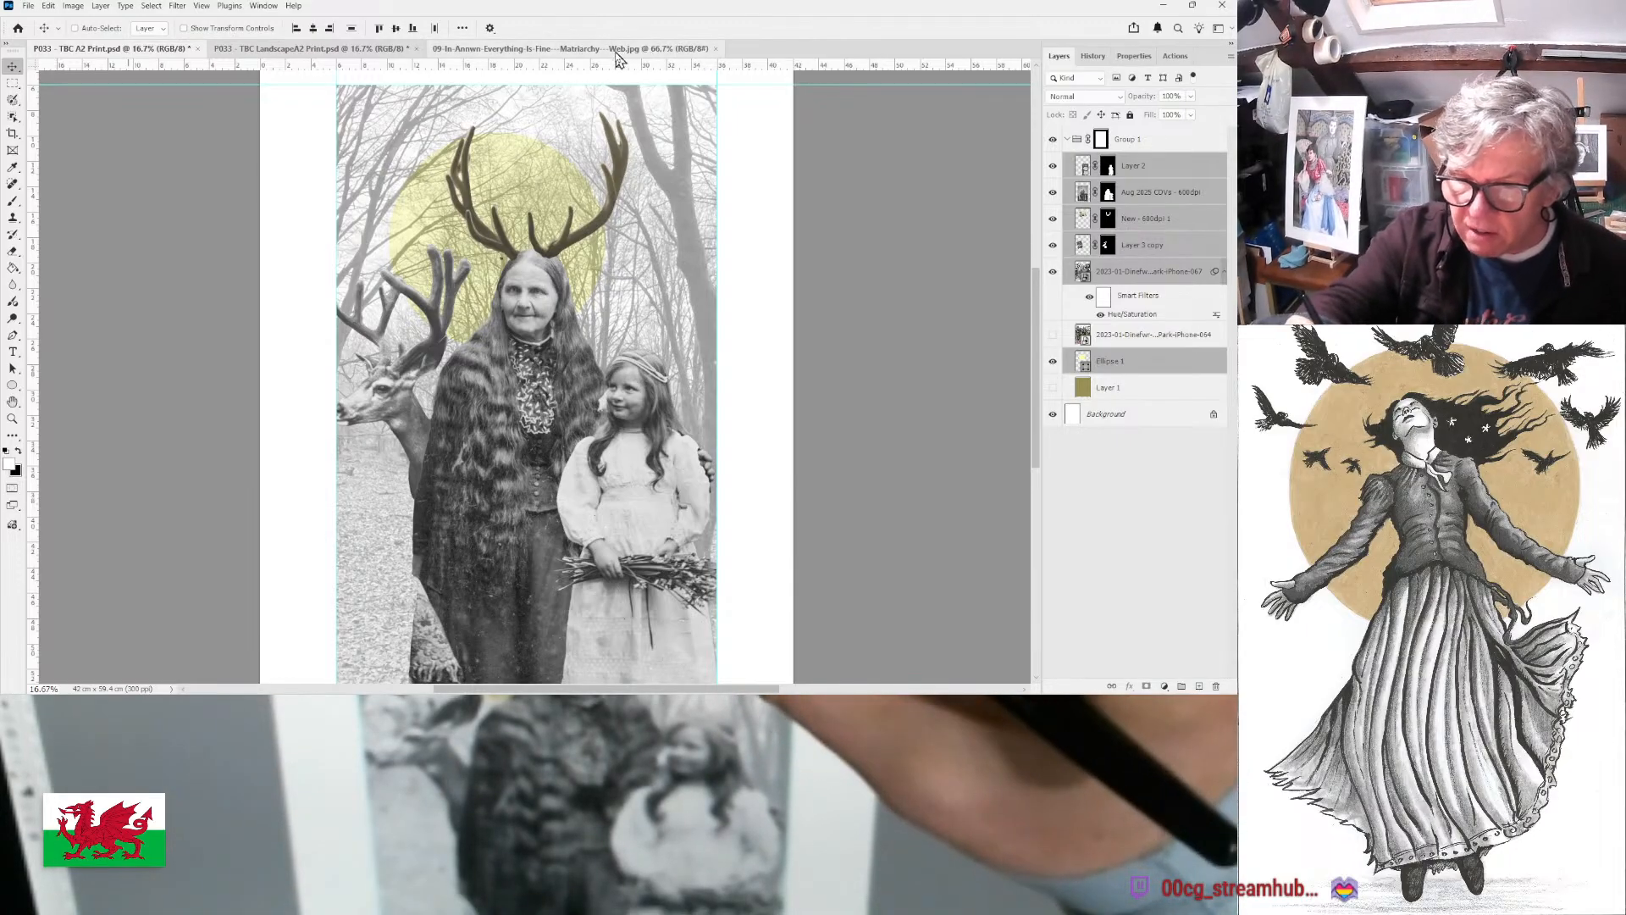
{"action": "left_click", "coordinate": [364, 50]}
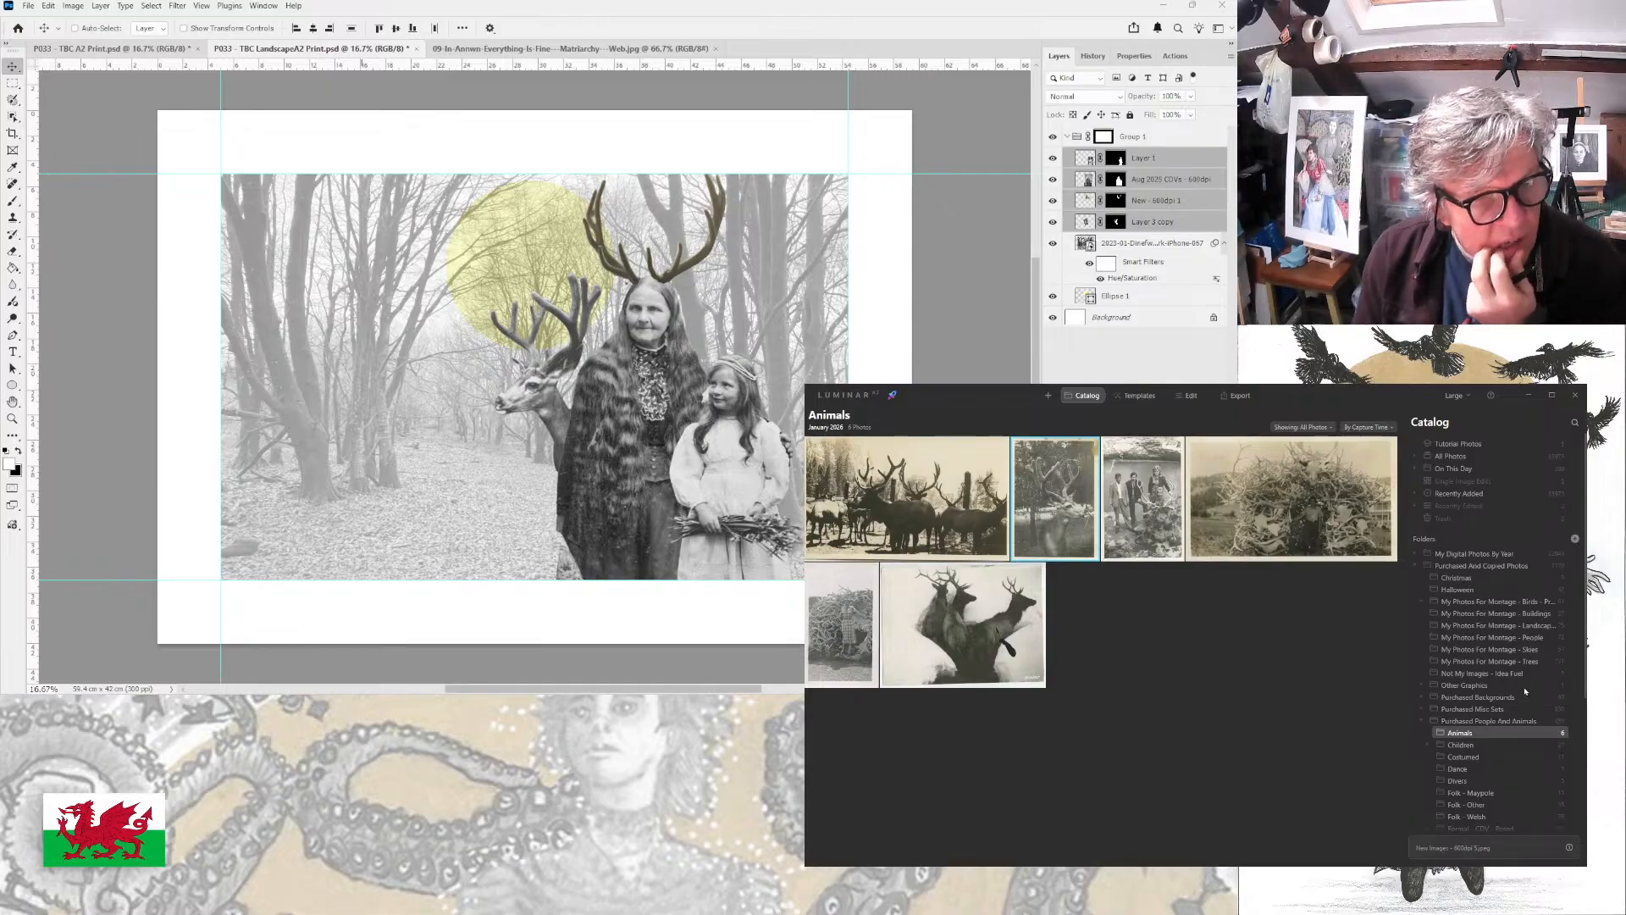
- Switch to the Luminar catalog and look through its Religious Postcards and People And Sealife folders for collage photos
{"action": "scroll", "coordinate": [1524, 693], "scroll_direction": "down", "scroll_amount": 3}
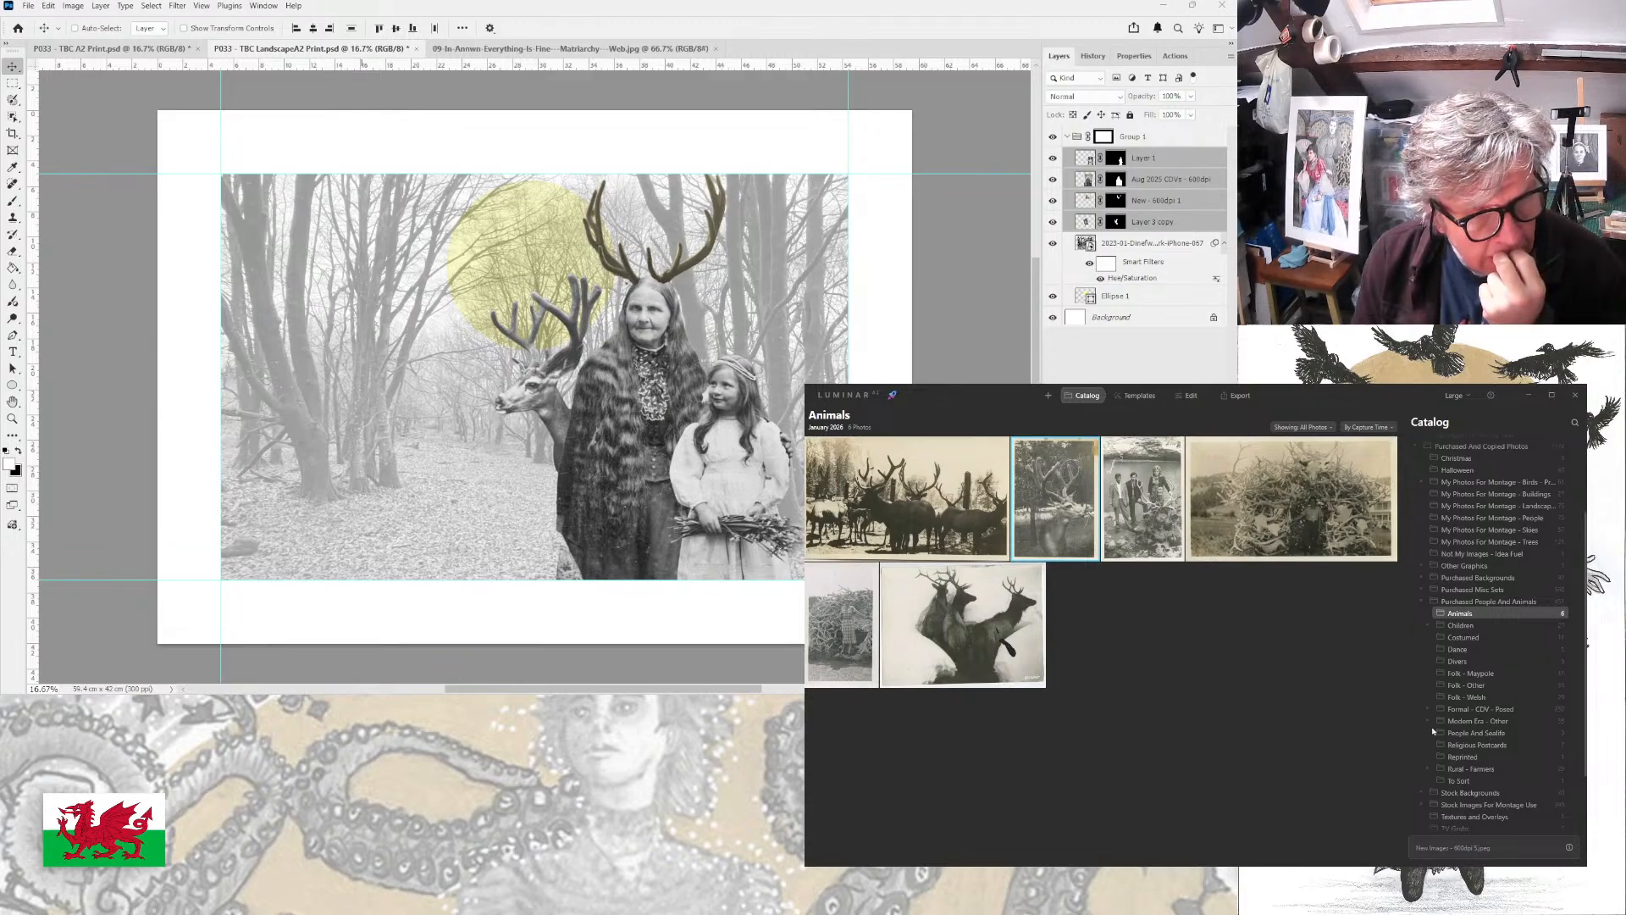
{"action": "left_click", "coordinate": [1458, 749]}
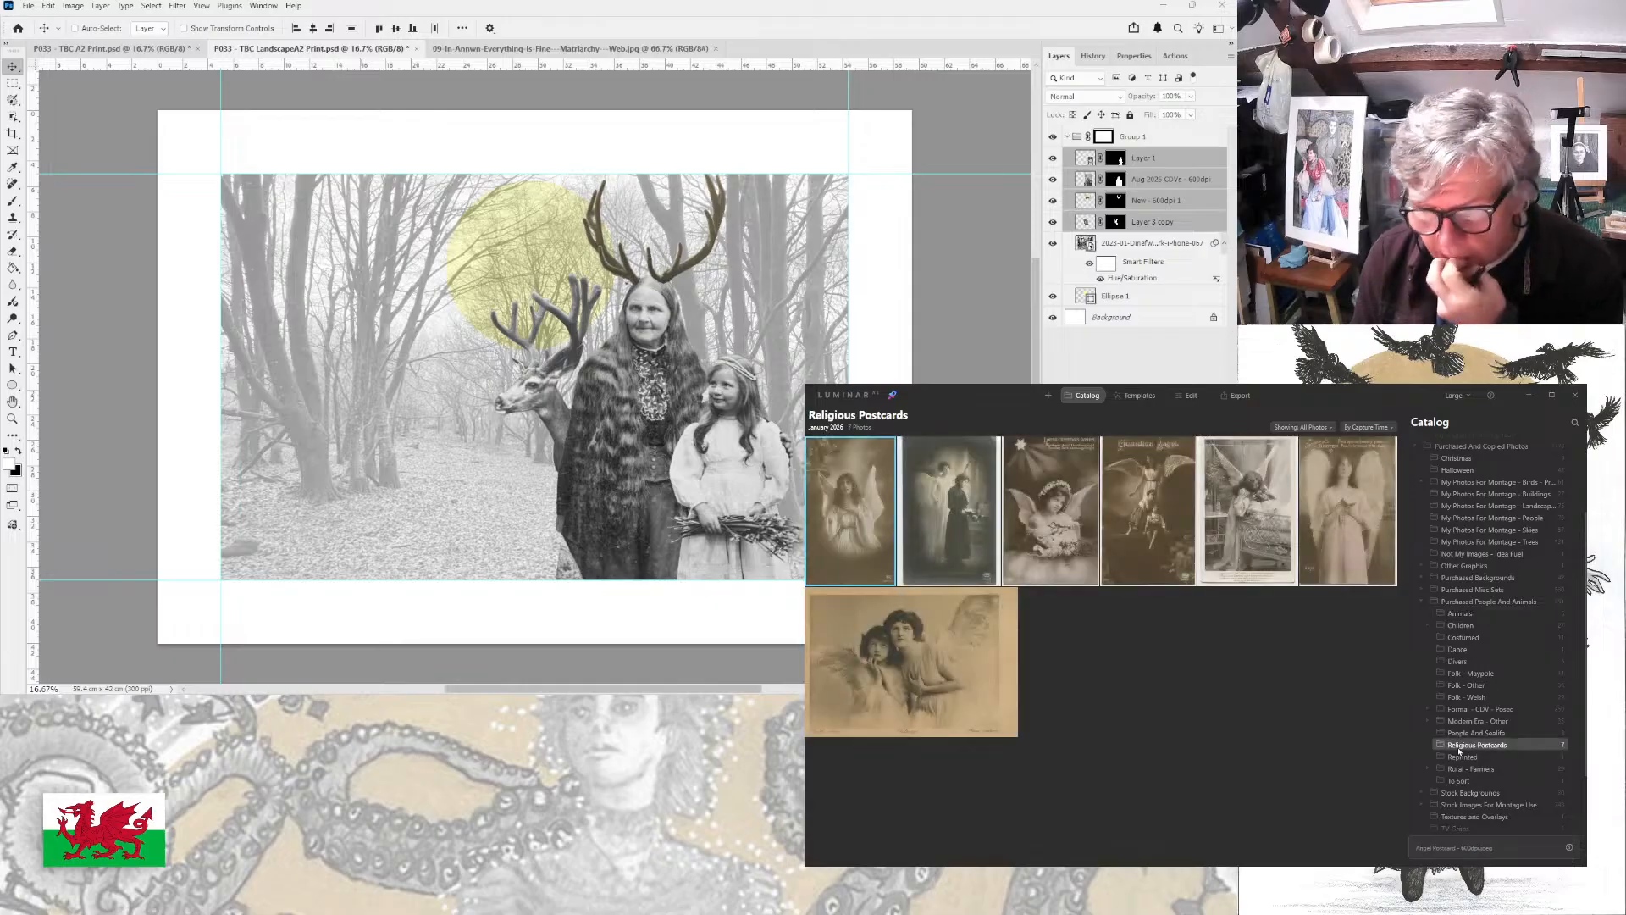
{"action": "left_click", "coordinate": [1461, 735]}
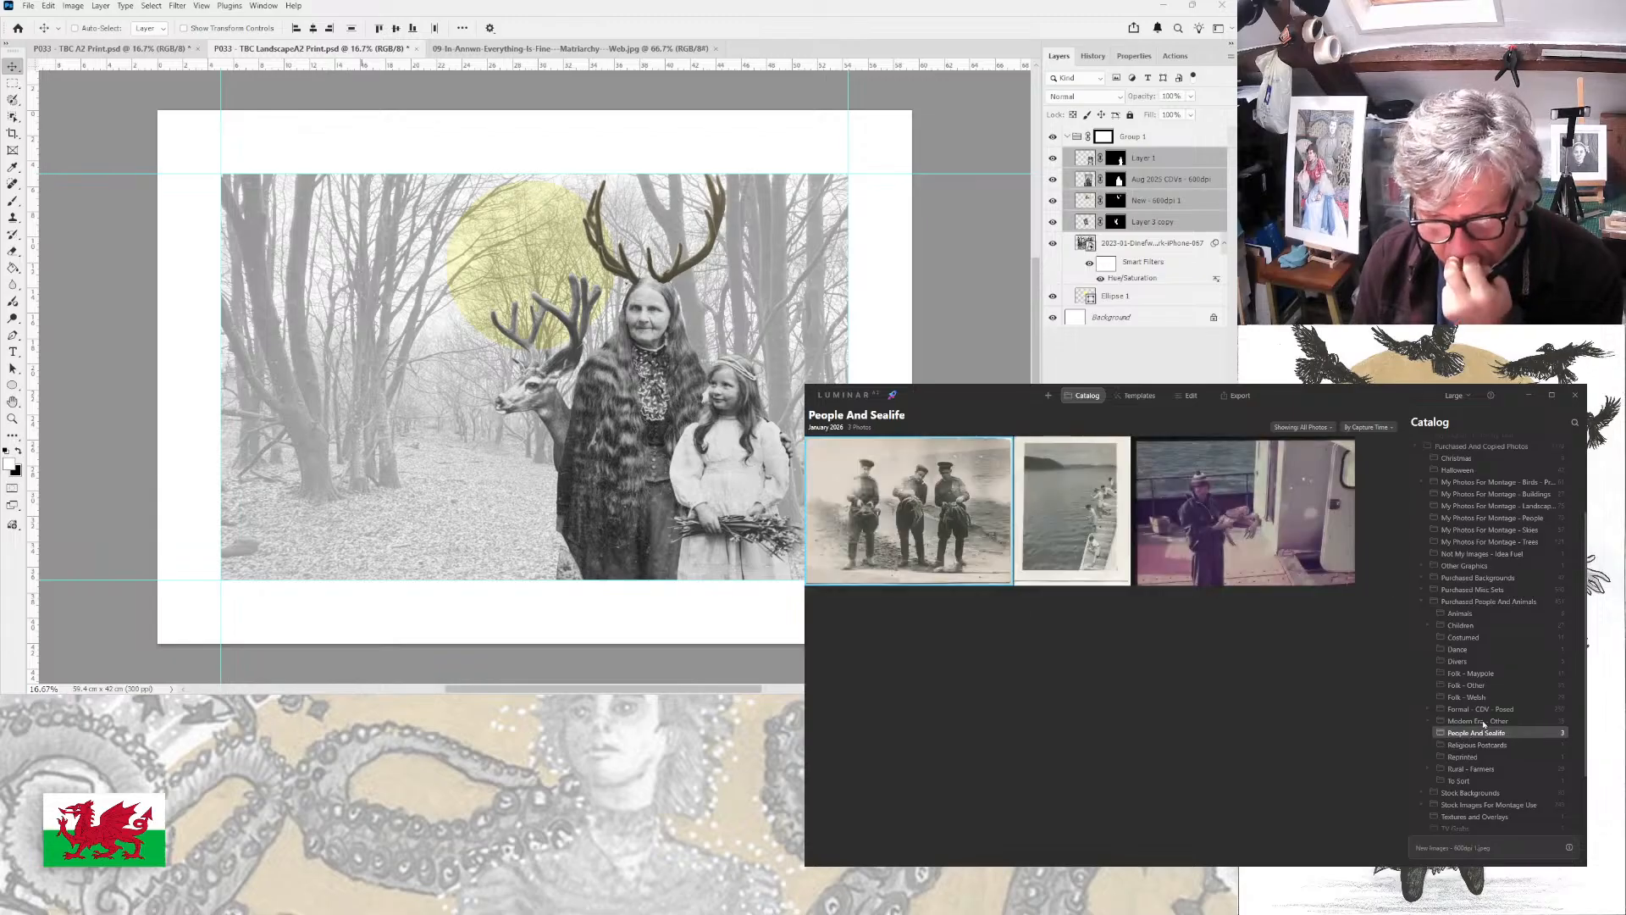
- Look through the vintage photos in the Modern Era - Other folder for figures suited to the collage
{"action": "left_click", "coordinate": [1483, 722]}
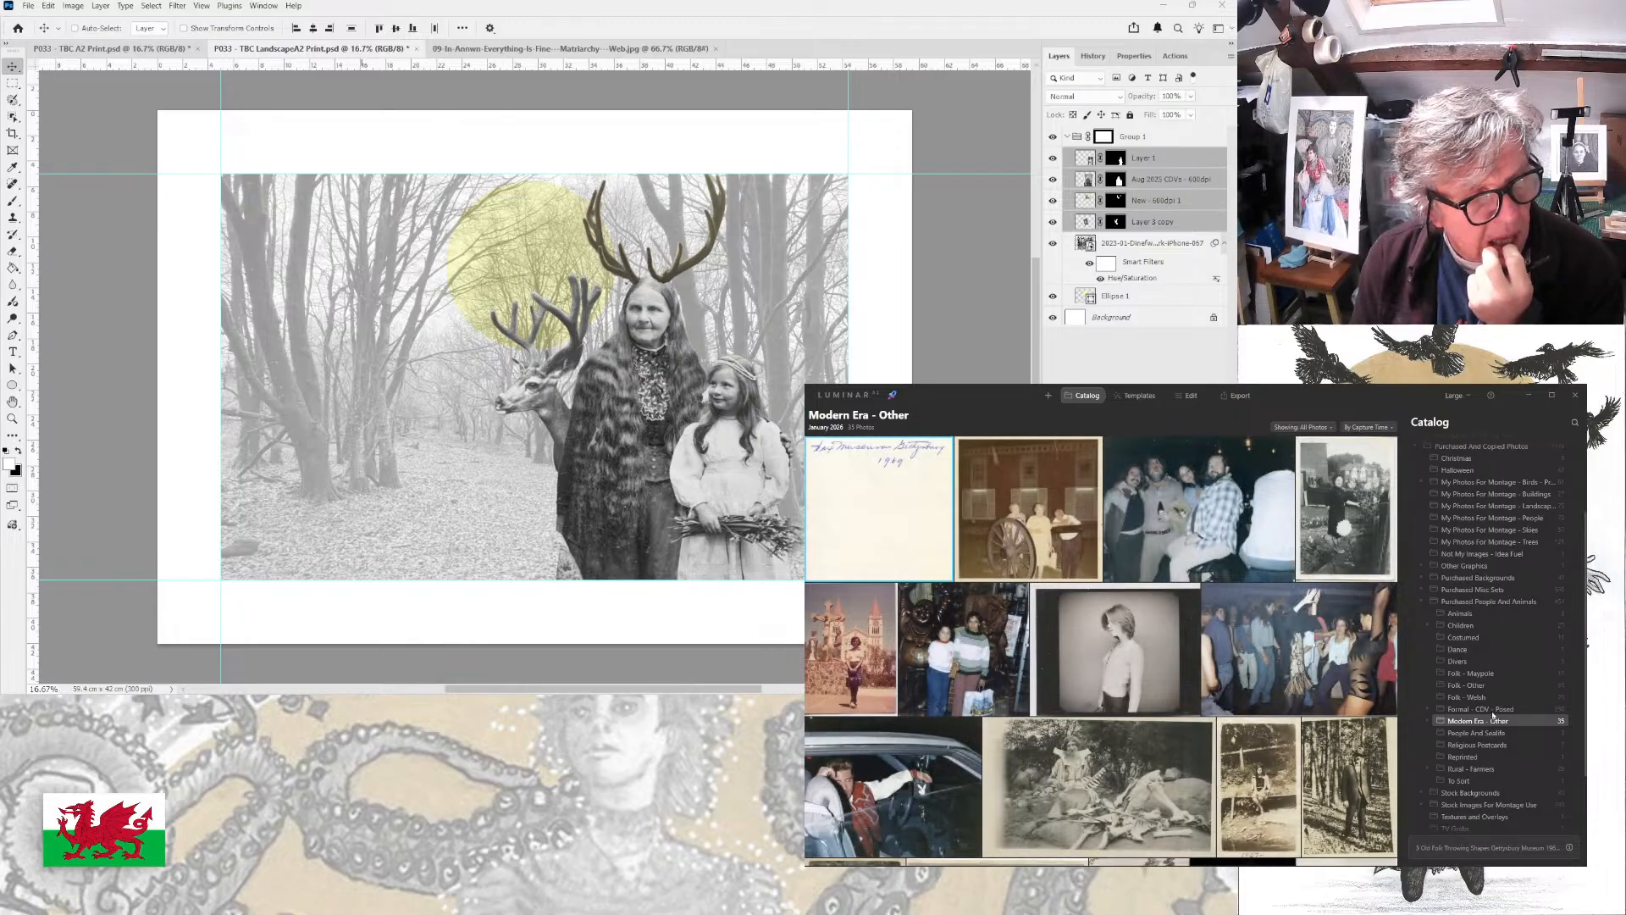
{"action": "scroll", "coordinate": [1189, 745], "scroll_direction": "down", "scroll_amount": 5}
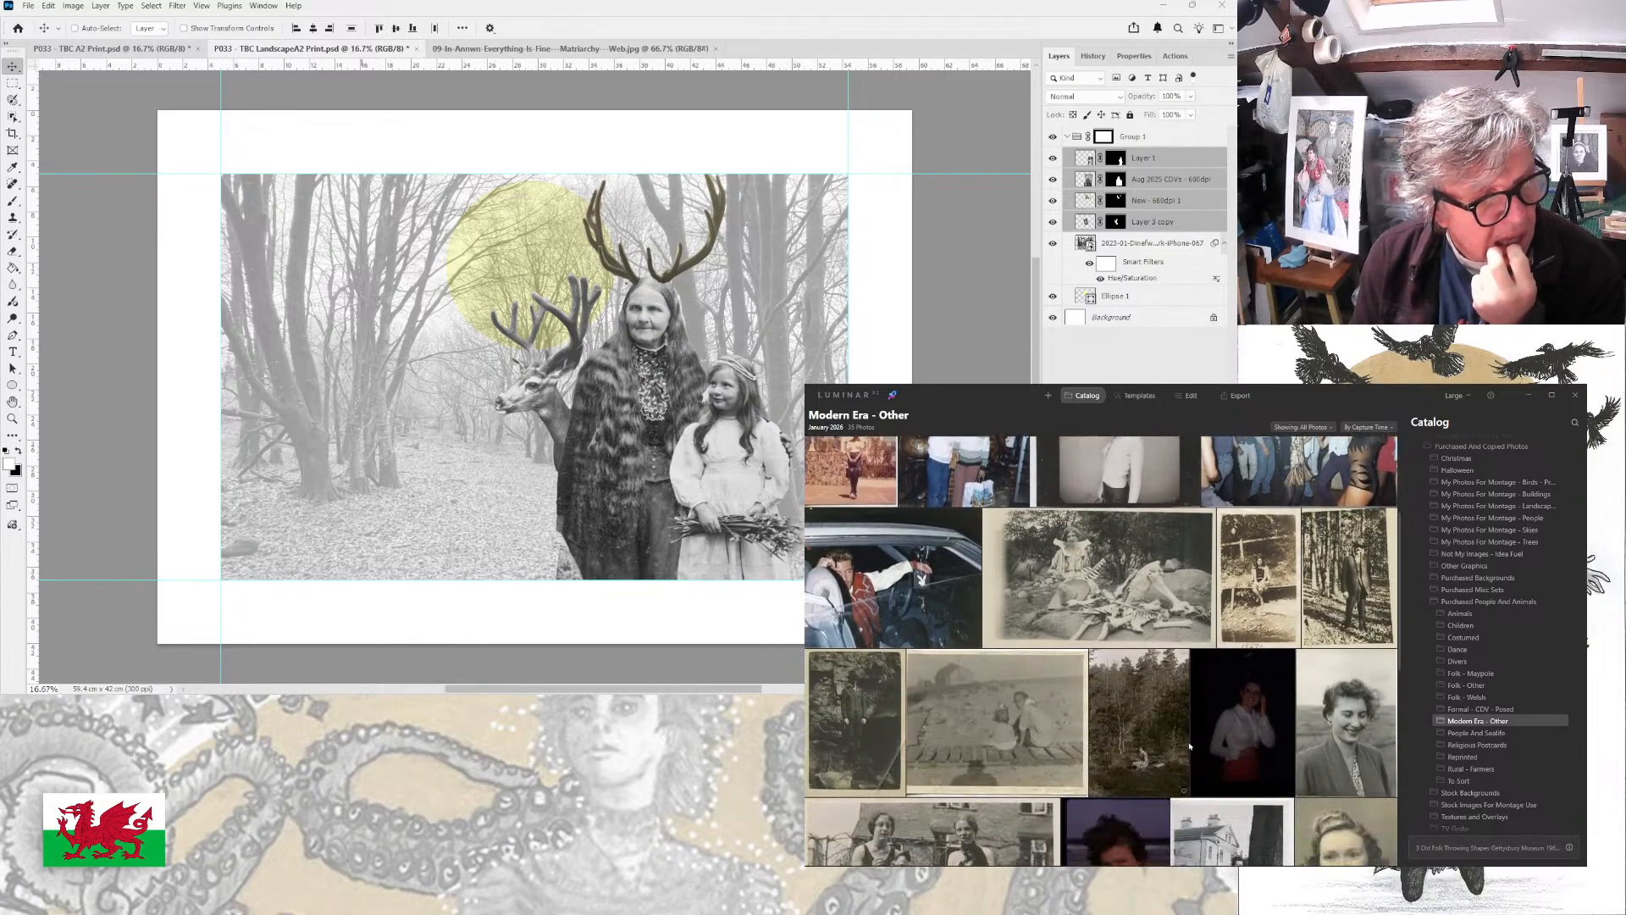
{"action": "scroll", "coordinate": [1189, 745], "scroll_direction": "down", "scroll_amount": 5}
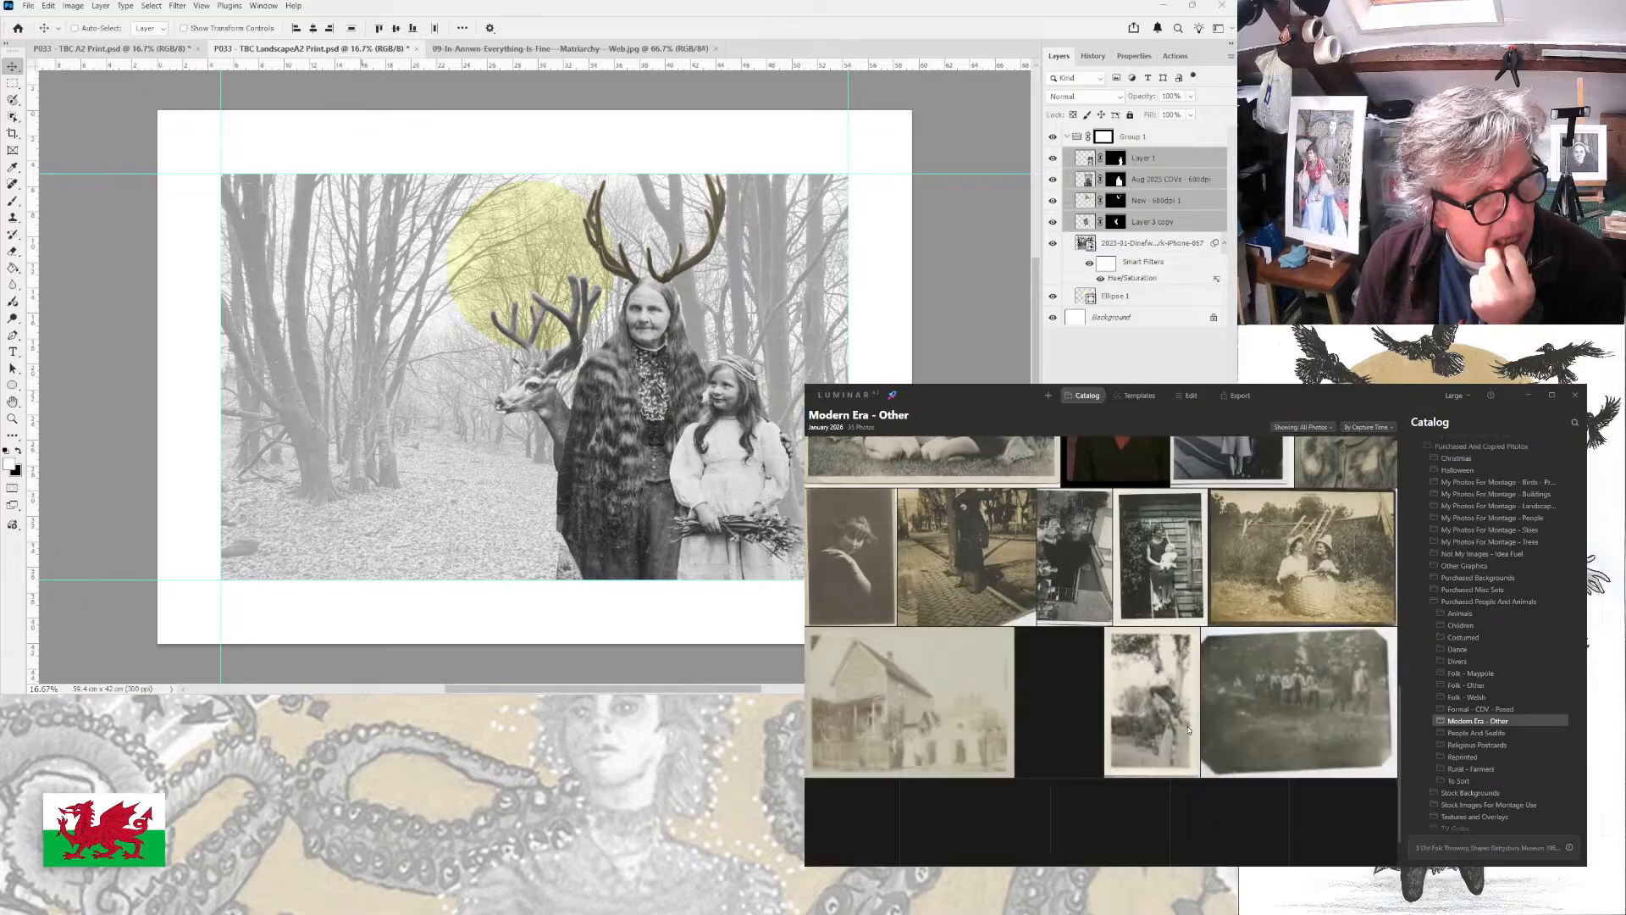
{"action": "scroll", "coordinate": [1189, 631], "scroll_direction": "down", "scroll_amount": 1}
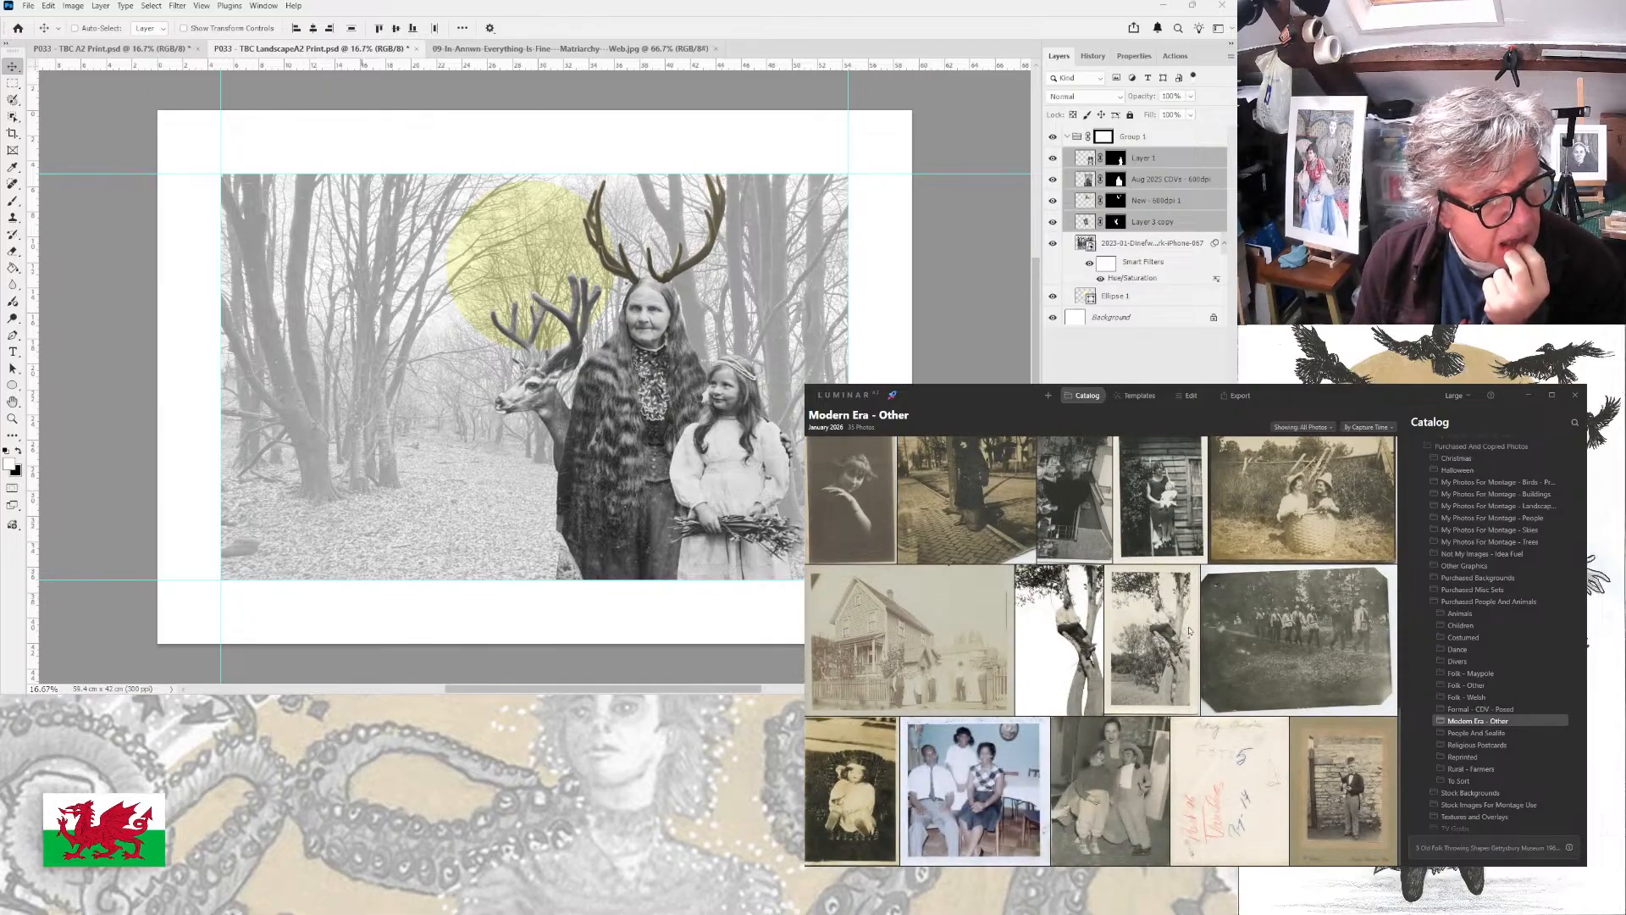
{"action": "scroll", "coordinate": [1017, 732], "scroll_direction": "up", "scroll_amount": 2}
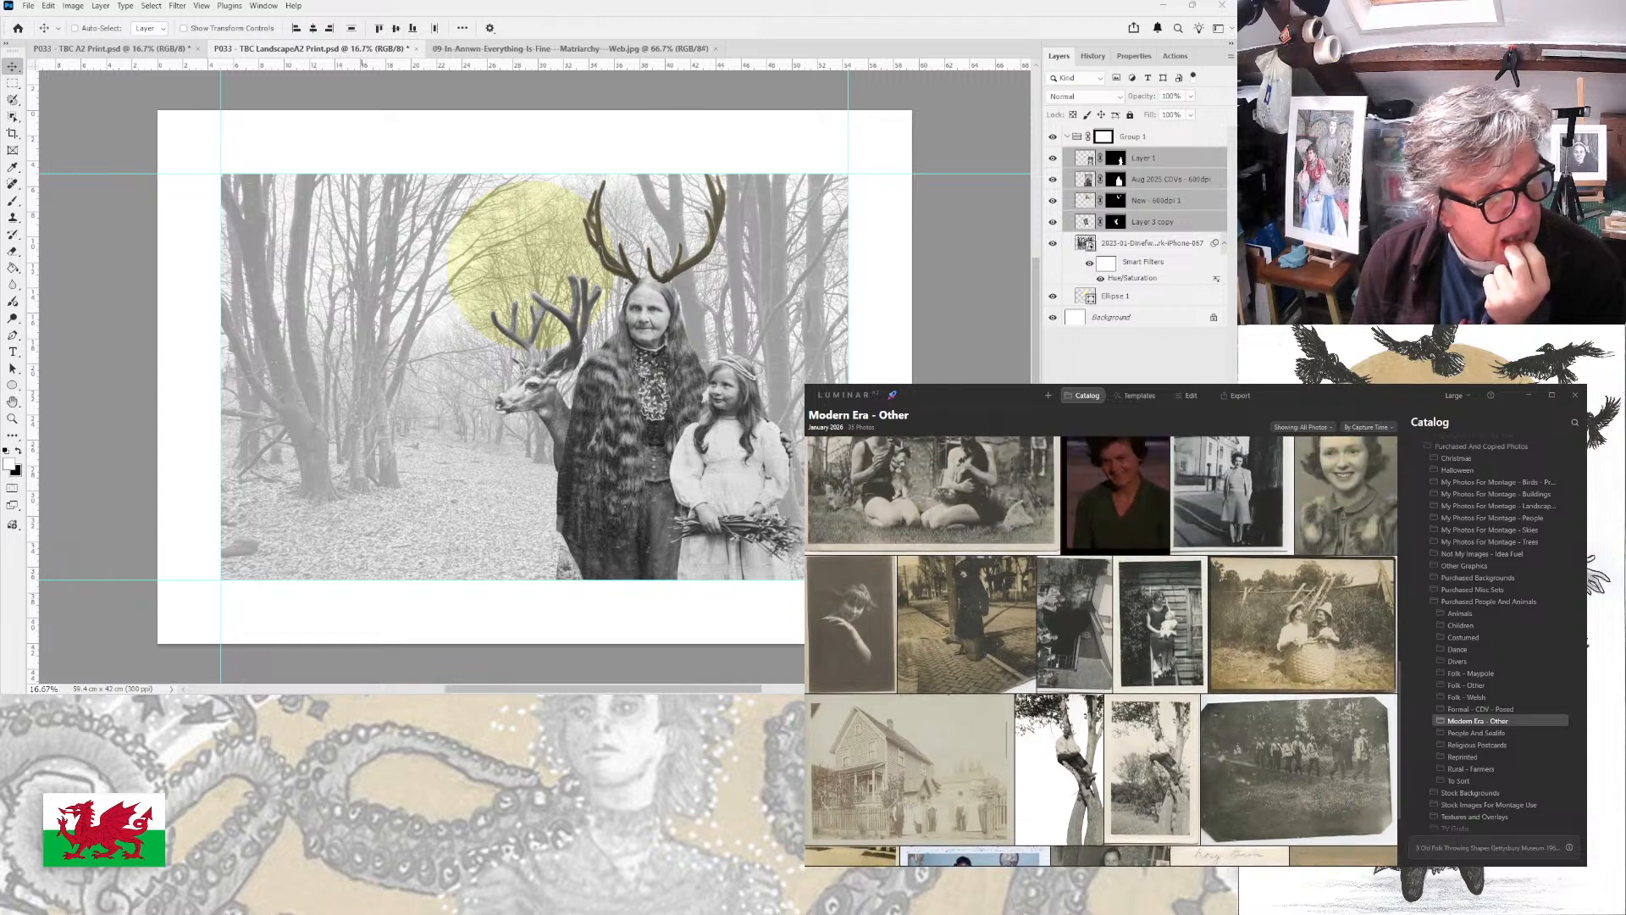
{"action": "scroll", "coordinate": [1025, 697], "scroll_direction": "up", "scroll_amount": 2}
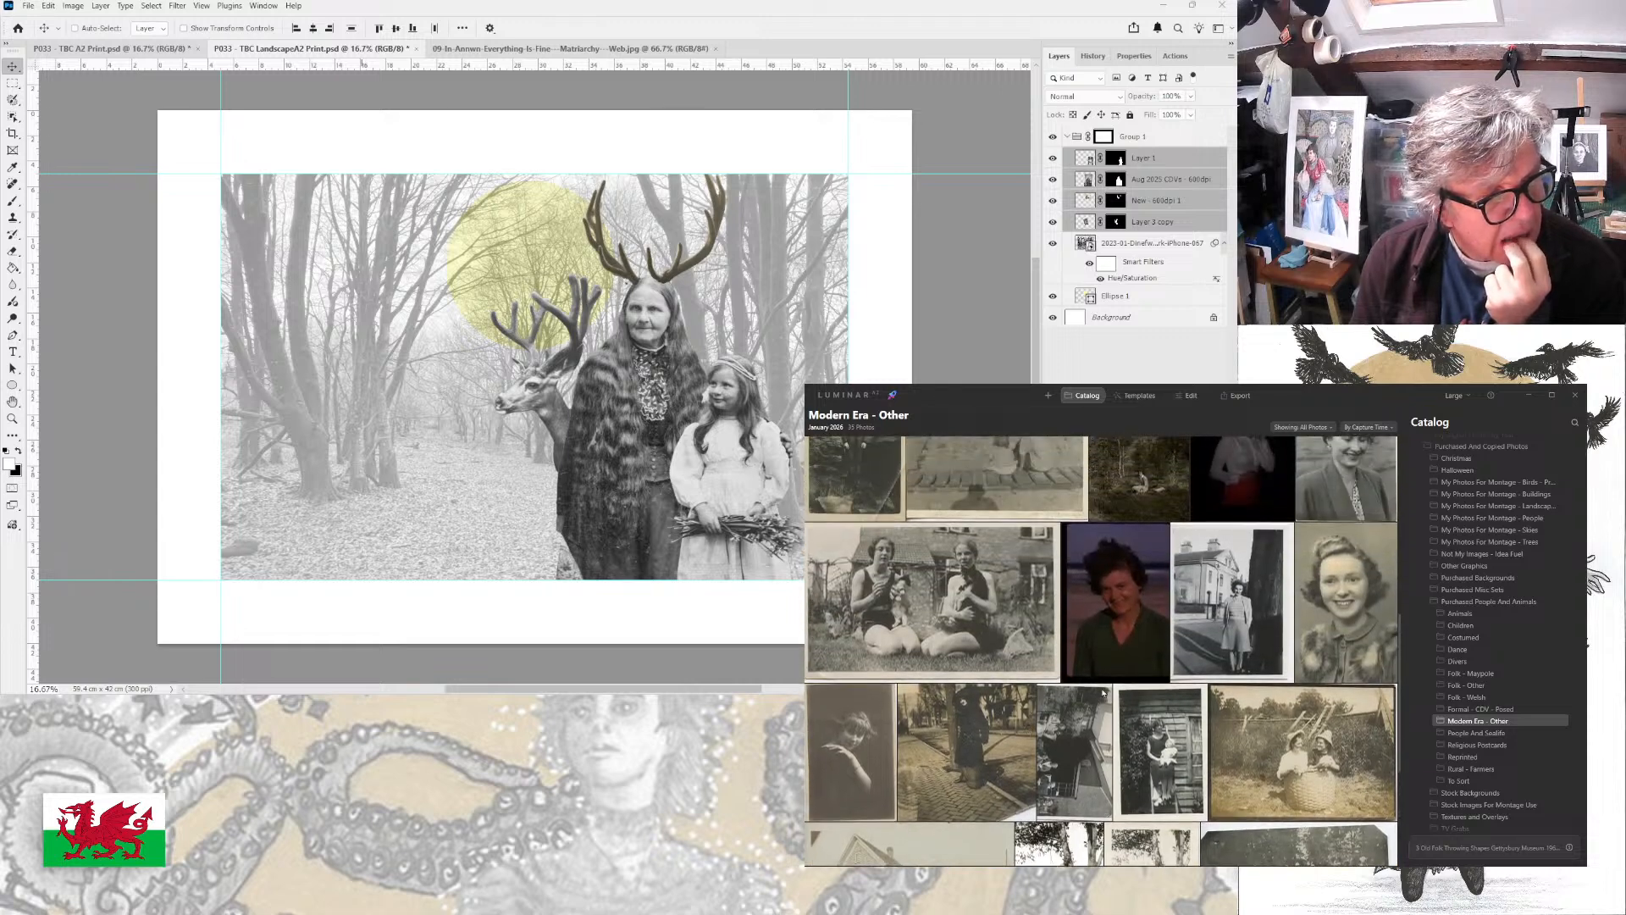
{"action": "left_click", "coordinate": [1091, 733]}
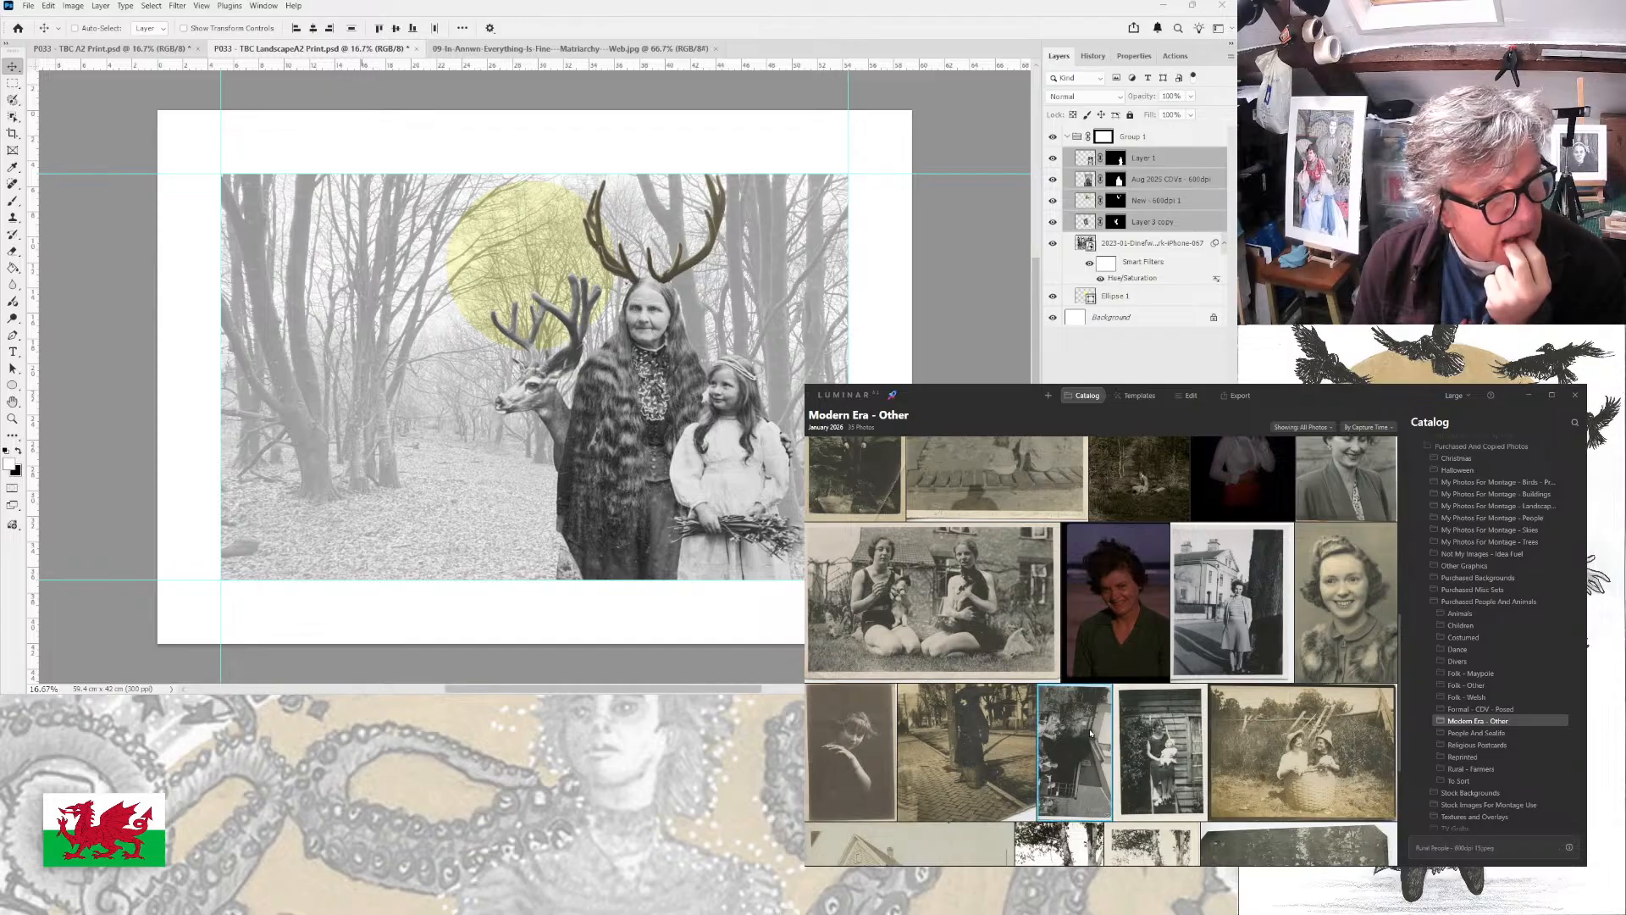
{"action": "scroll", "coordinate": [1171, 584], "scroll_direction": "up", "scroll_amount": 3}
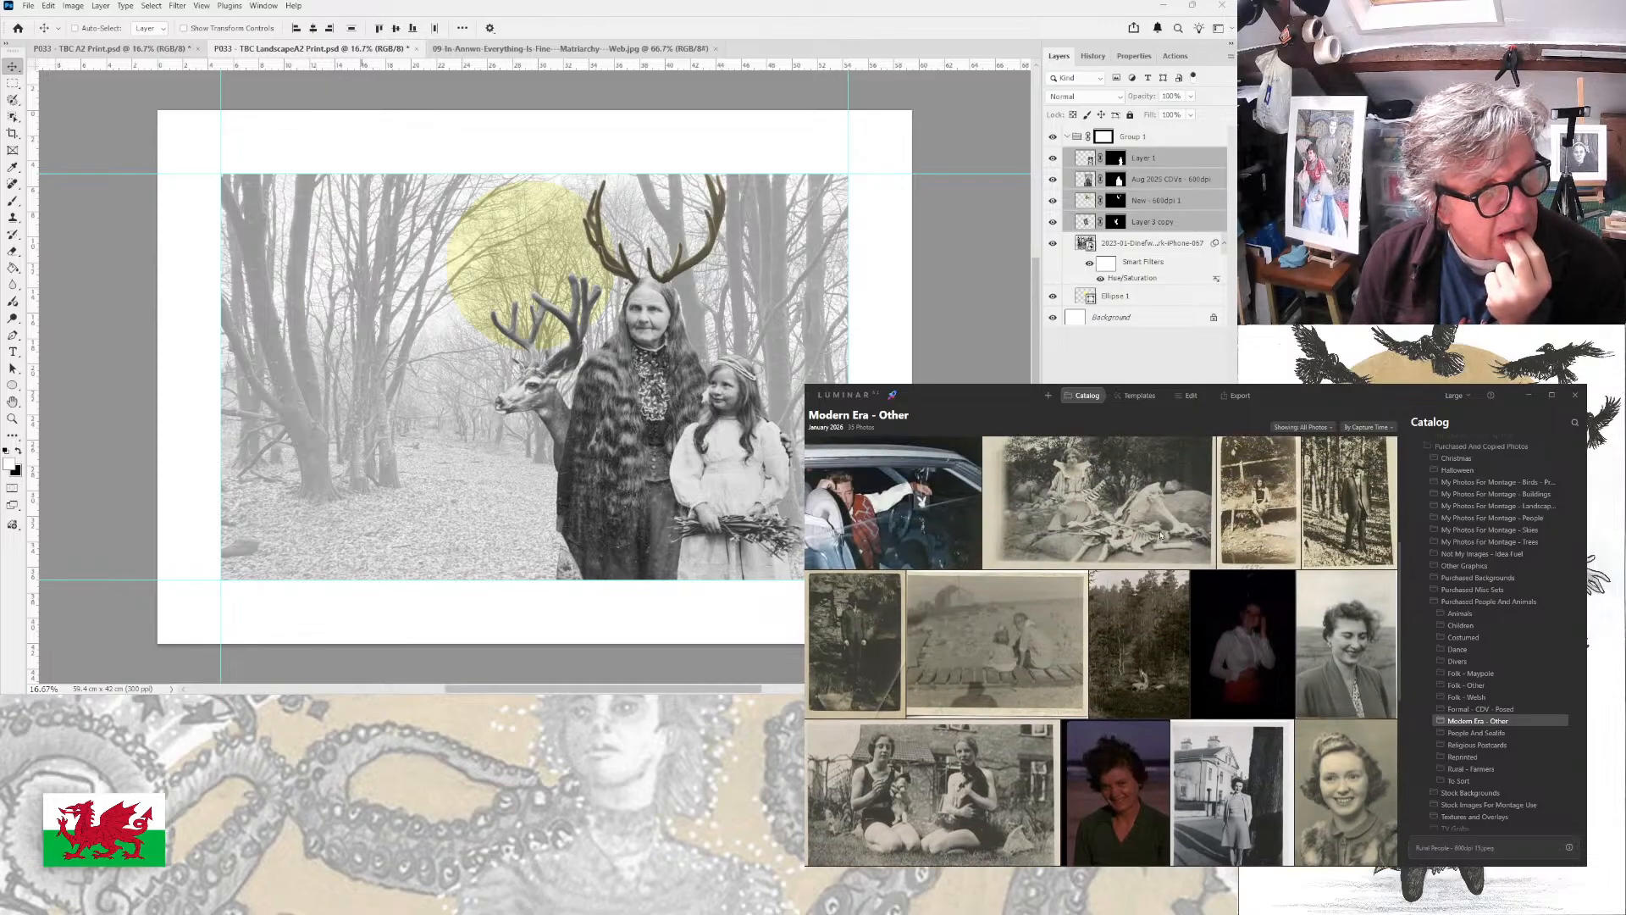
- Expand the Formal - CDV - Posed folder and open its Couples CDV subfolder
{"action": "left_click", "coordinate": [1453, 710]}
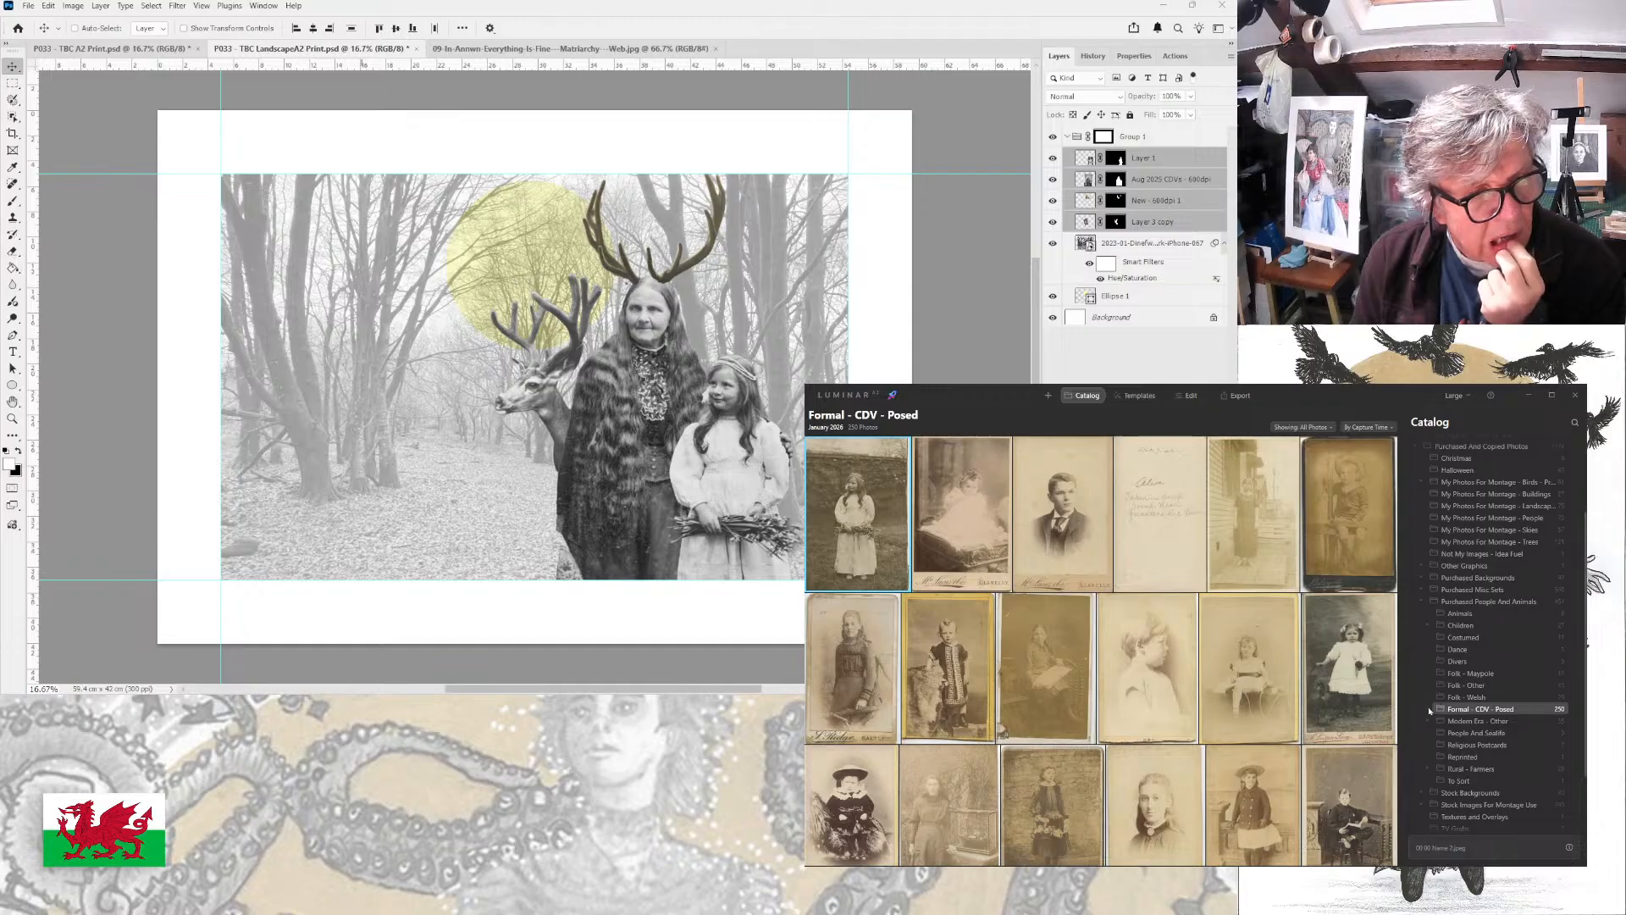
{"action": "left_click", "coordinate": [1430, 709]}
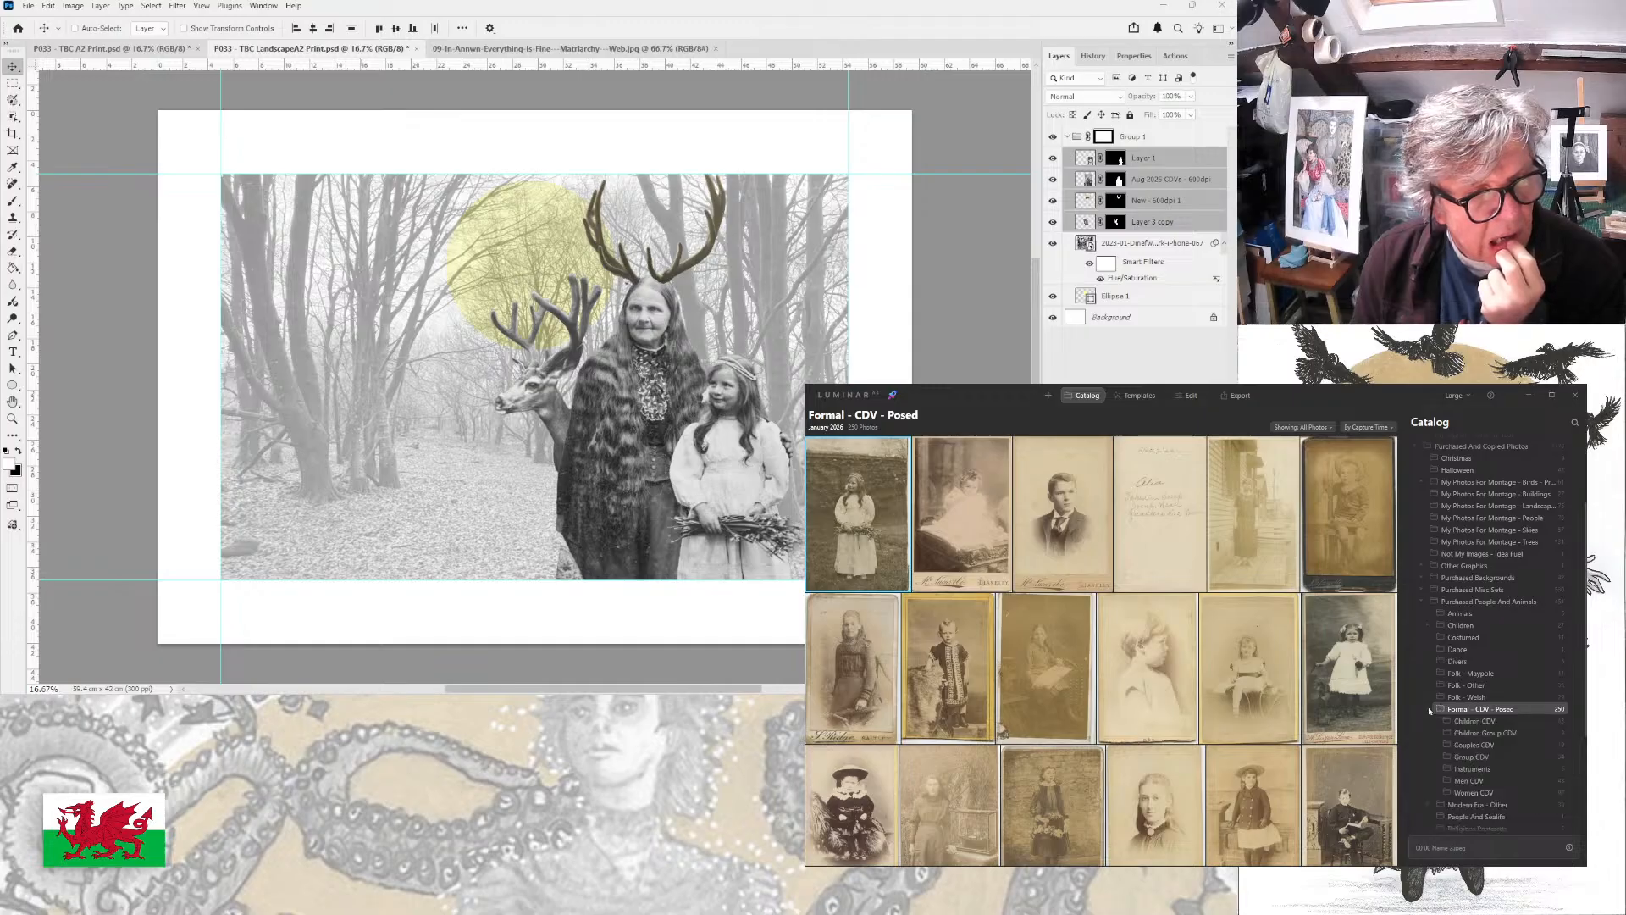
{"action": "left_click", "coordinate": [1471, 745]}
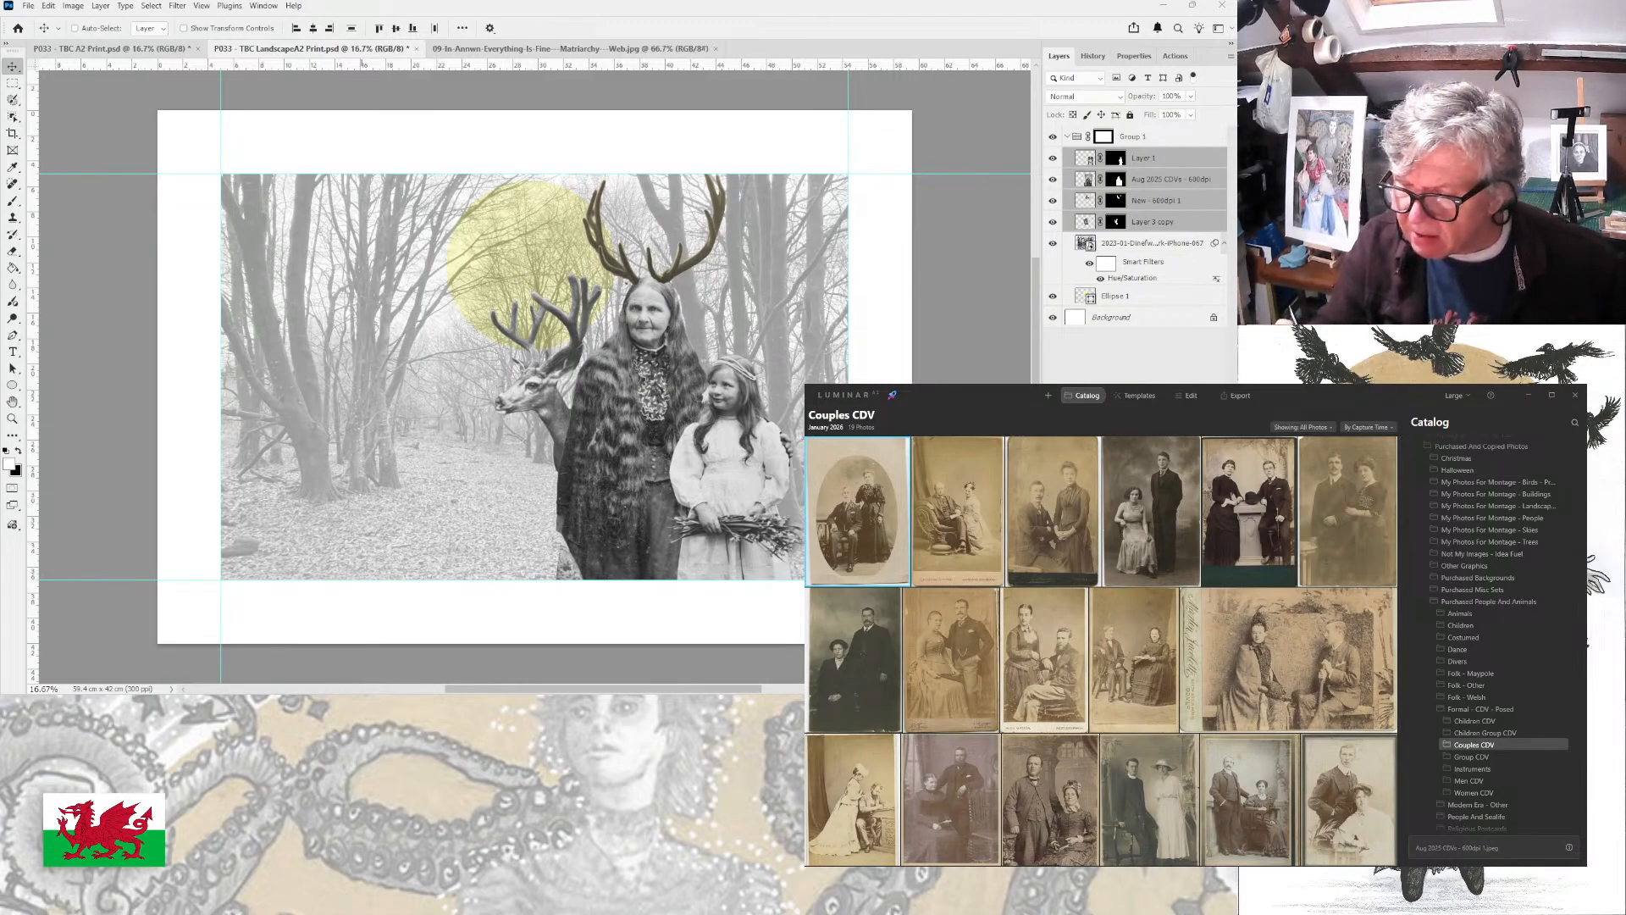
{"action": "left_click", "coordinate": [1155, 293]}
{"action": "left_click", "coordinate": [1162, 182]}
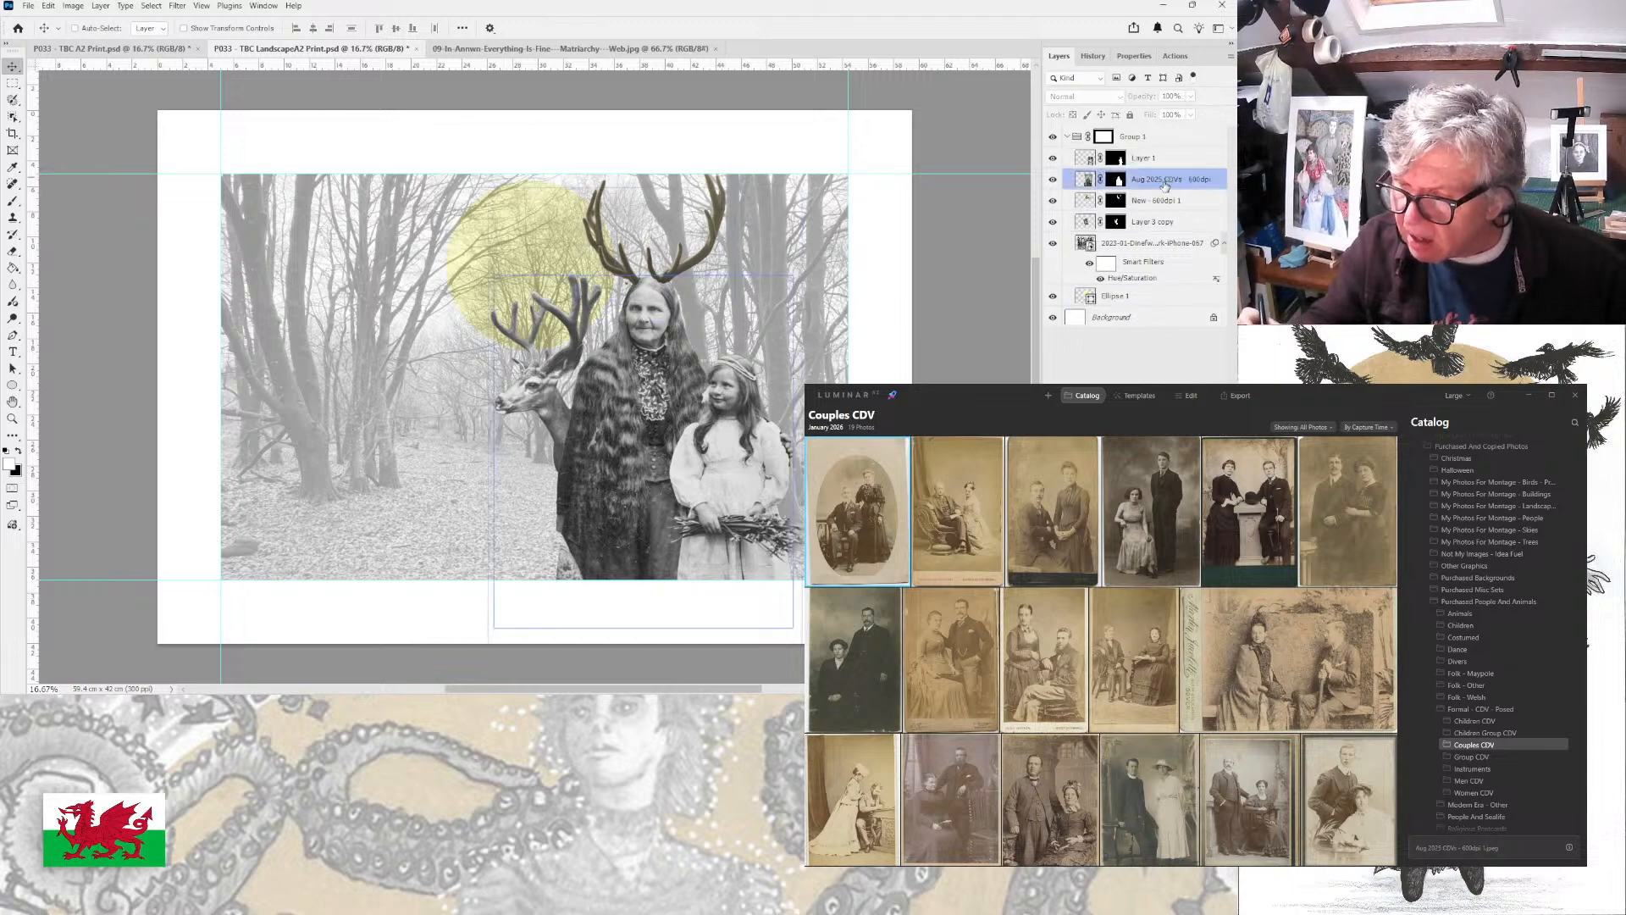
{"action": "left_click", "coordinate": [1158, 200]}
{"action": "left_click", "coordinate": [1176, 222]}
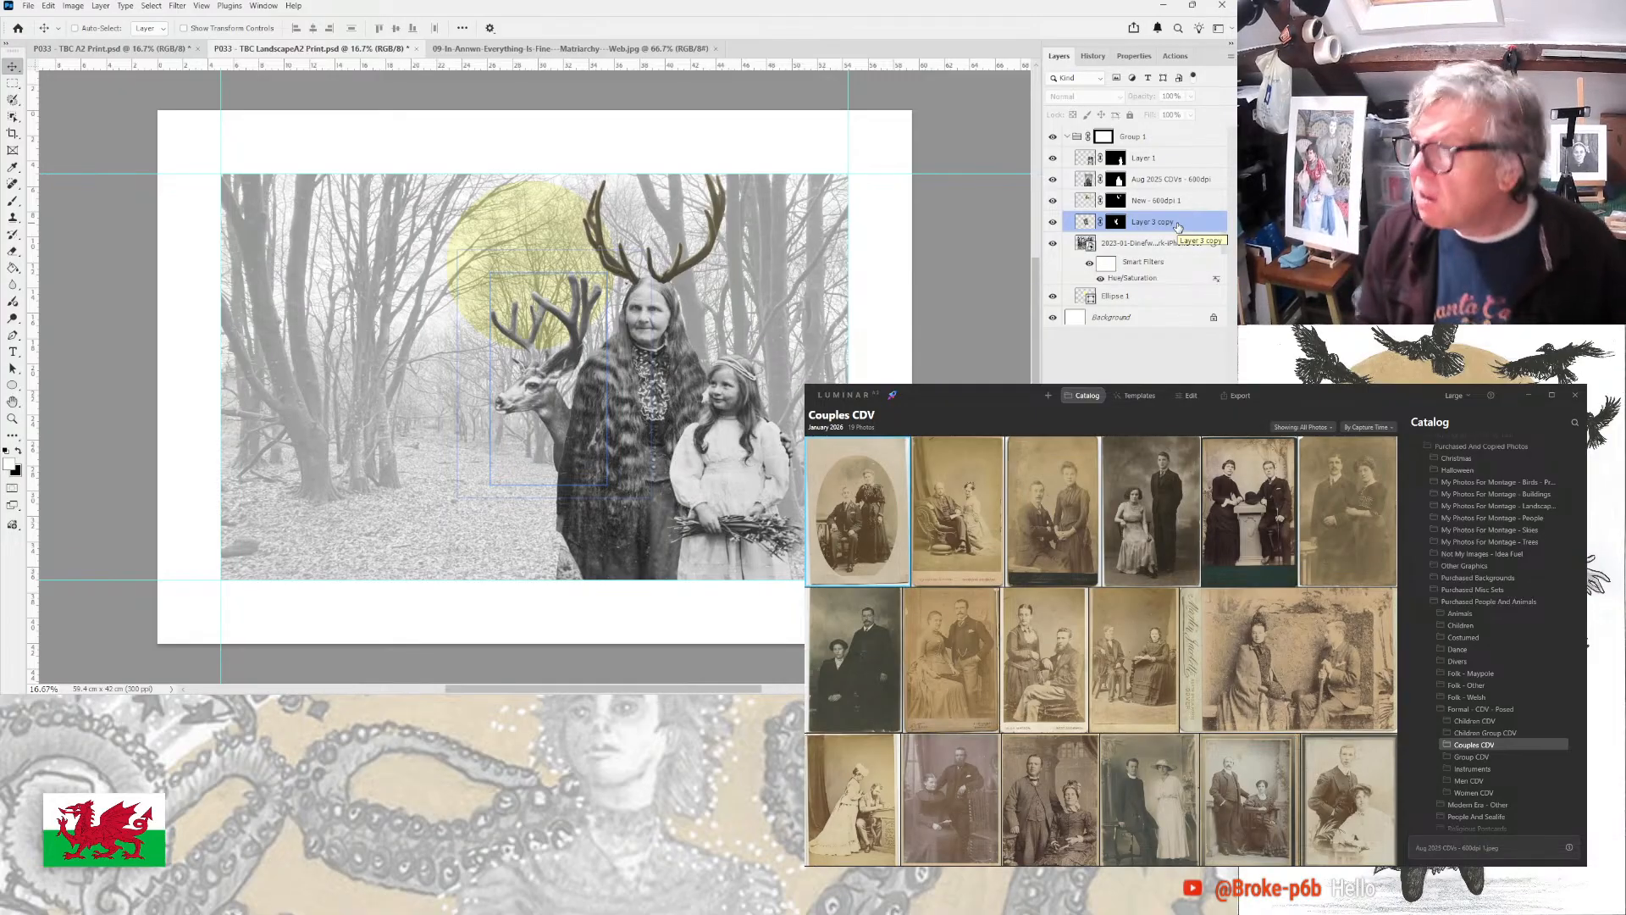
- Narrow the Luminar window and examine all the portraits in the Couples CDV folder
{"action": "left_click_drag", "start_coordinate": [1585, 534], "coordinate": [1523, 534]}
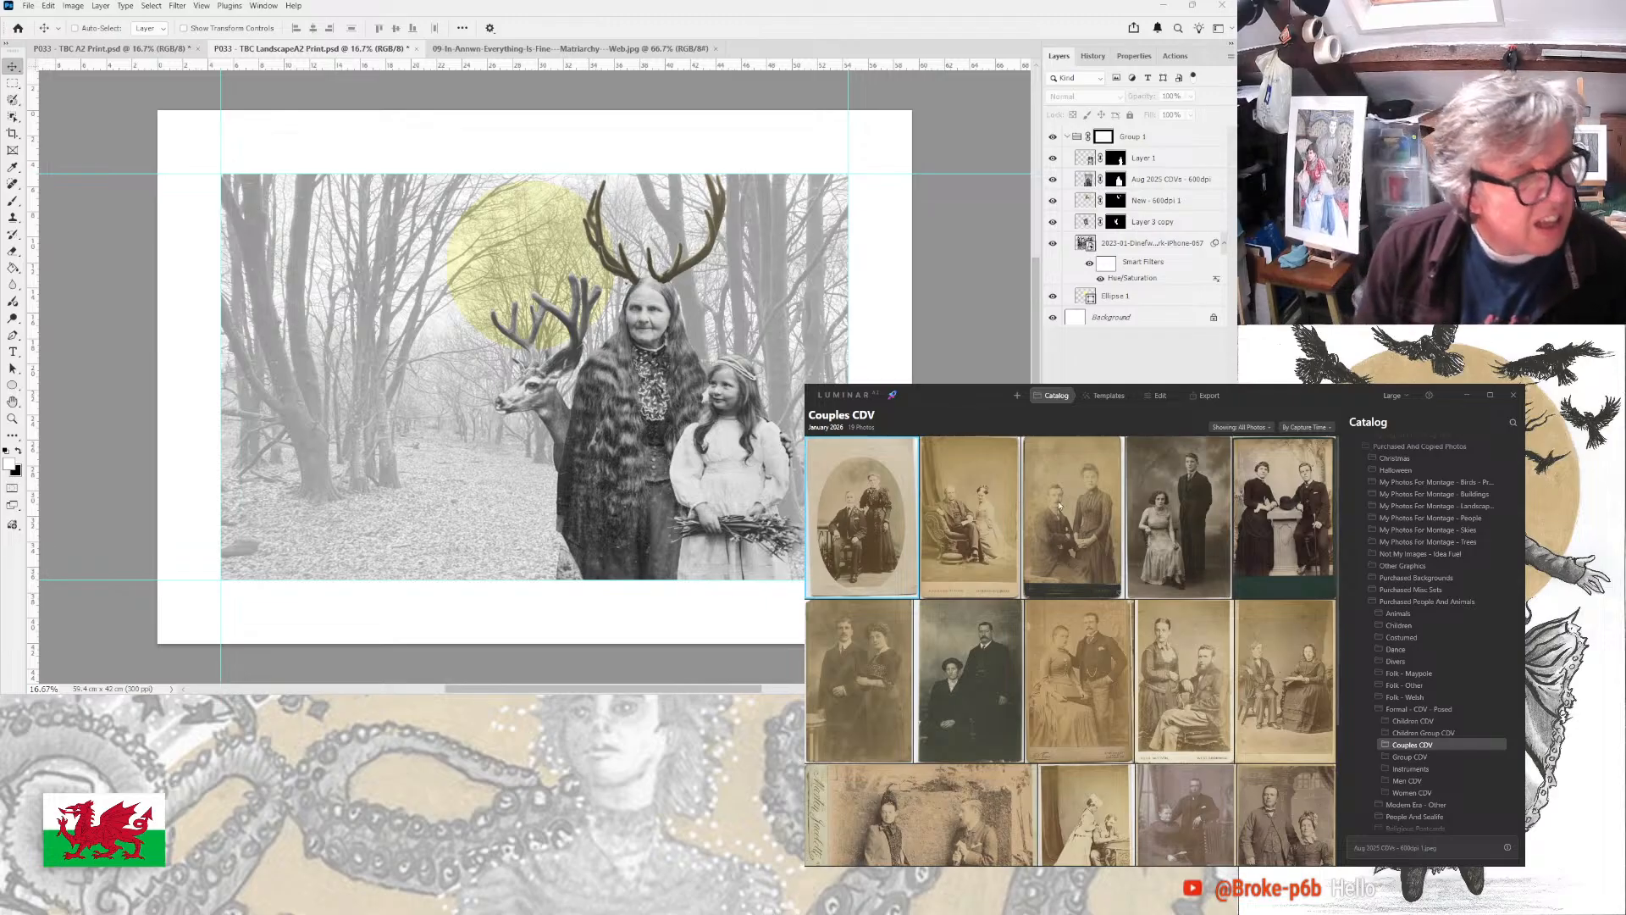
{"action": "scroll", "coordinate": [1058, 508], "scroll_direction": "down", "scroll_amount": 3}
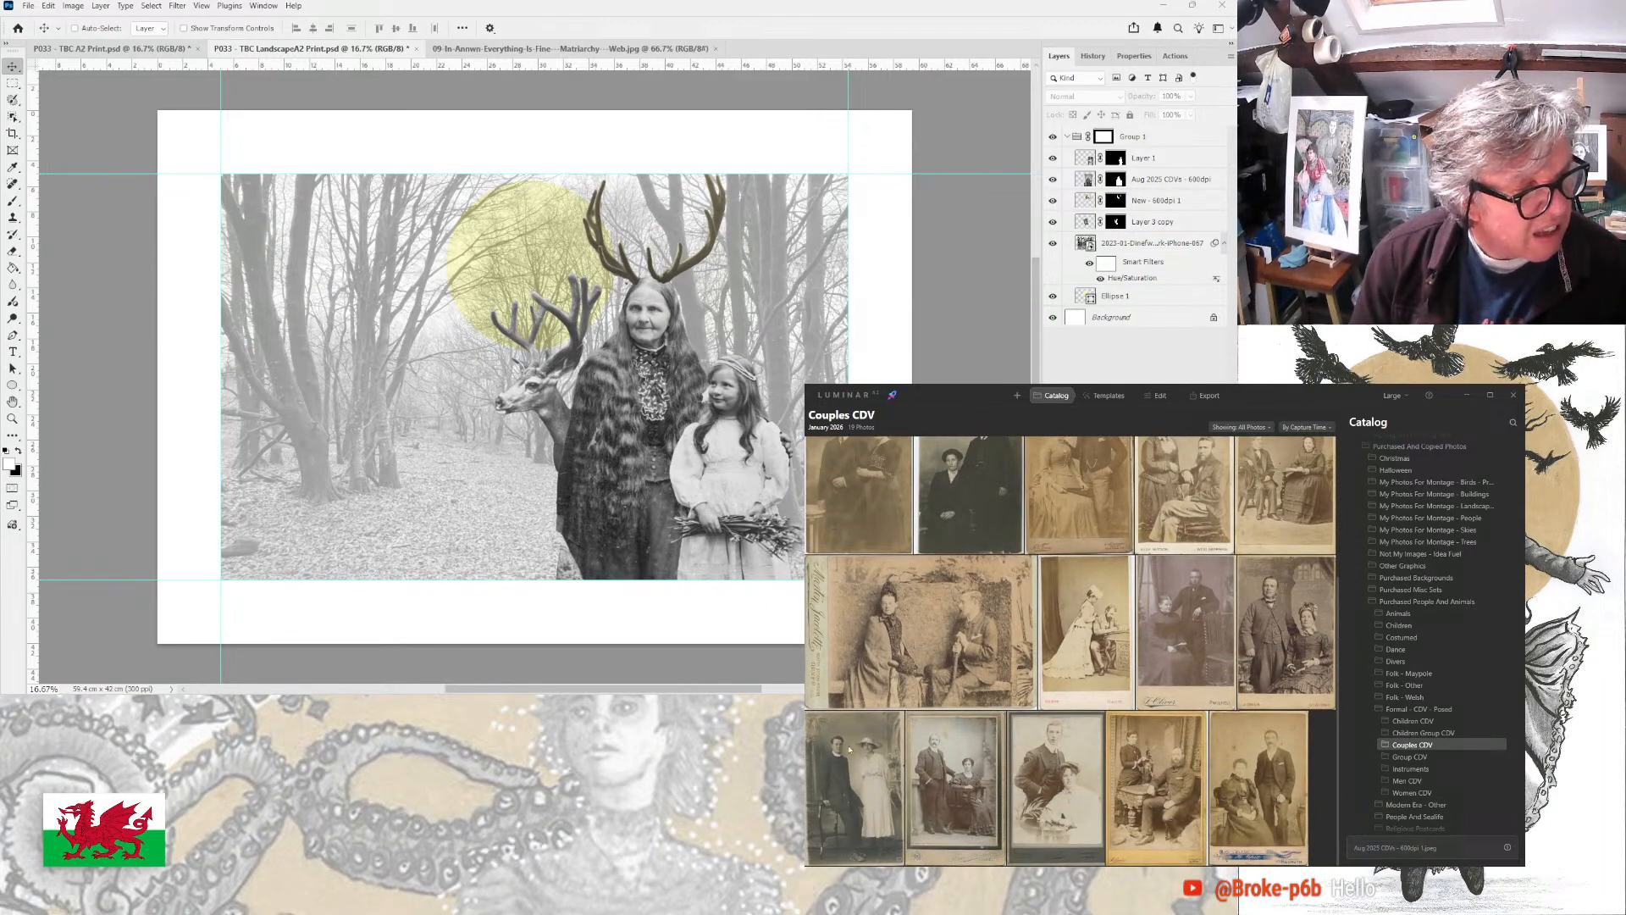
{"action": "scroll", "coordinate": [1257, 650], "scroll_direction": "up", "scroll_amount": 2}
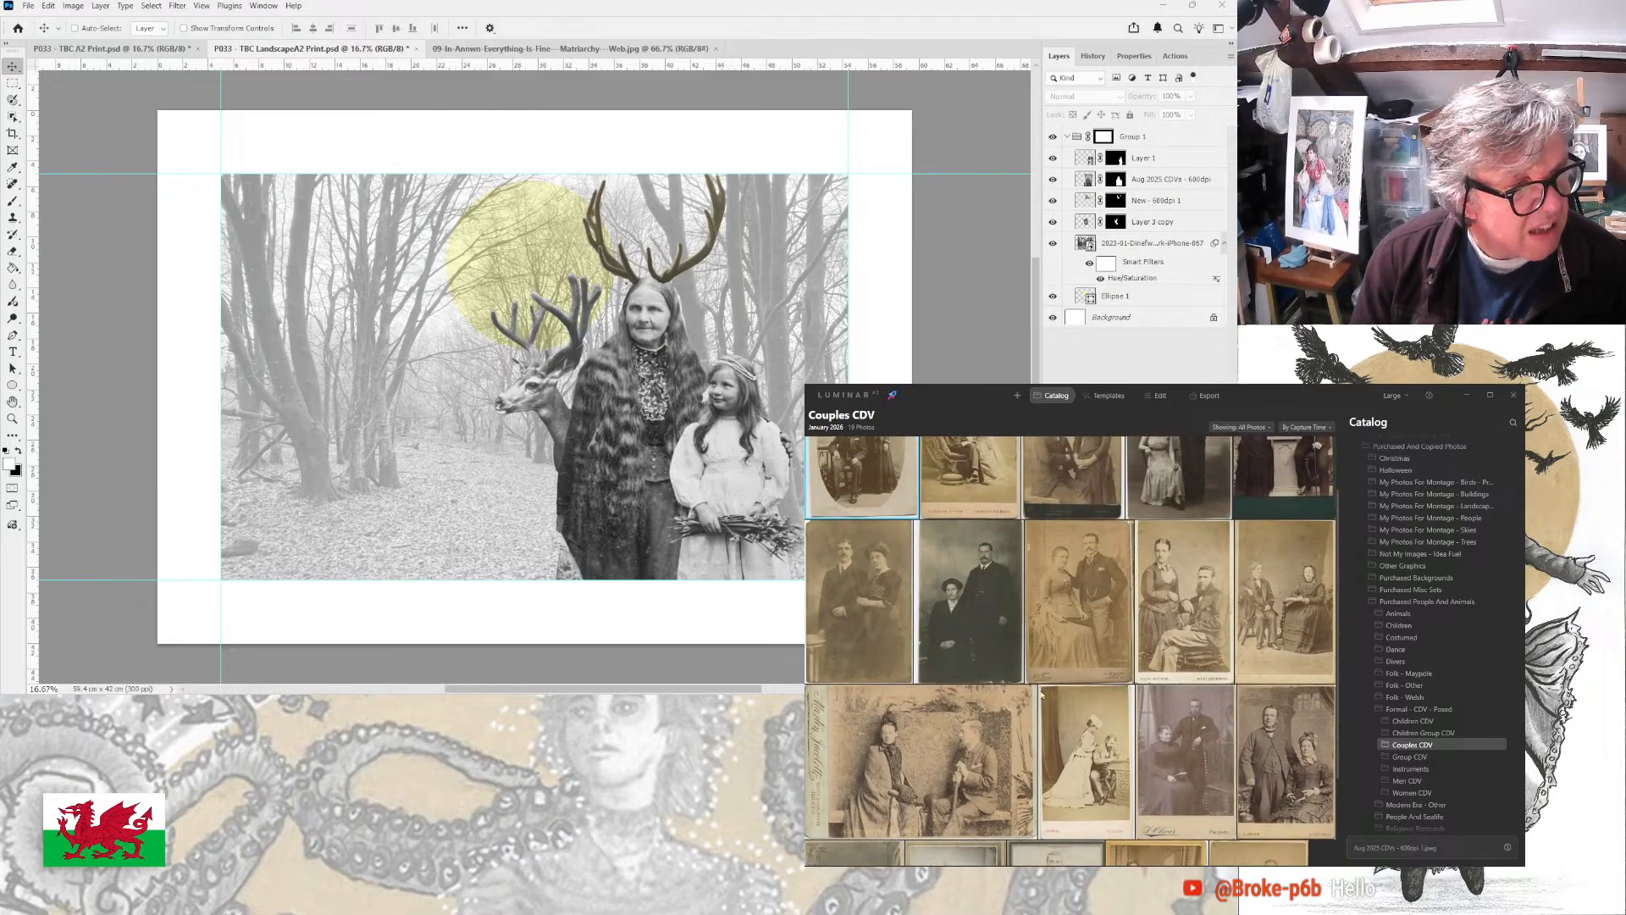
{"action": "scroll", "coordinate": [975, 651], "scroll_direction": "up", "scroll_amount": 1}
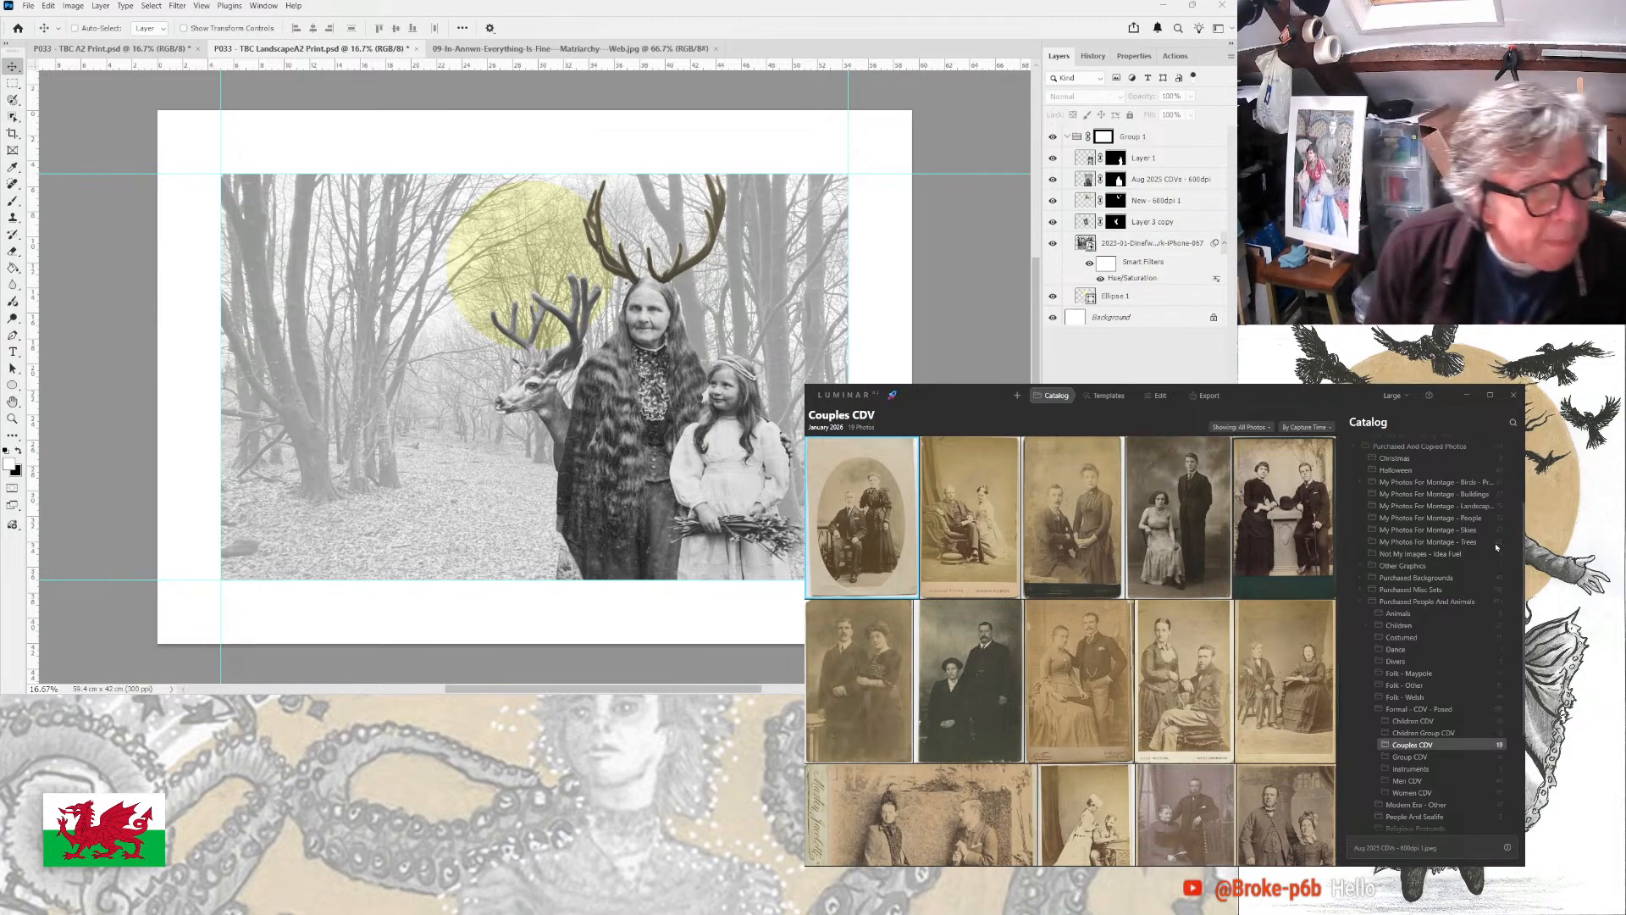
- Open the Group CDV folder in the Luminar catalog and look through its vintage group portraits
{"action": "left_click", "coordinate": [1409, 757]}
{"action": "scroll", "coordinate": [1122, 590], "scroll_direction": "down", "scroll_amount": 3}
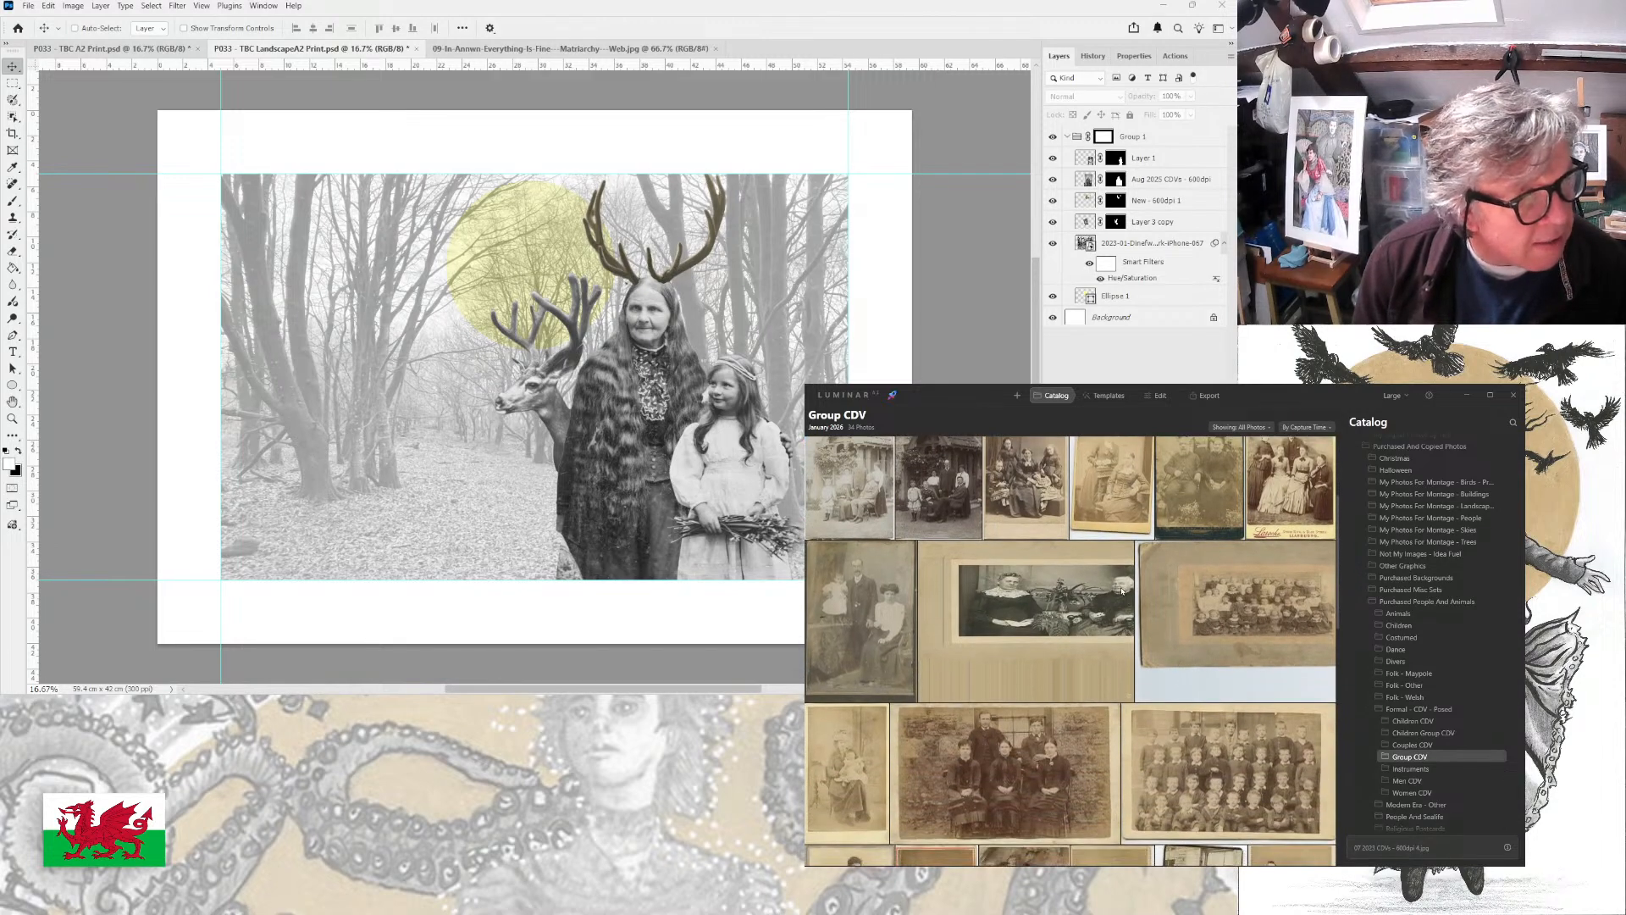
{"action": "scroll", "coordinate": [1122, 590], "scroll_direction": "down", "scroll_amount": 5}
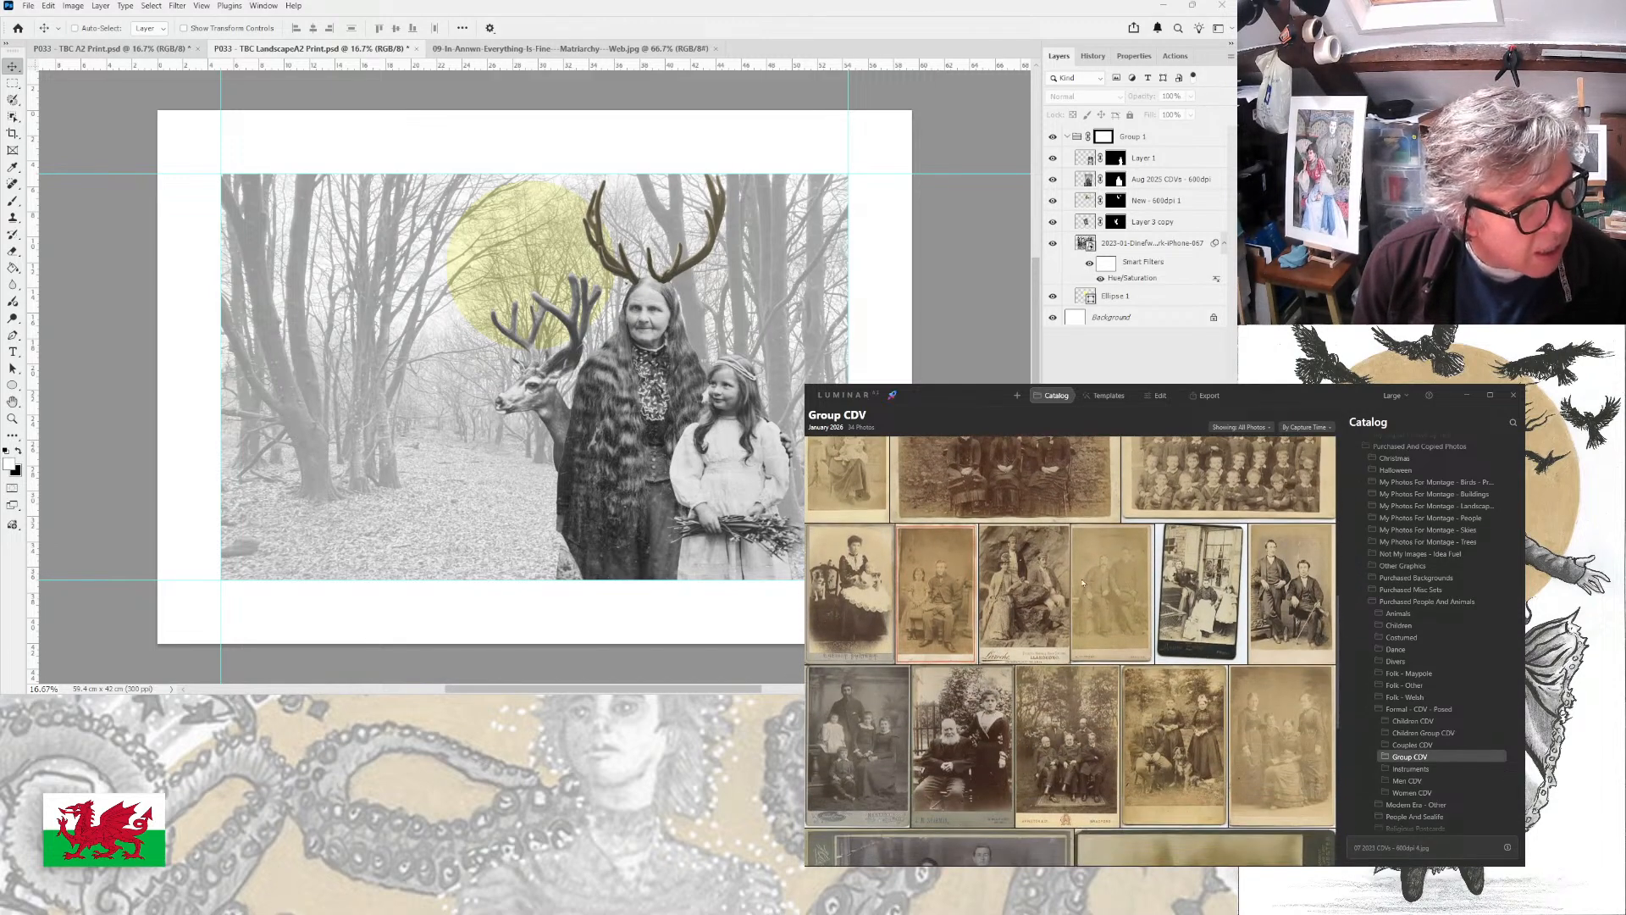
{"action": "scroll", "coordinate": [1079, 582], "scroll_direction": "down", "scroll_amount": 2}
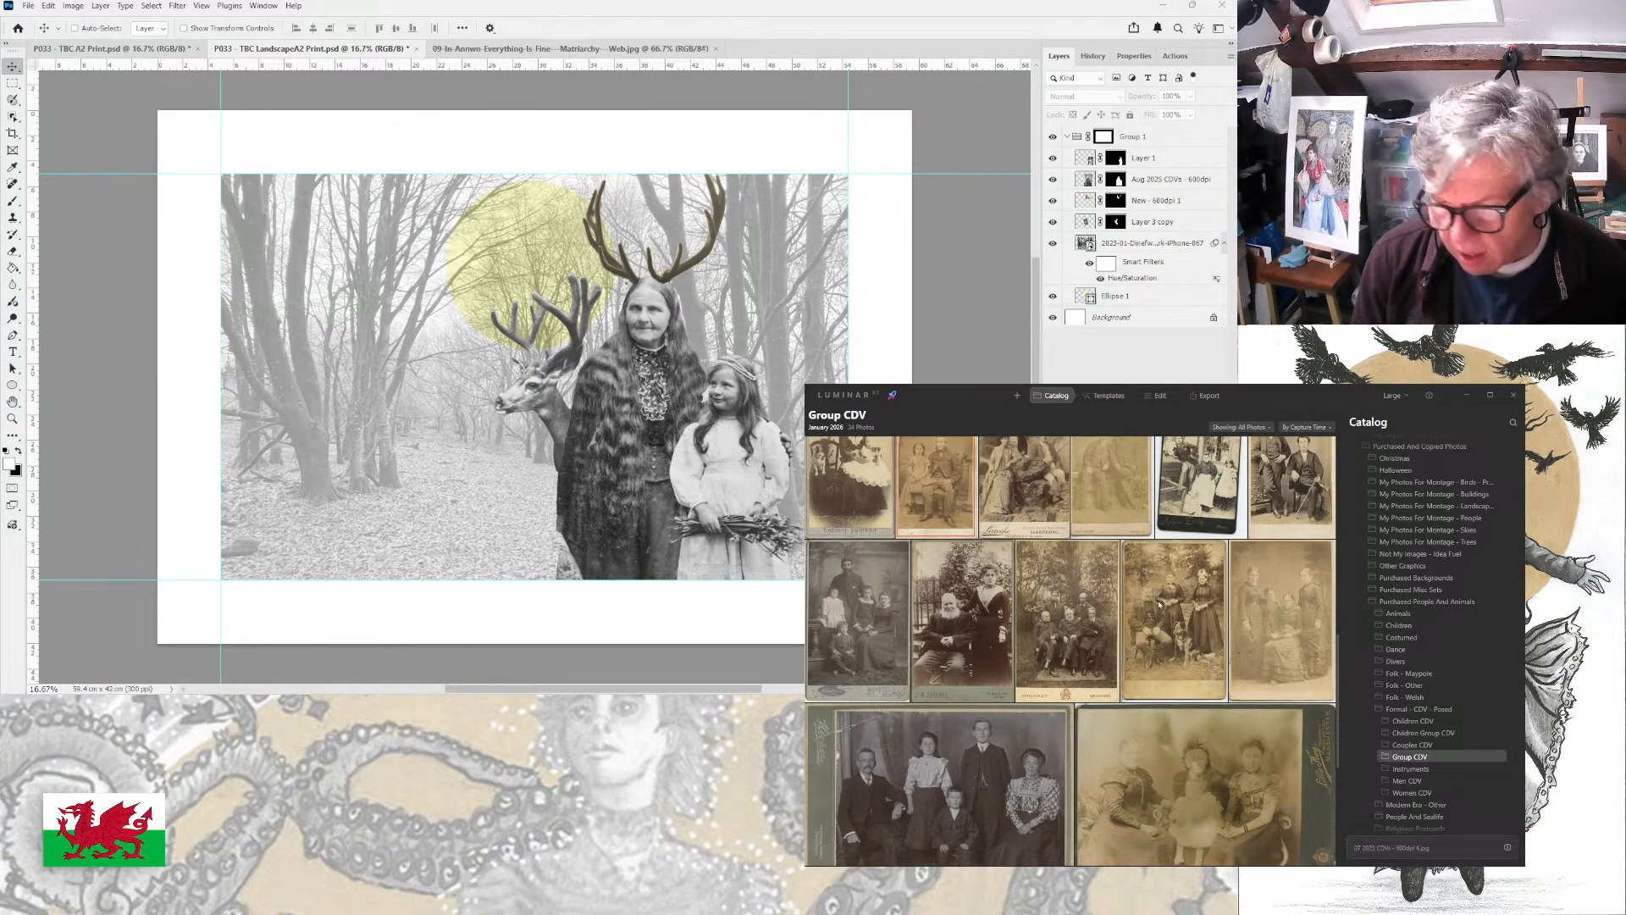
- Move the deer on Layer 3 copy slightly down and left beside the woman, and rotate it about 5.8° counterclockwise
{"action": "left_click", "coordinate": [1163, 222]}
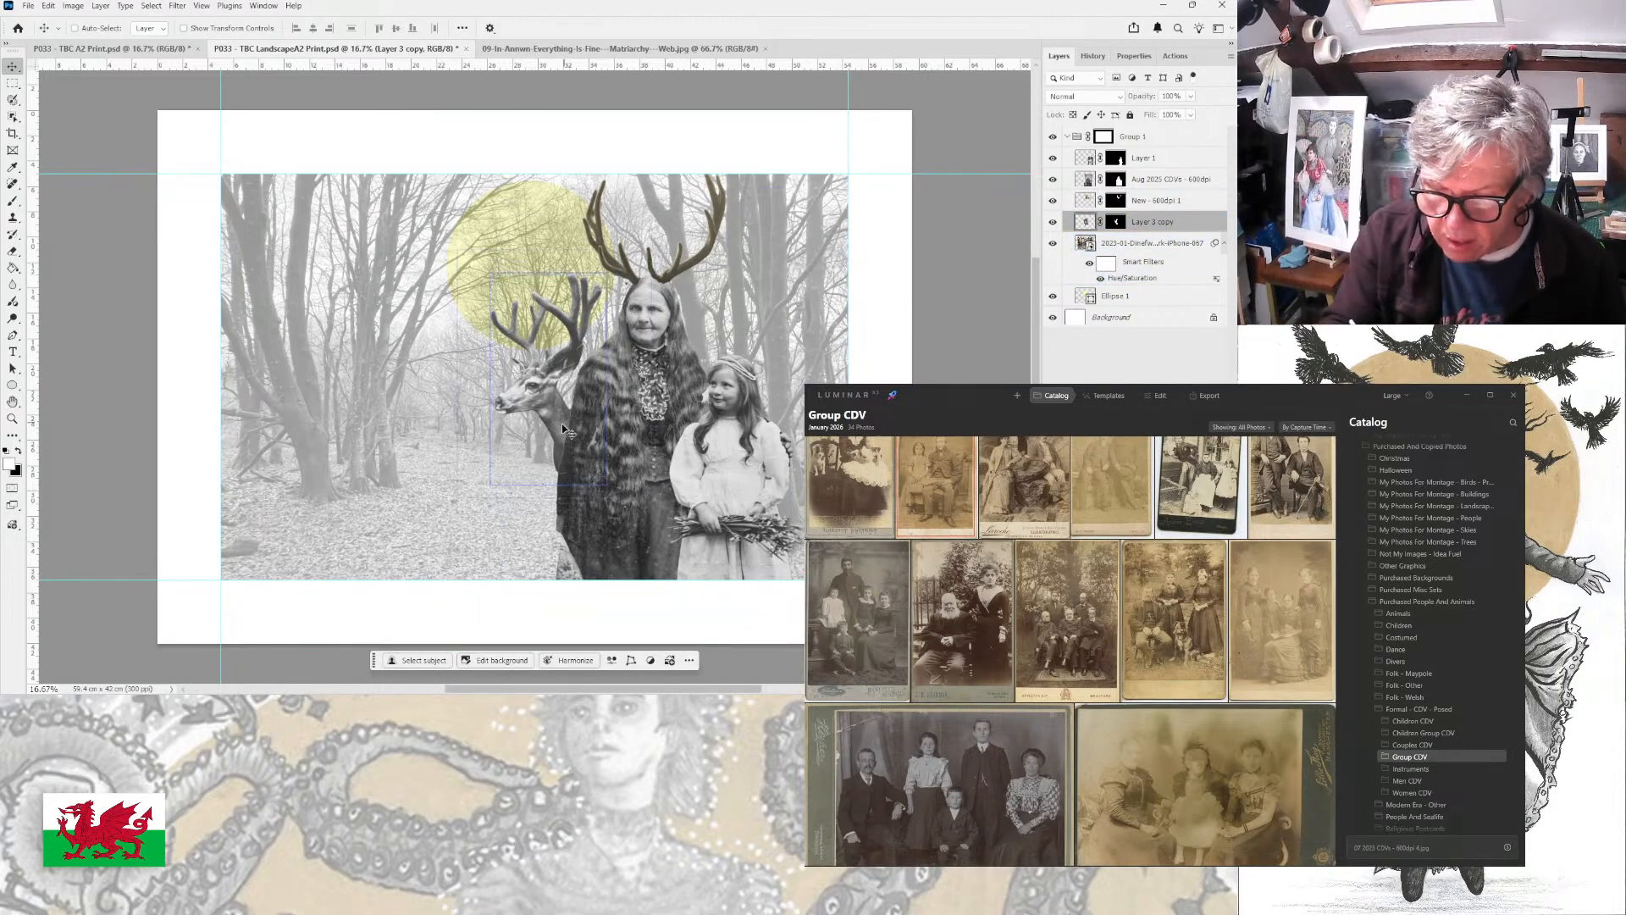
{"action": "left_click_drag", "start_coordinate": [558, 423], "coordinate": [531, 456]}
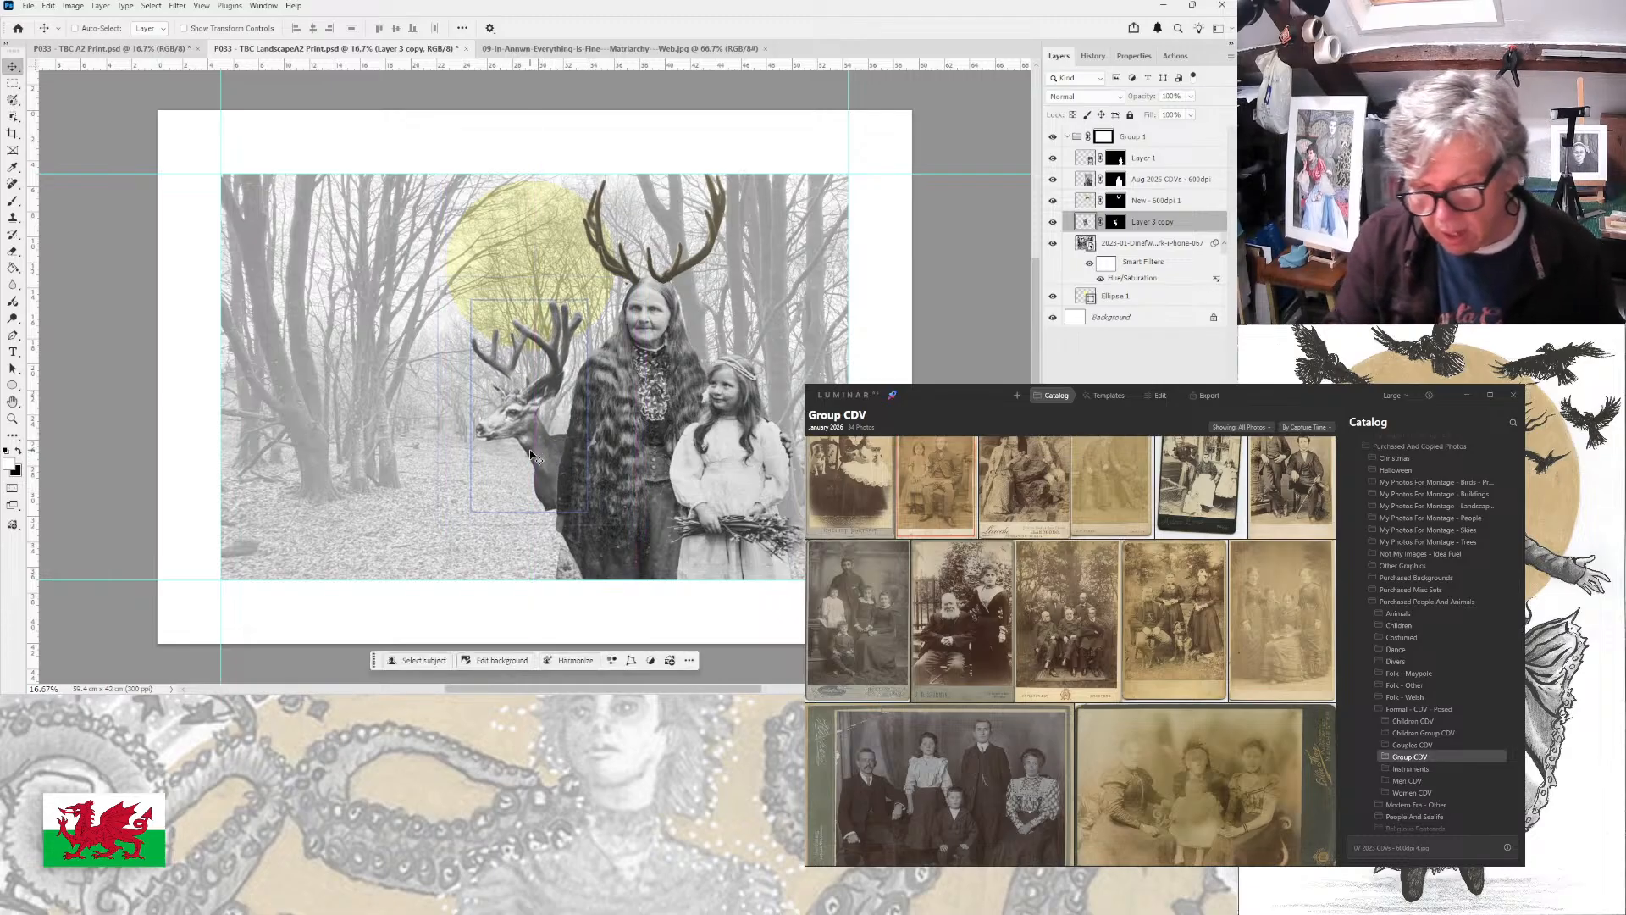
{"action": "key", "text": "ctrl+t"}
{"action": "left_click_drag", "start_coordinate": [636, 272], "coordinate": [617, 266]}
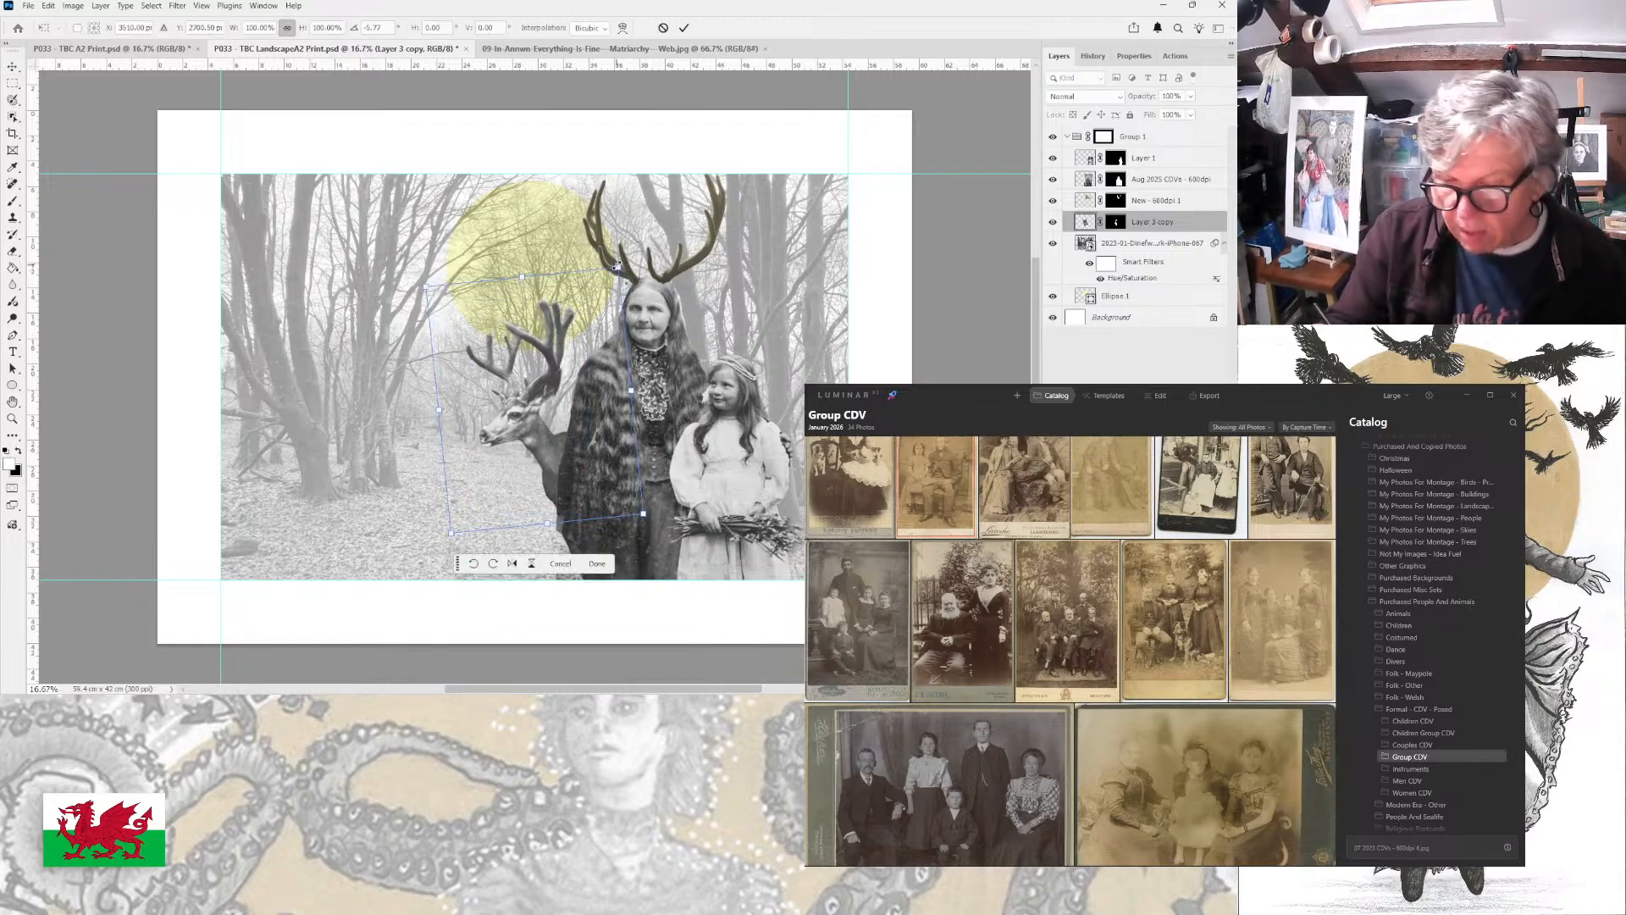
{"action": "left_click", "coordinate": [682, 28]}
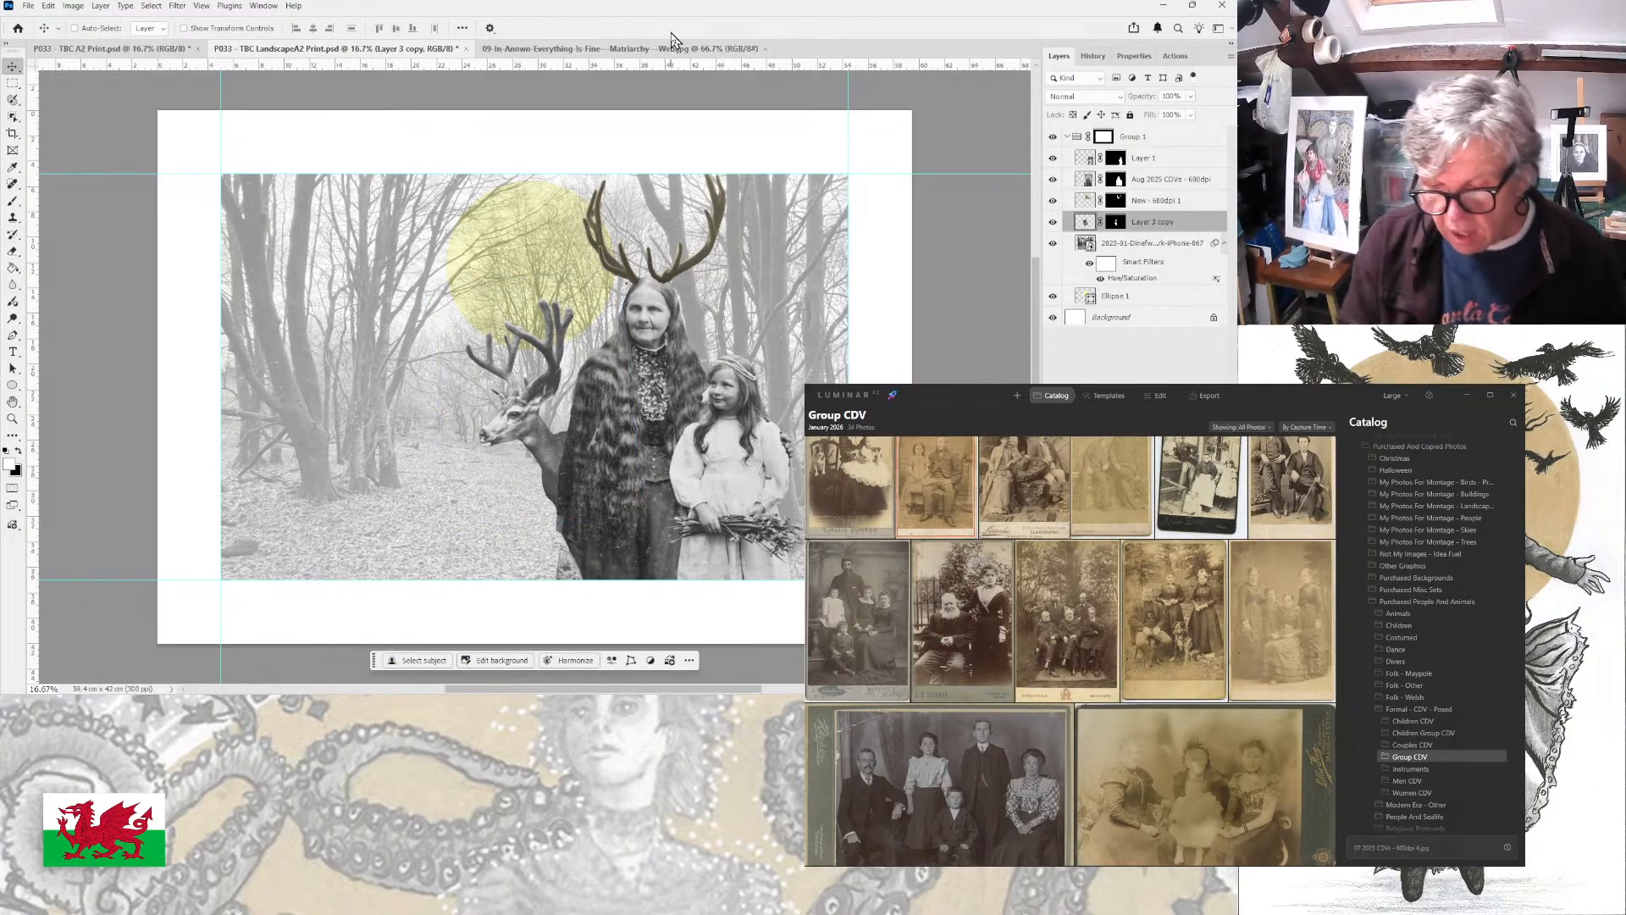
{"action": "left_click", "coordinate": [634, 513], "text": "ctrl"}
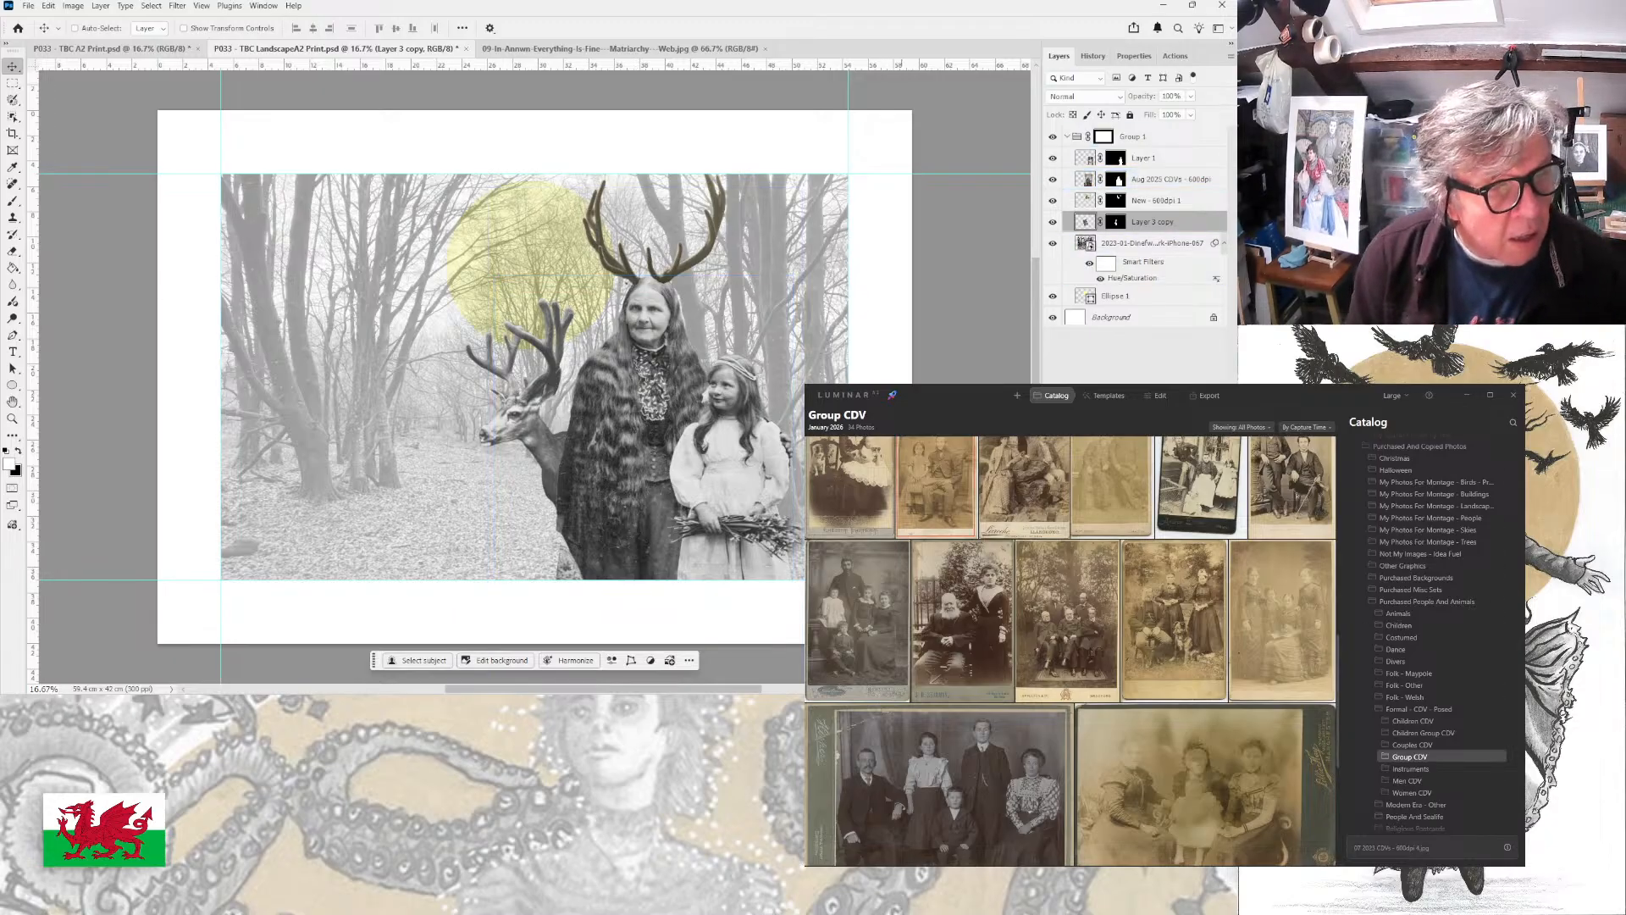
- Enlarge the faded Group CDV portrait of four figures around a seated woman, inspect its detail, and return to the thumbnails
{"action": "left_click", "coordinate": [1264, 603]}
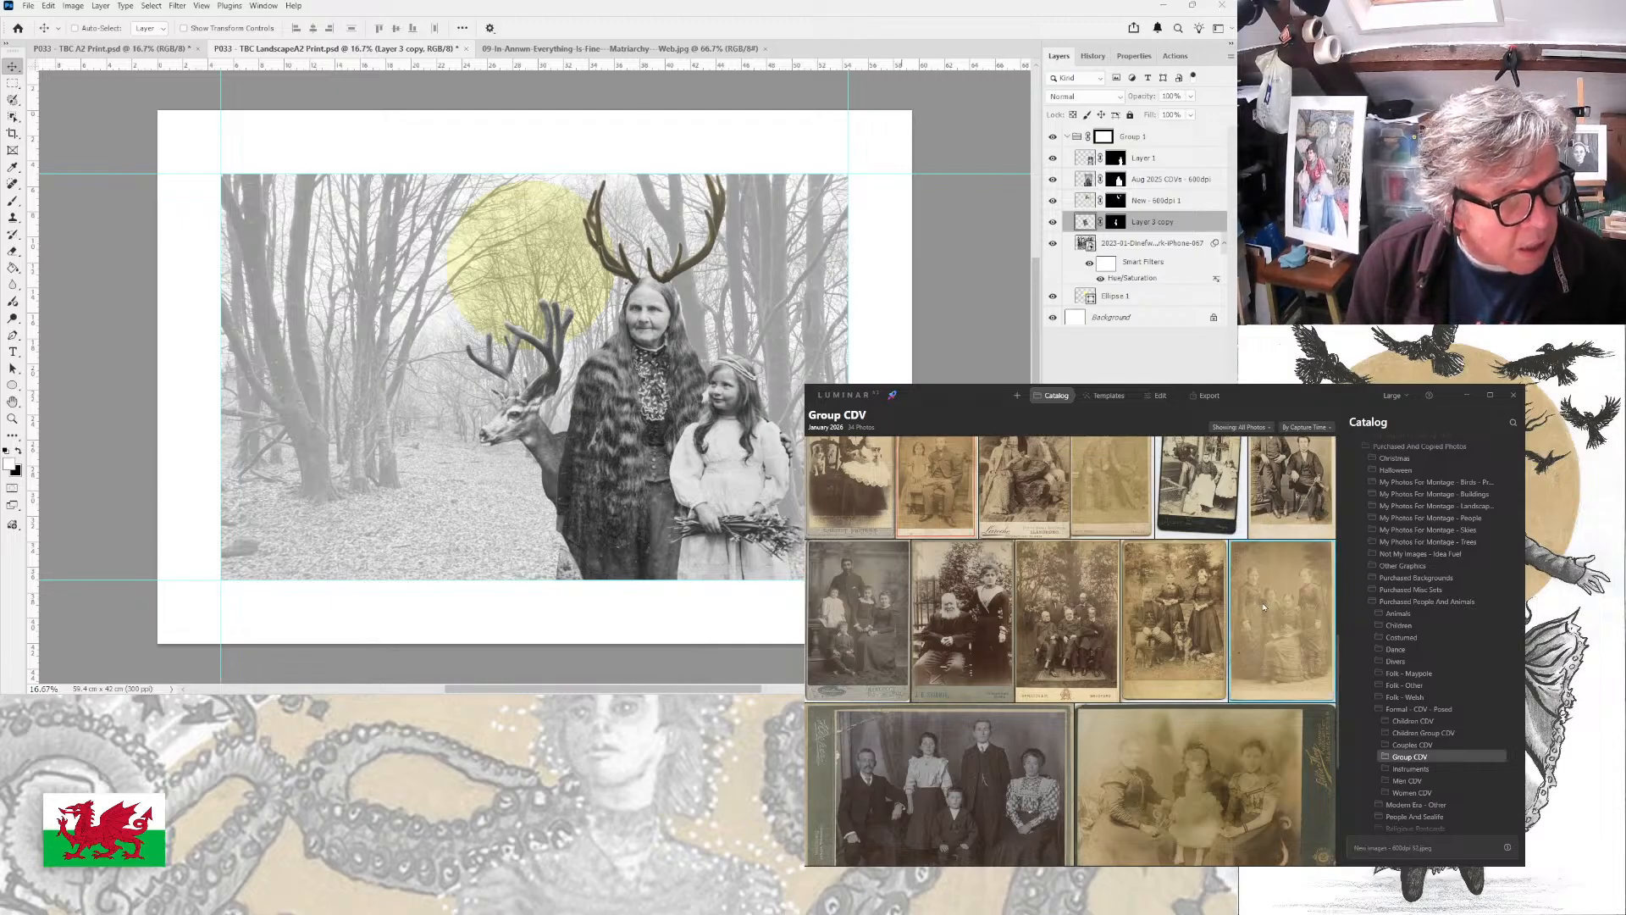
{"action": "double_click", "coordinate": [1263, 606]}
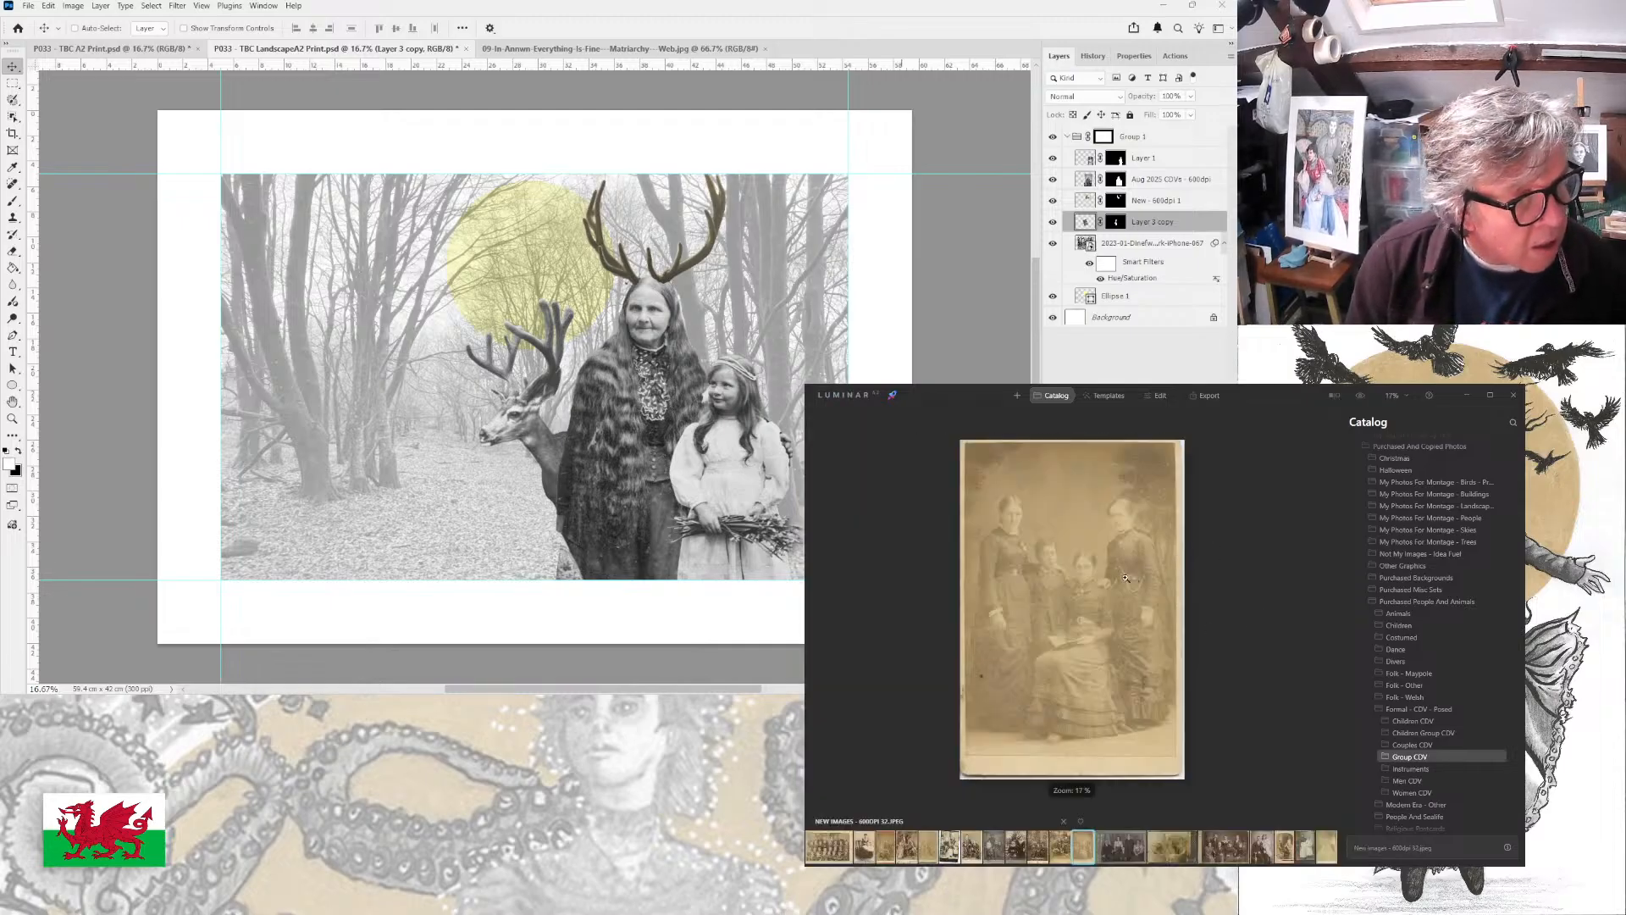
{"action": "left_click", "coordinate": [1117, 586]}
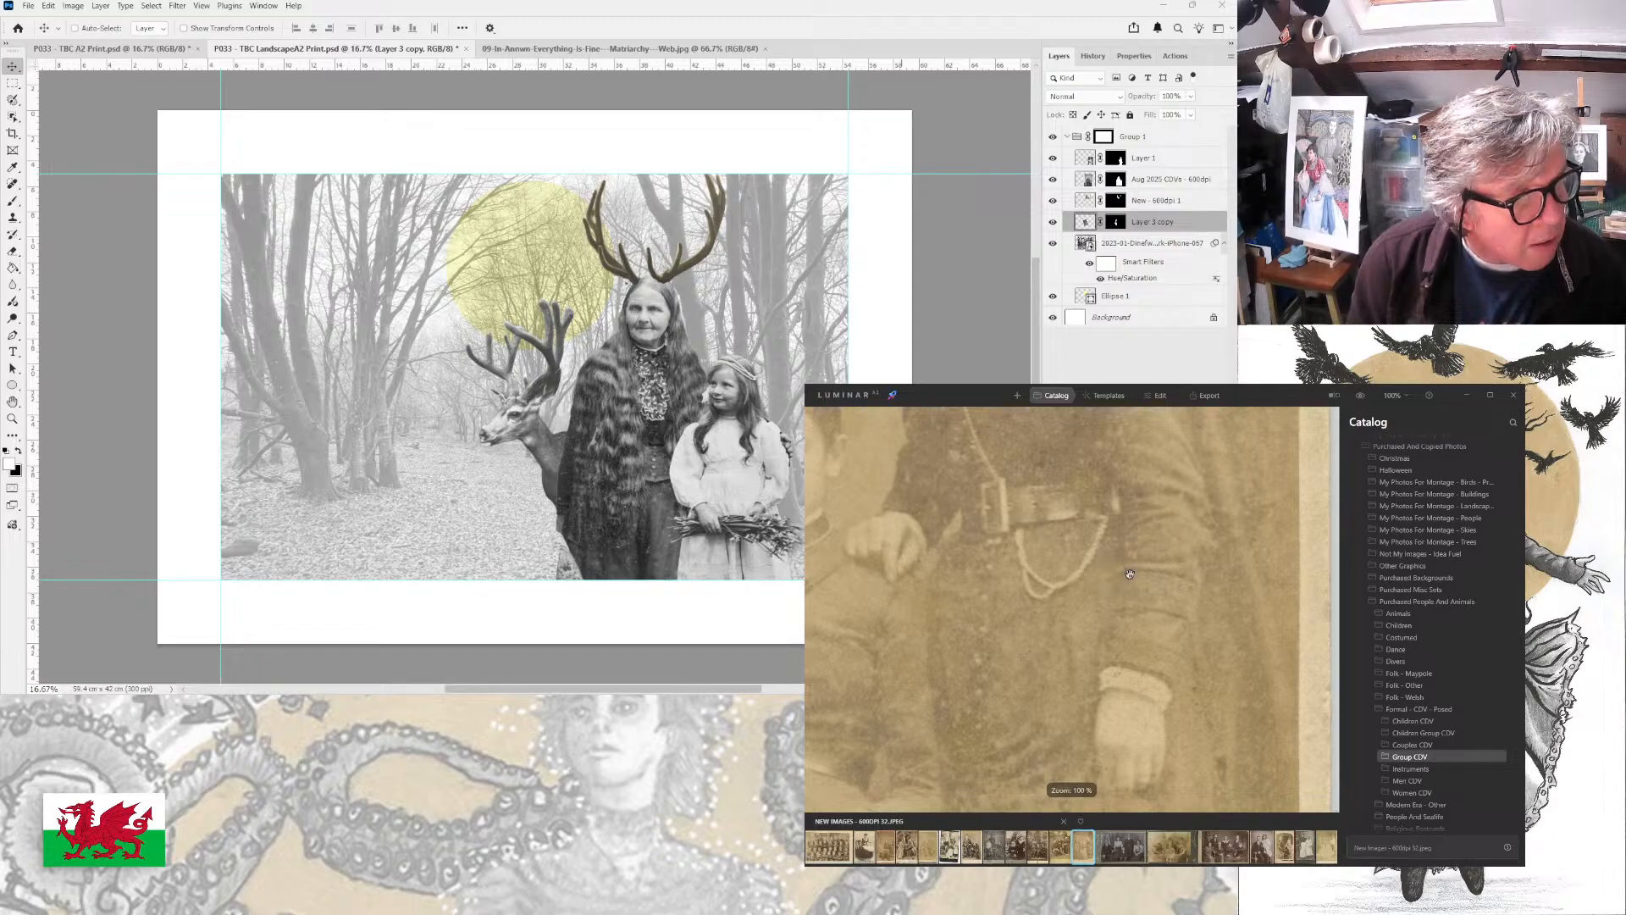
{"action": "left_click", "coordinate": [1120, 581]}
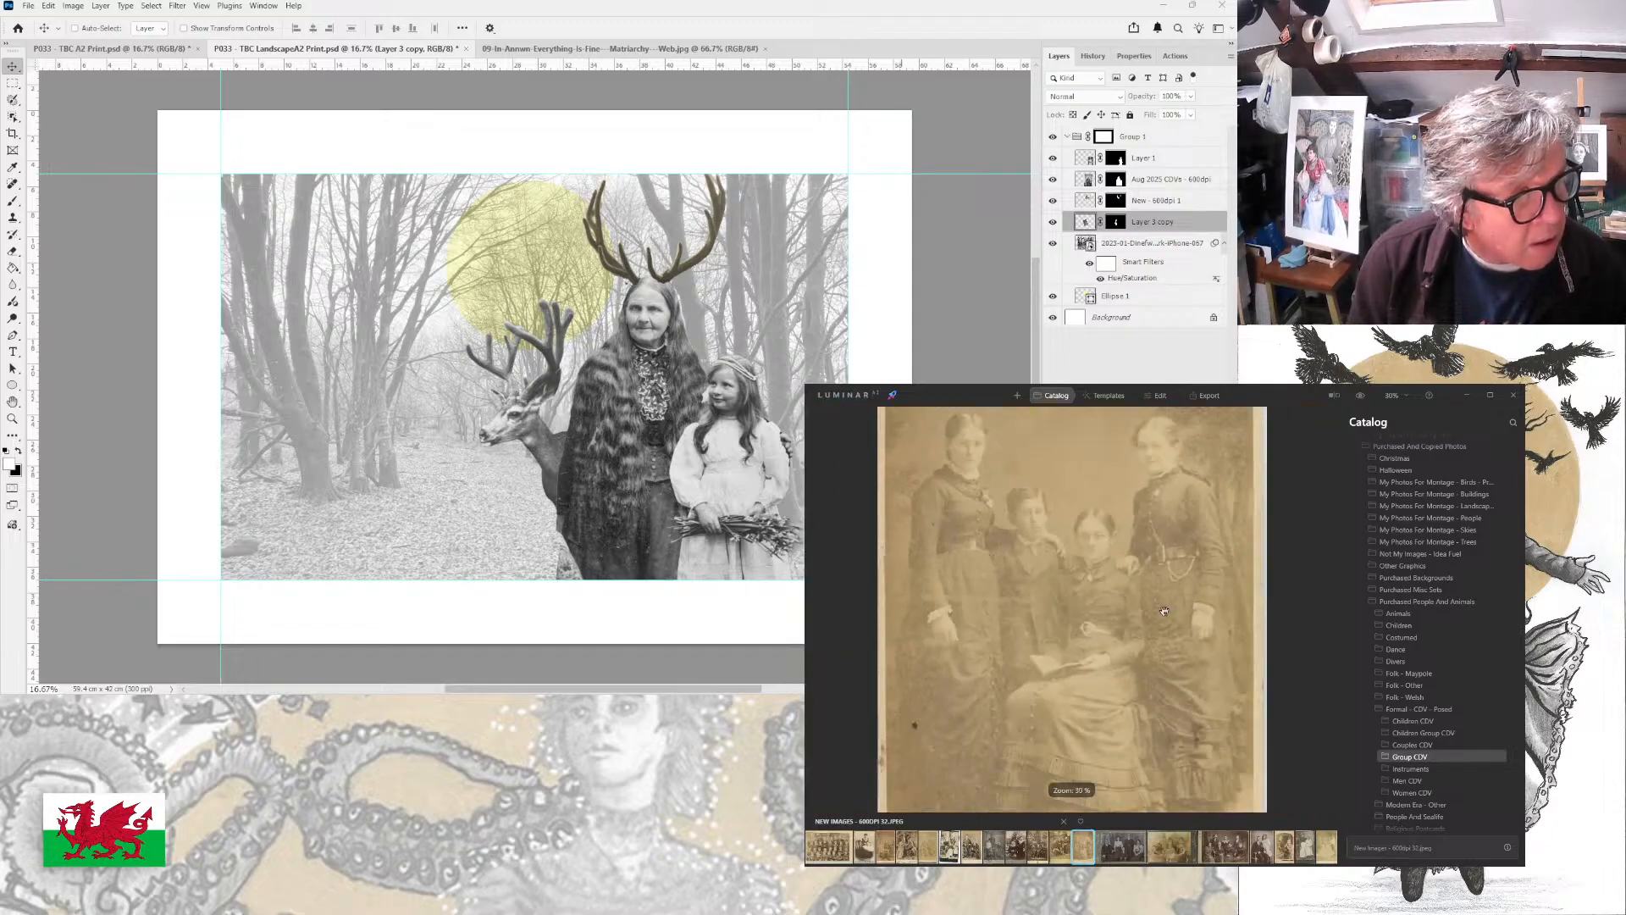
{"action": "scroll", "coordinate": [1164, 611], "scroll_direction": "down", "scroll_amount": 1}
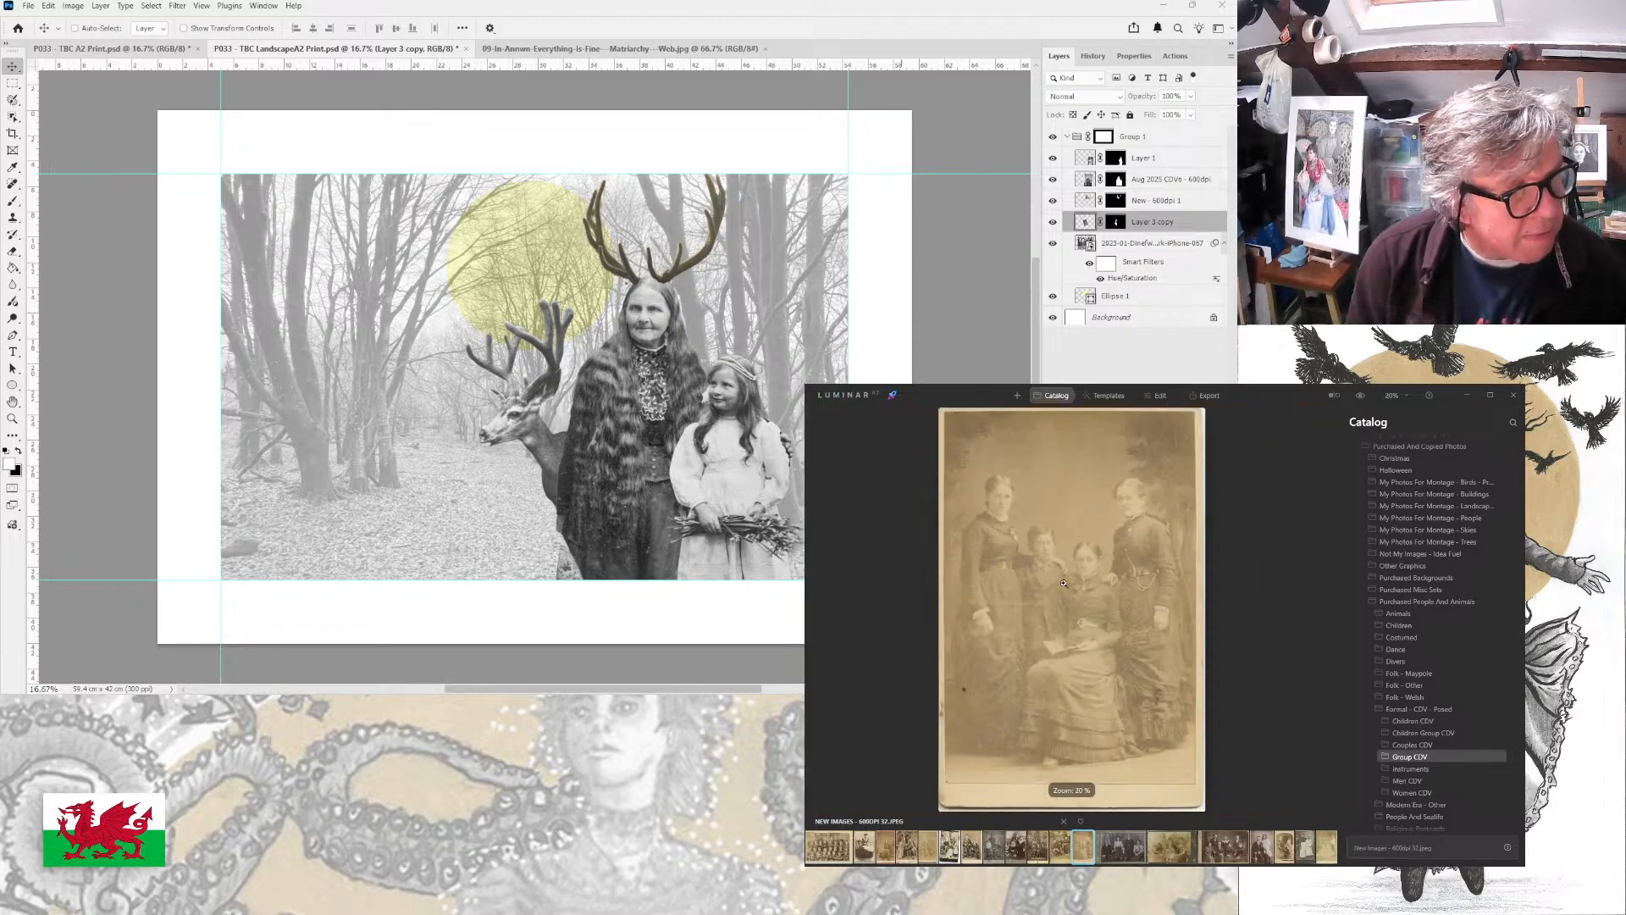
{"action": "scroll", "coordinate": [1049, 778], "scroll_direction": "up", "scroll_amount": 1}
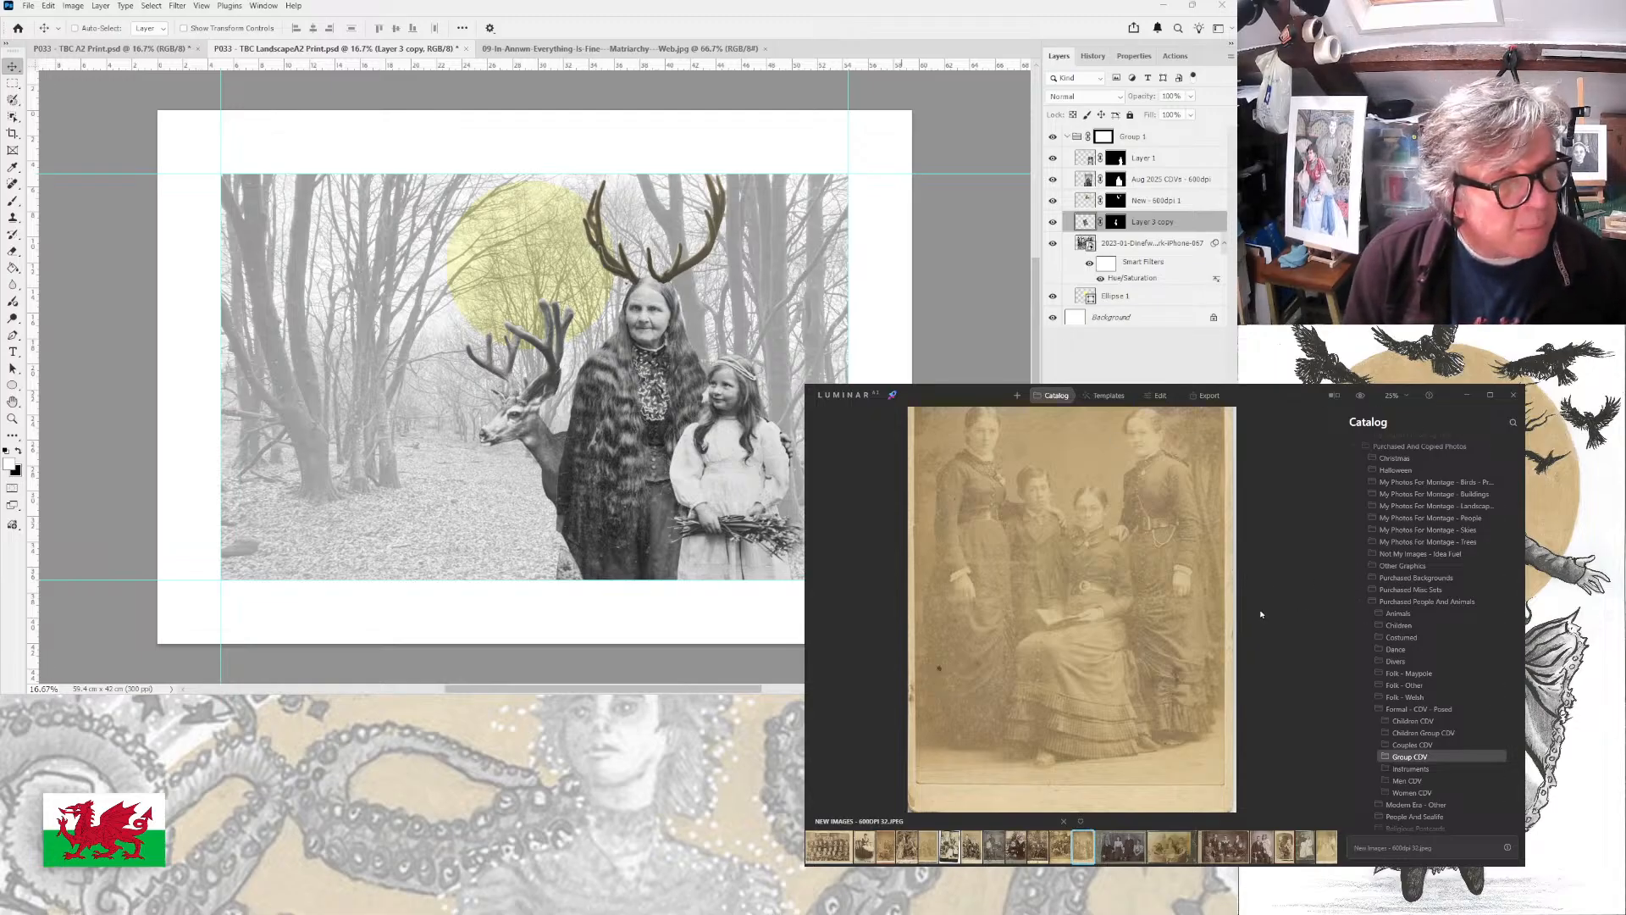
{"action": "double_click", "coordinate": [1183, 685]}
- Look through the remaining Group CDV portraits down to the end of the folder for figures suited to the collage
{"action": "scroll", "coordinate": [1183, 686], "scroll_direction": "down", "scroll_amount": 3}
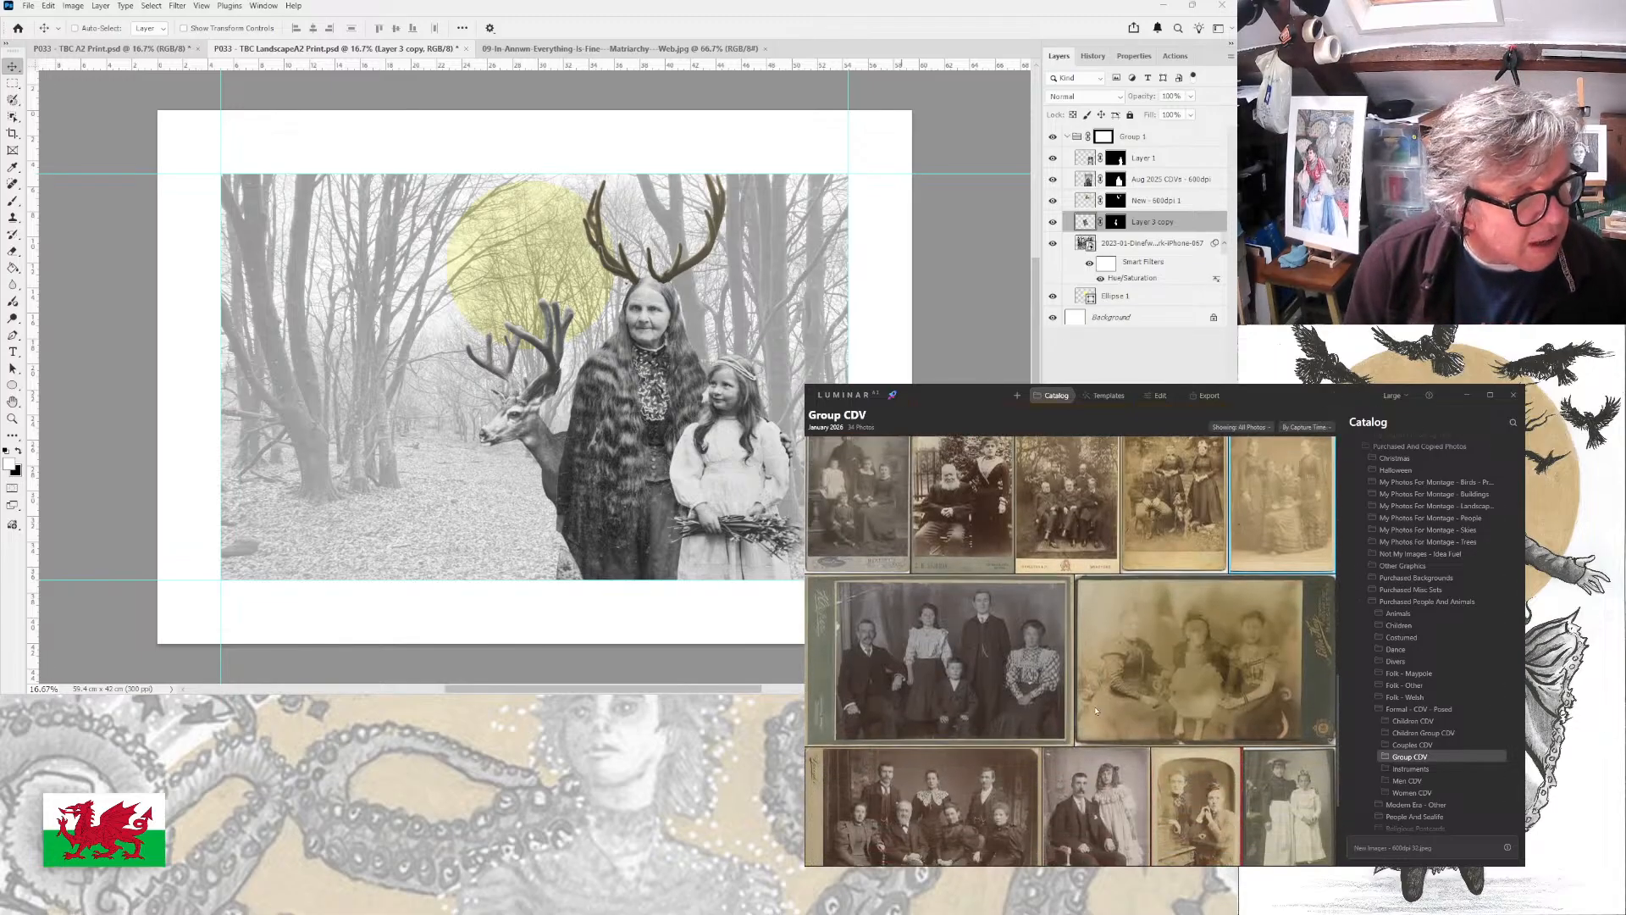
{"action": "scroll", "coordinate": [1099, 677], "scroll_direction": "down", "scroll_amount": 3}
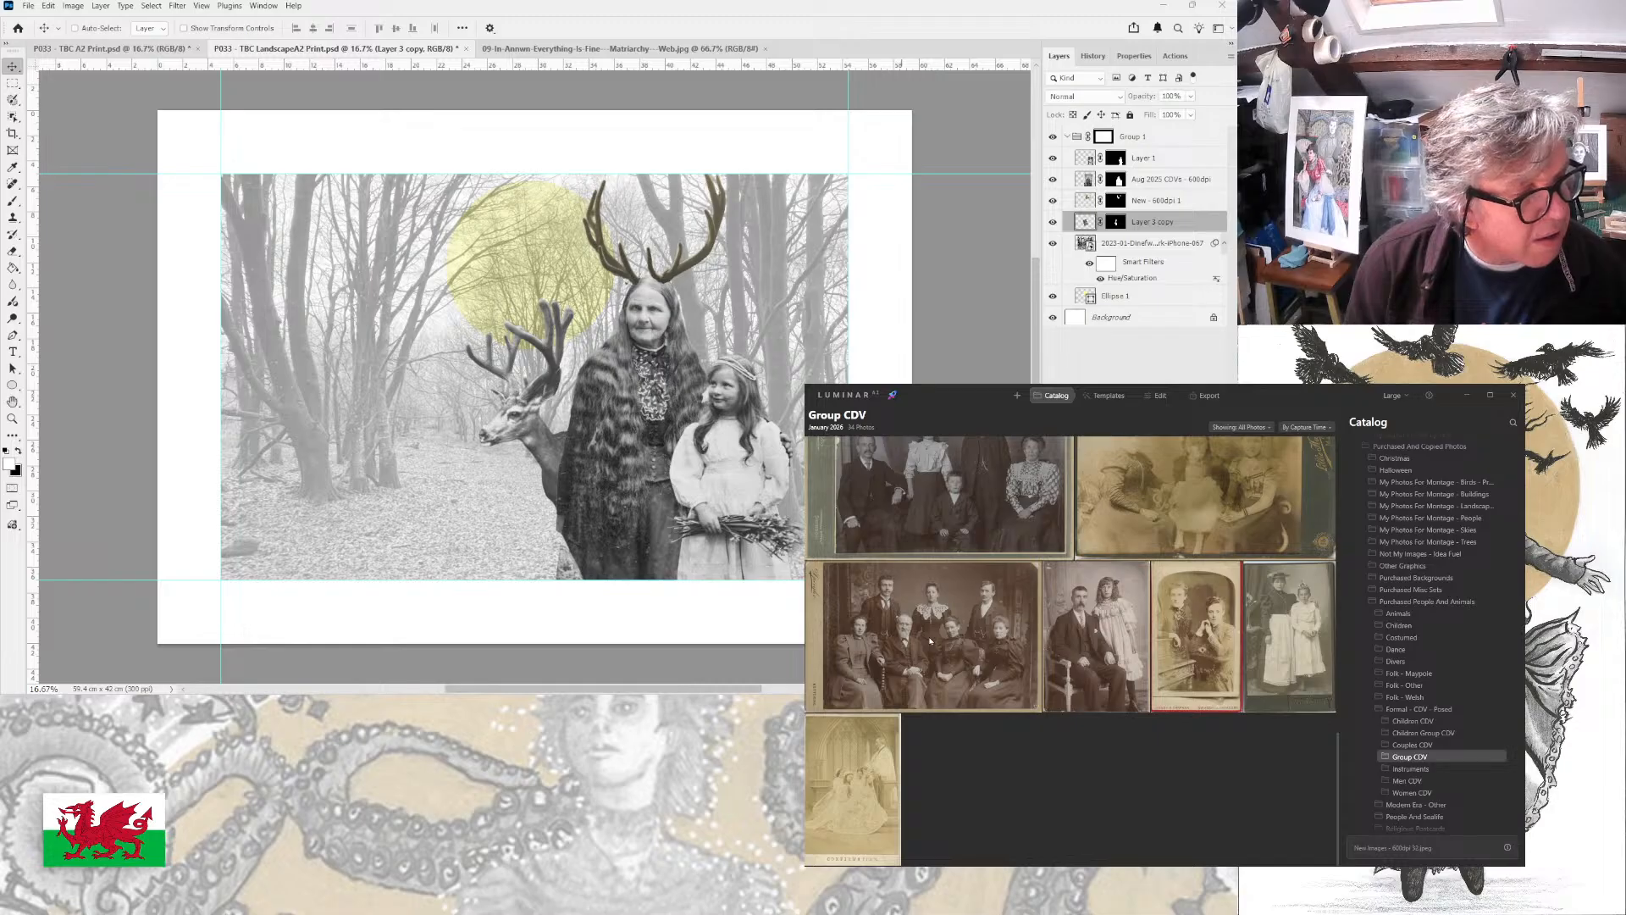
{"action": "scroll", "coordinate": [930, 641], "scroll_direction": "up", "scroll_amount": 5}
{"action": "scroll", "coordinate": [930, 641], "scroll_direction": "down", "scroll_amount": 3}
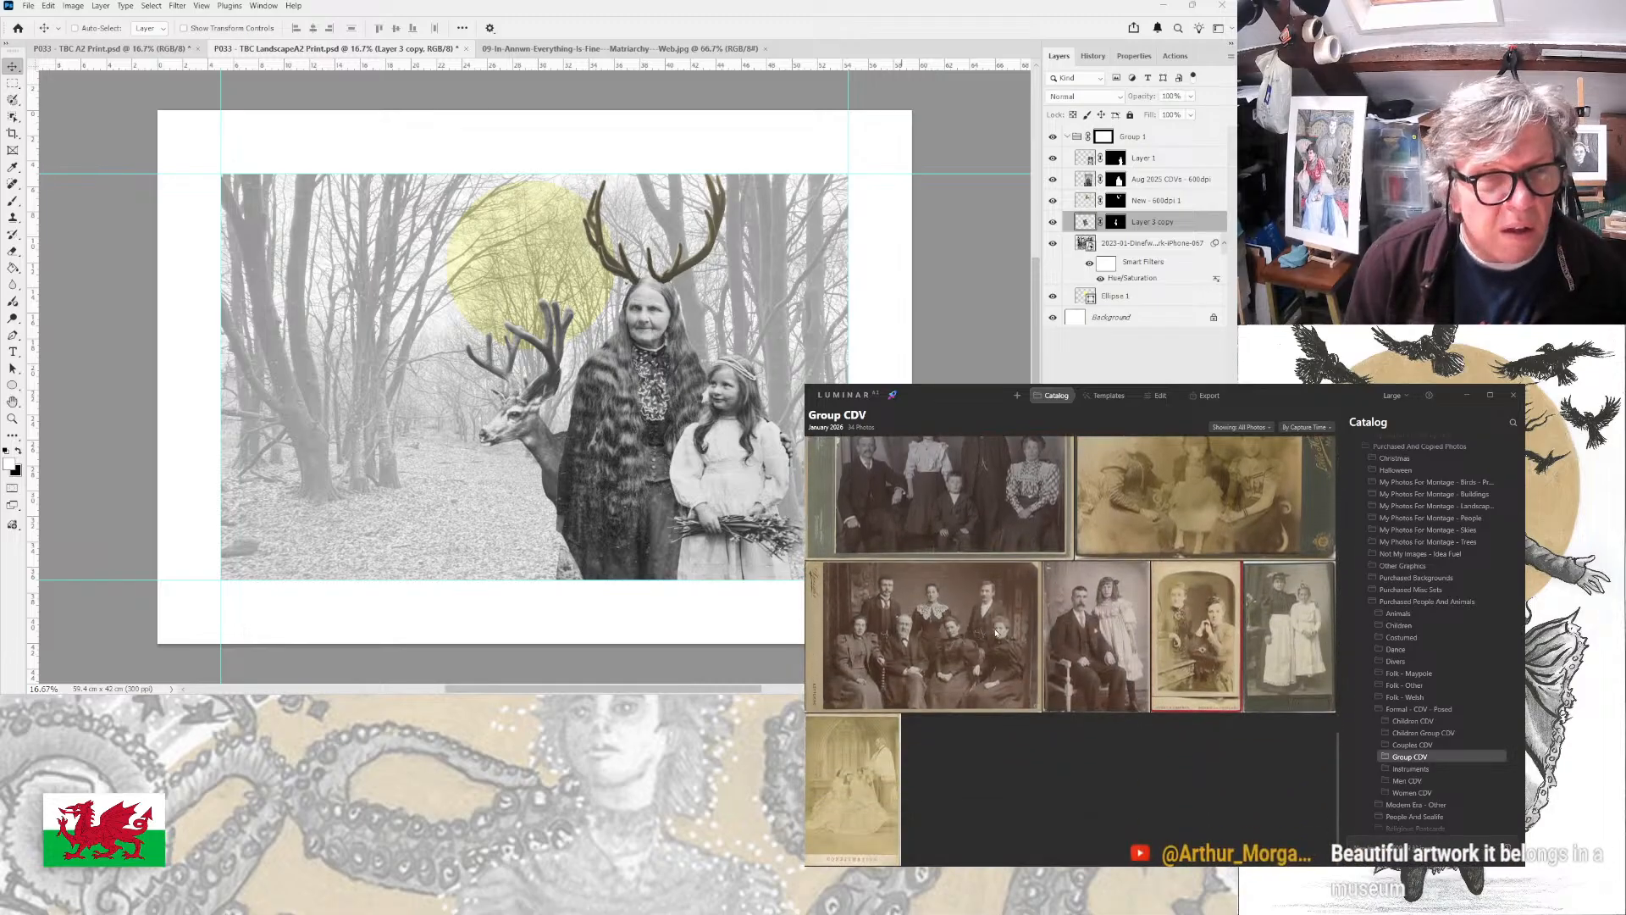
{"action": "scroll", "coordinate": [1020, 652], "scroll_direction": "up", "scroll_amount": 4}
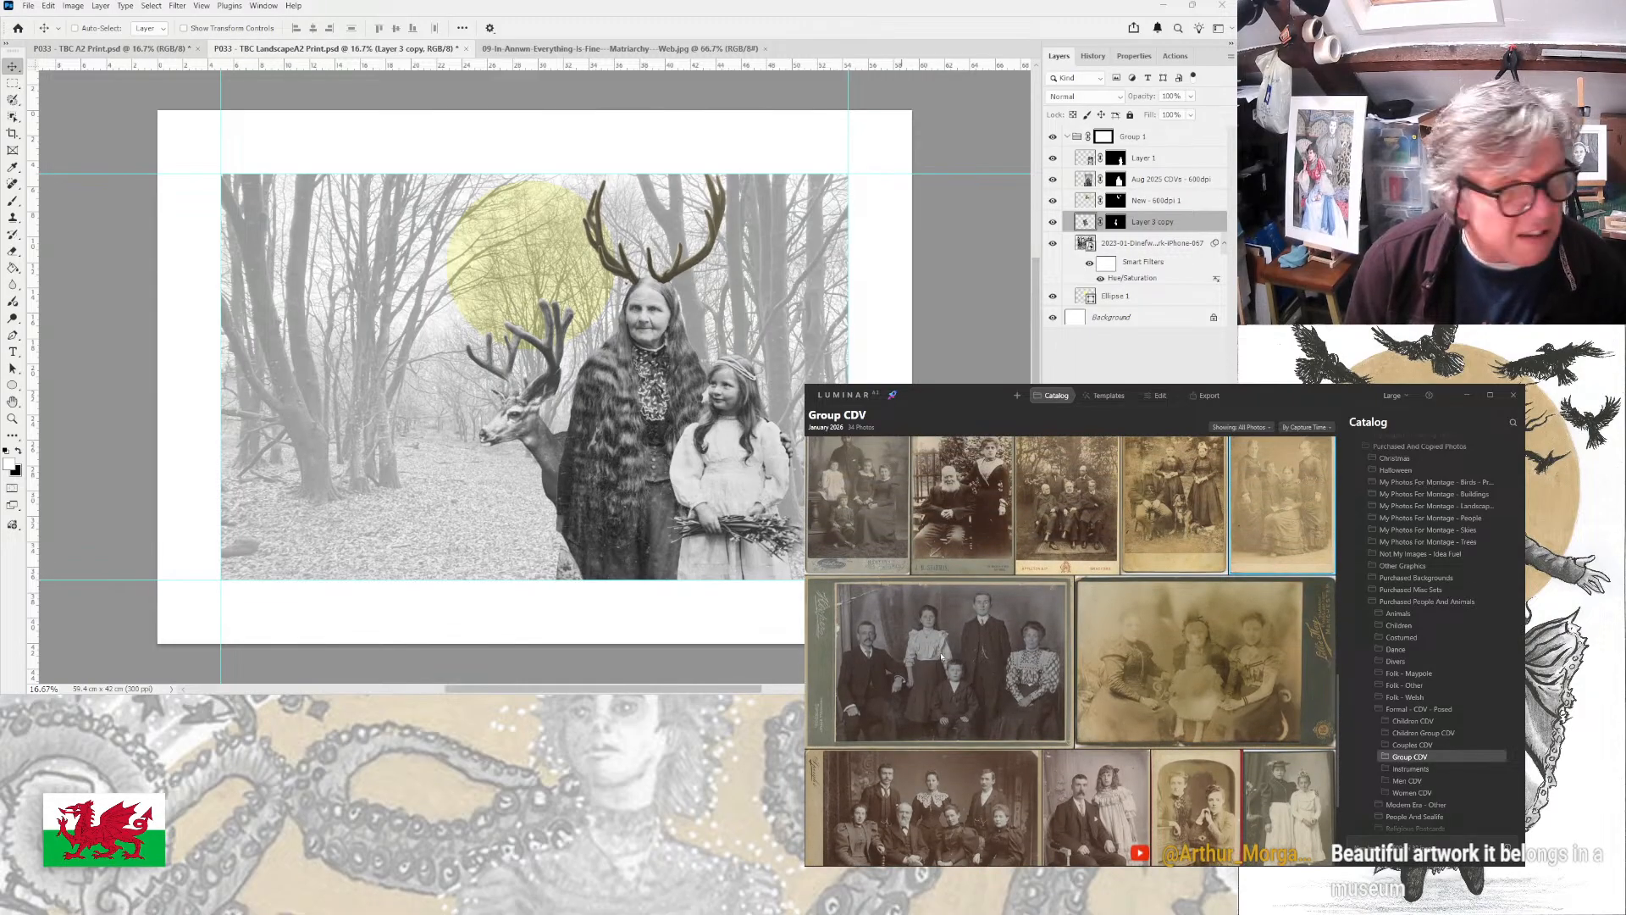
{"action": "scroll", "coordinate": [941, 657], "scroll_direction": "up", "scroll_amount": 4}
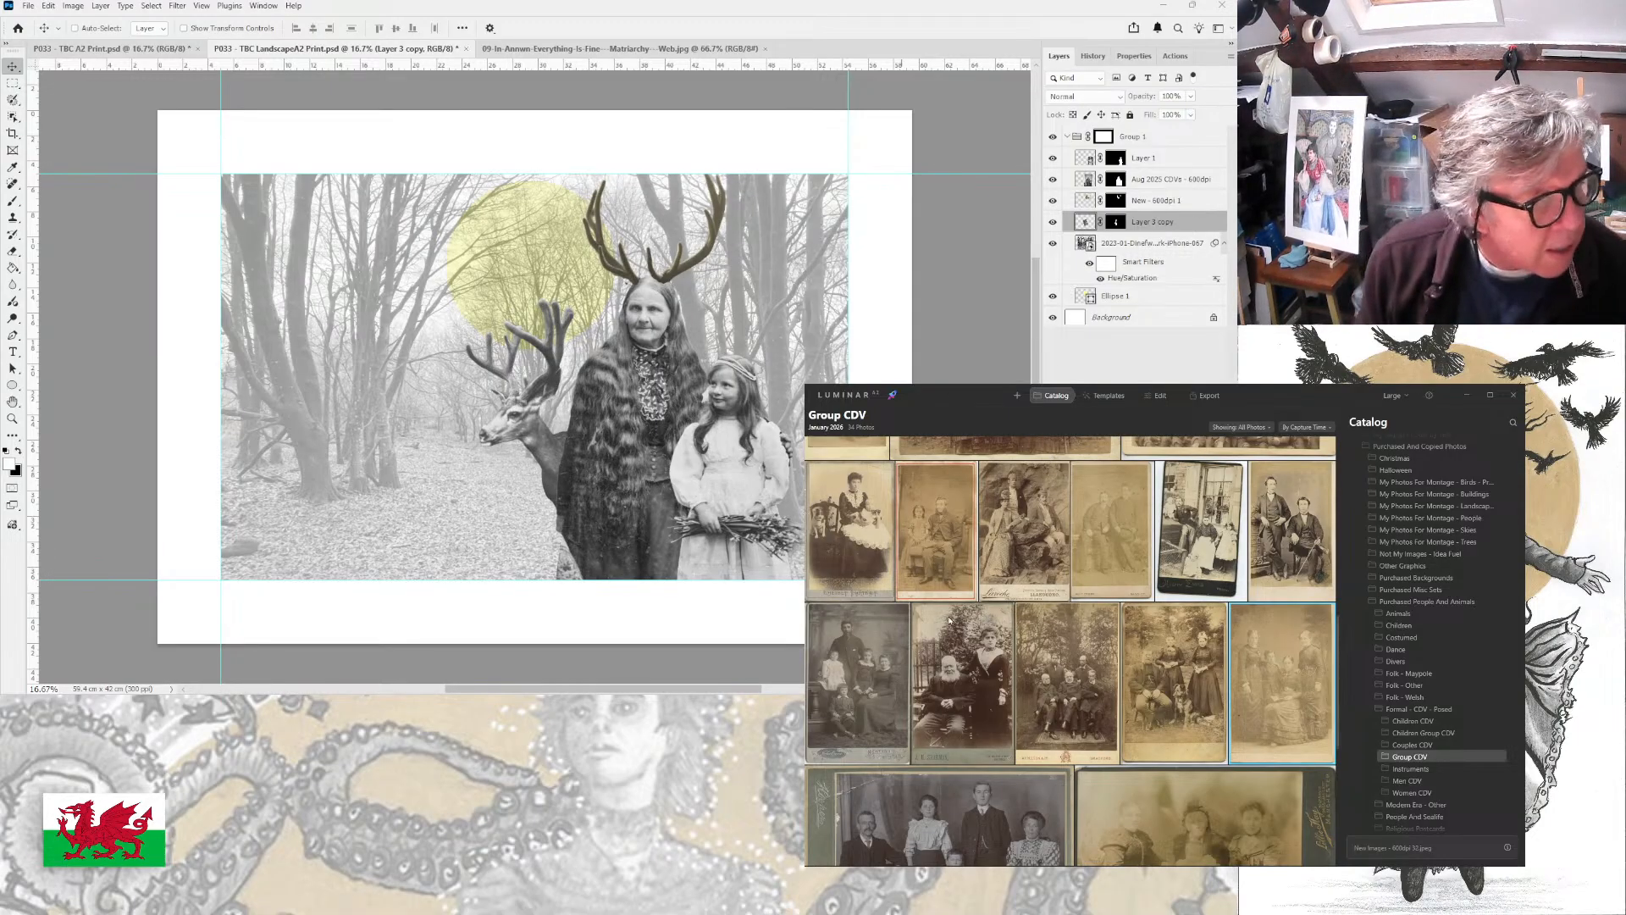
{"action": "scroll", "coordinate": [1039, 639], "scroll_direction": "down", "scroll_amount": 3}
{"action": "scroll", "coordinate": [1039, 639], "scroll_direction": "down", "scroll_amount": 10}
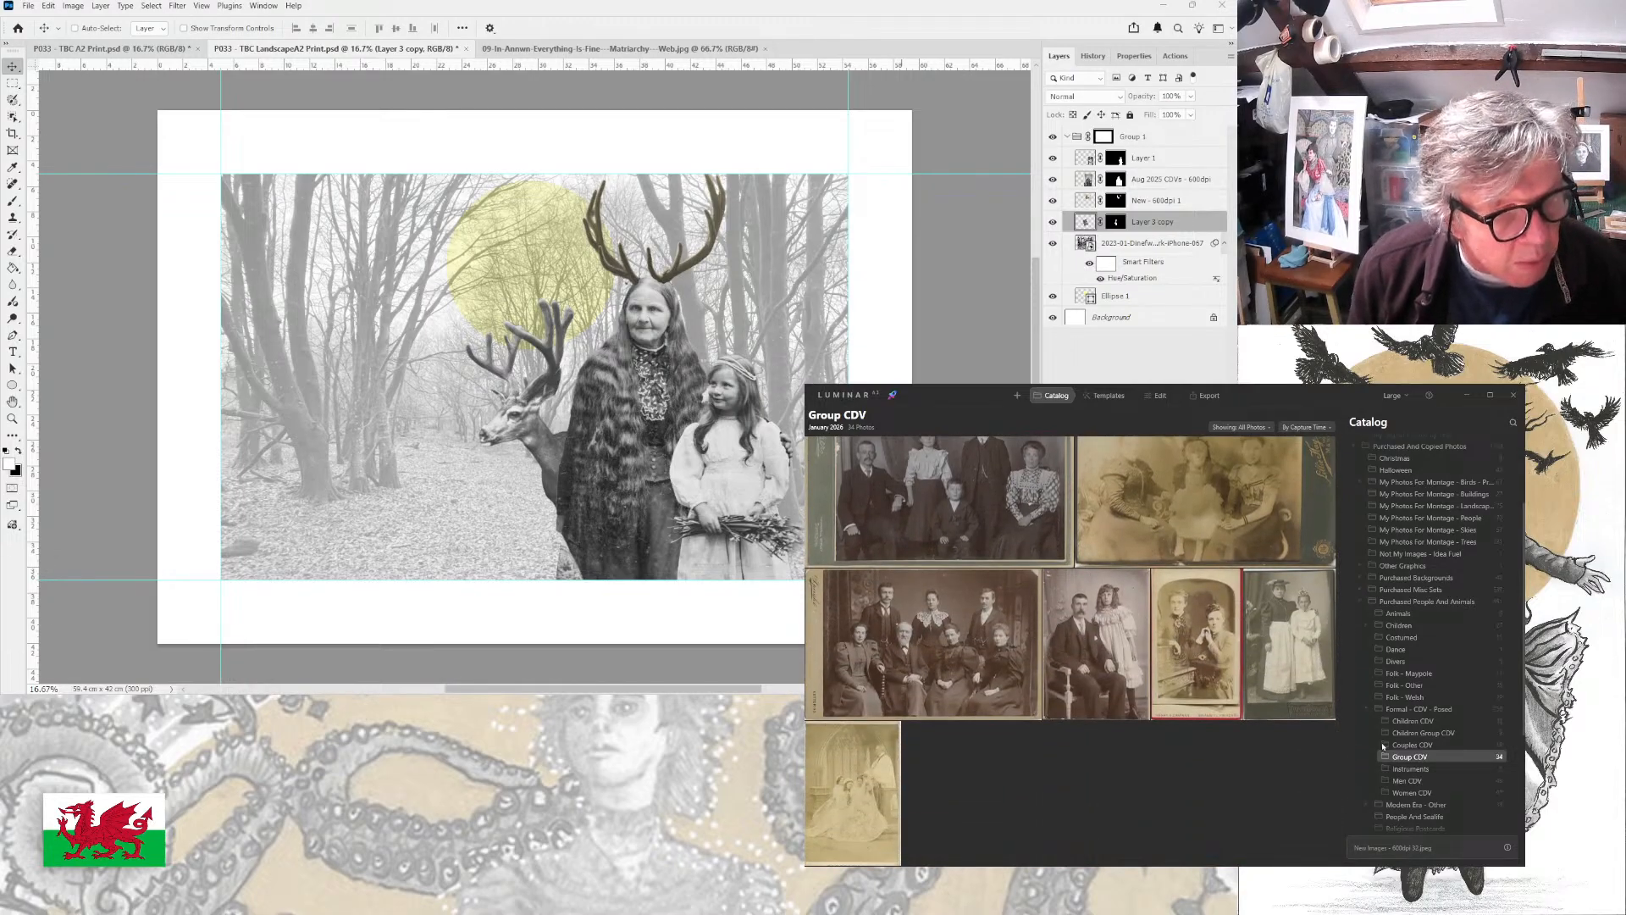
- Check the photos in the Instruments folder and look through all the portraits in the Men CDV folder
{"action": "left_click", "coordinate": [1397, 769]}
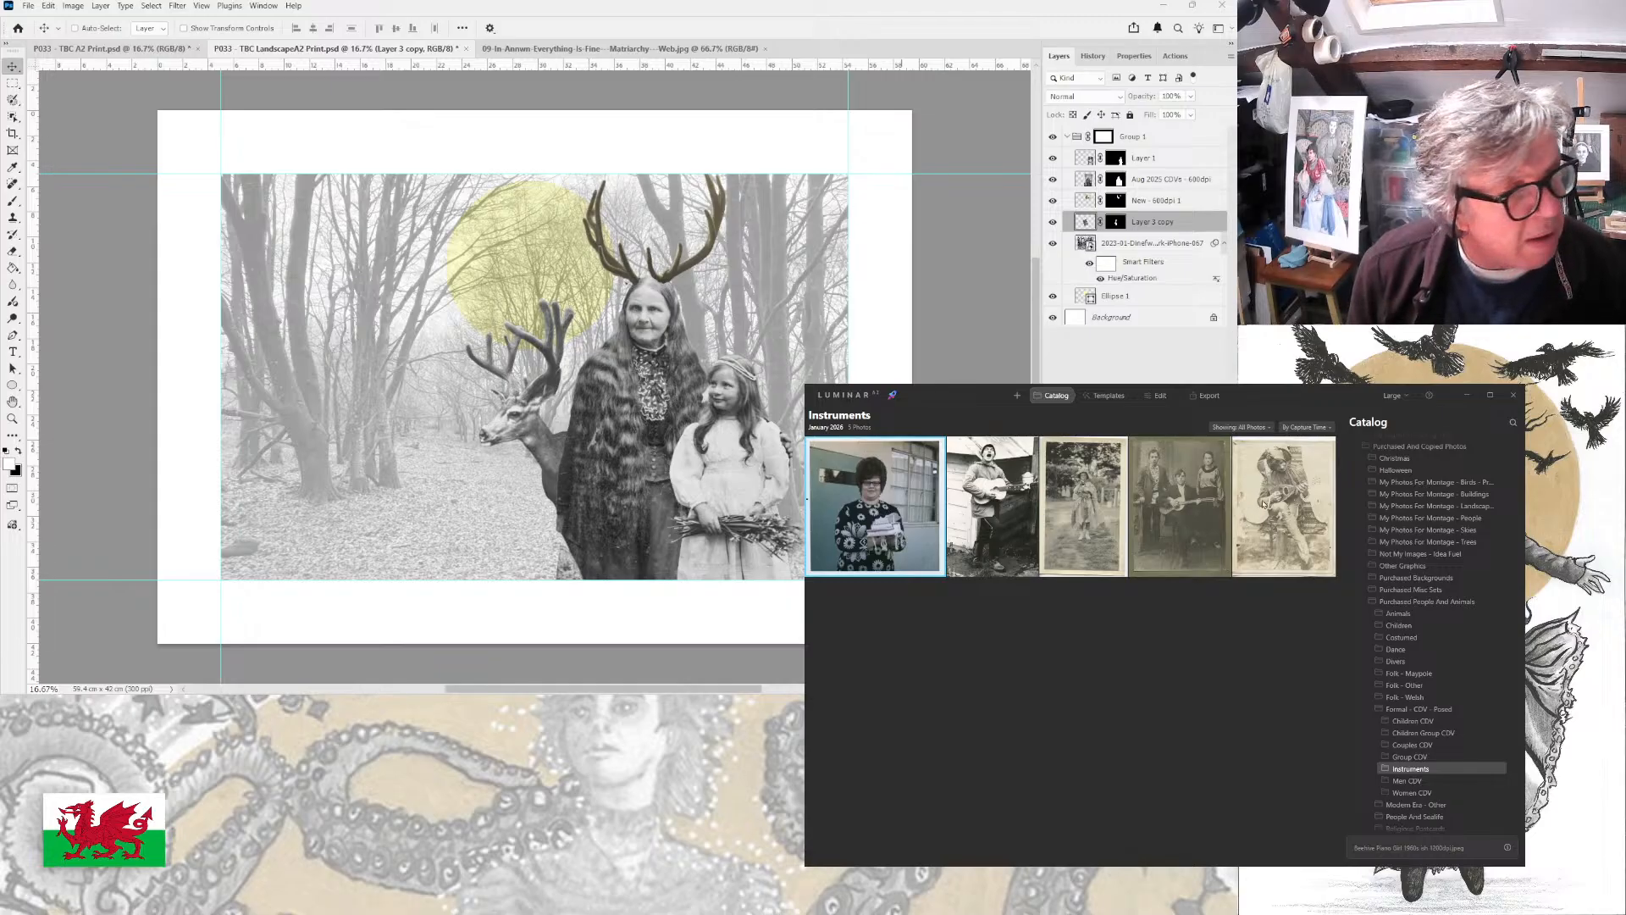
{"action": "scroll", "coordinate": [1406, 760], "scroll_direction": "up", "scroll_amount": 1}
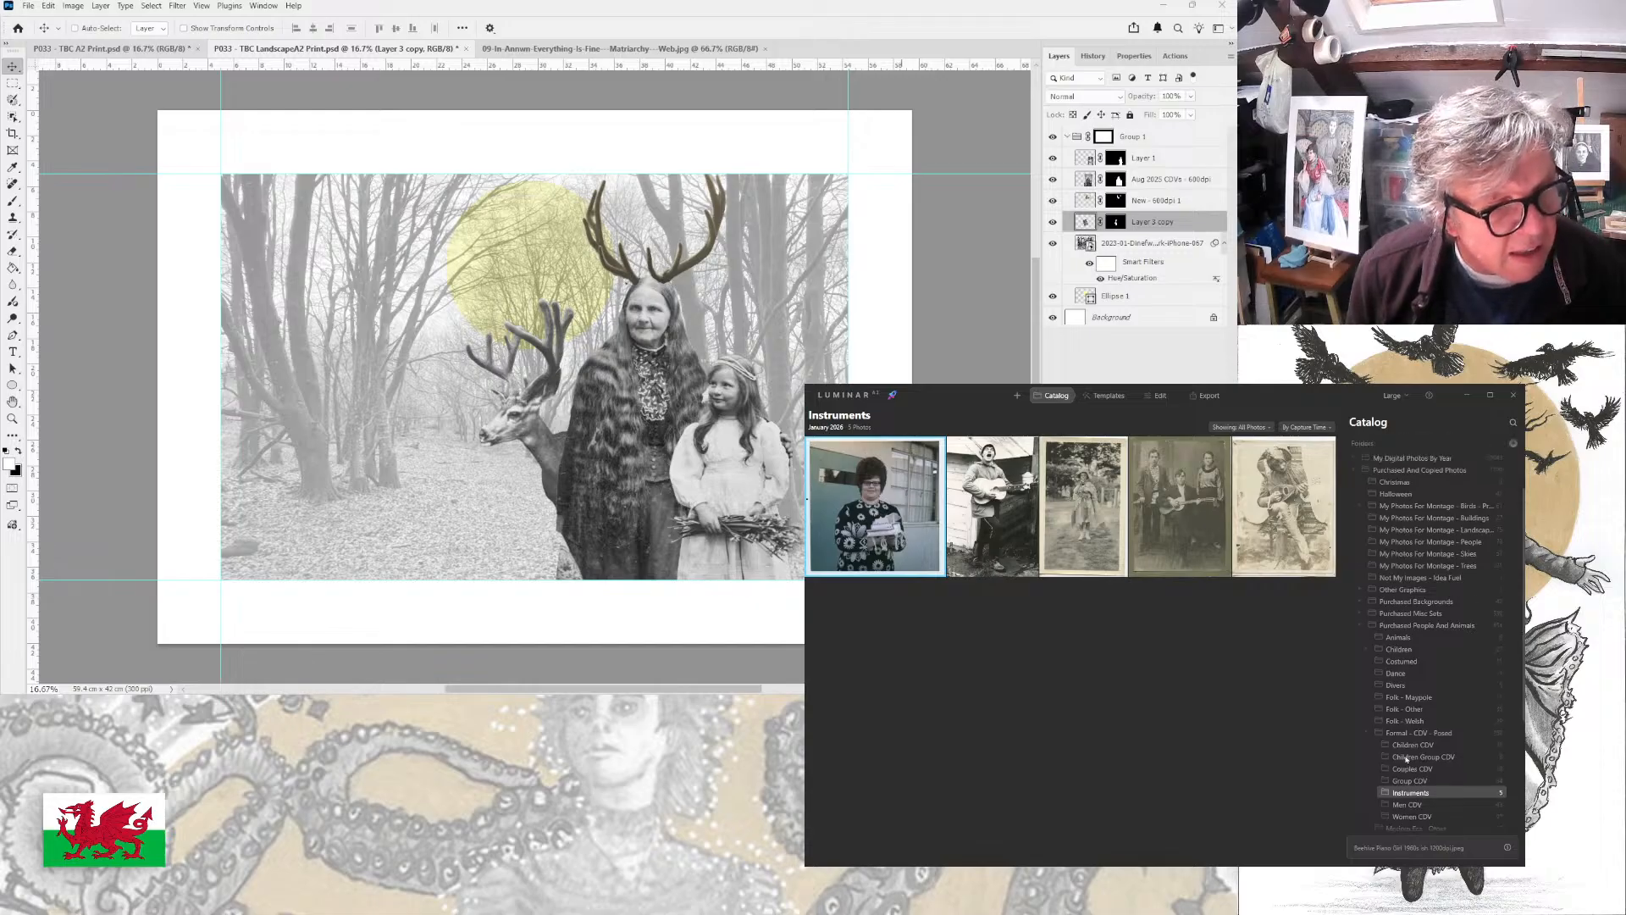
{"action": "left_click", "coordinate": [1403, 805]}
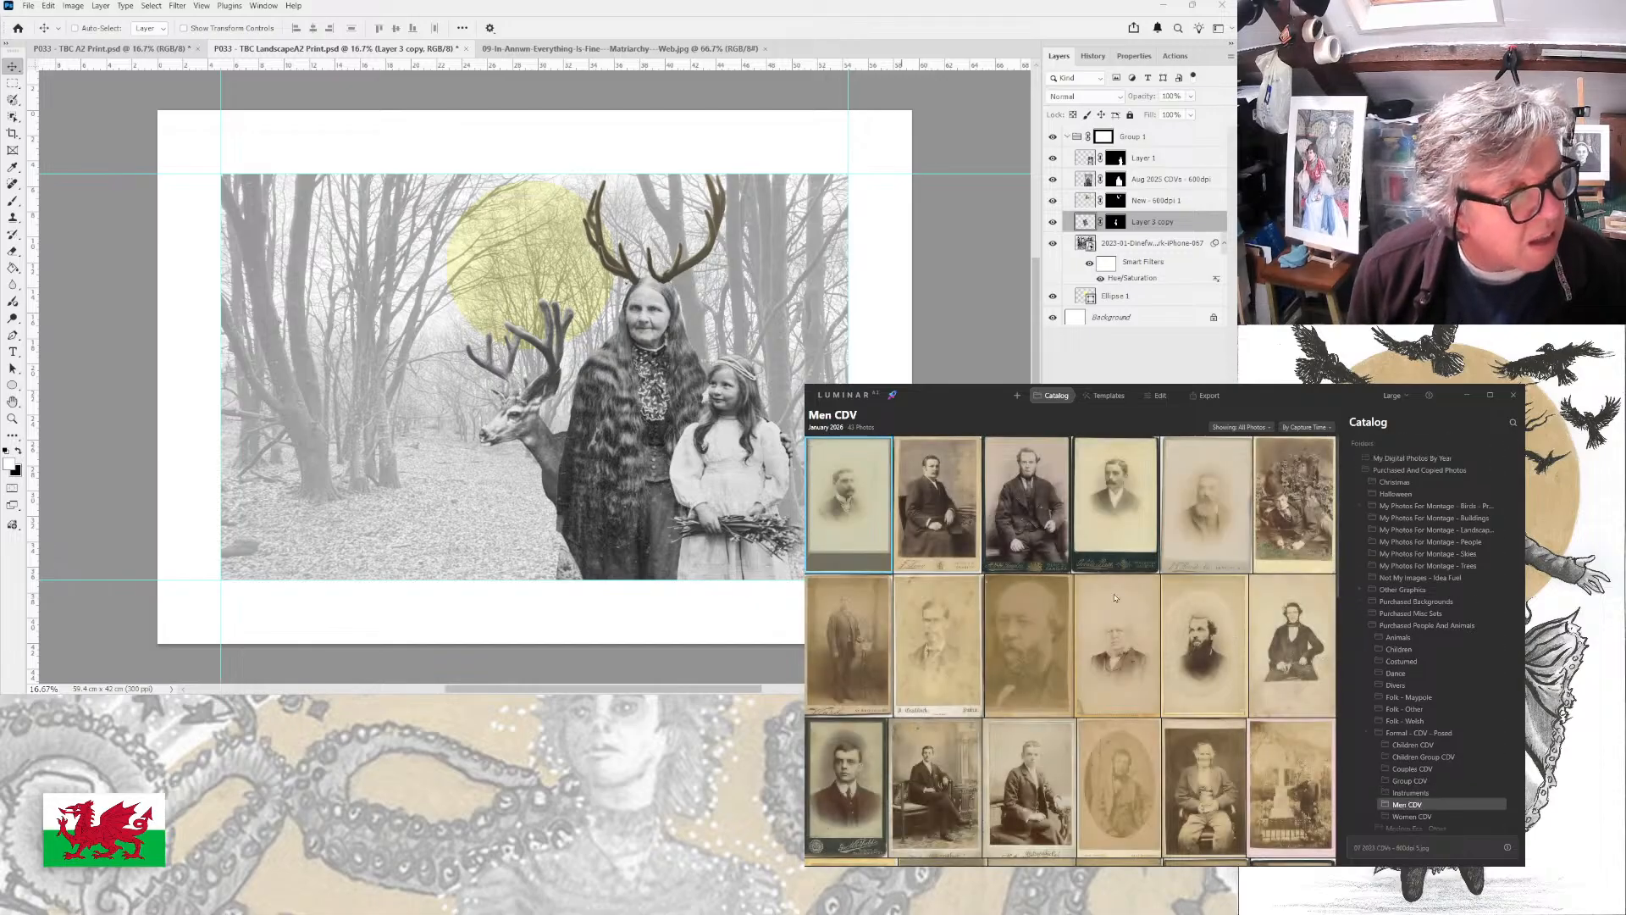
{"action": "scroll", "coordinate": [1114, 598], "scroll_direction": "down", "scroll_amount": 3}
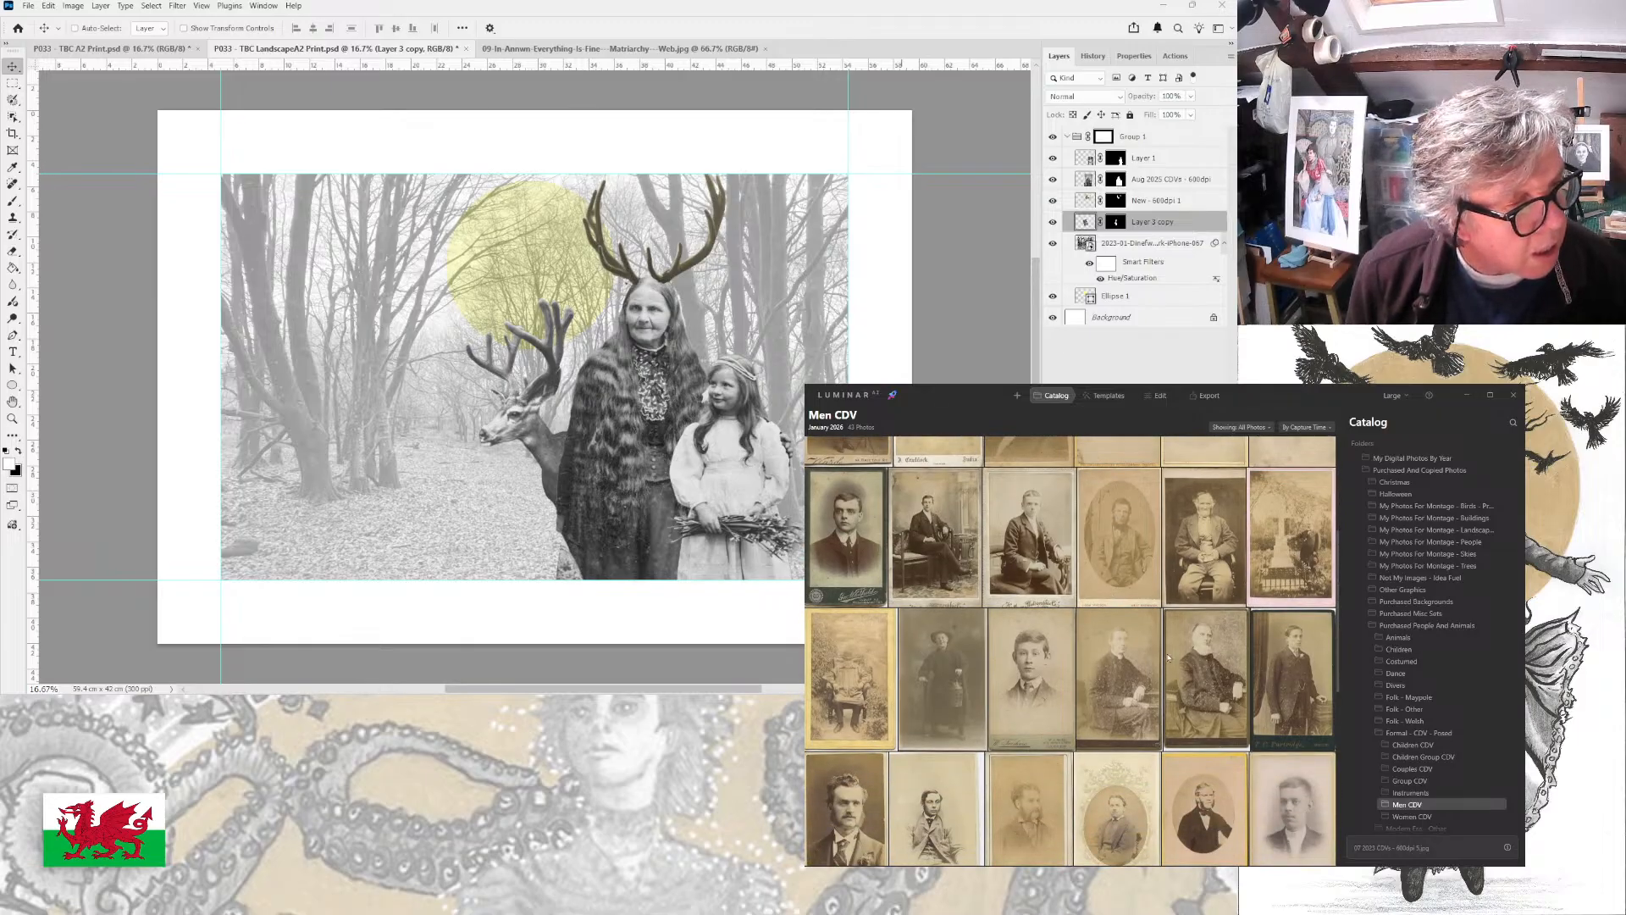
{"action": "scroll", "coordinate": [1240, 667], "scroll_direction": "down", "scroll_amount": 2}
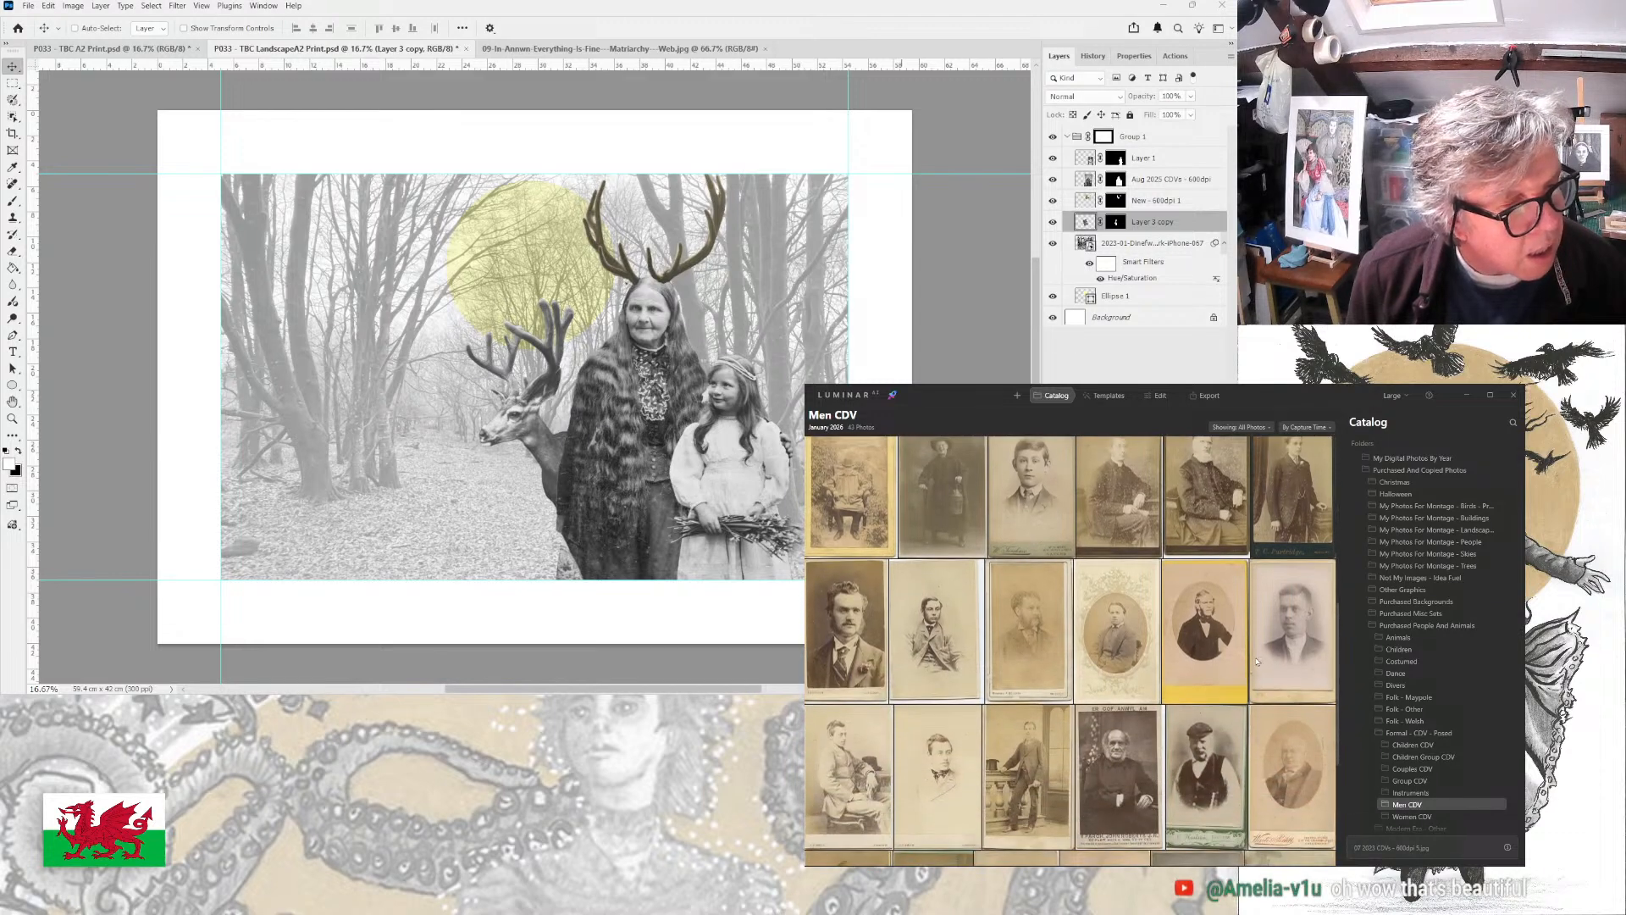
{"action": "scroll", "coordinate": [1224, 649], "scroll_direction": "down", "scroll_amount": 2}
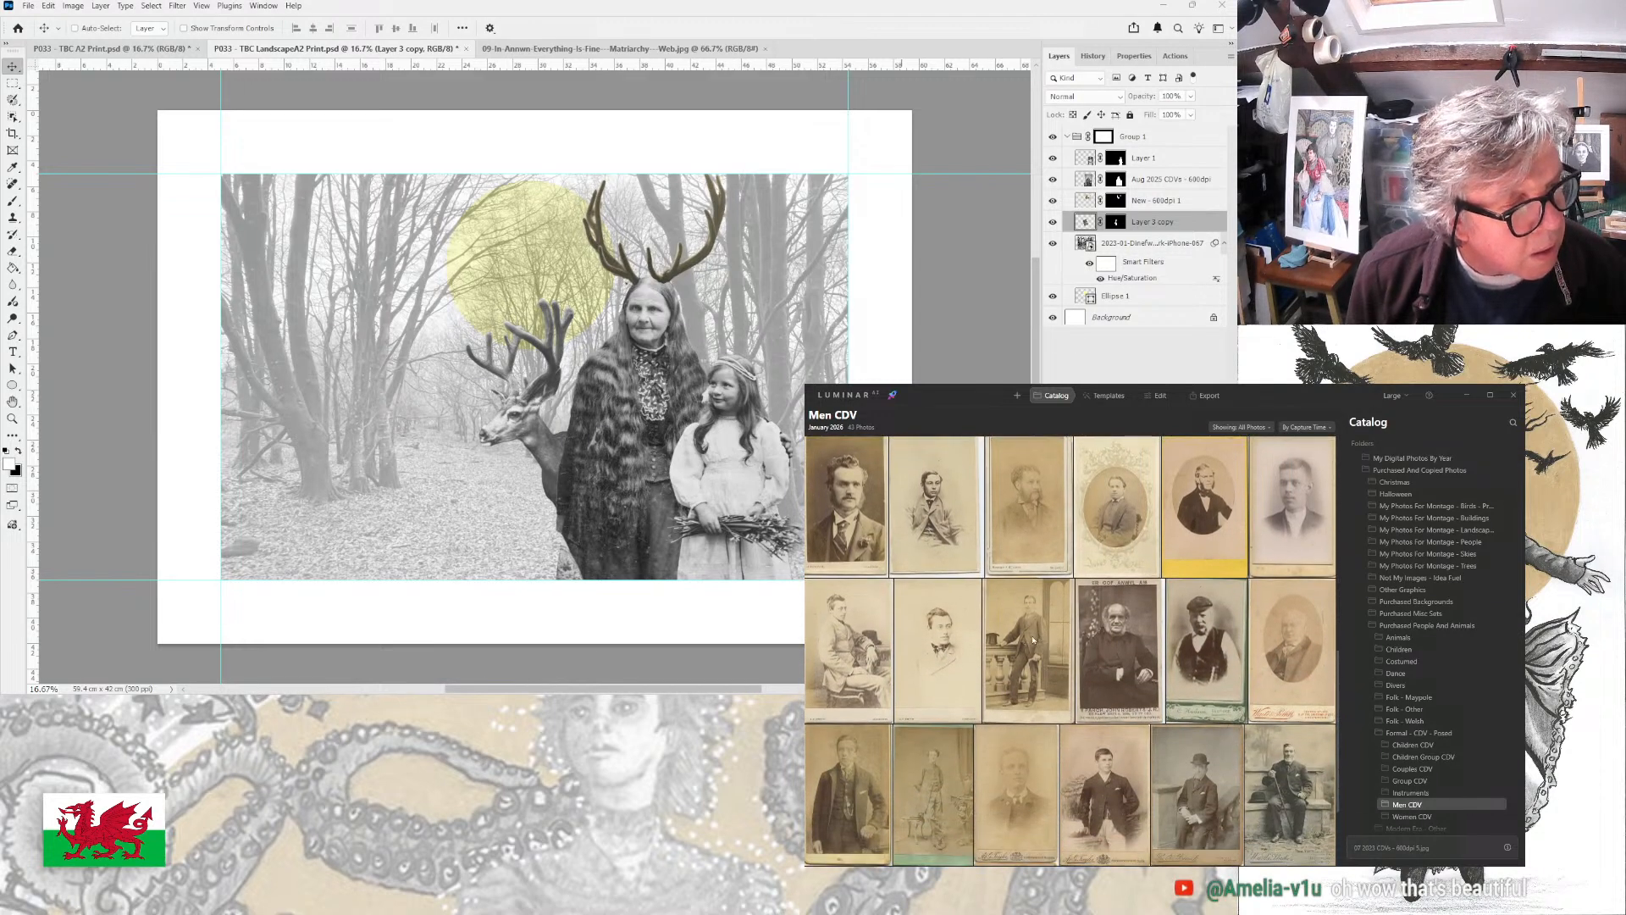
{"action": "scroll", "coordinate": [1056, 637], "scroll_direction": "down", "scroll_amount": 2}
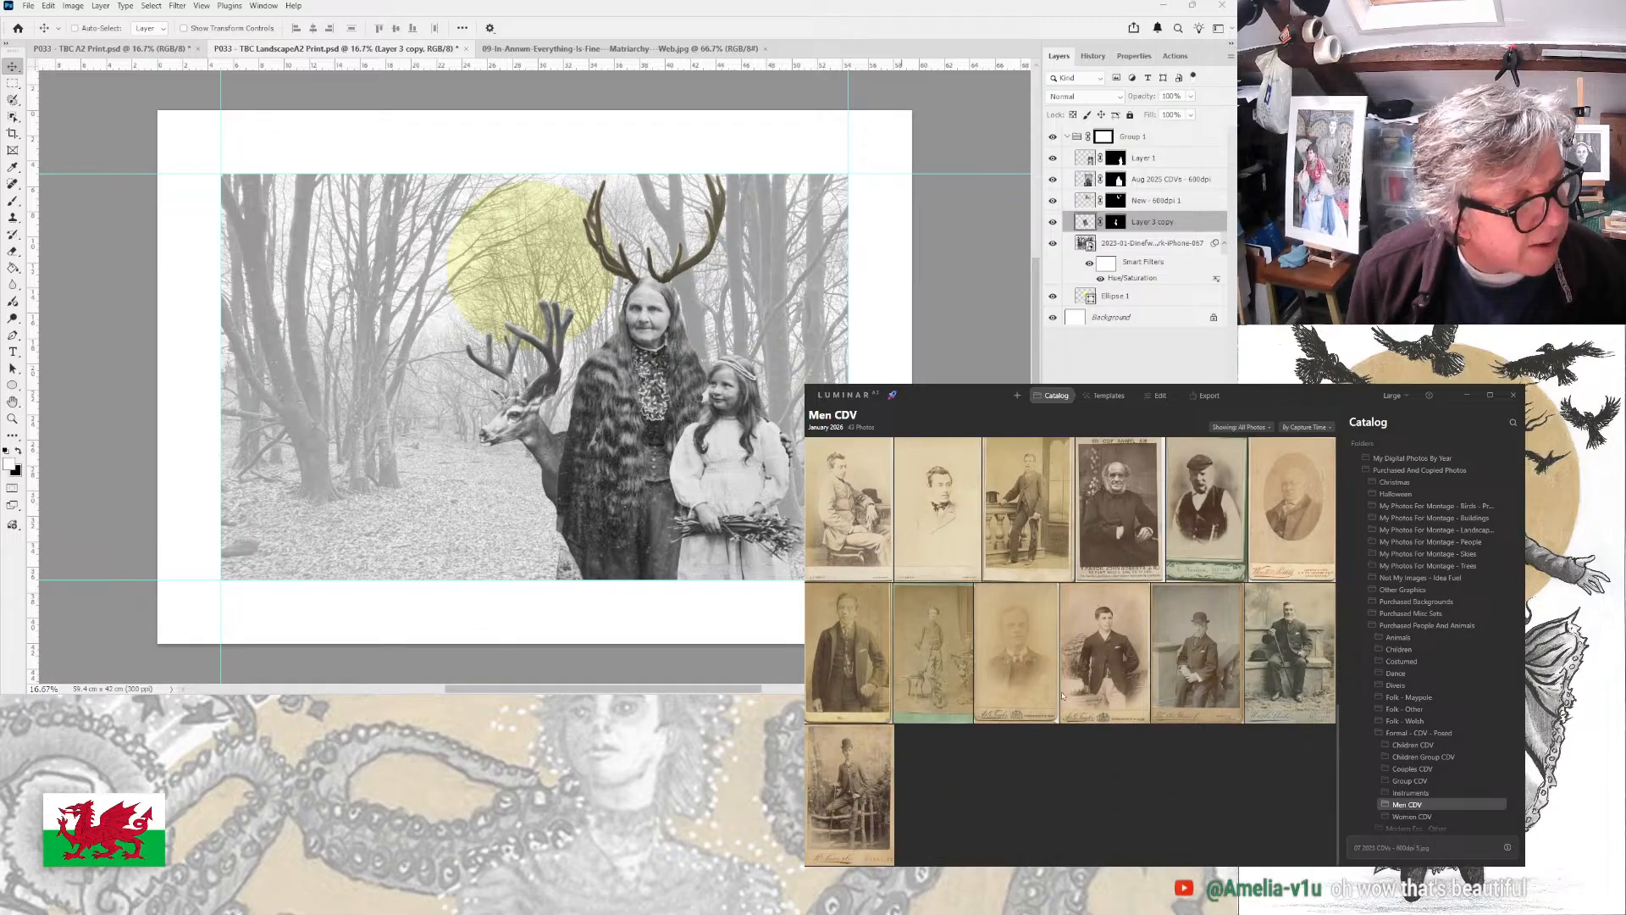
{"action": "scroll", "coordinate": [1062, 694], "scroll_direction": "up", "scroll_amount": 5}
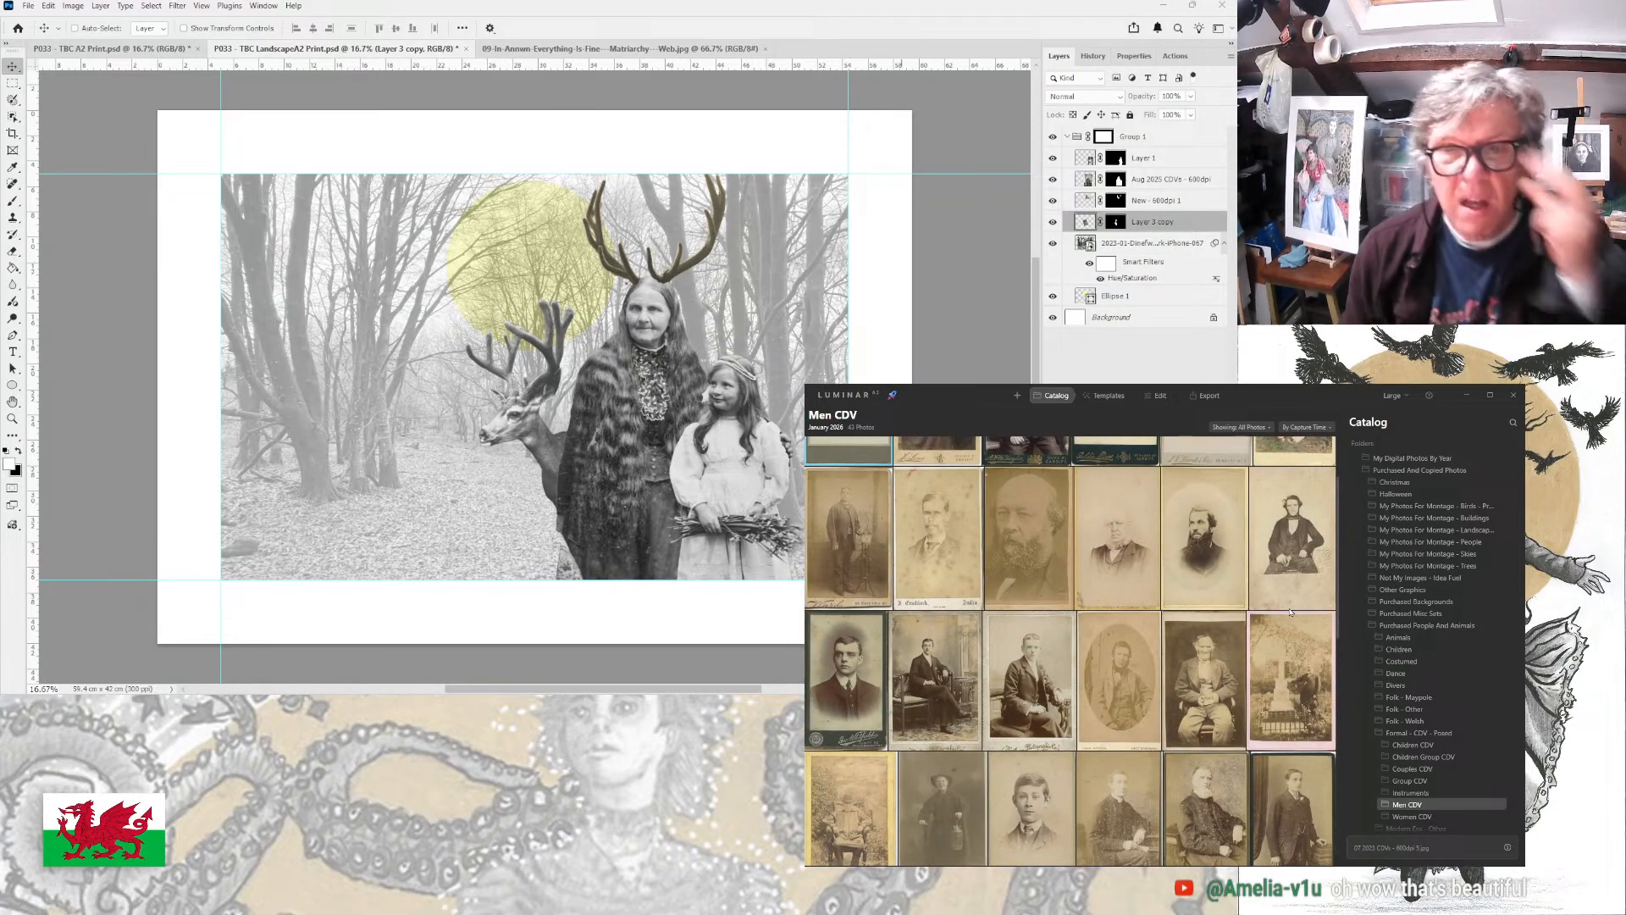
{"action": "scroll", "coordinate": [1253, 622], "scroll_direction": "up", "scroll_amount": 2}
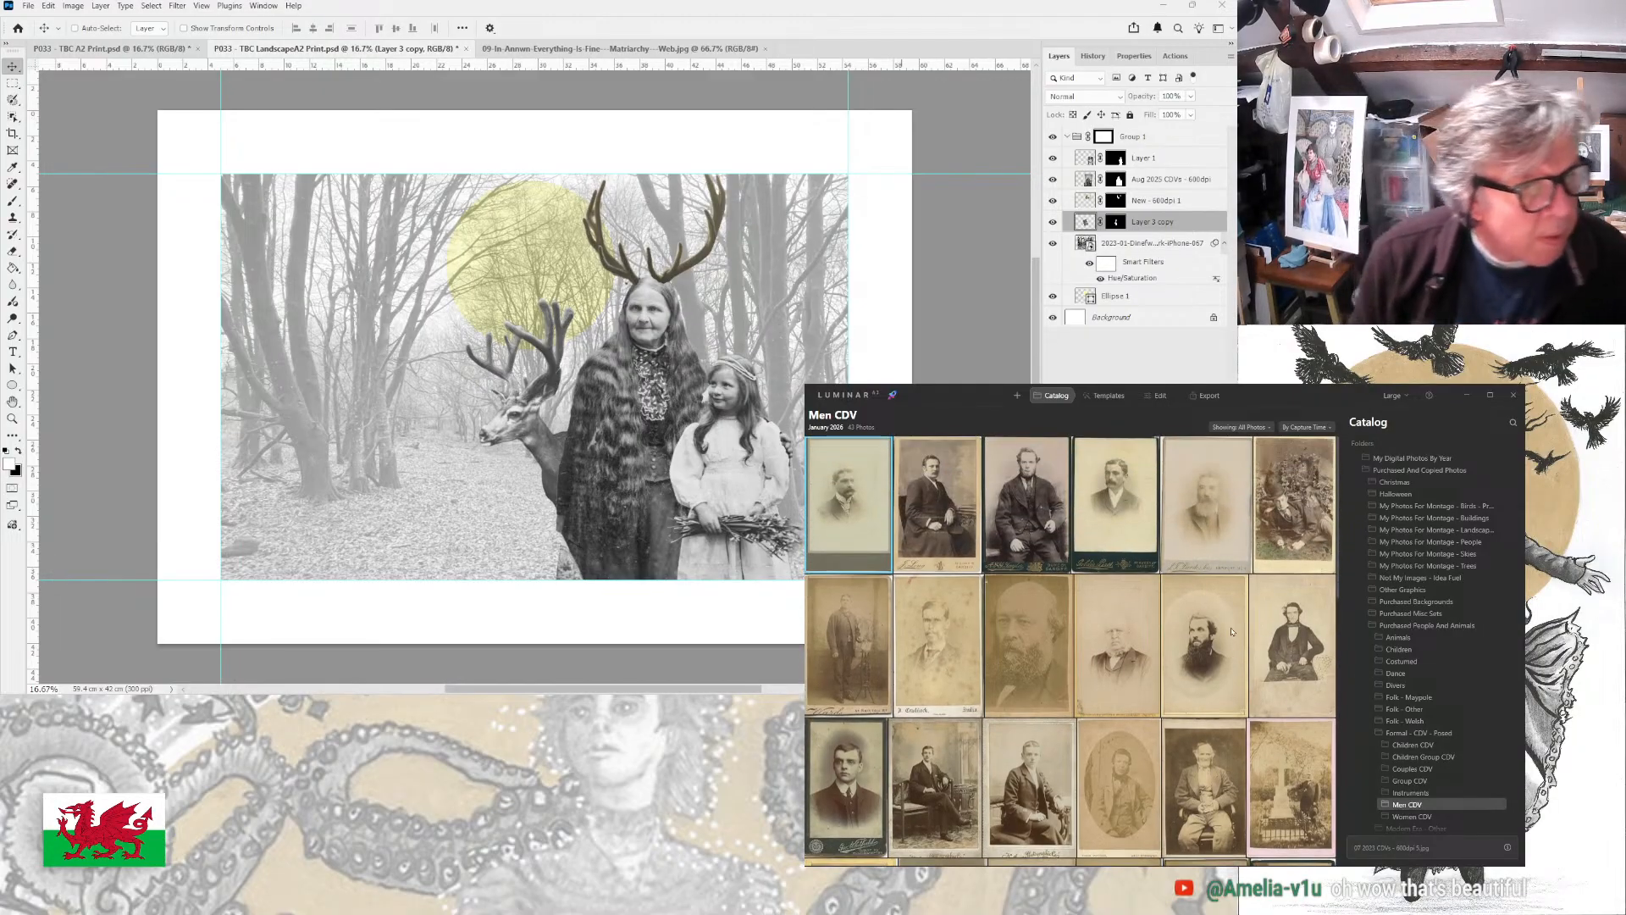
{"action": "scroll", "coordinate": [1434, 756], "scroll_direction": "down", "scroll_amount": 1}
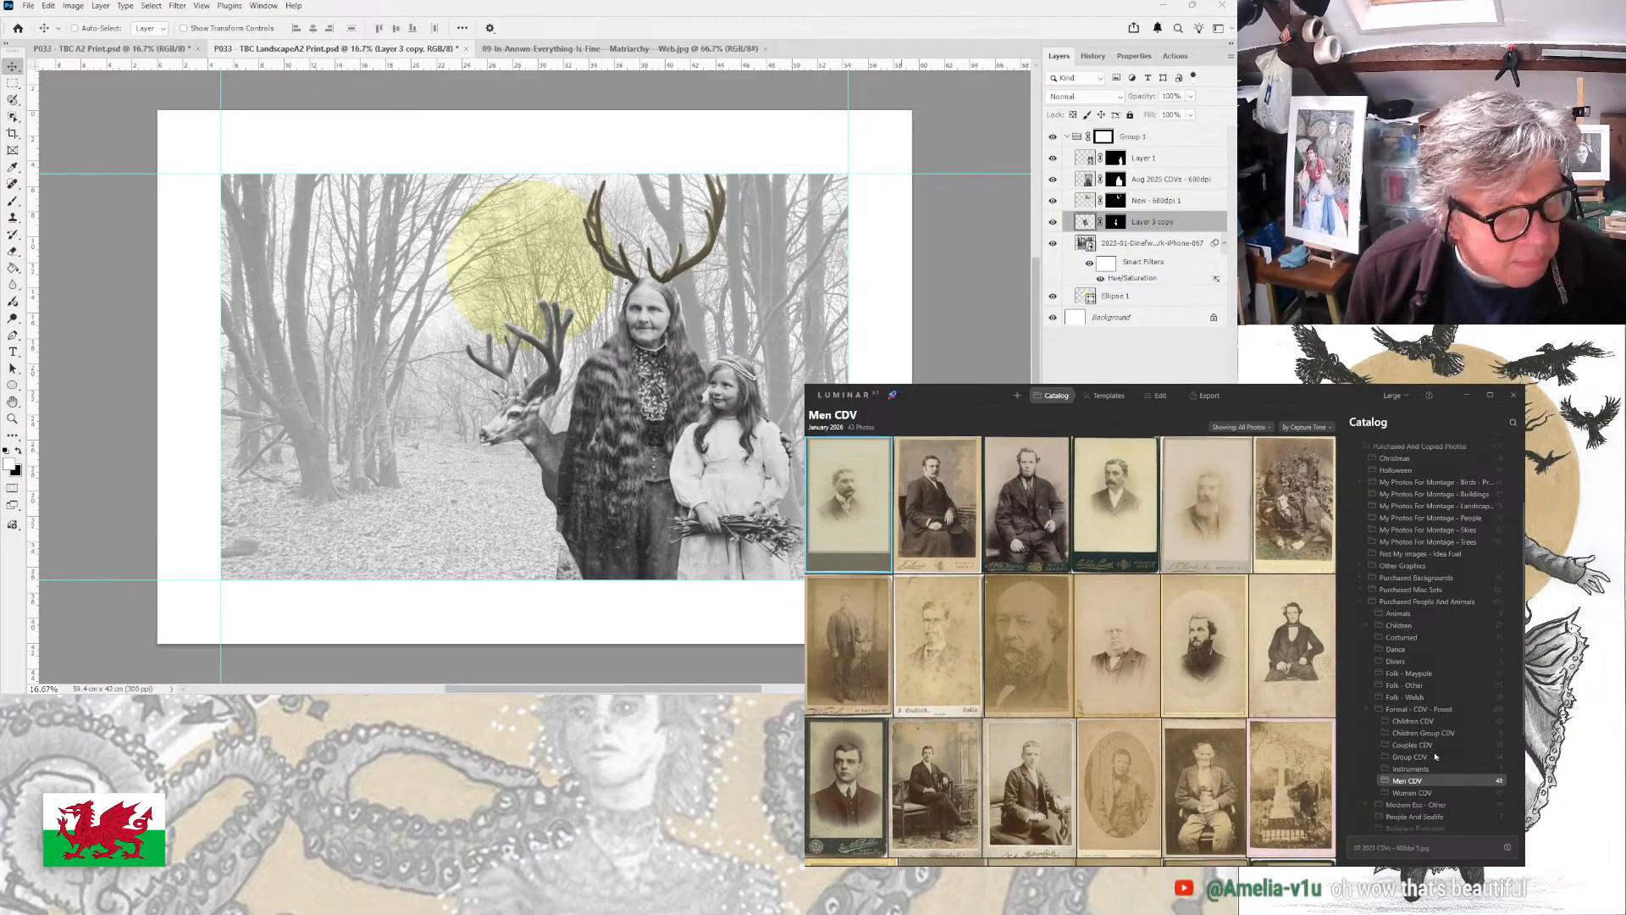
- Look through the Women CDV folder and show the portrait of the standing woman in a long dark dress in File Explorer
{"action": "left_click", "coordinate": [1426, 794]}
{"action": "scroll", "coordinate": [1184, 648], "scroll_direction": "down", "scroll_amount": 3}
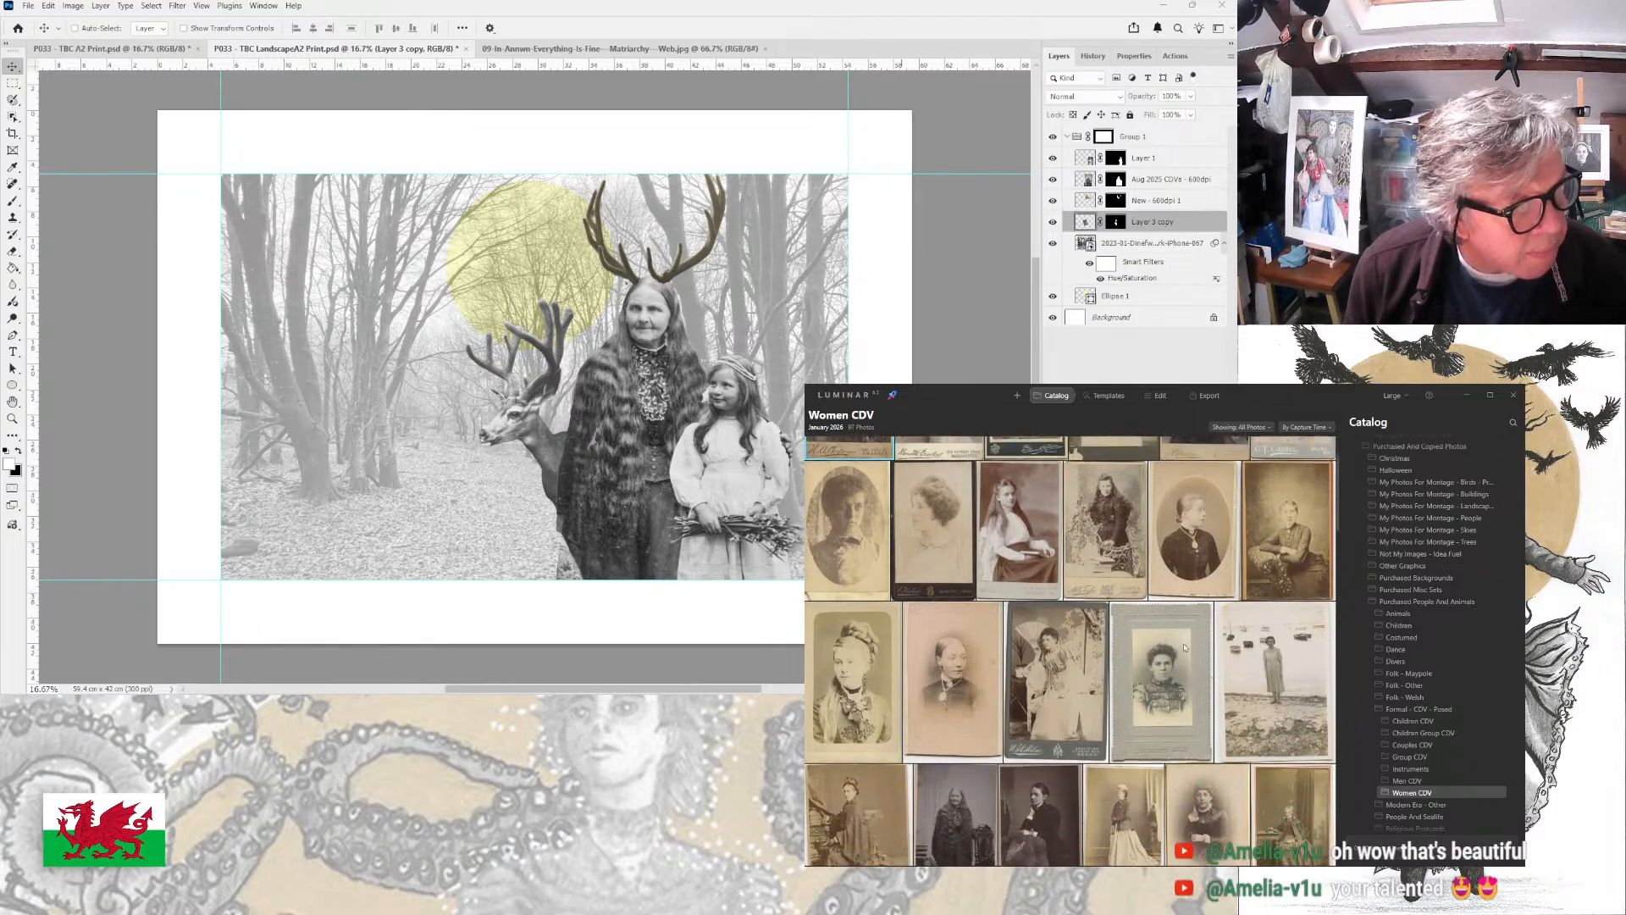
{"action": "scroll", "coordinate": [1185, 647], "scroll_direction": "down", "scroll_amount": 5}
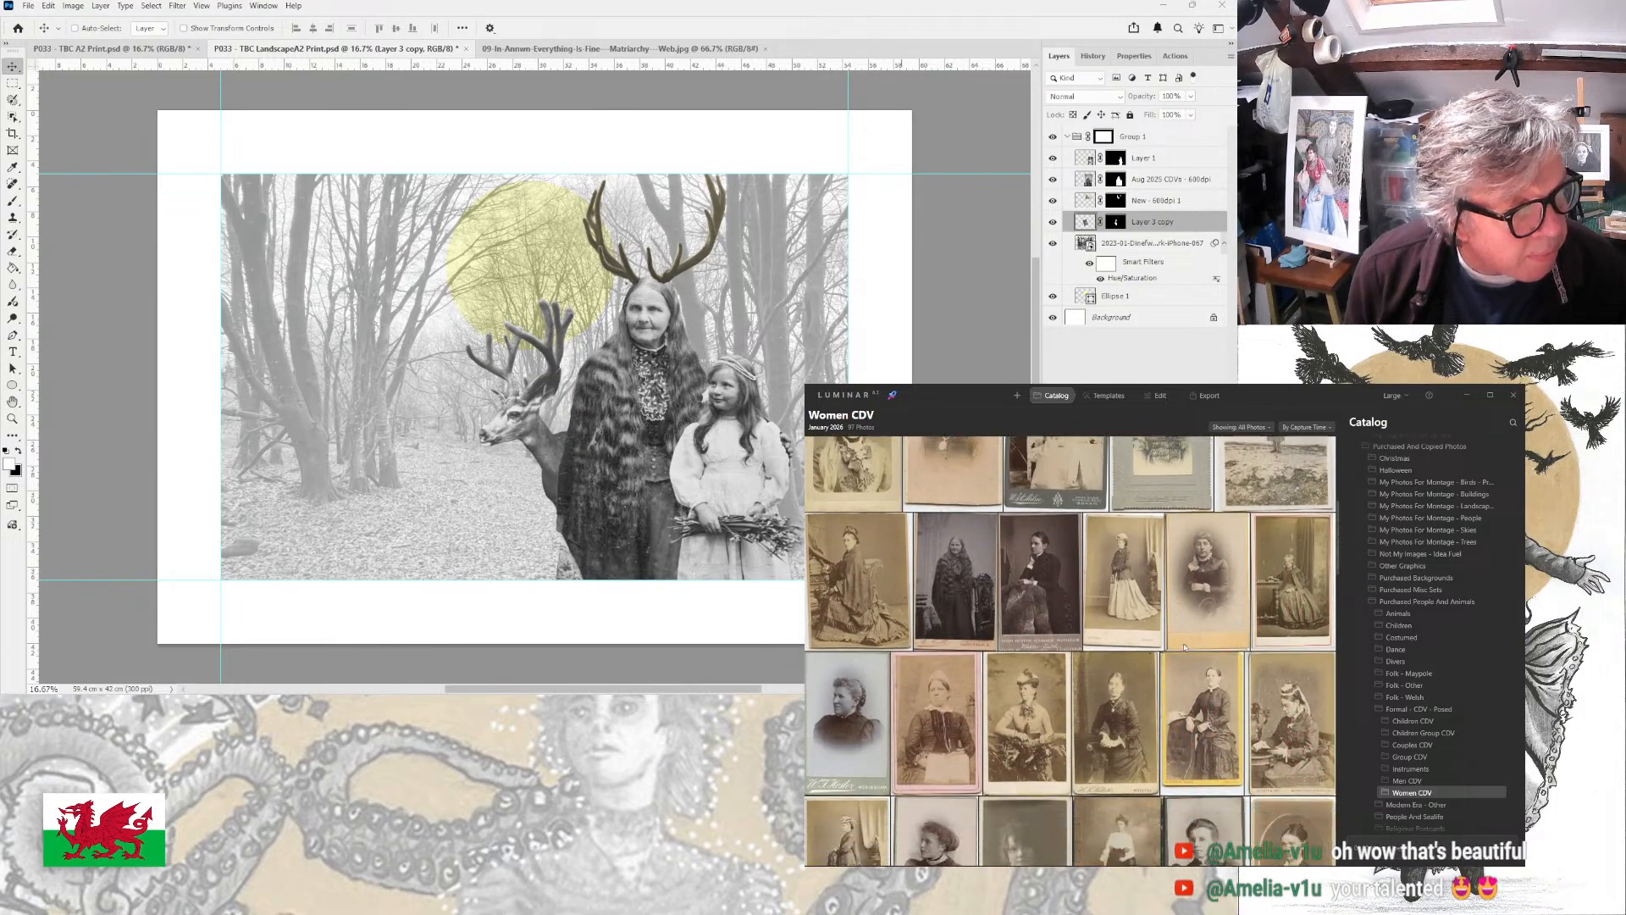
{"action": "scroll", "coordinate": [1185, 648], "scroll_direction": "down", "scroll_amount": 5}
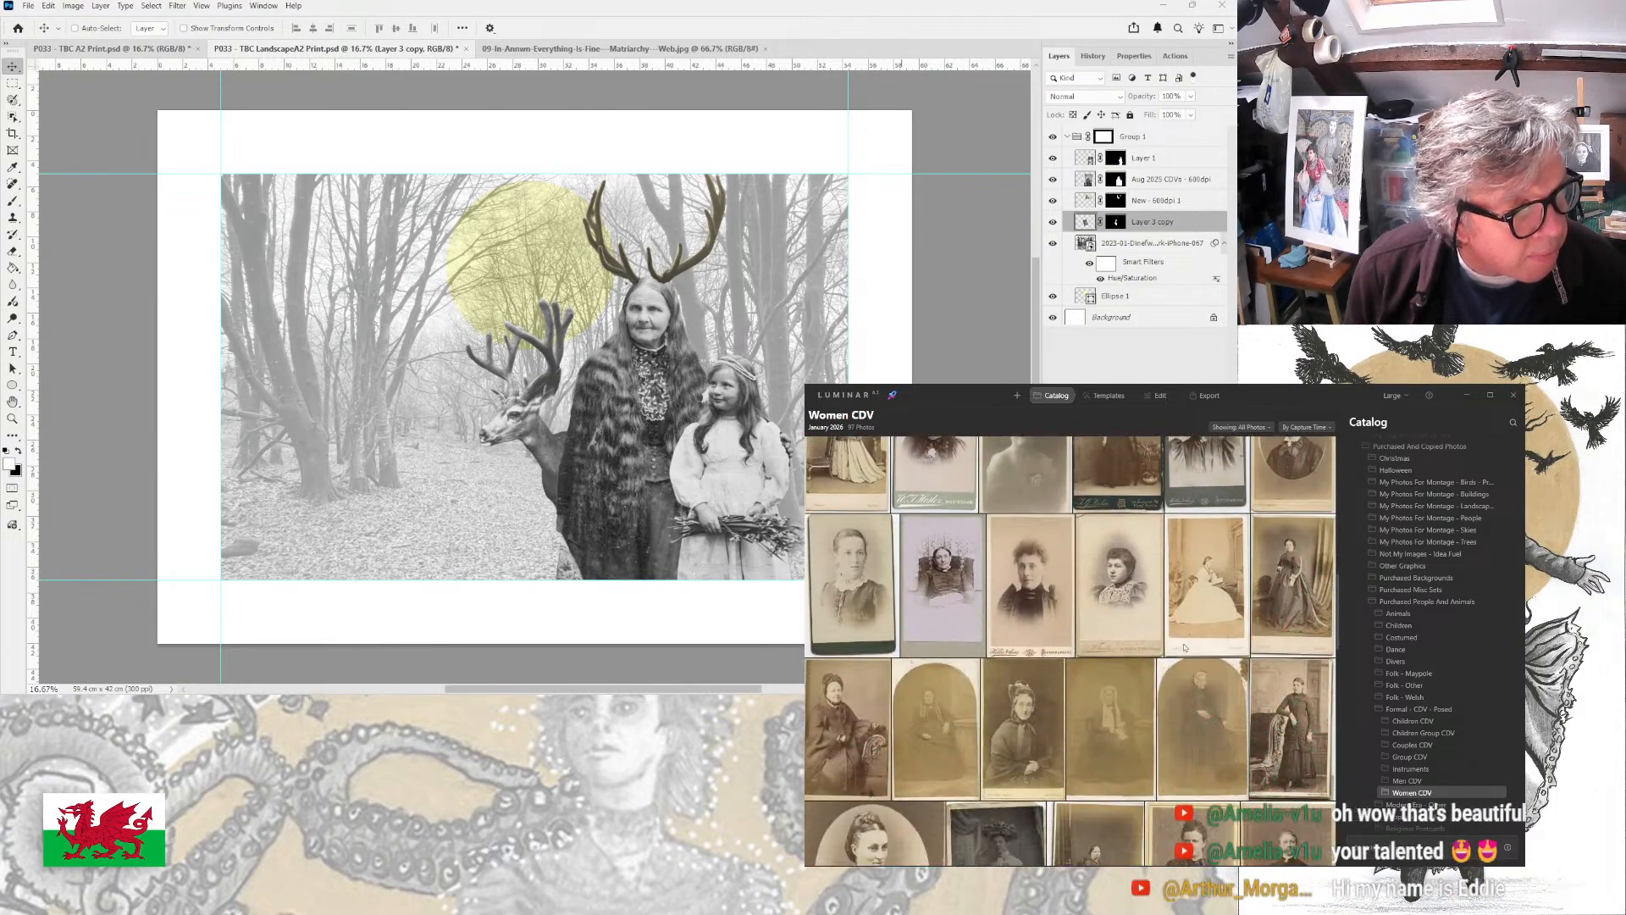
{"action": "scroll", "coordinate": [1185, 648], "scroll_direction": "down", "scroll_amount": 3}
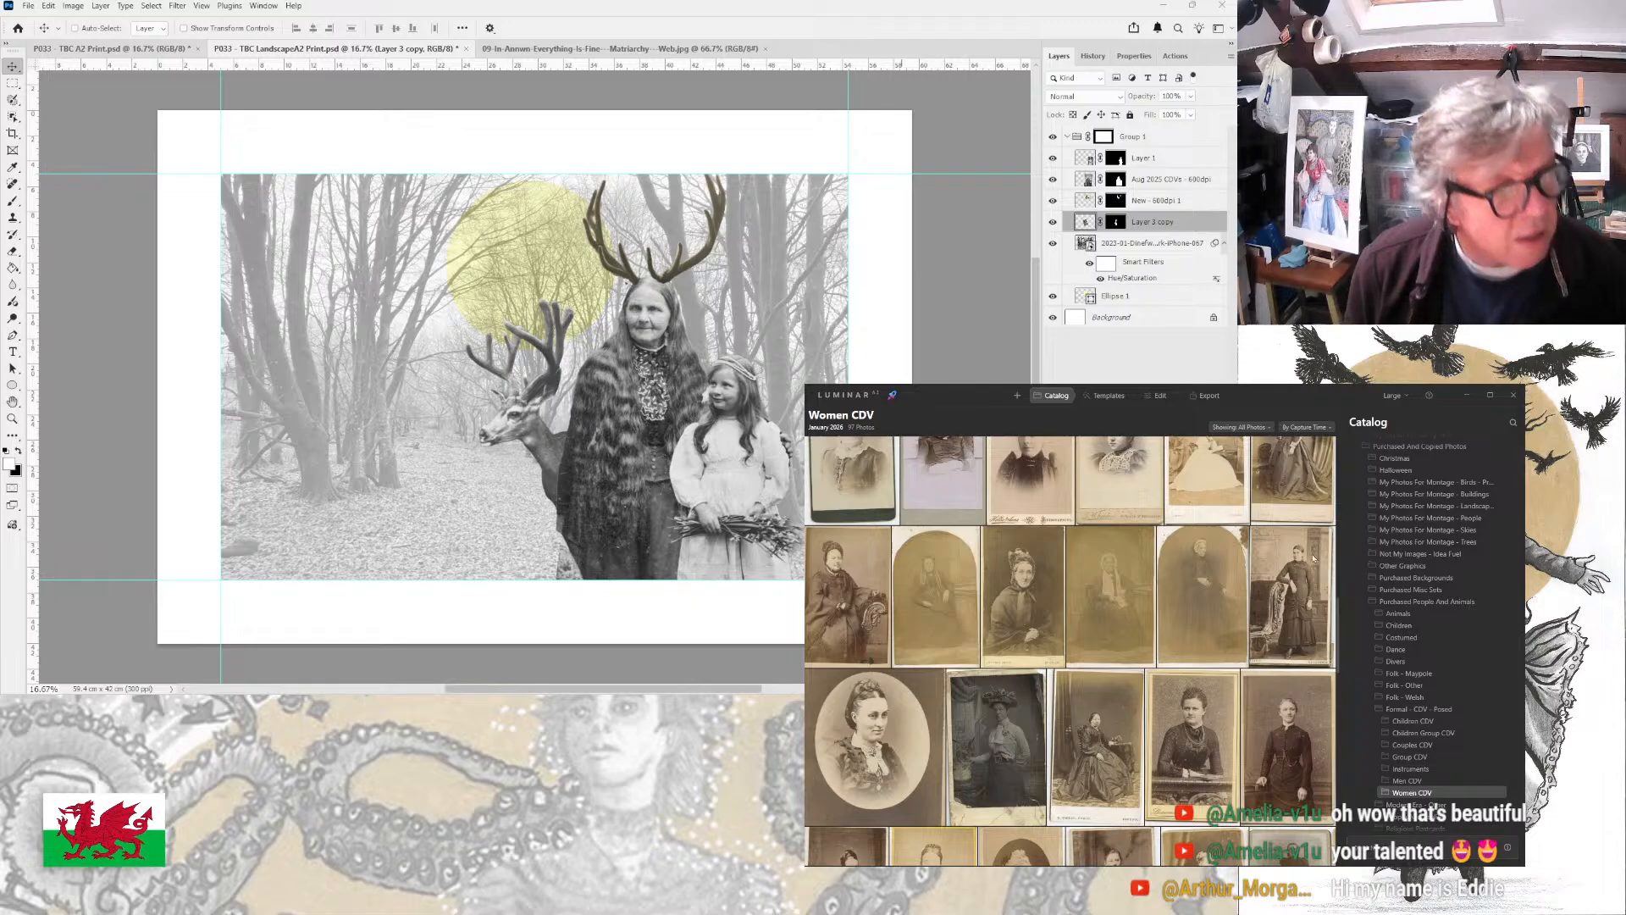
{"action": "left_click", "coordinate": [1270, 595]}
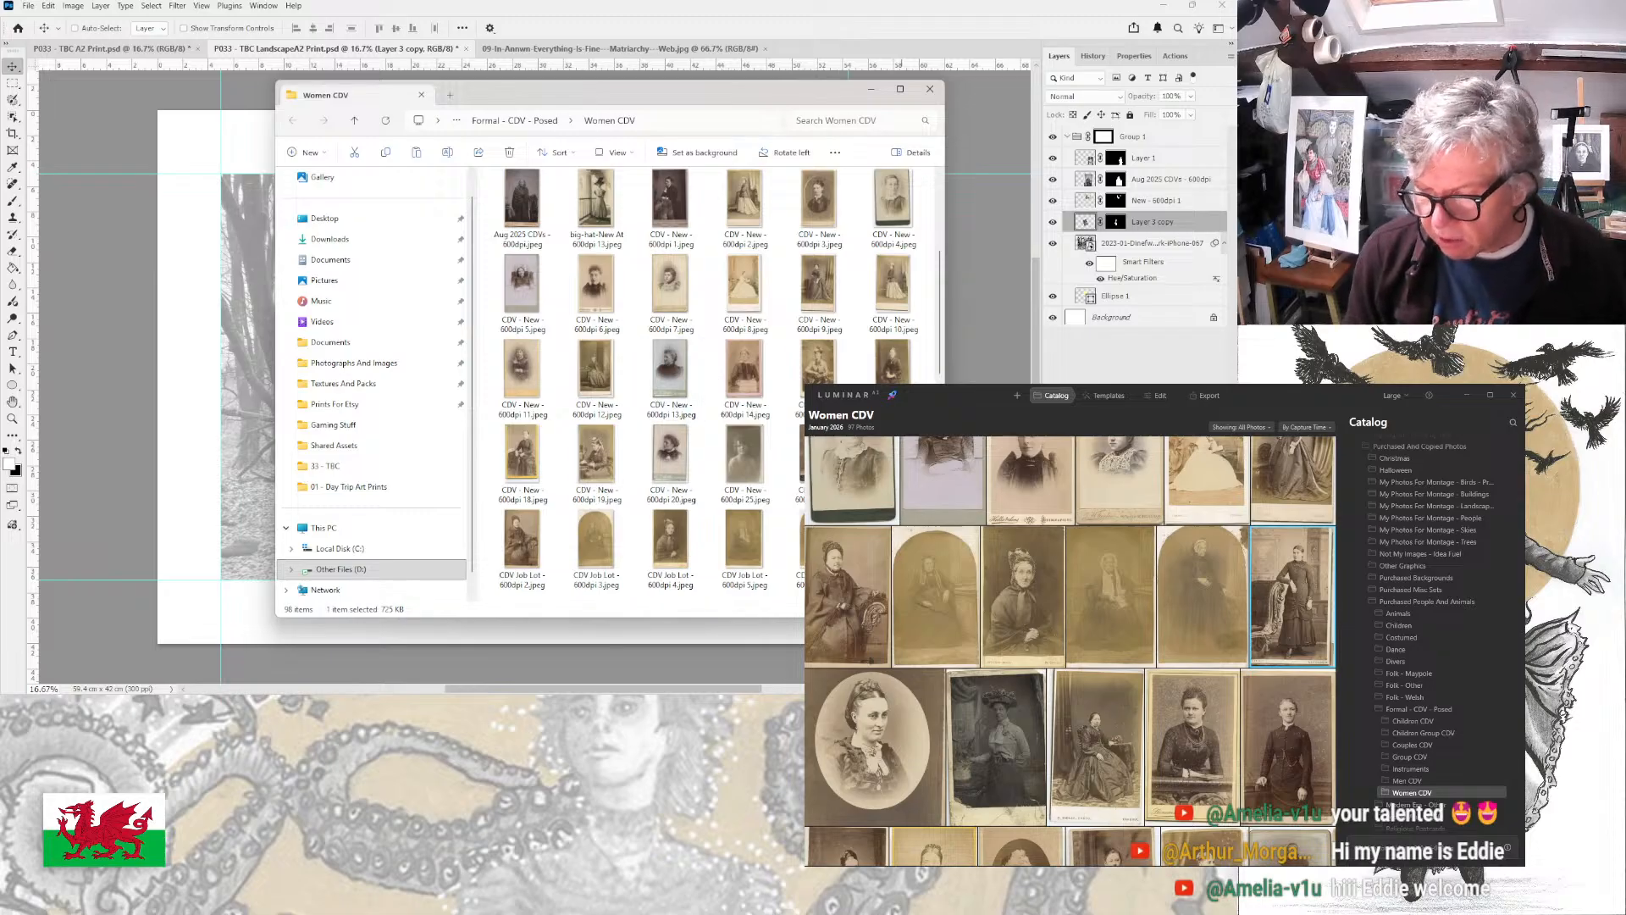
- Open the portrait of the standing woman in the long dark dress in Photoshop and crop it to her figure
{"action": "right_click", "coordinate": [899, 168]}
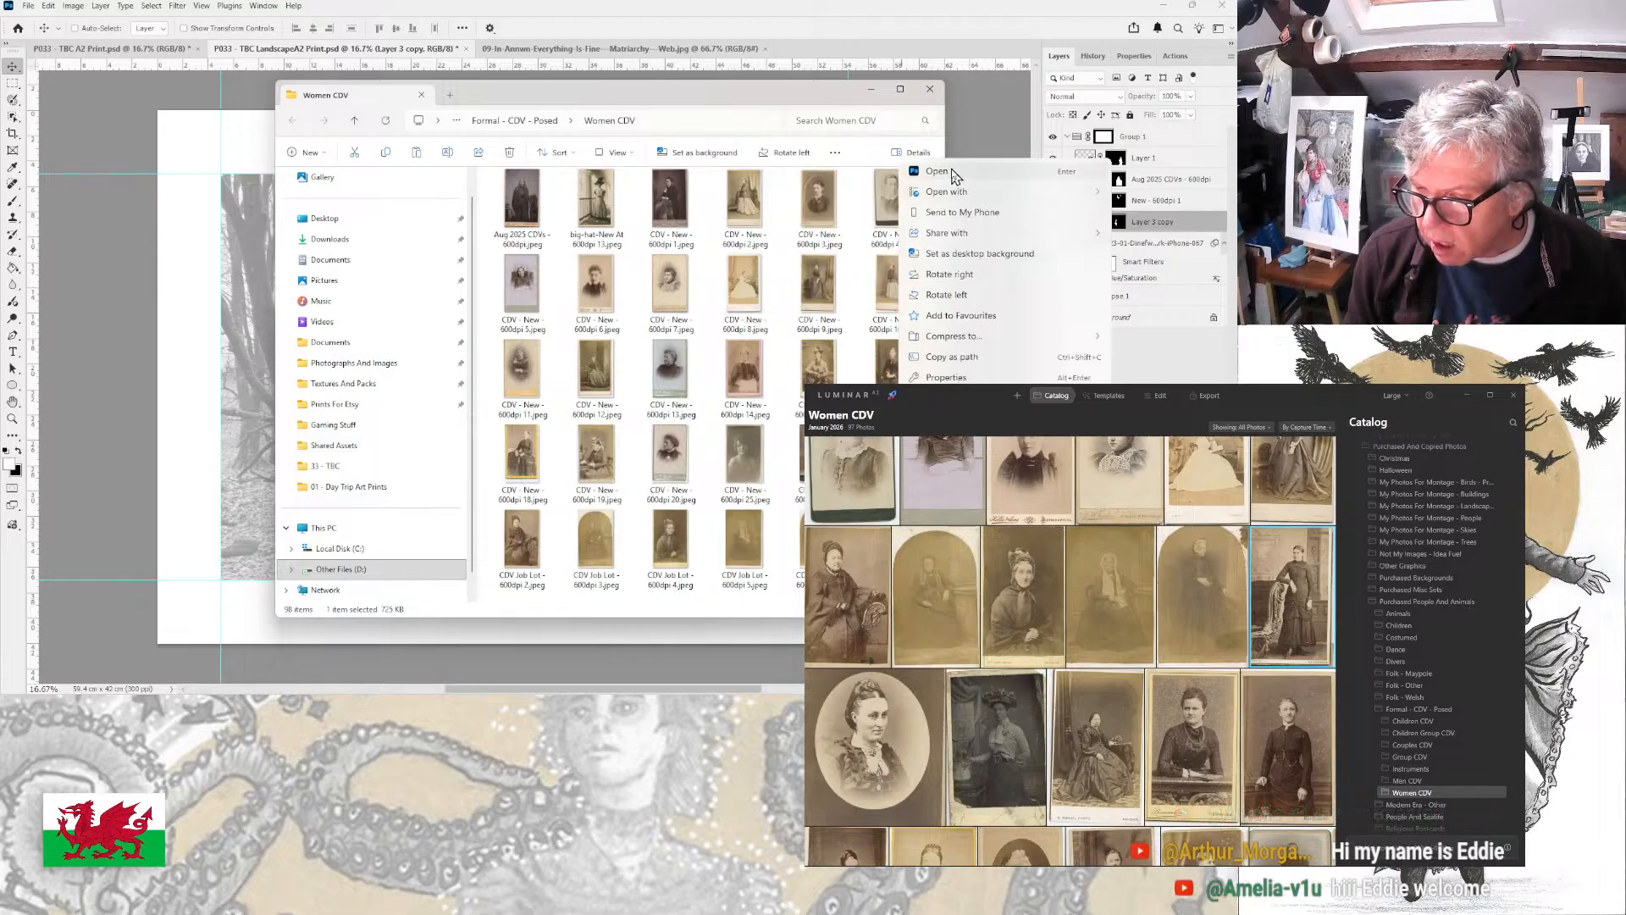
{"action": "left_click", "coordinate": [951, 171]}
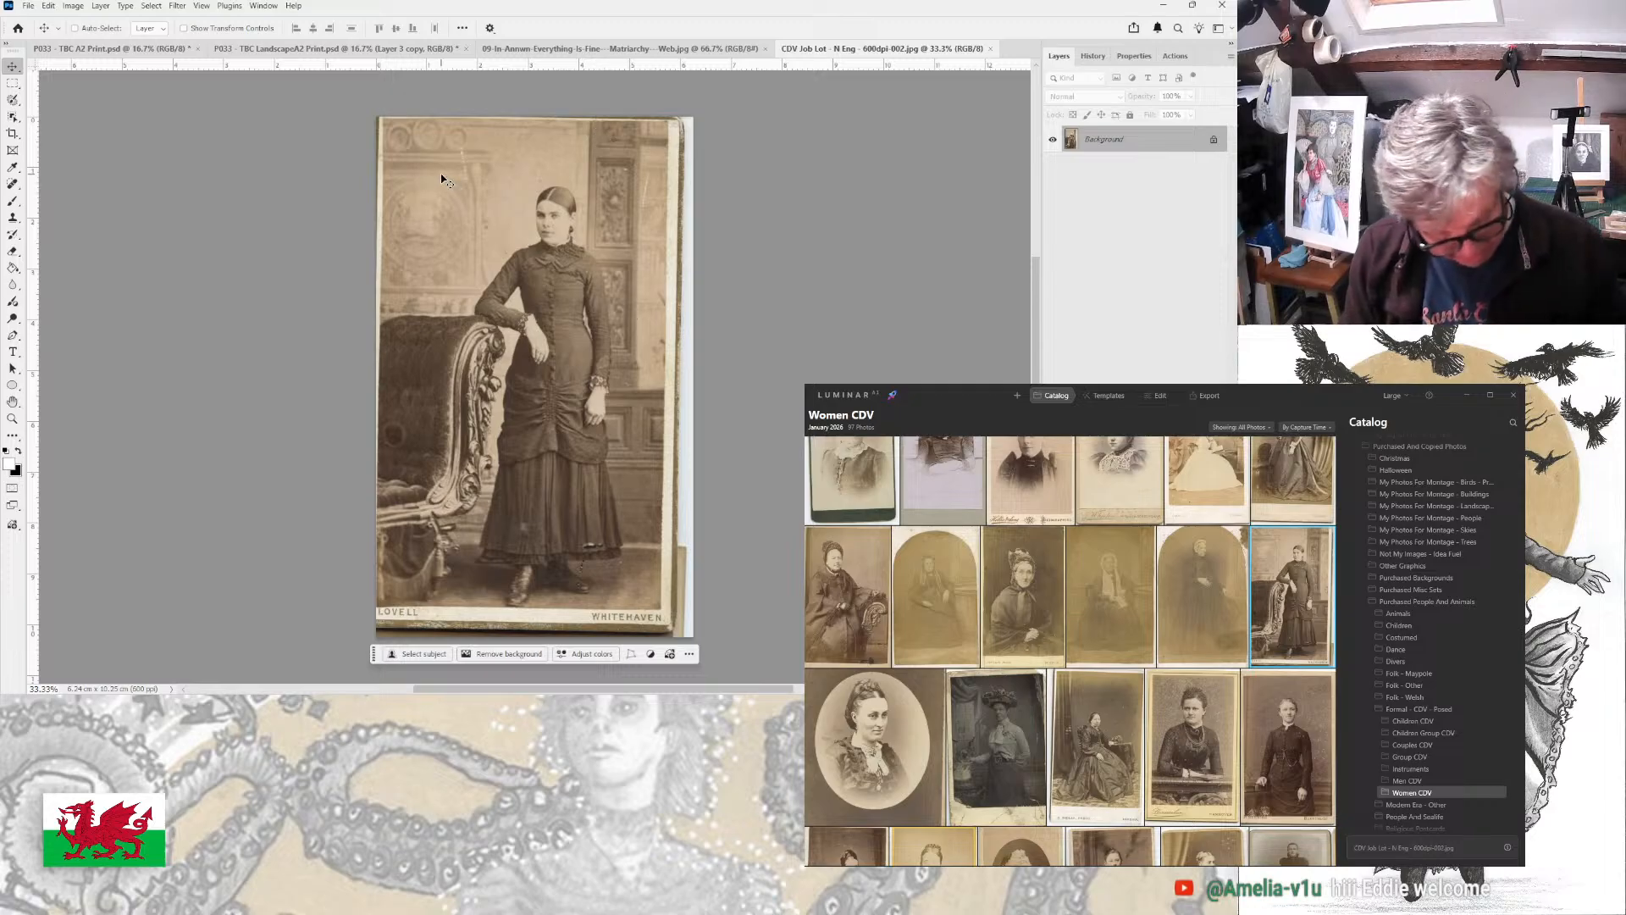
{"action": "key", "text": "m"}
{"action": "left_click_drag", "start_coordinate": [442, 160], "coordinate": [646, 607]}
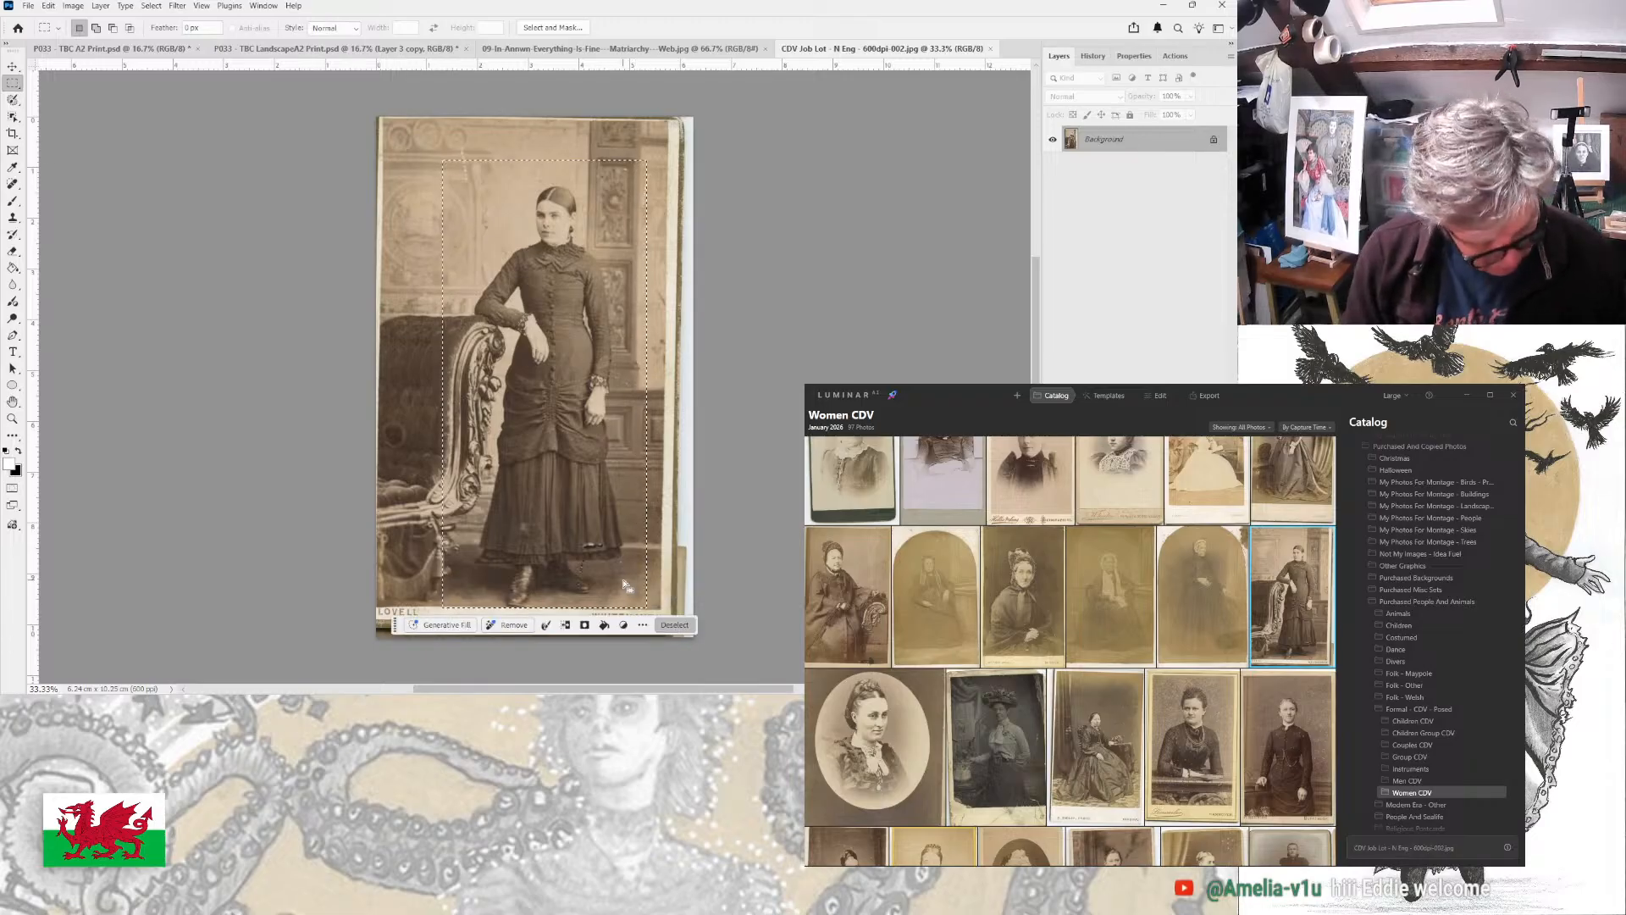
{"action": "key", "text": "alt+i"}
{"action": "key", "text": "p"}
- Remove the portrait's background and copy the cut-out woman into the landscape A2 collage
{"action": "key", "text": "ctrl+d"}
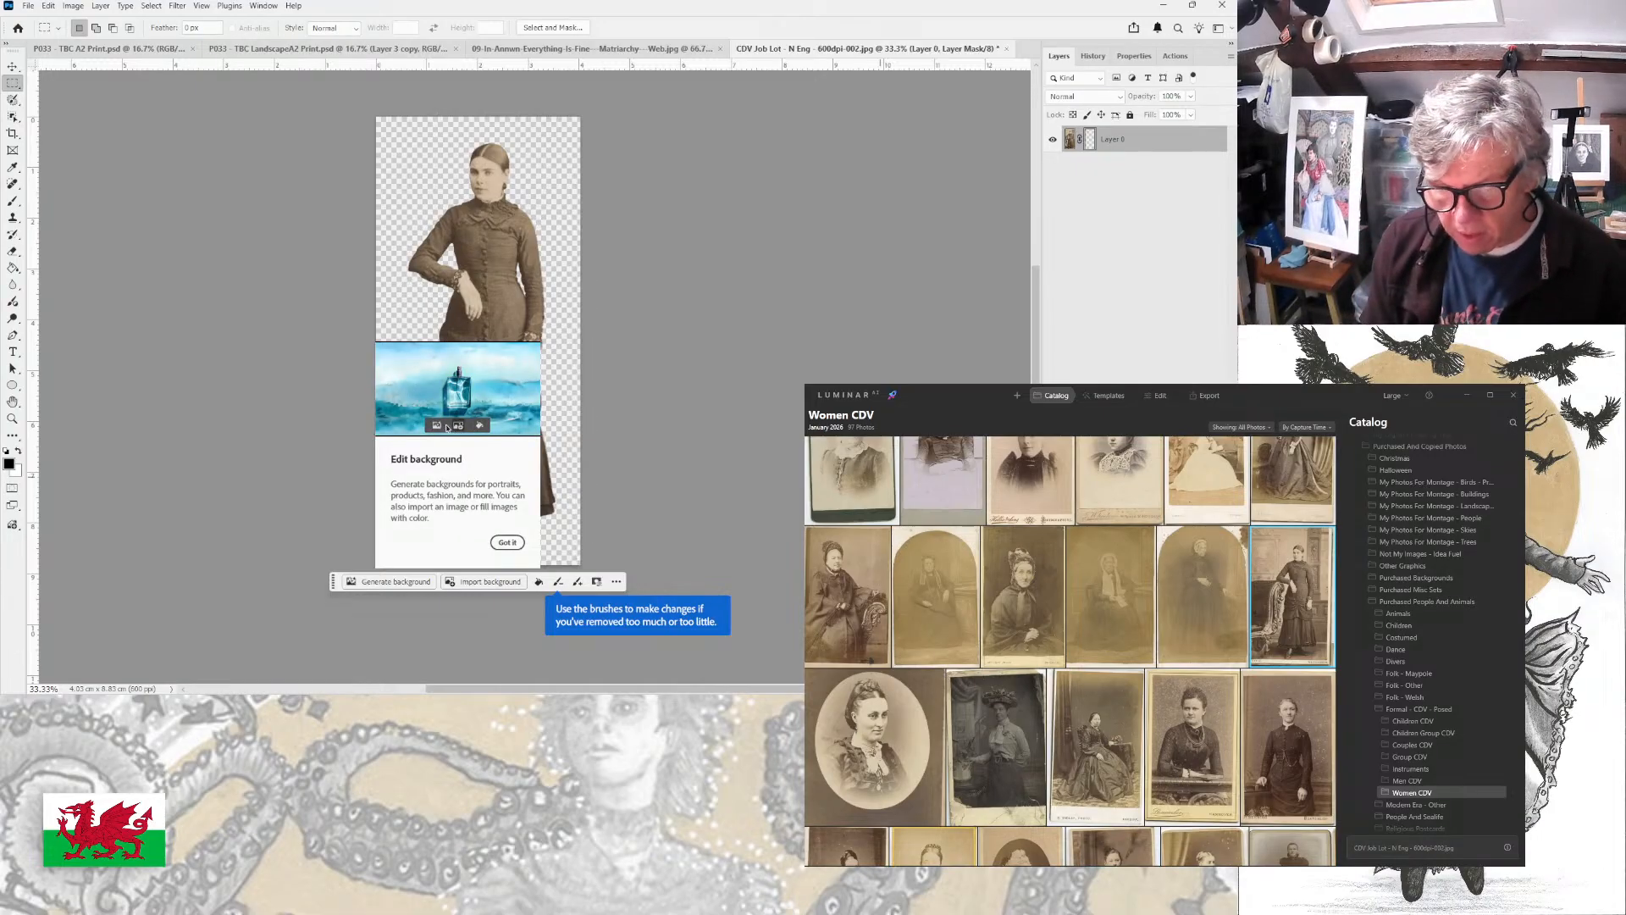
{"action": "left_click", "coordinate": [507, 542]}
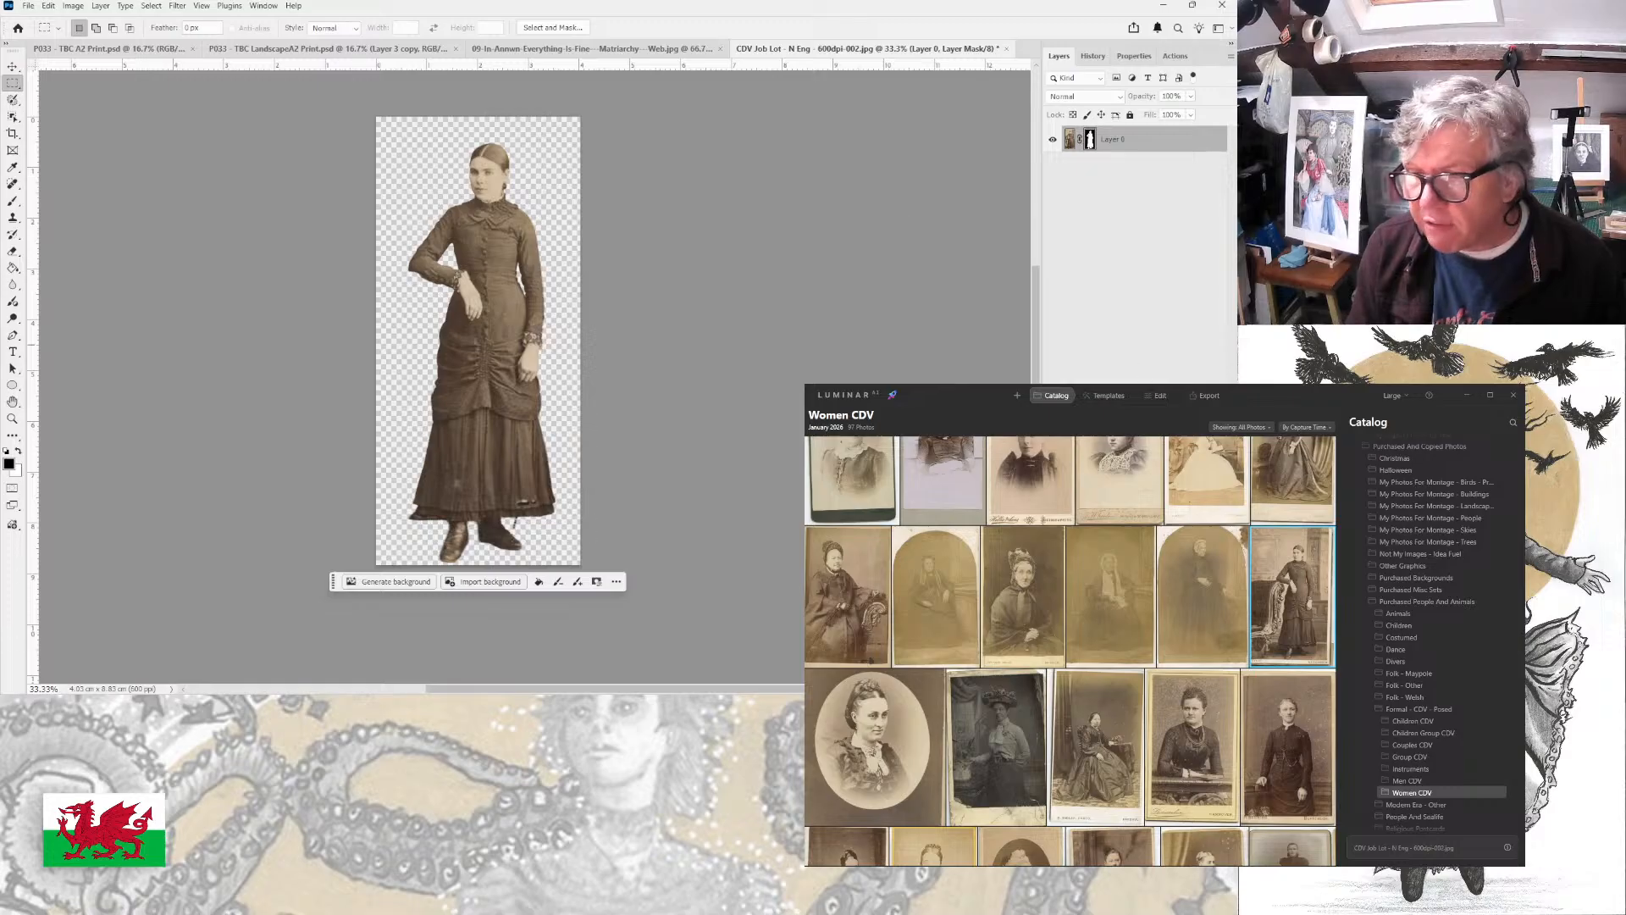
{"action": "left_click_drag", "start_coordinate": [1115, 141], "coordinate": [382, 328]}
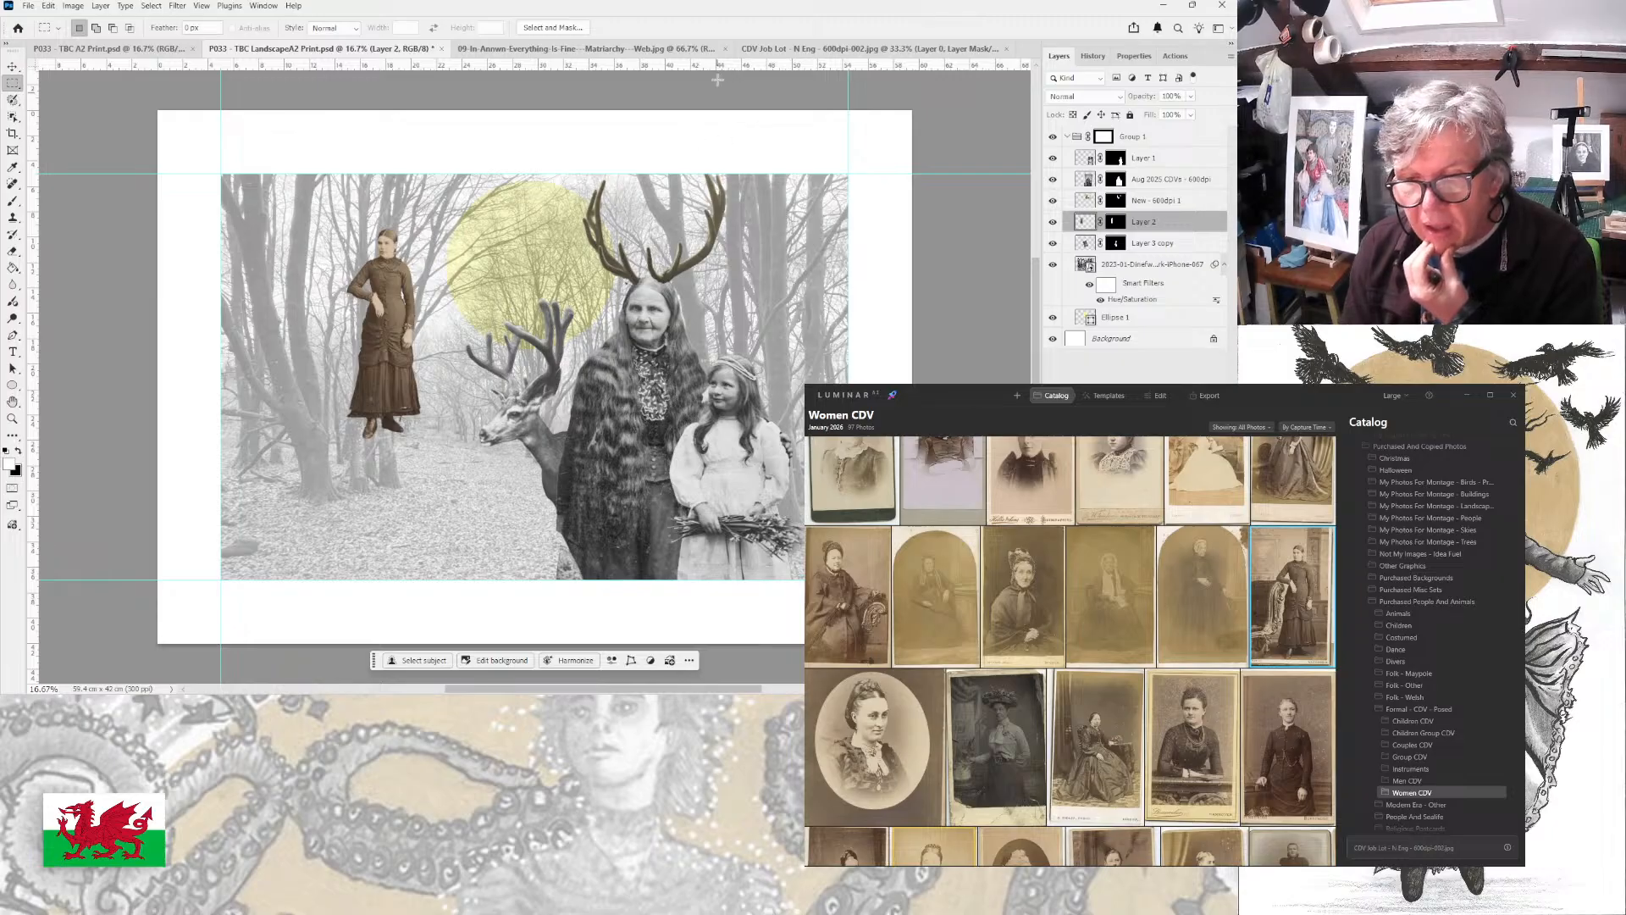
- Check the Matriarchy reference image and scale the cut-out woman in the landscape collage to about 164%
{"action": "left_click", "coordinate": [627, 49]}
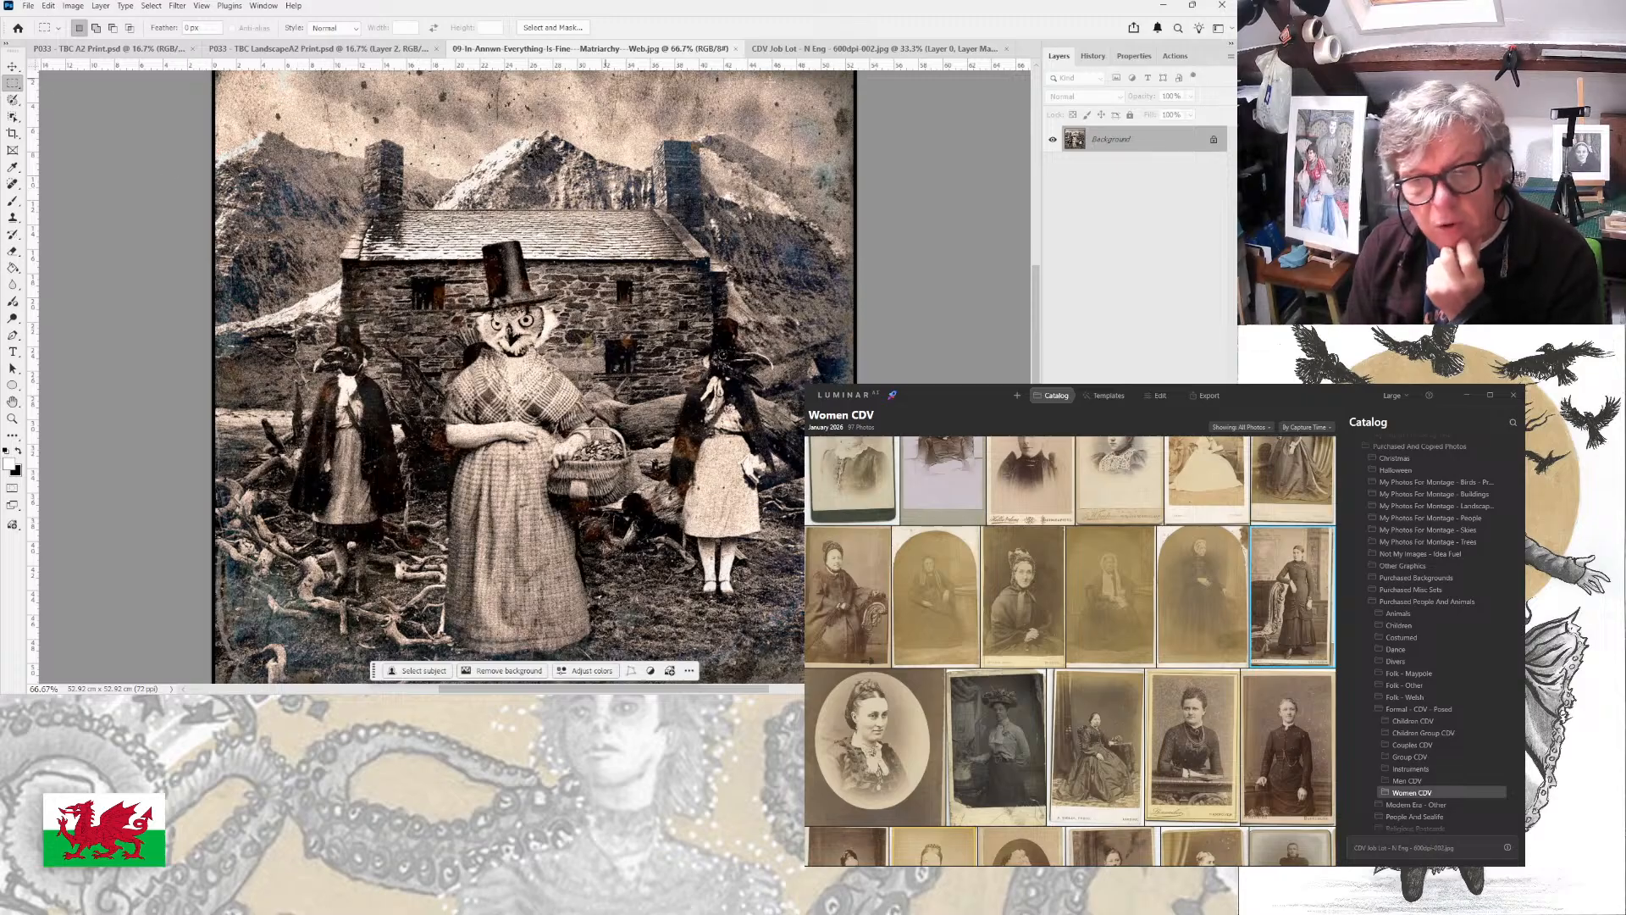
{"action": "left_click", "coordinate": [322, 49]}
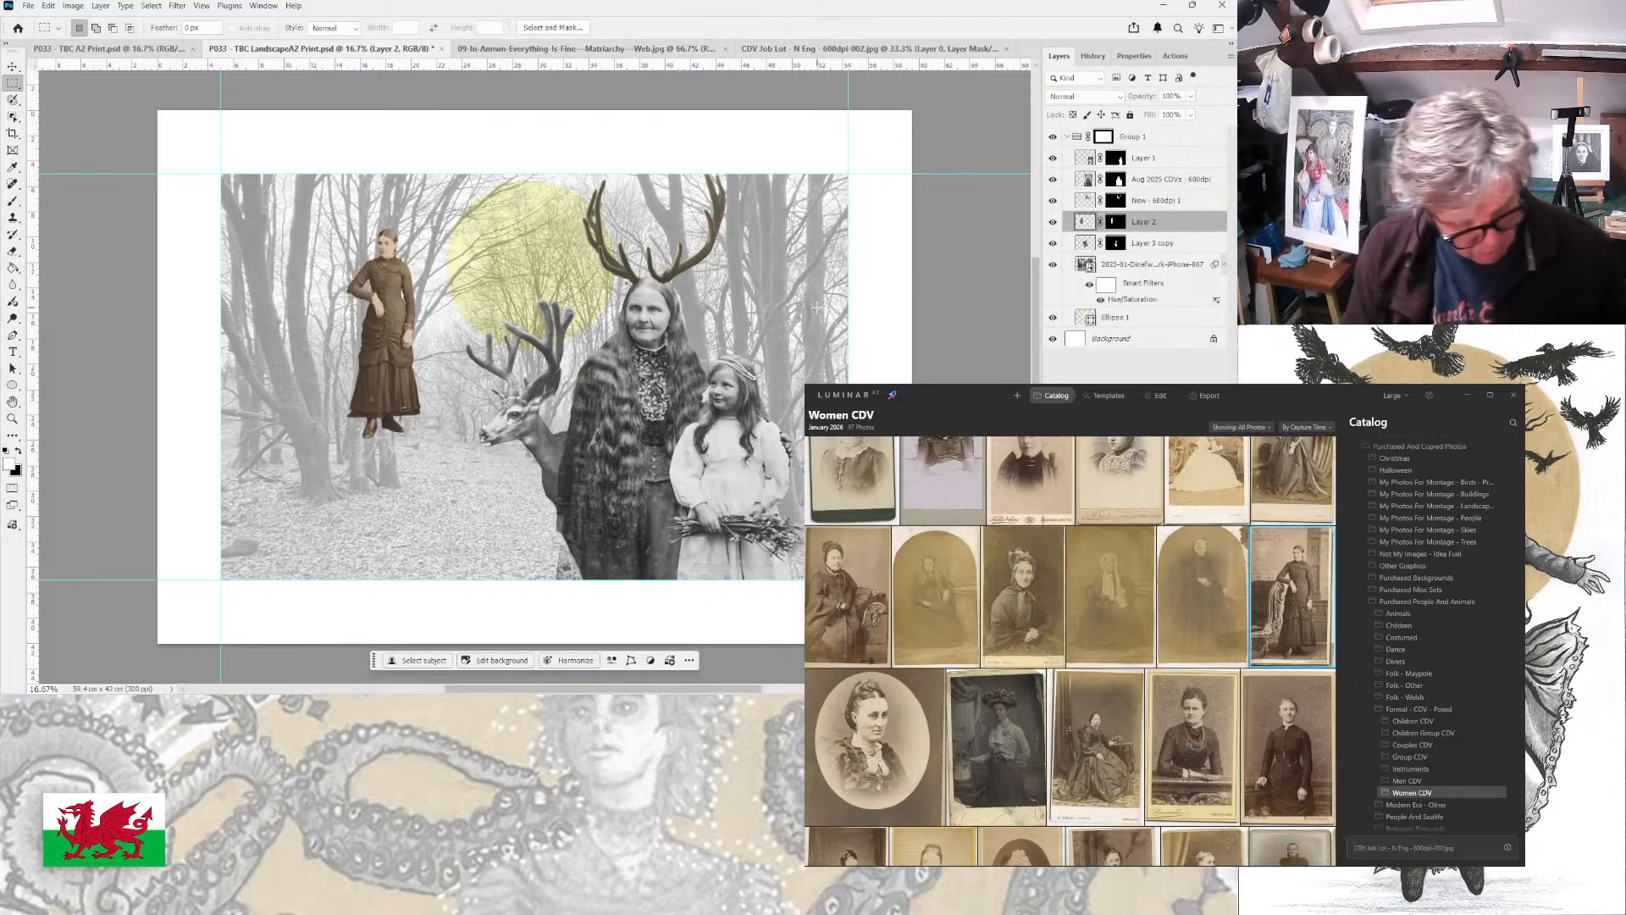
{"action": "key", "text": "ctrl+t"}
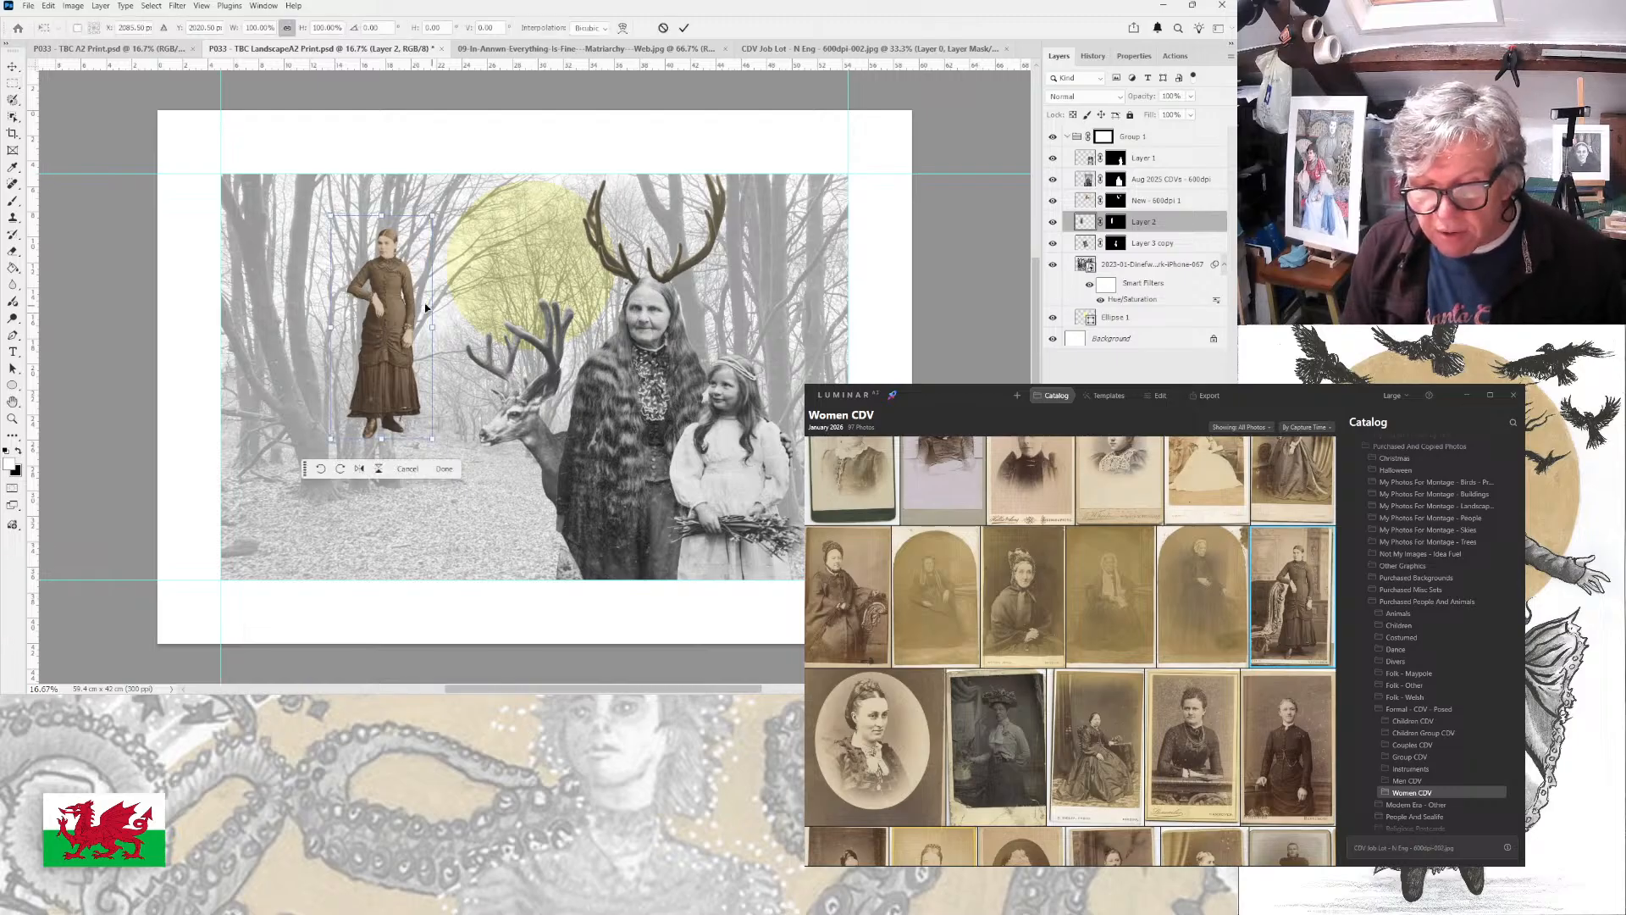
{"action": "left_click_drag", "start_coordinate": [432, 329], "coordinate": [498, 330]}
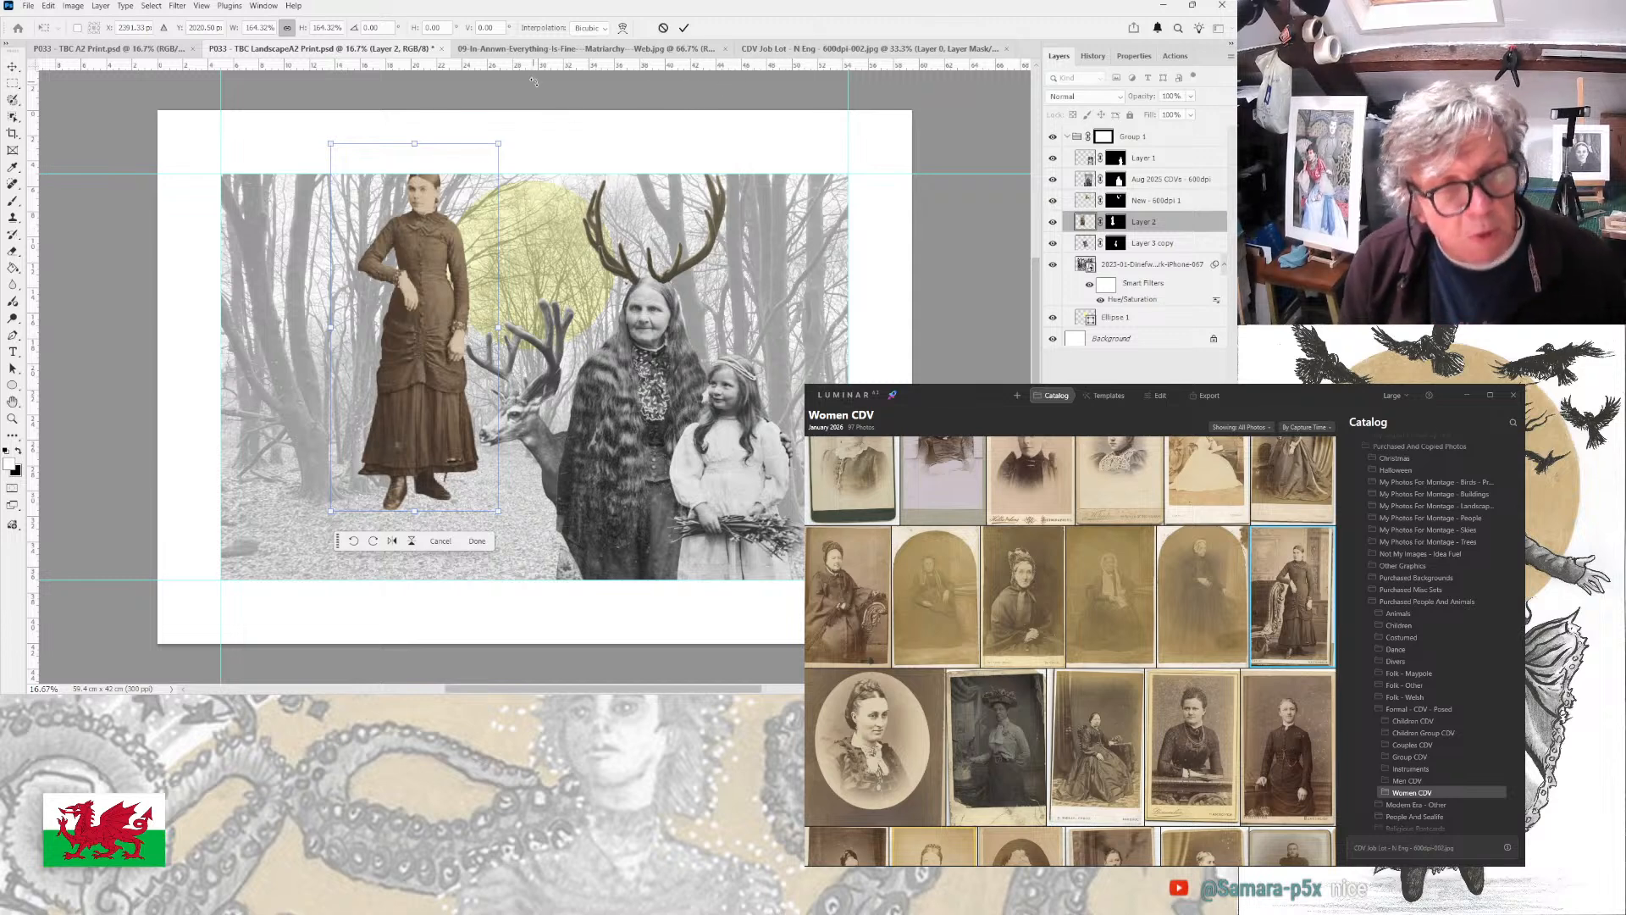
{"action": "left_click", "coordinate": [685, 32]}
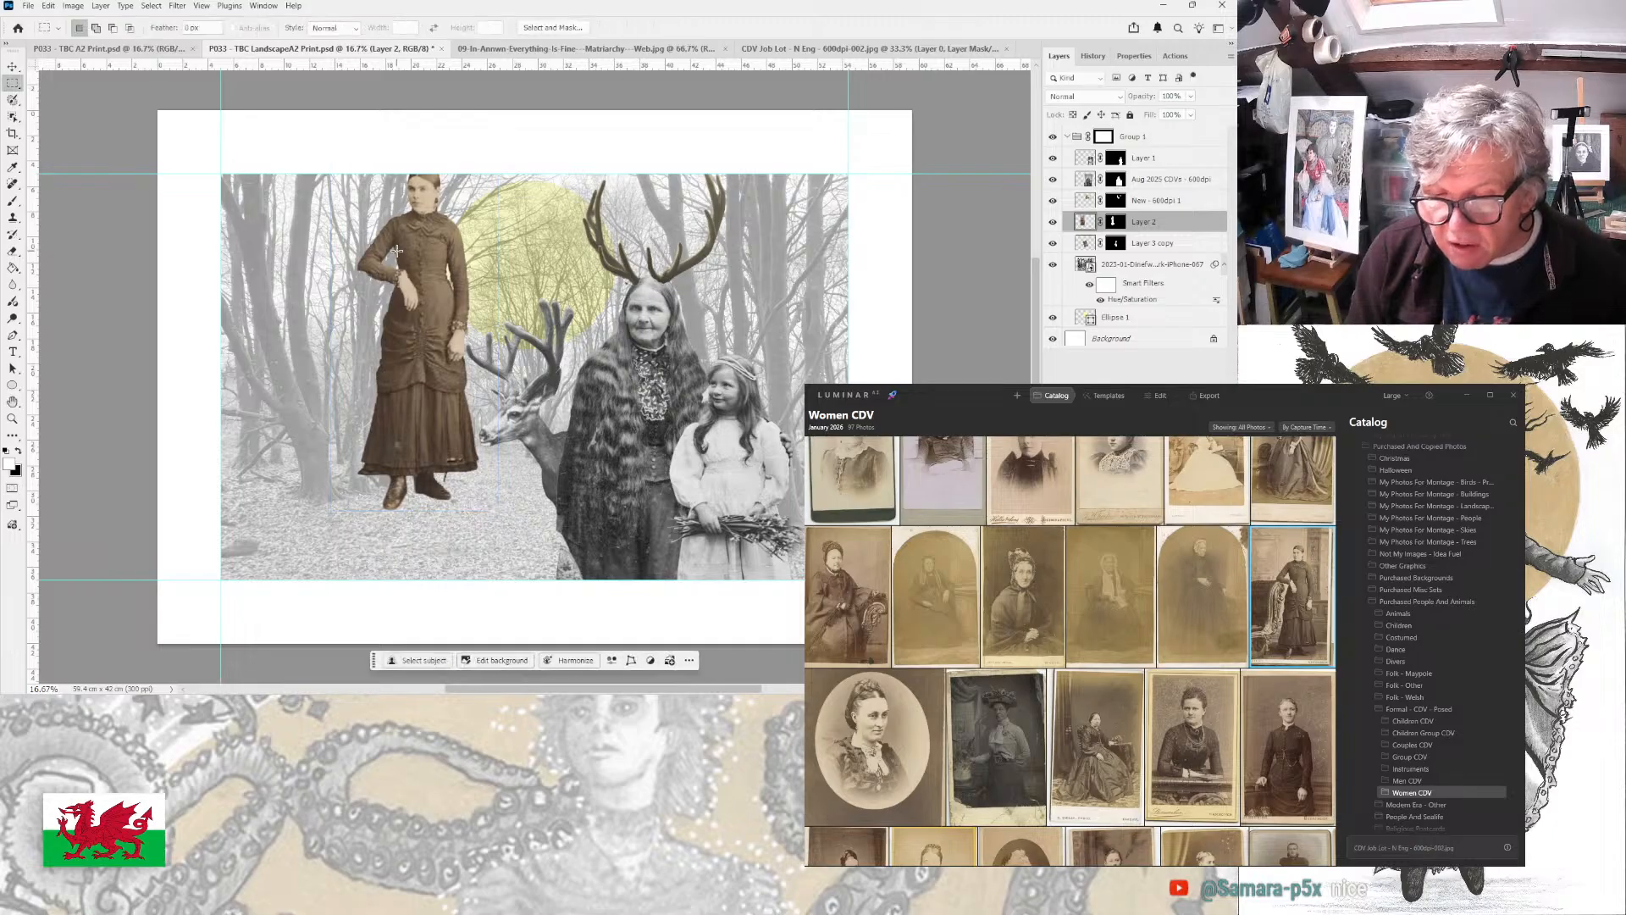
- Move the woman to the right of the girl and bring her layer to the front of Group 1
{"action": "key", "text": "v"}
{"action": "left_click_drag", "start_coordinate": [397, 250], "coordinate": [796, 389]}
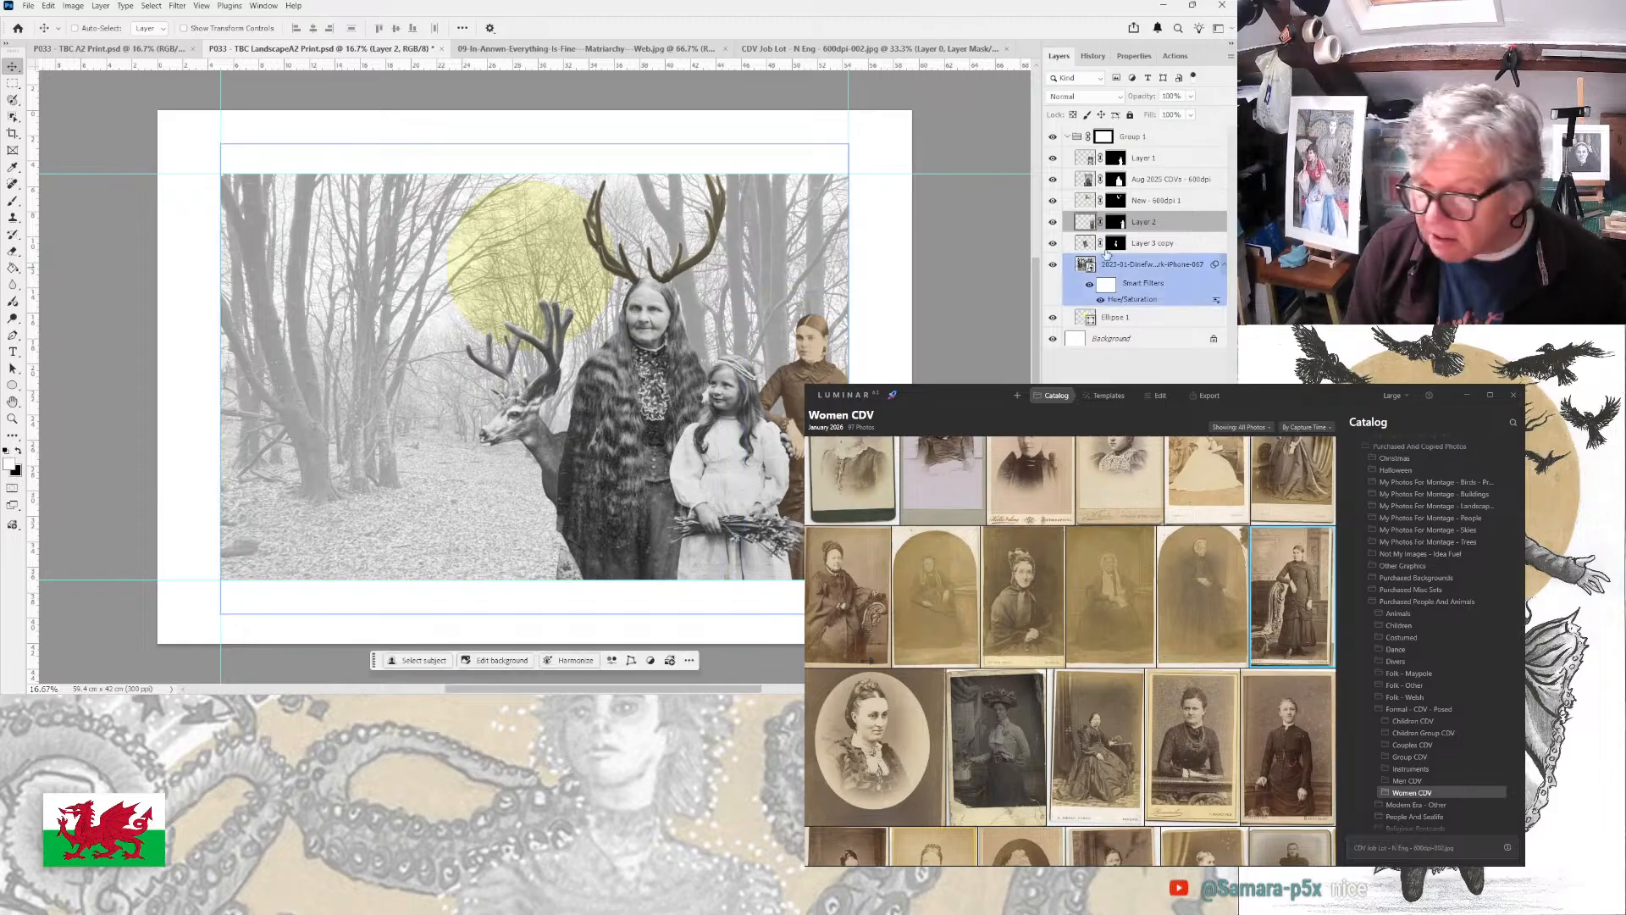
{"action": "left_click_drag", "start_coordinate": [1156, 225], "coordinate": [1162, 144]}
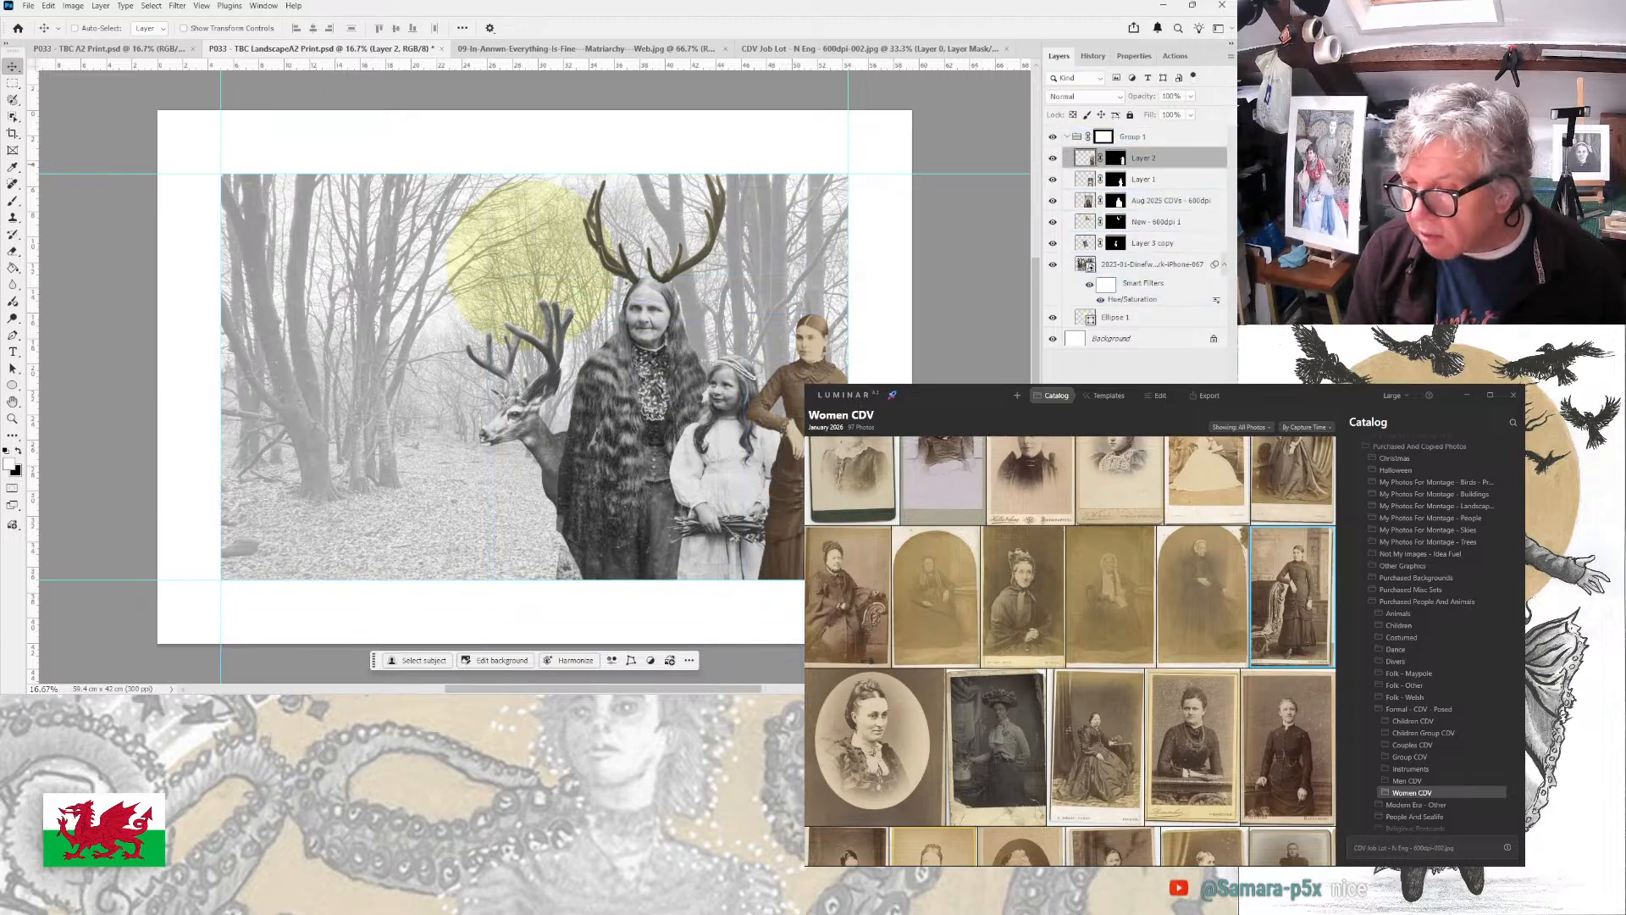
- Select the figure layers from Layer 2 down to Layer 3 copy and shift them slightly left together
{"action": "left_click", "coordinate": [1117, 243], "text": "shift"}
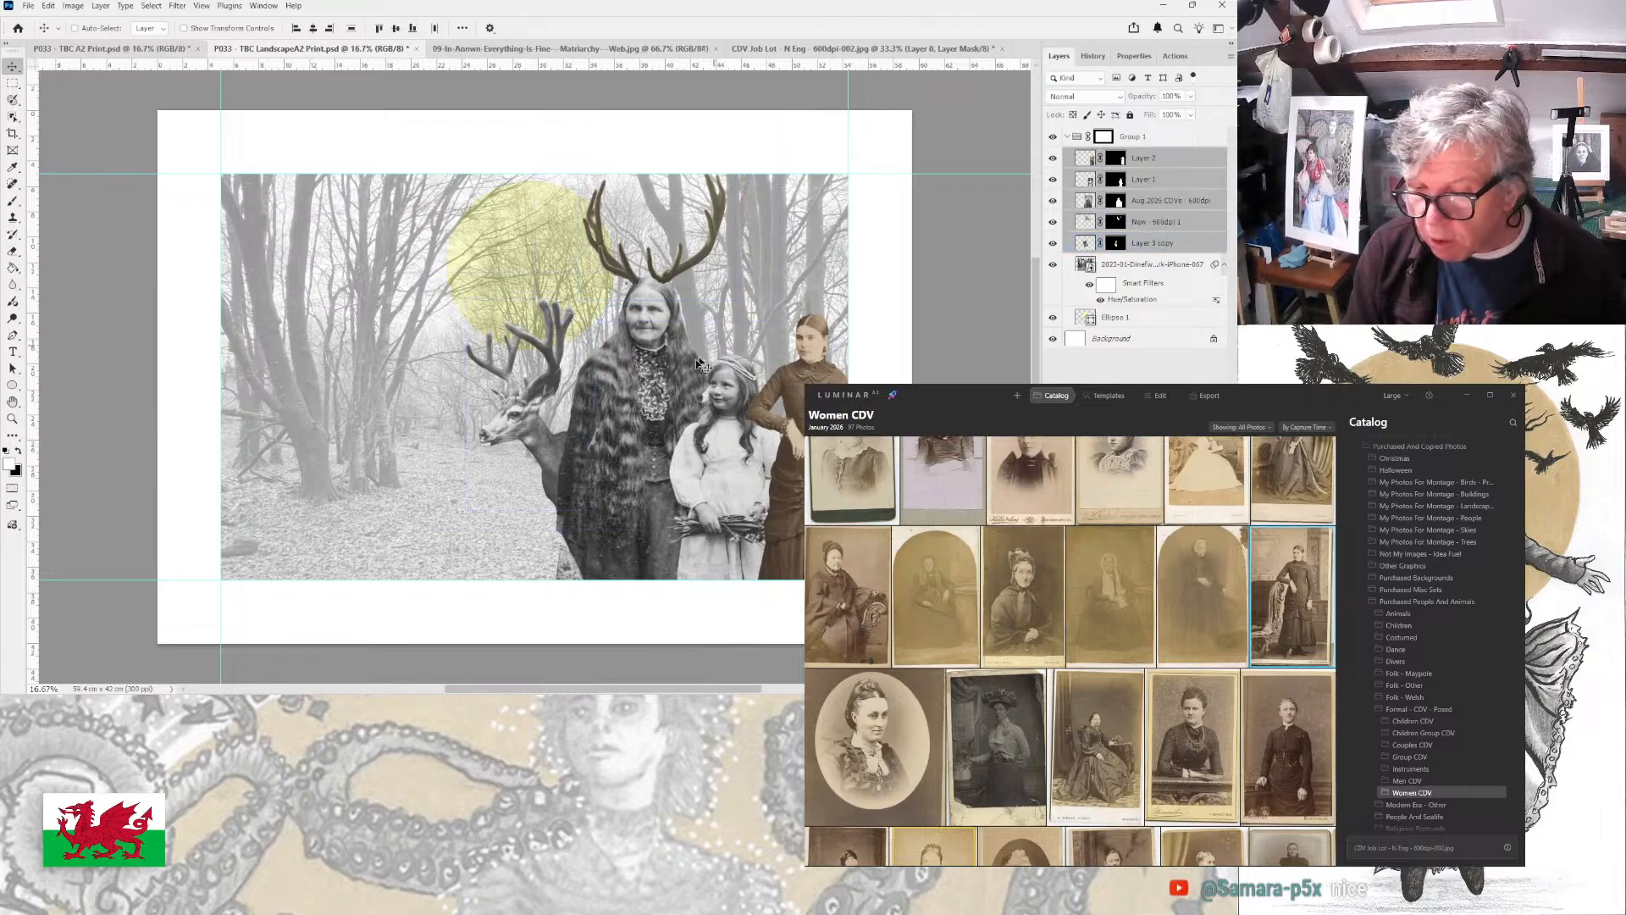
{"action": "left_click_drag", "start_coordinate": [674, 386], "coordinate": [641, 385]}
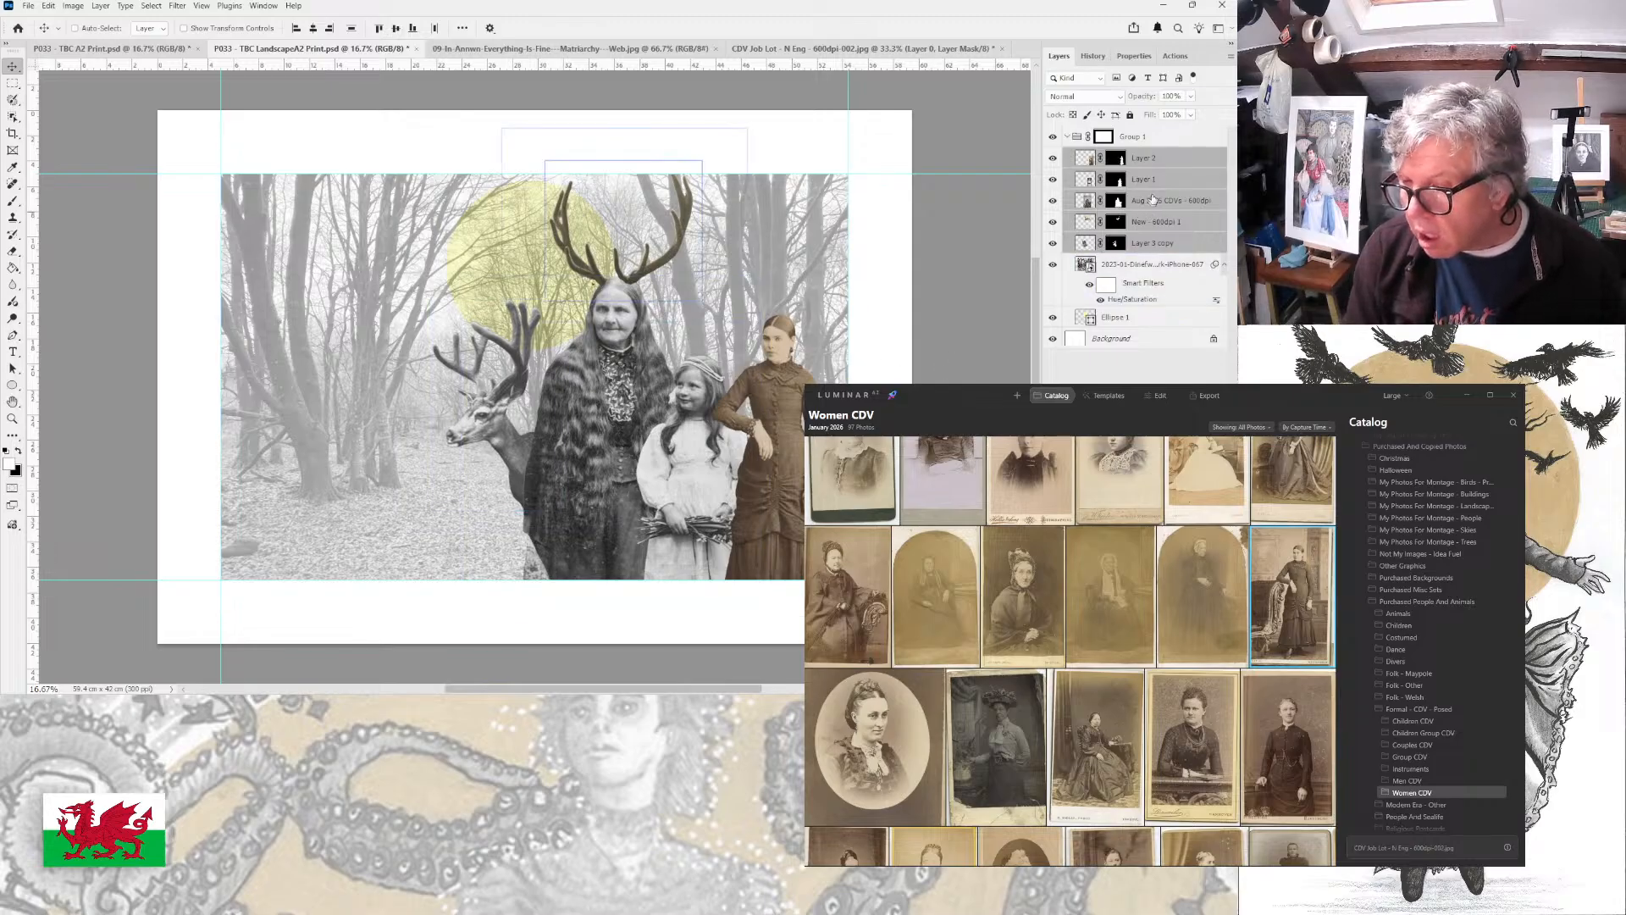
{"action": "left_click", "coordinate": [1133, 138]}
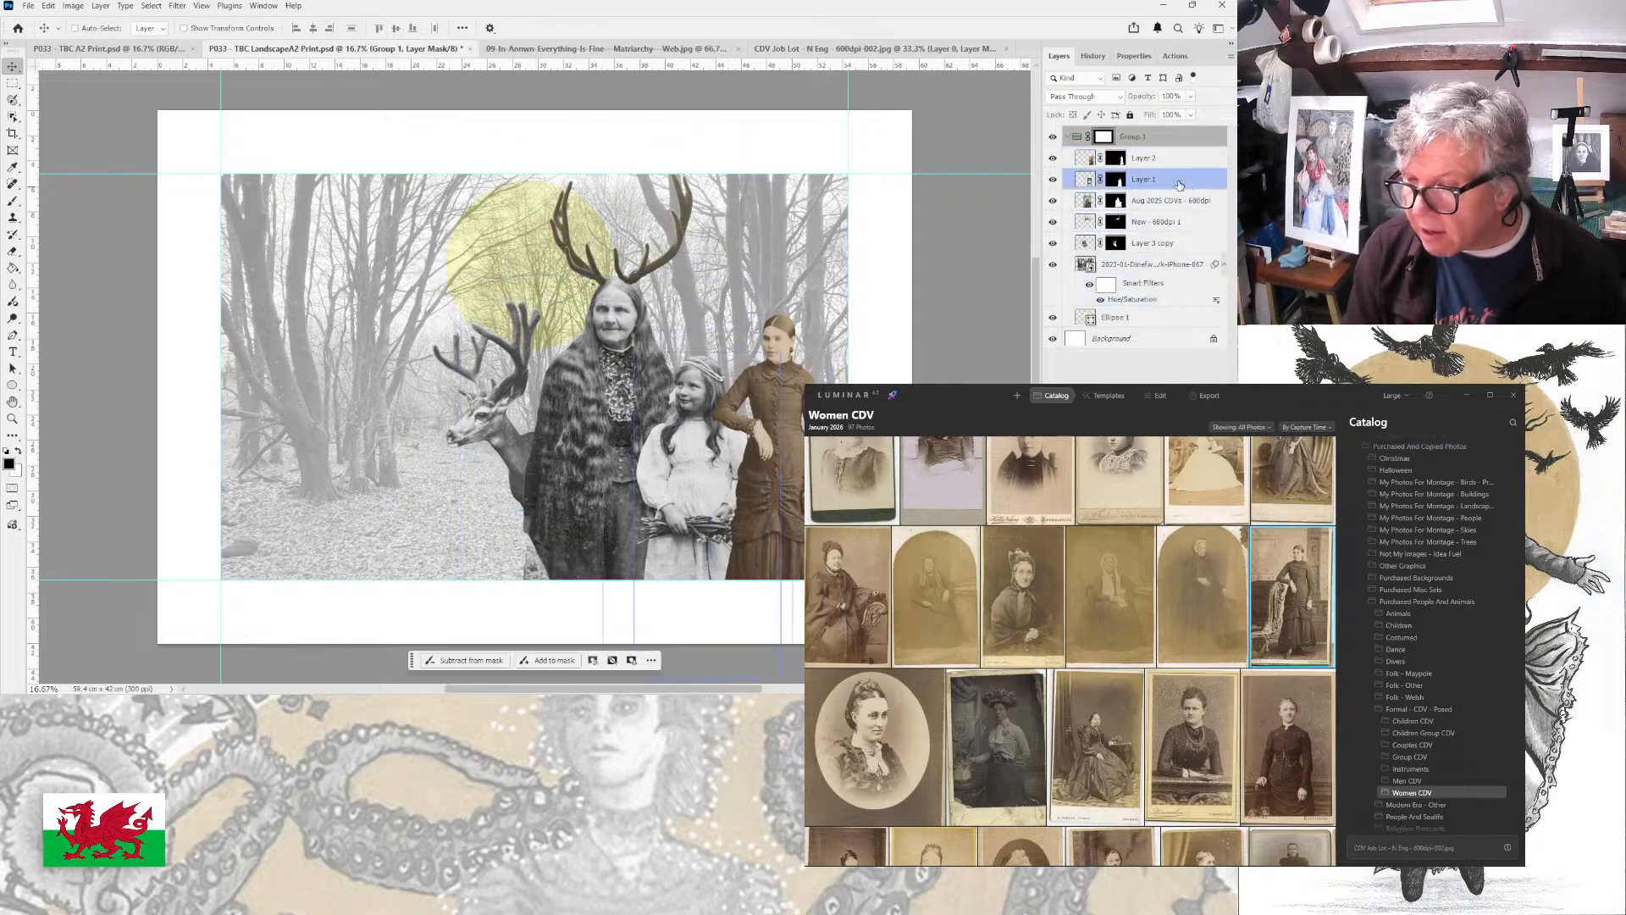
- Scale the standing woman on Layer 2 to about 135% and reposition her beside the girl at the picture's right edge
{"action": "left_click", "coordinate": [1171, 160]}
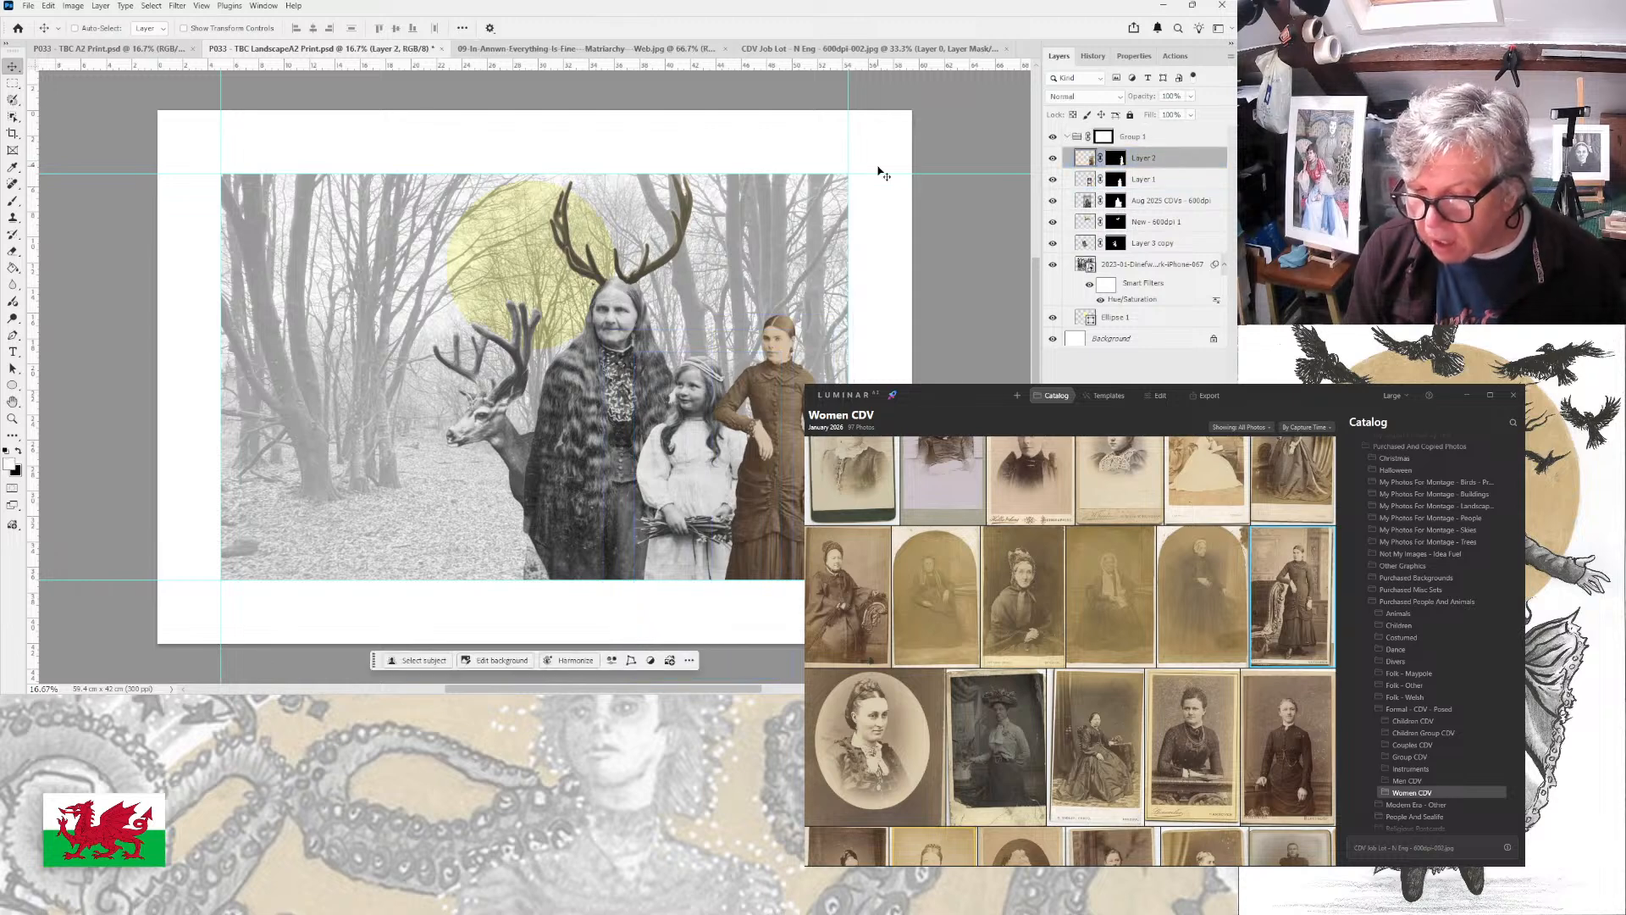
{"action": "key", "text": "ctrl+t"}
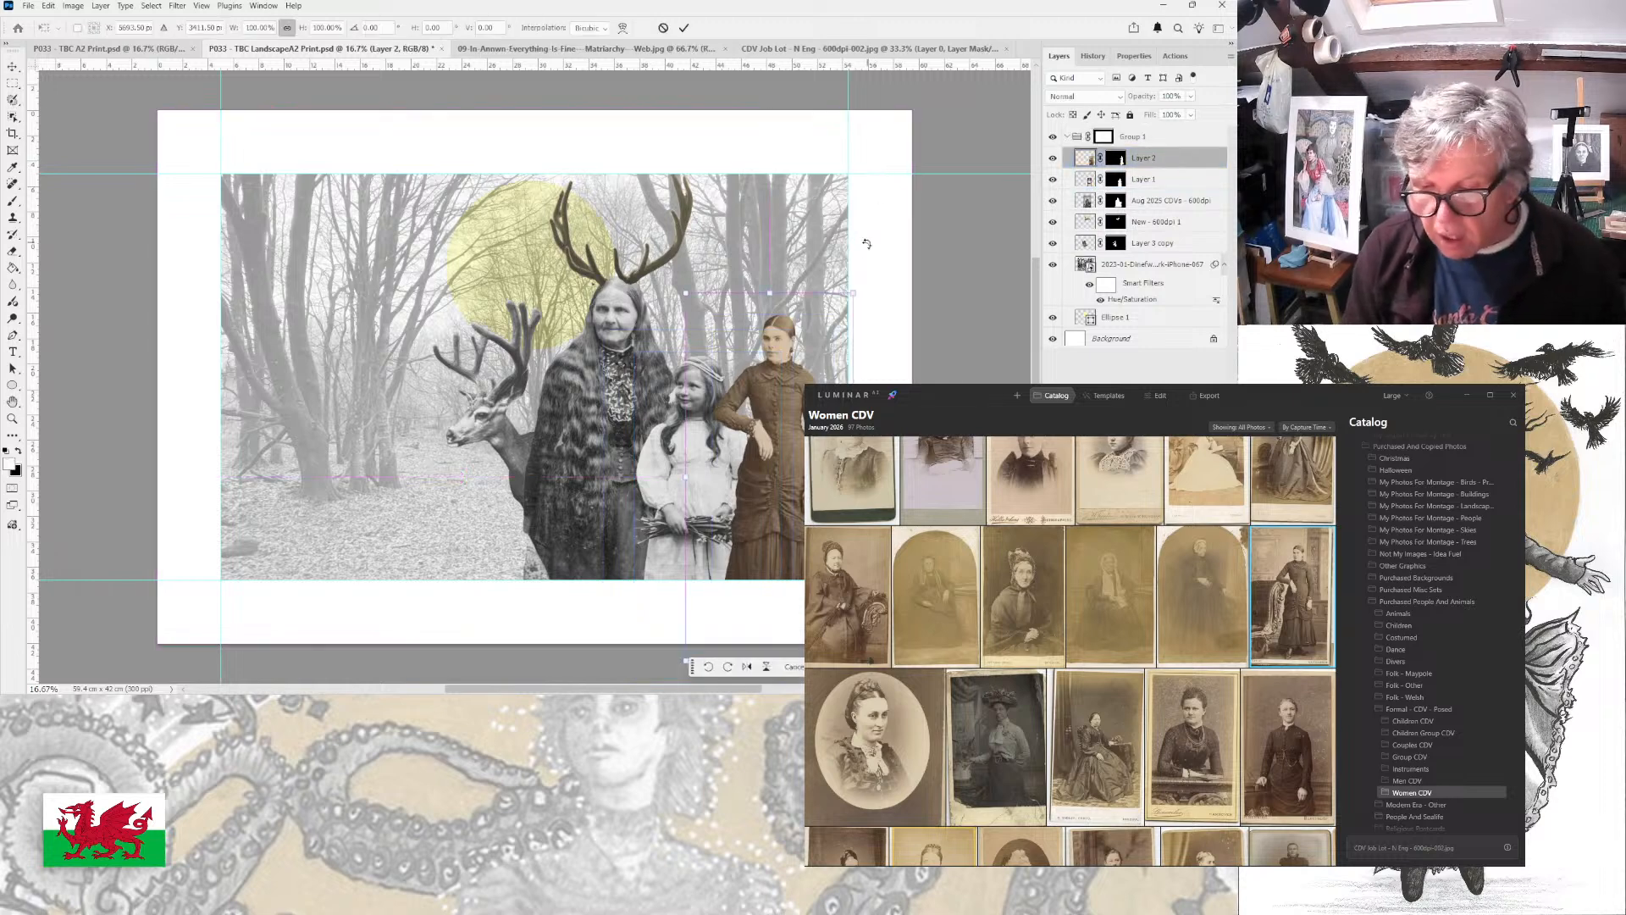
{"action": "left_click_drag", "start_coordinate": [767, 294], "coordinate": [769, 196]}
{"action": "left_click_drag", "start_coordinate": [790, 359], "coordinate": [801, 413]}
{"action": "left_click_drag", "start_coordinate": [900, 254], "coordinate": [913, 225]}
{"action": "left_click_drag", "start_coordinate": [829, 346], "coordinate": [829, 366]}
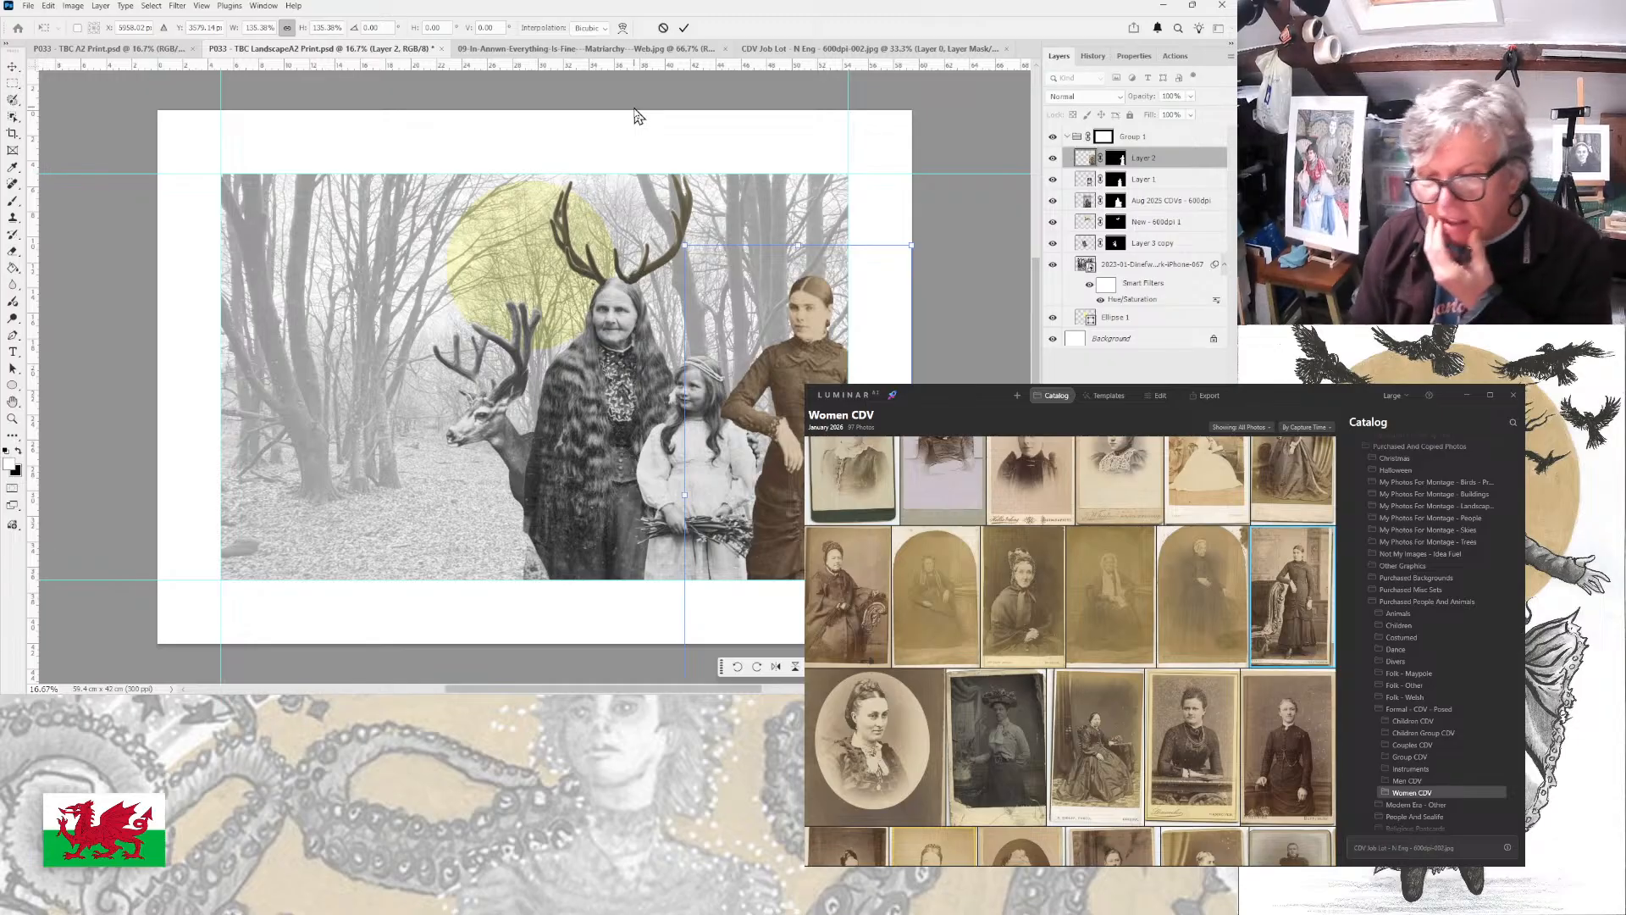
{"action": "left_click", "coordinate": [686, 31]}
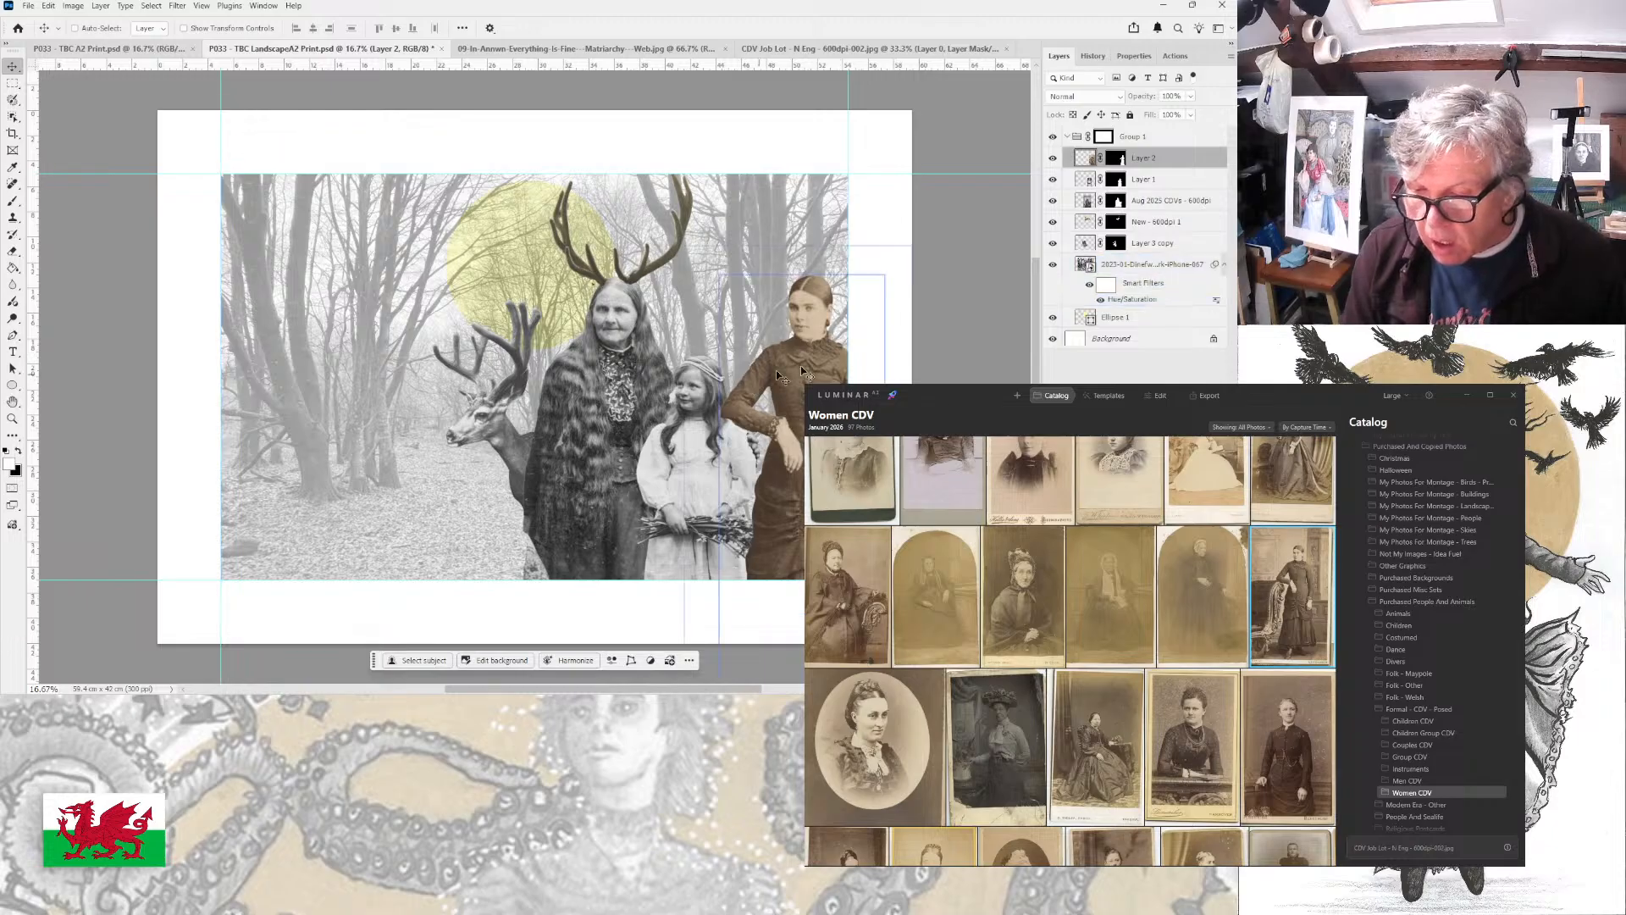
- Turn the standing woman black and white with Hue/Saturation, setting the saturation to -100
{"action": "key", "text": "ctrl+u"}
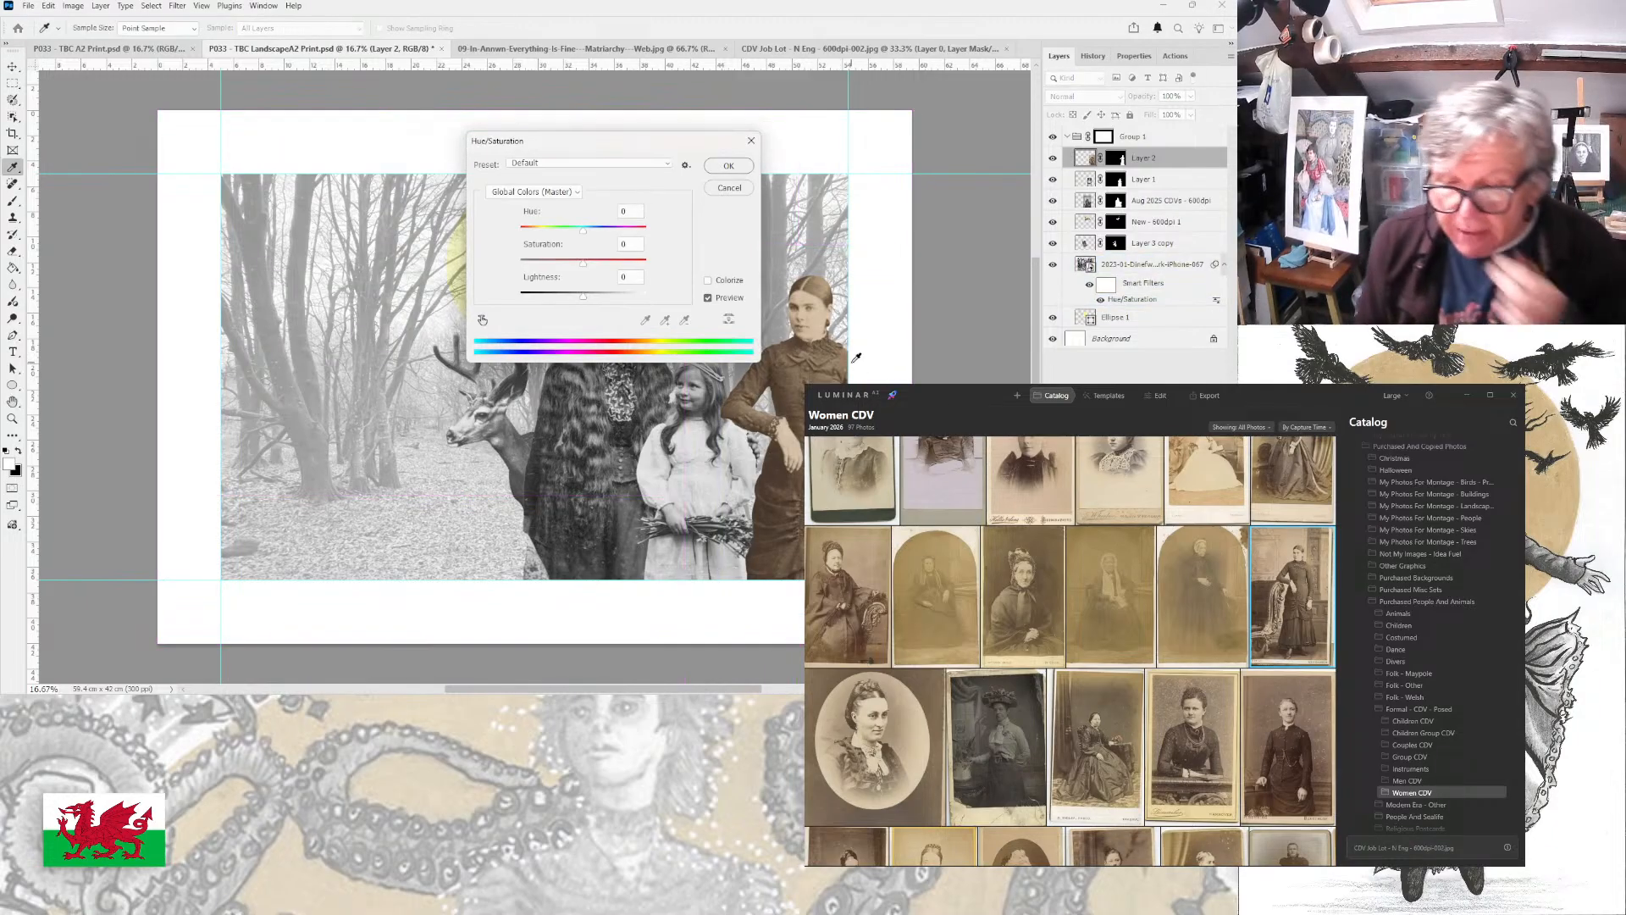
{"action": "left_click_drag", "start_coordinate": [583, 263], "coordinate": [512, 267]}
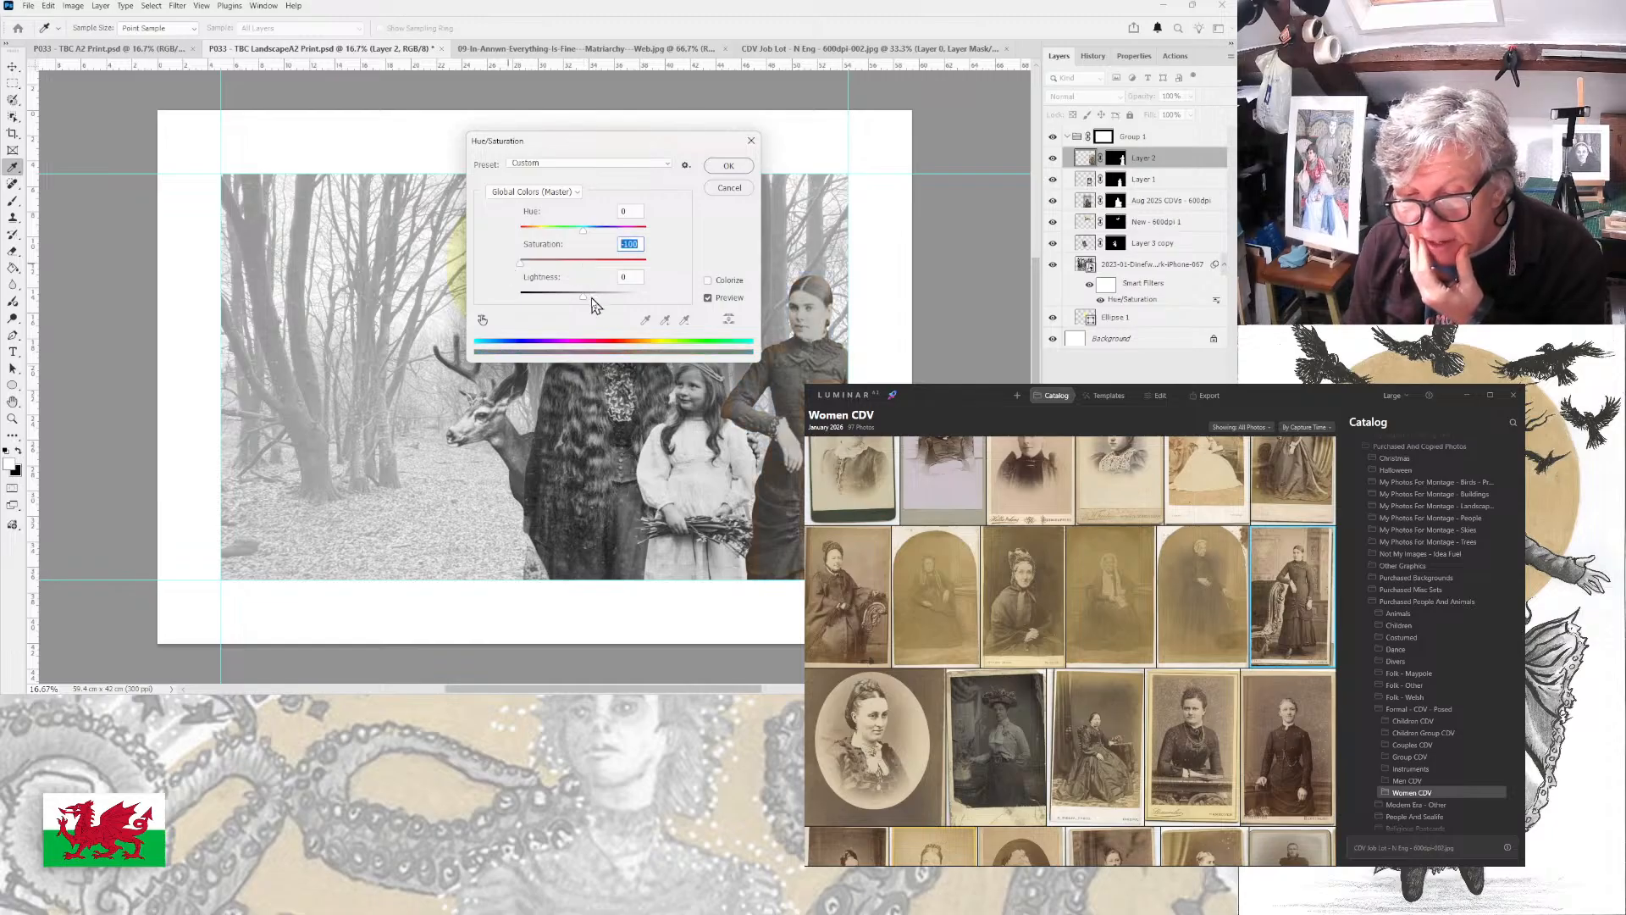
{"action": "left_click", "coordinate": [730, 166]}
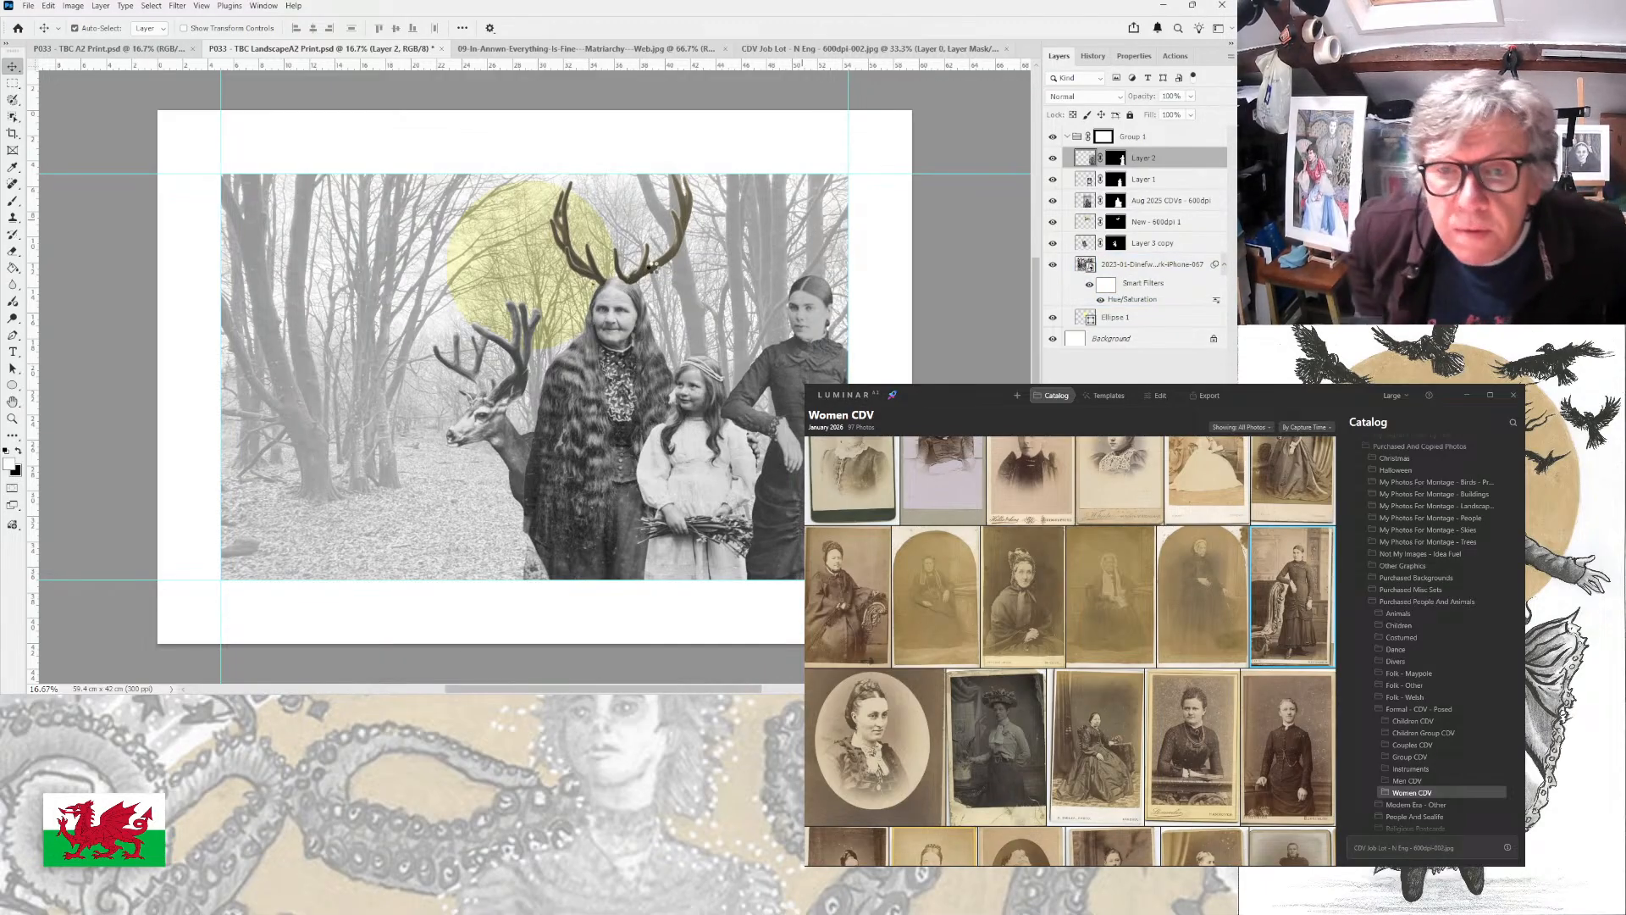
- Strengthen the woman's tones with the Camera Raw filter: exposure -0.05, contrast +35, highlights +13 and whites +27
{"action": "key", "text": "ctrl+shift+a"}
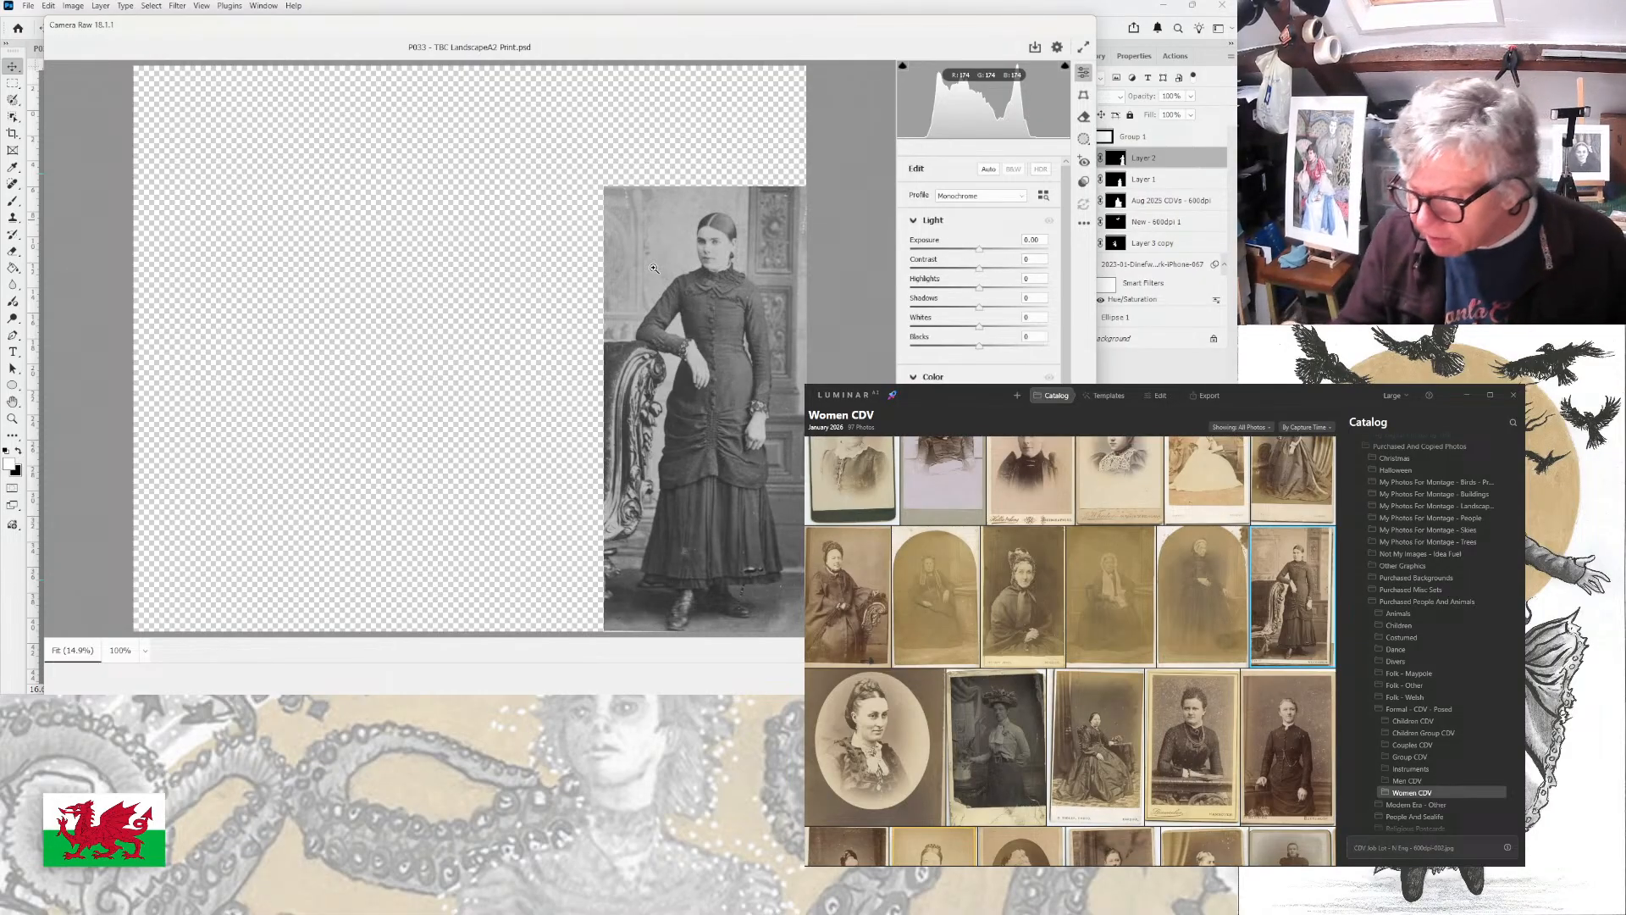
{"action": "left_click_drag", "start_coordinate": [979, 566], "coordinate": [1020, 566]}
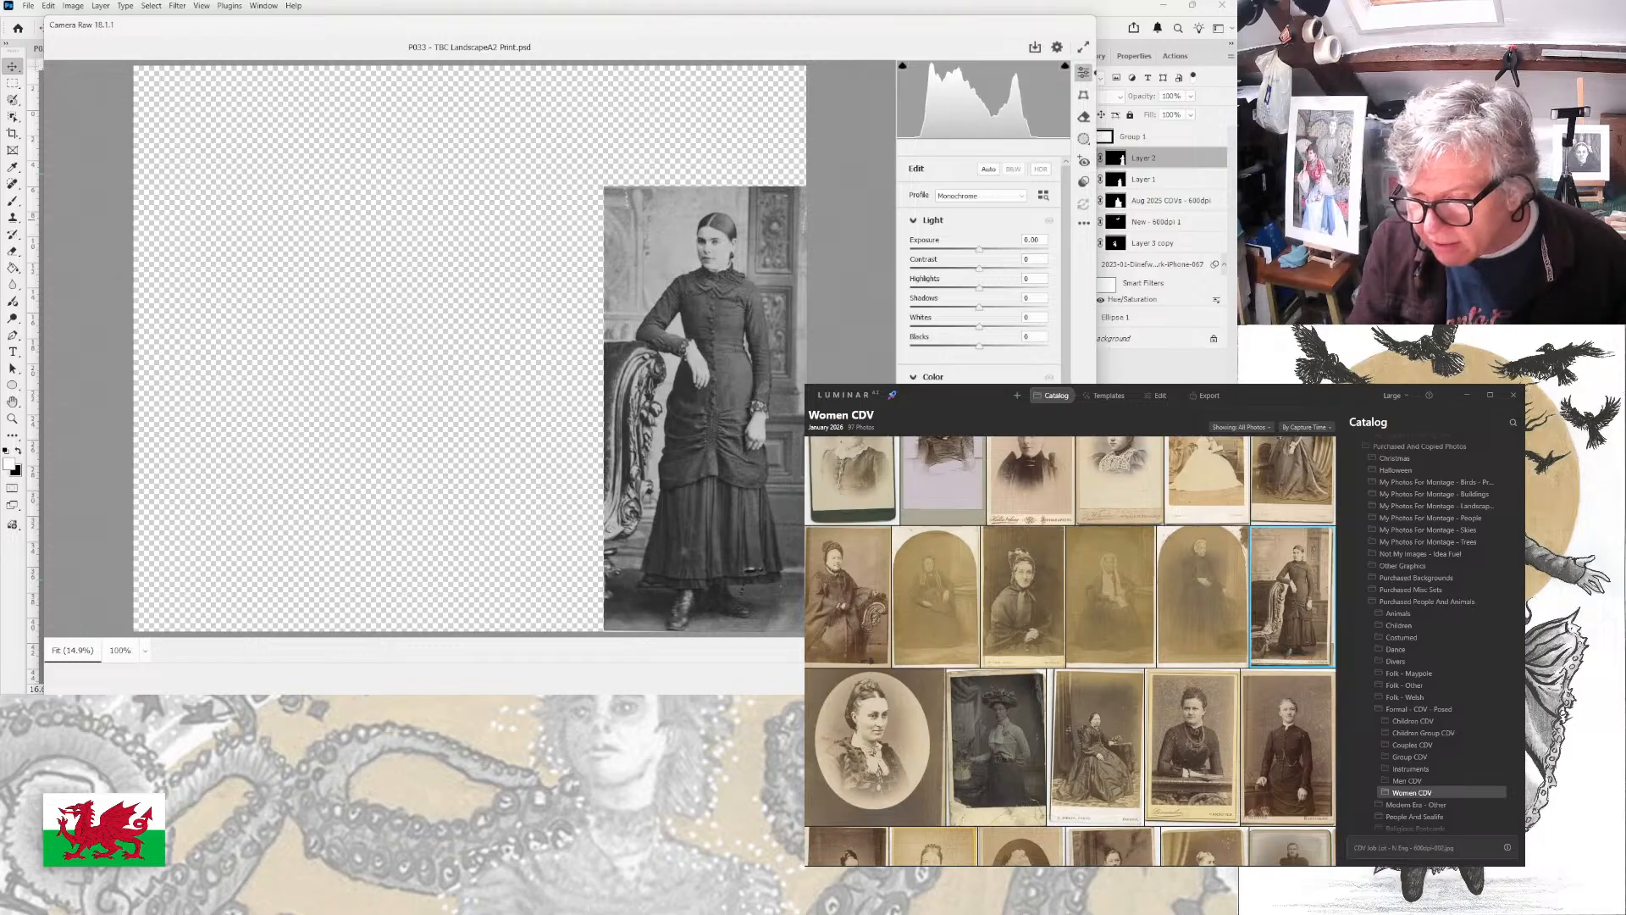
{"action": "left_click_drag", "start_coordinate": [977, 251], "coordinate": [1003, 269]}
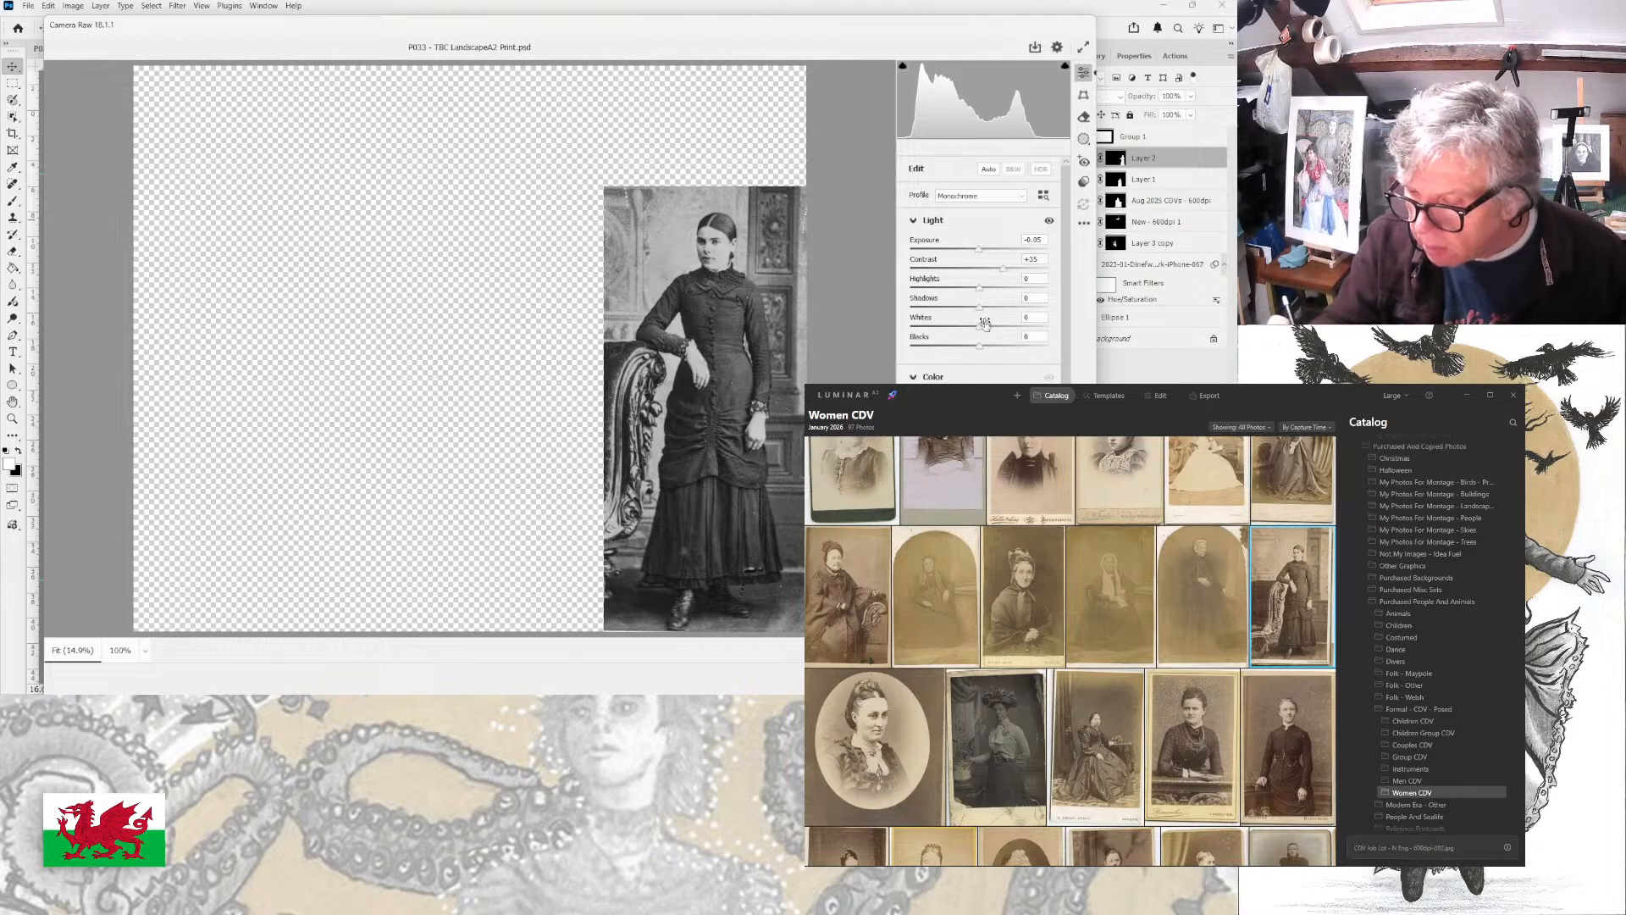
{"action": "left_click_drag", "start_coordinate": [979, 327], "coordinate": [988, 292]}
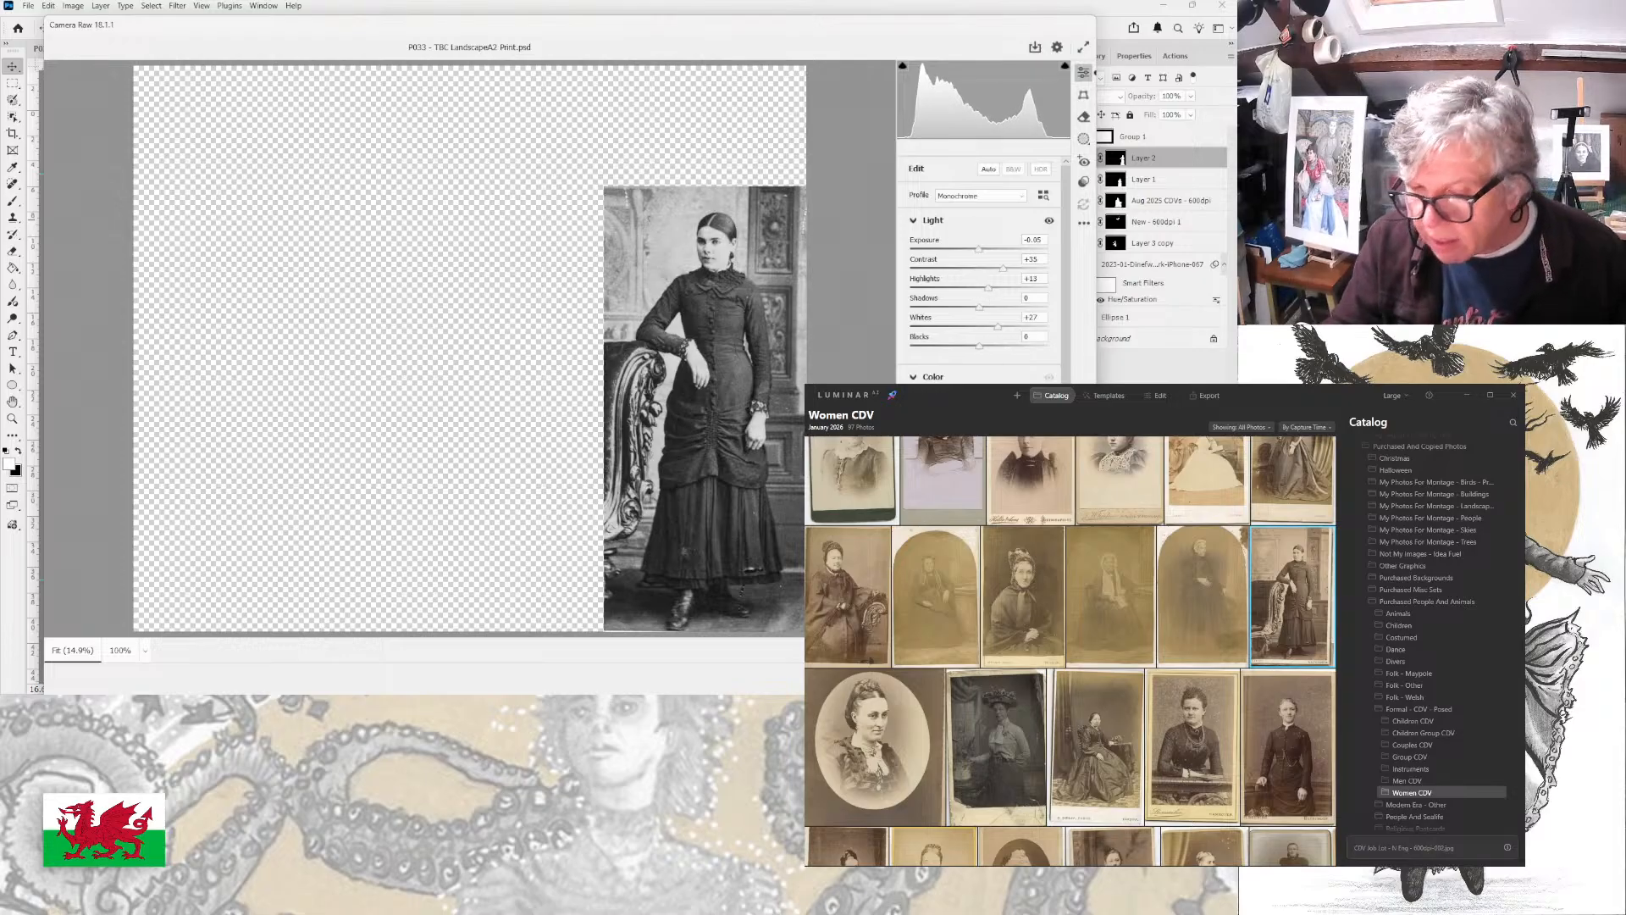
{"action": "key", "text": "Return"}
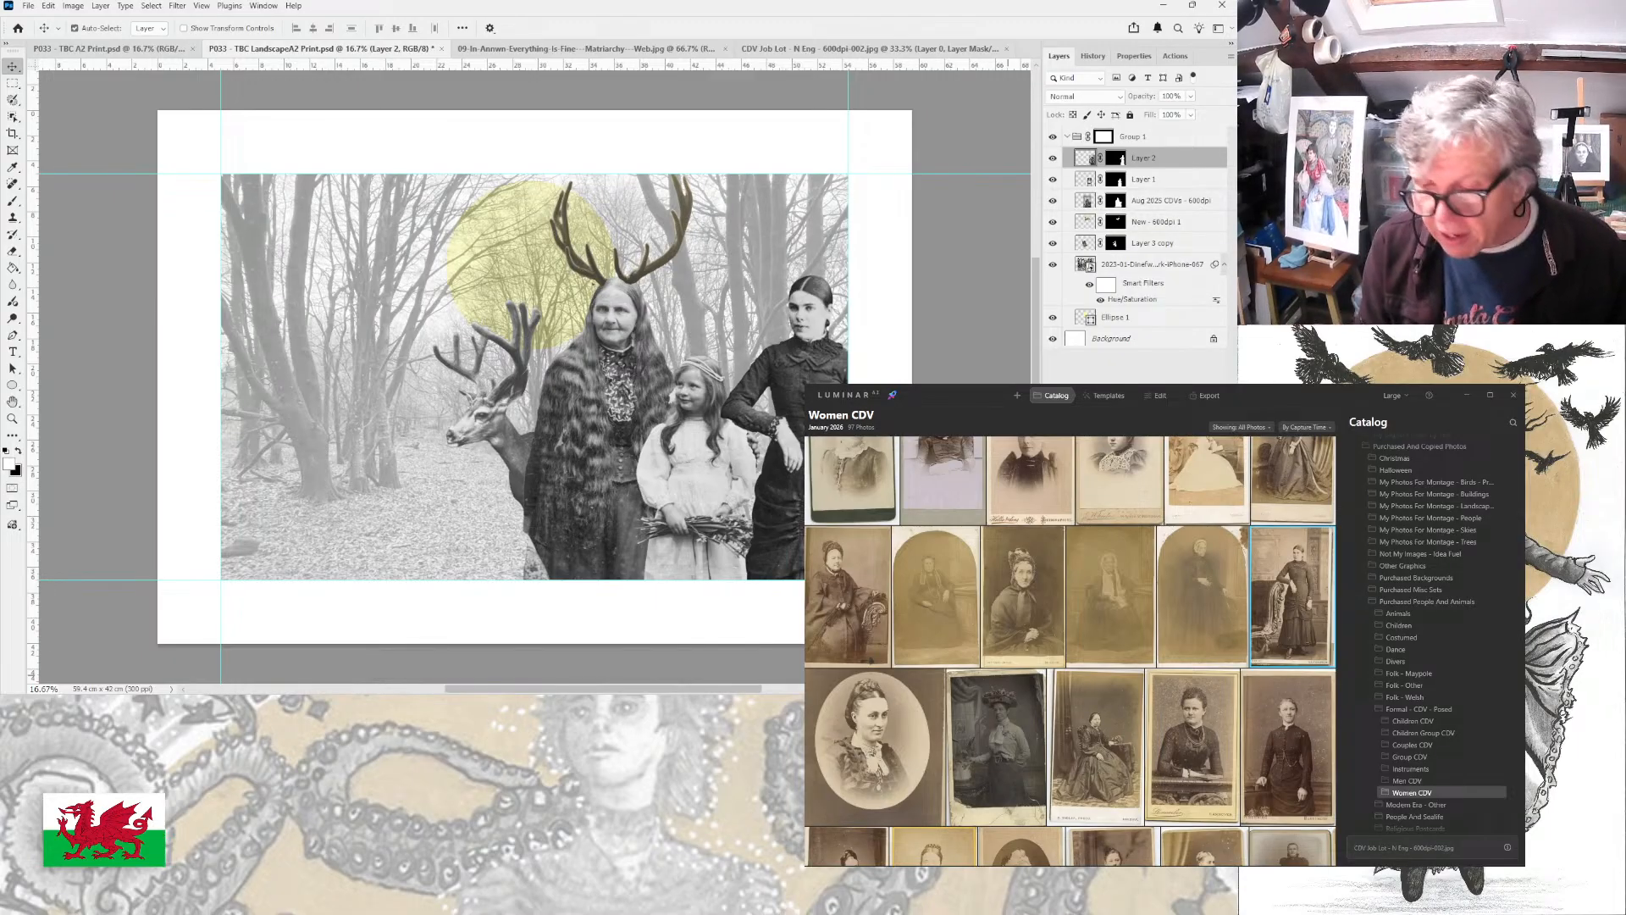
- Try darkening the woman with a second Camera Raw pass at exposure -0.35 and undo it
{"action": "key", "text": "ctrl+shift+a"}
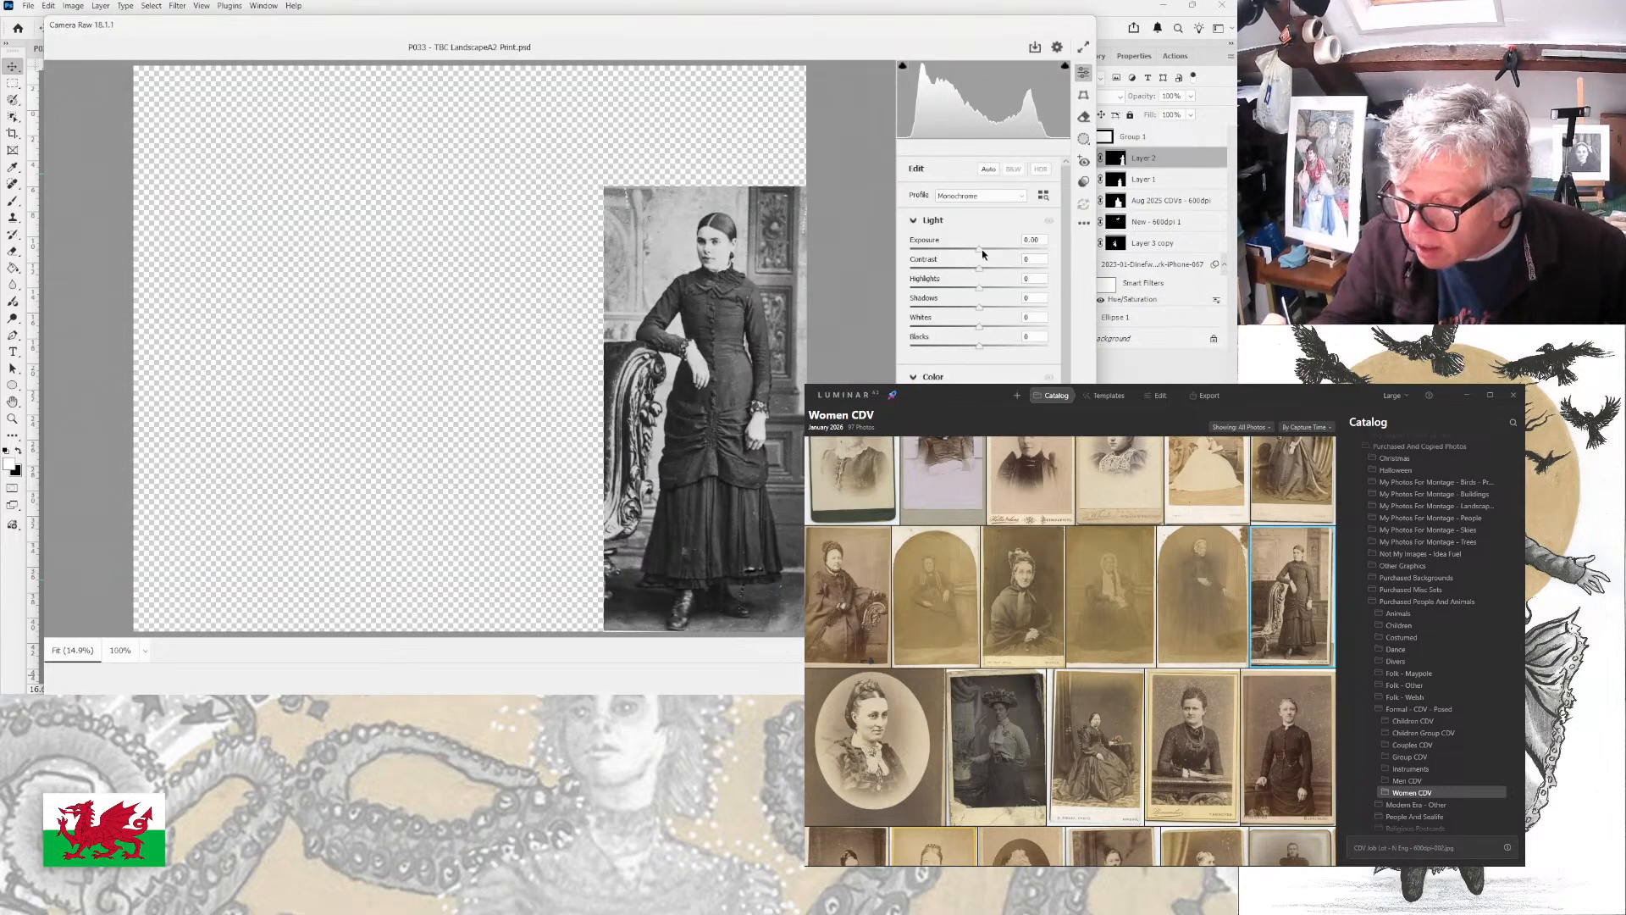
{"action": "left_click_drag", "start_coordinate": [979, 250], "coordinate": [975, 250]}
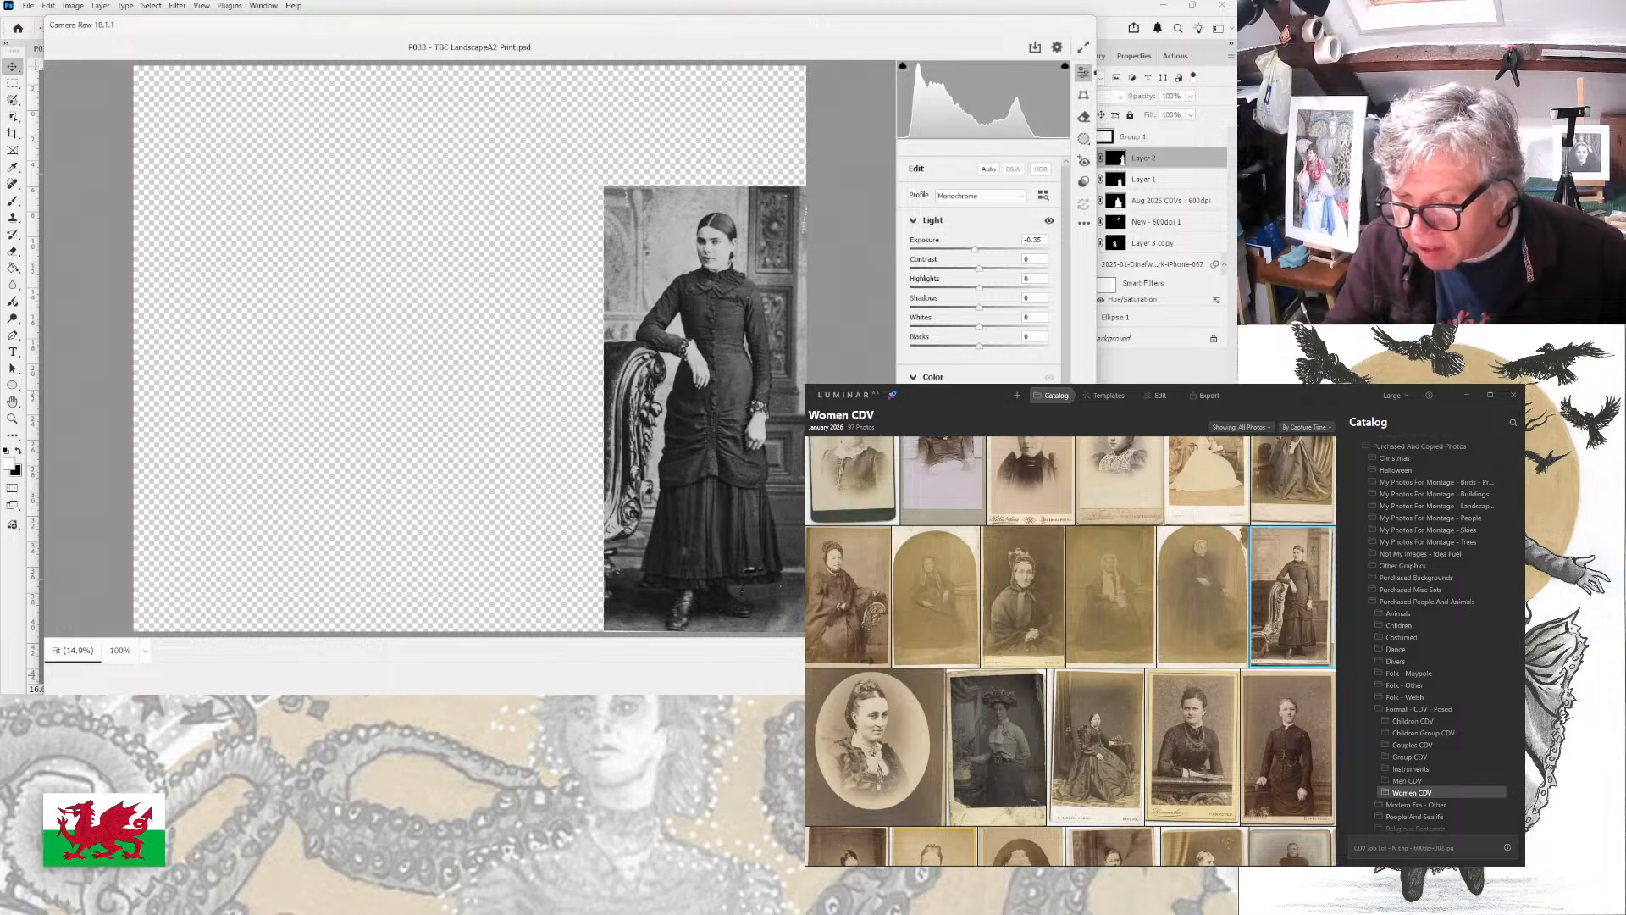
{"action": "key", "text": "Return"}
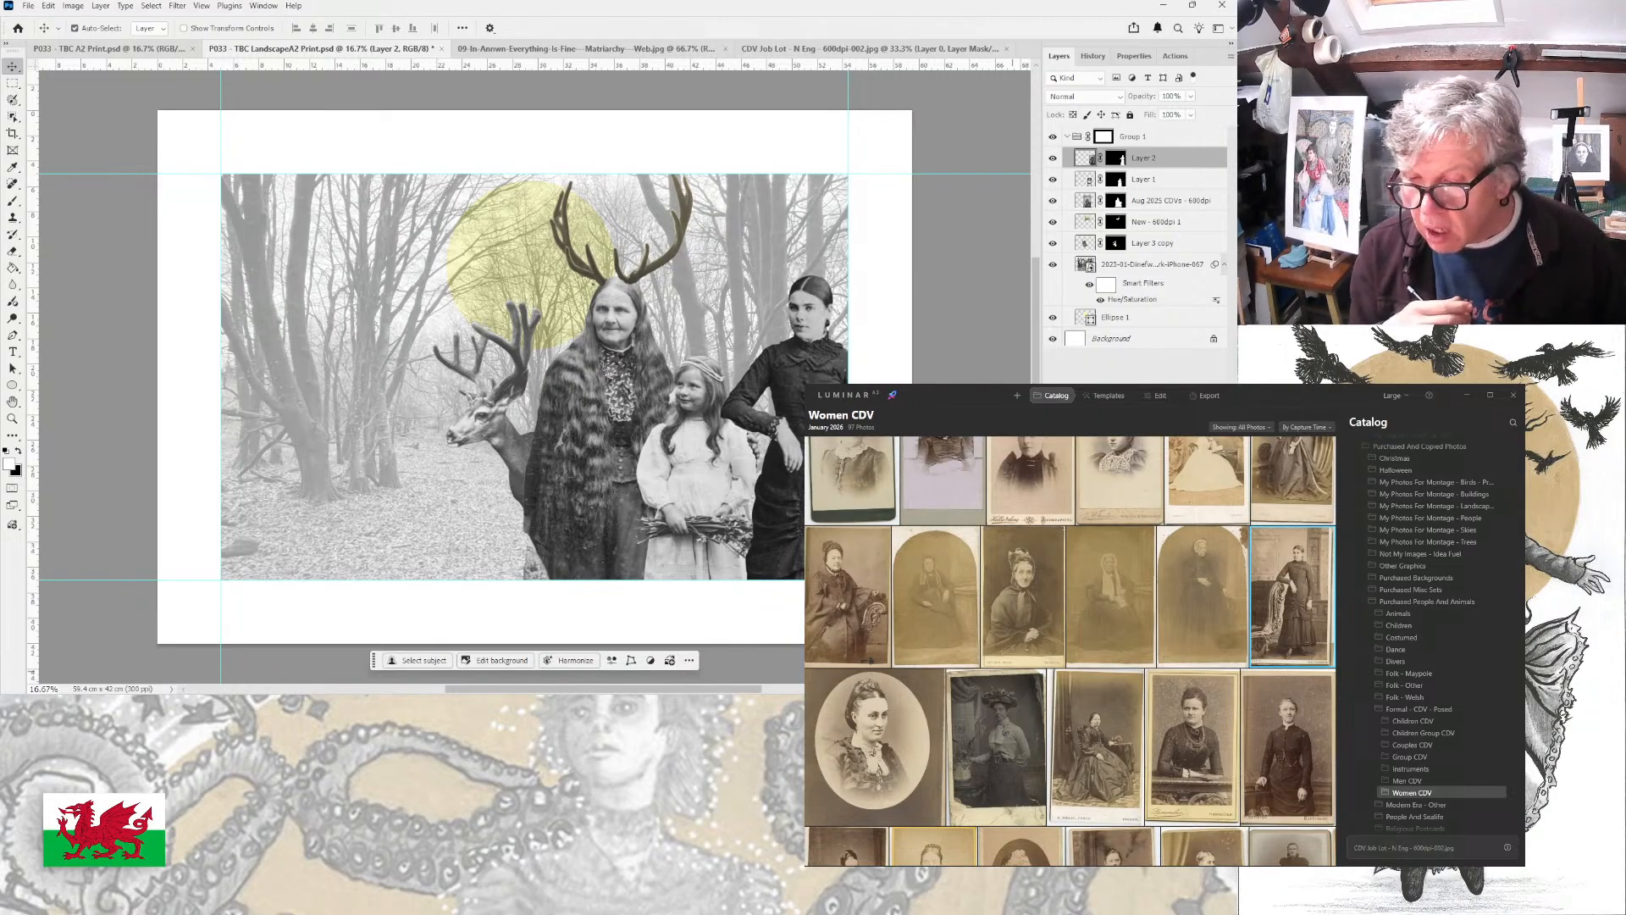
{"action": "key", "text": "ctrl+z"}
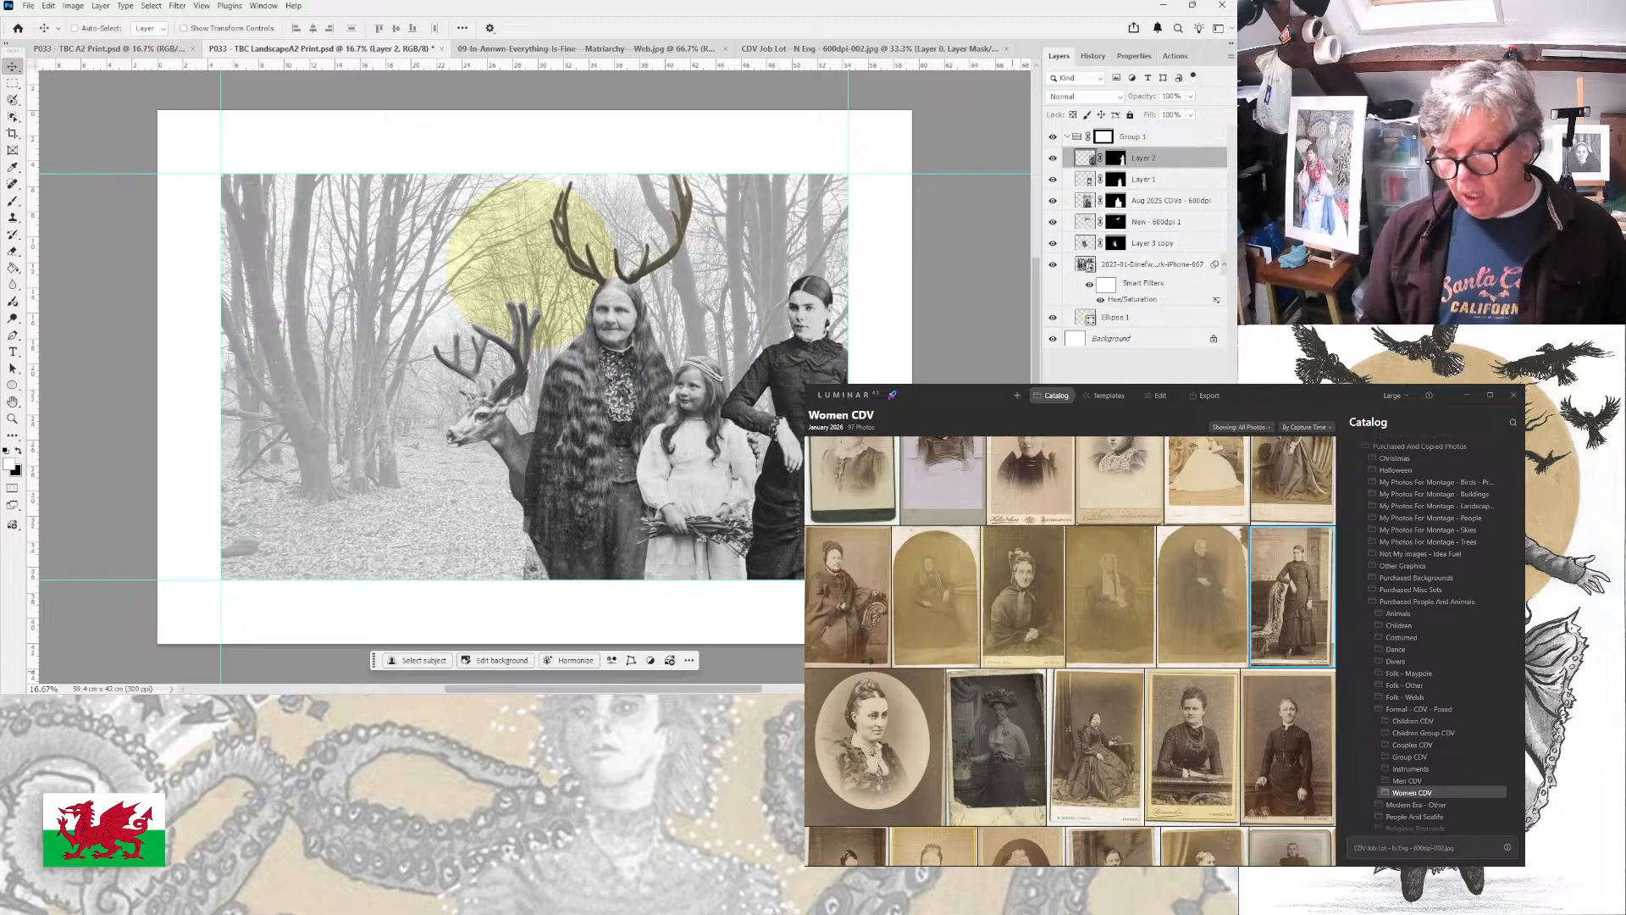
- Select all the figure layers above the forest photo and move the whole group of figures further left
{"action": "left_click", "coordinate": [1152, 264], "text": "shift"}
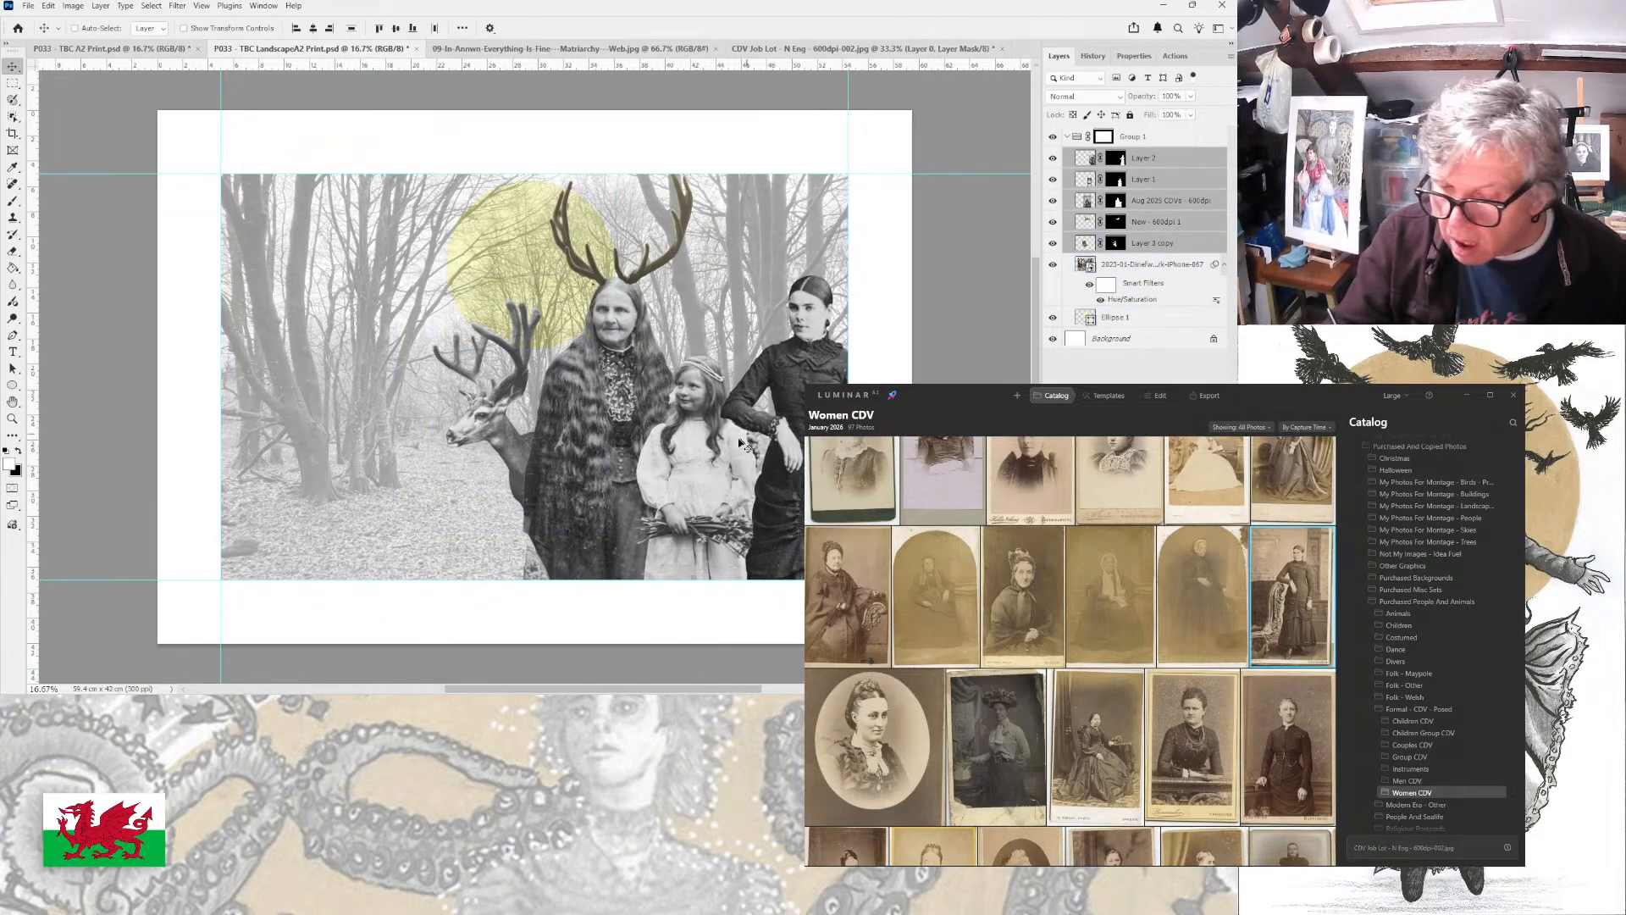
{"action": "left_click_drag", "start_coordinate": [701, 478], "coordinate": [663, 482]}
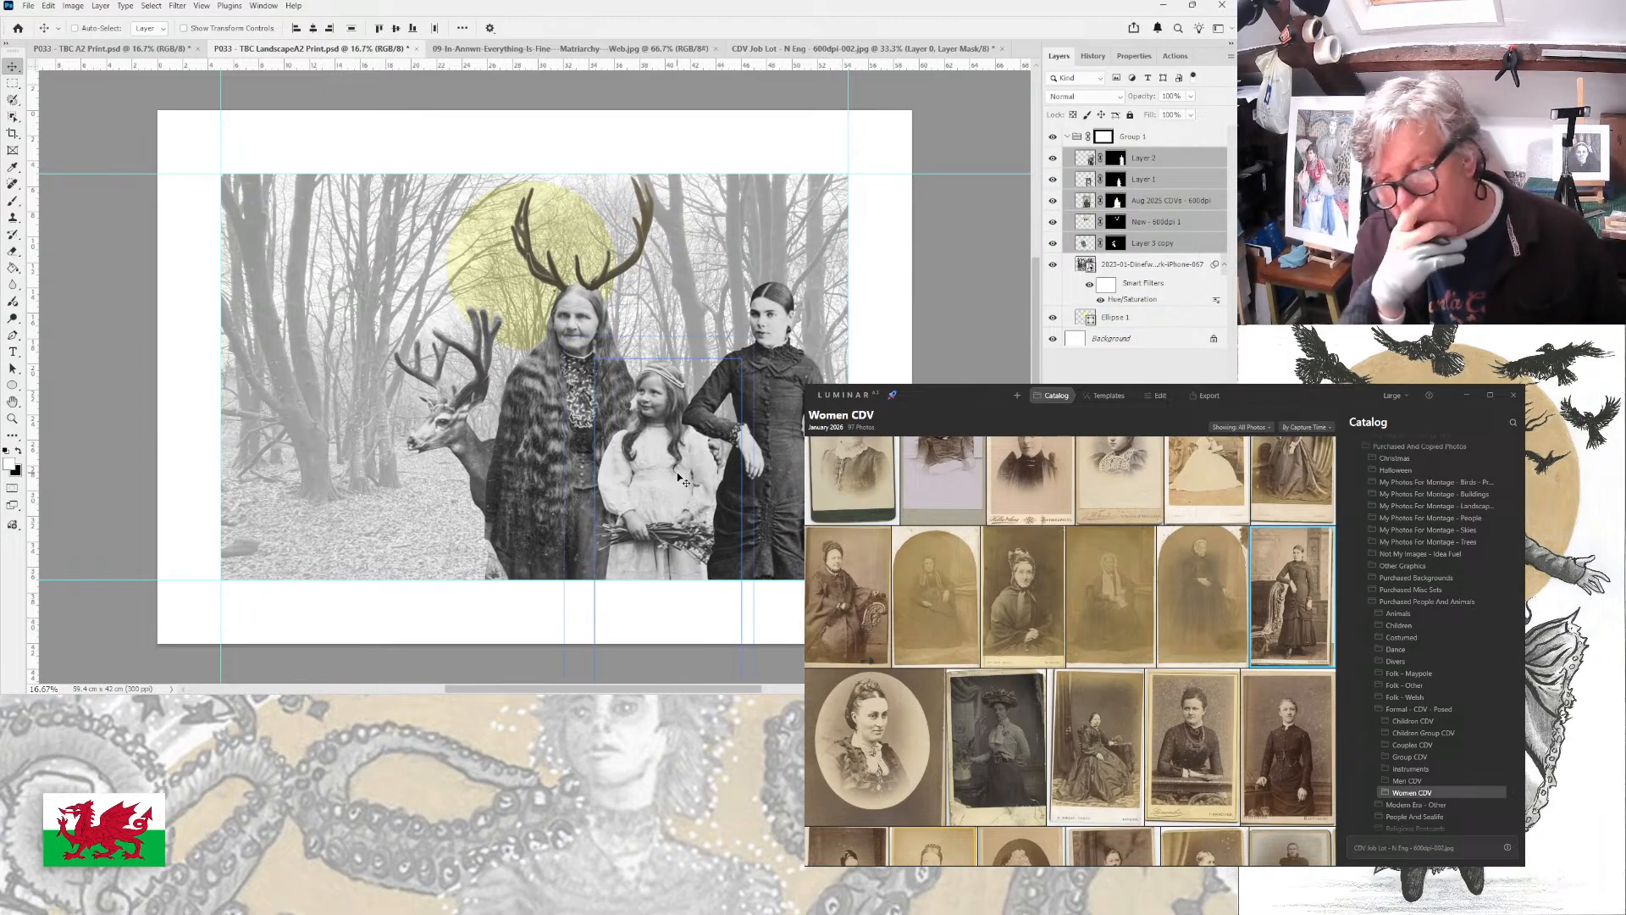
{"action": "key", "text": "ctrl"}
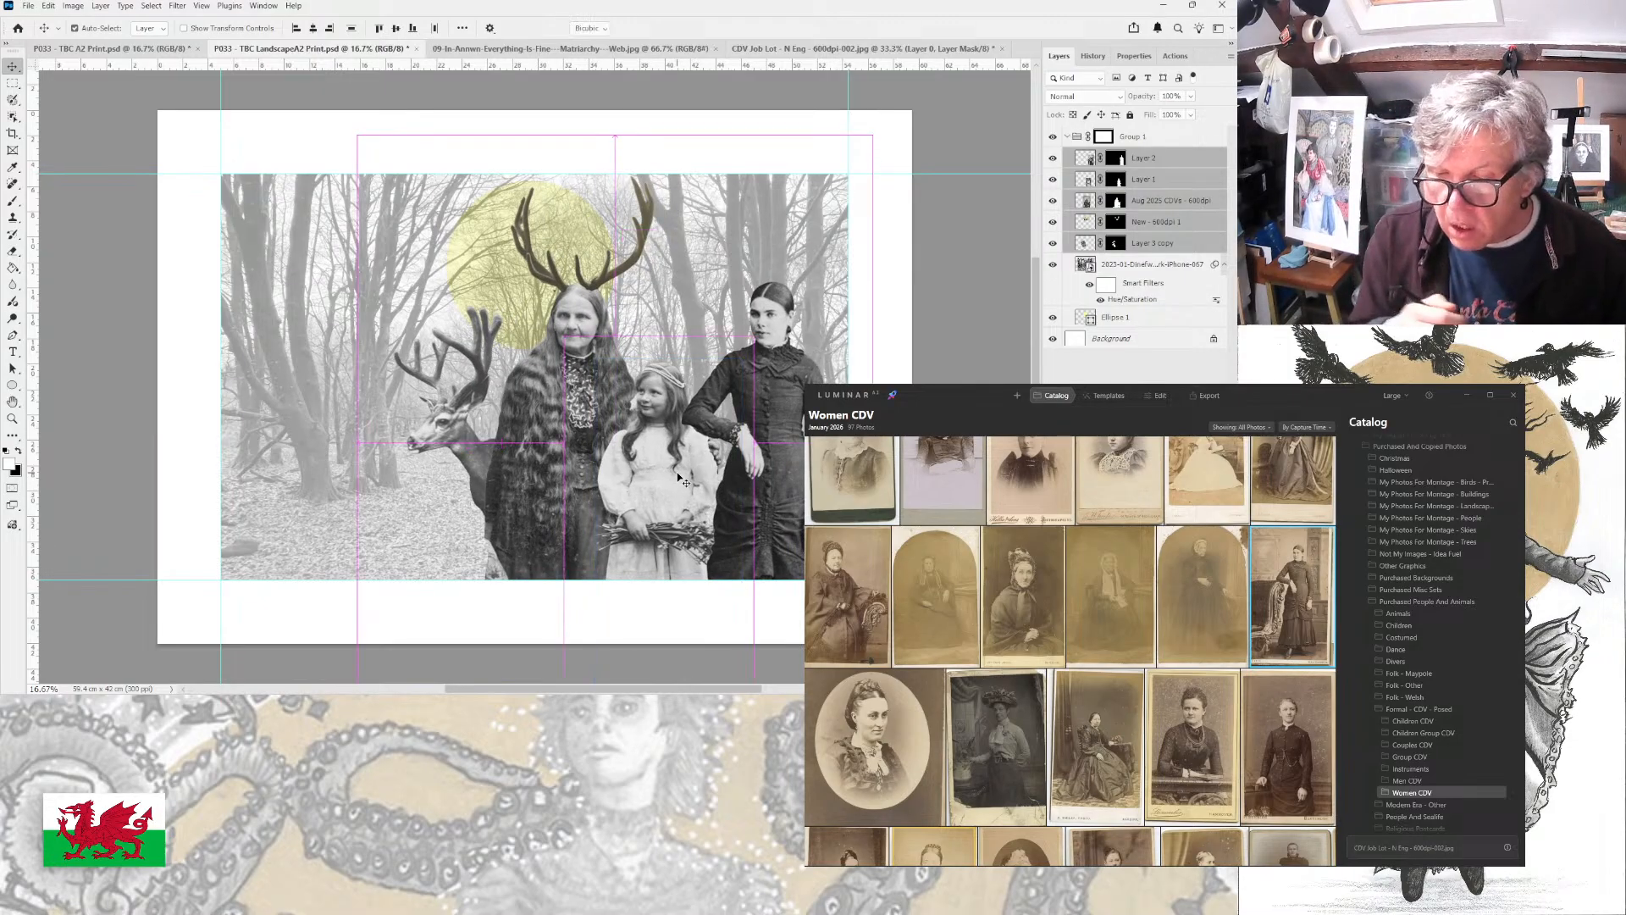
- Scale the selected group of figures down to about 95%, shift it slightly left, and clear the layer selection
{"action": "key", "text": "ctrl+t"}
{"action": "left_click_drag", "start_coordinate": [870, 443], "coordinate": [846, 472]}
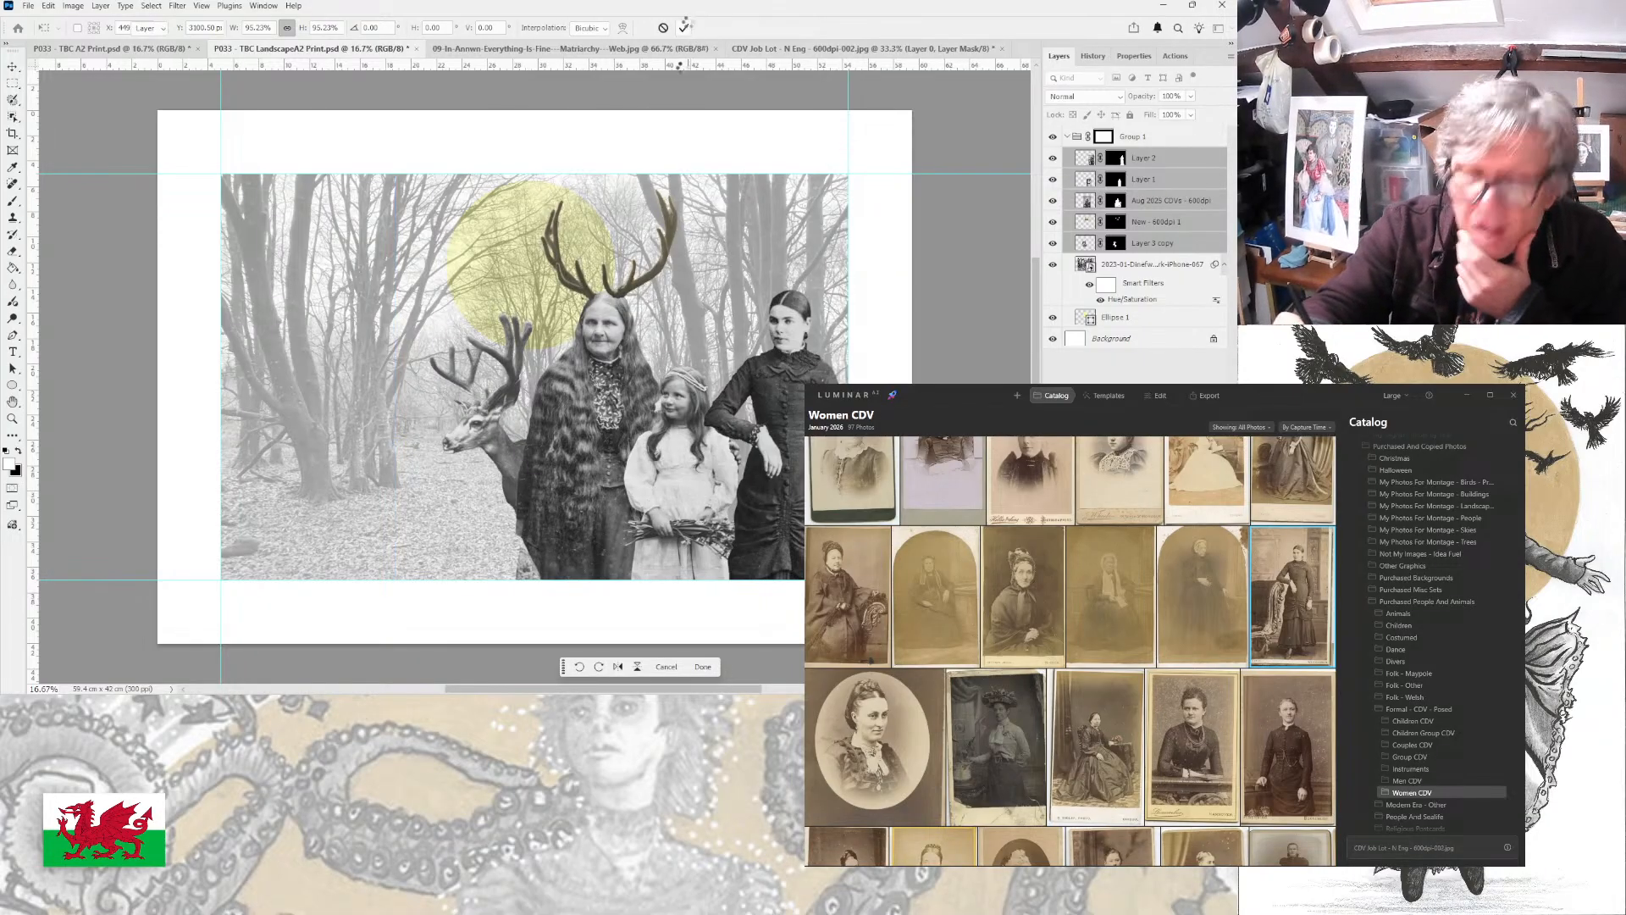
{"action": "left_click", "coordinate": [684, 28]}
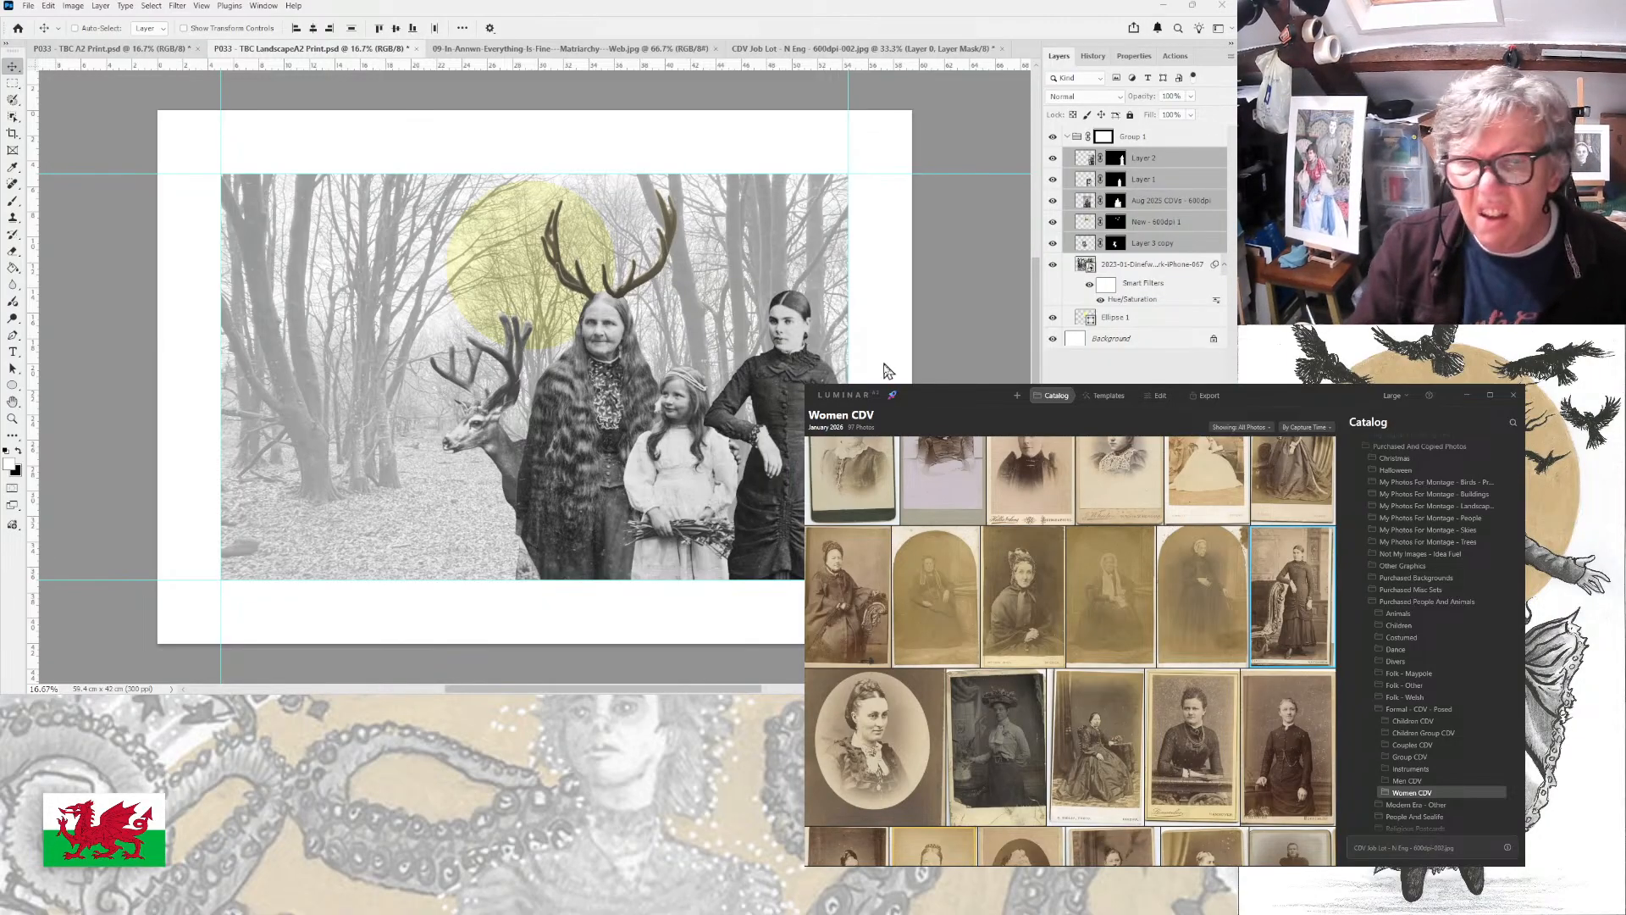
{"action": "left_click_drag", "start_coordinate": [880, 372], "coordinate": [875, 379]}
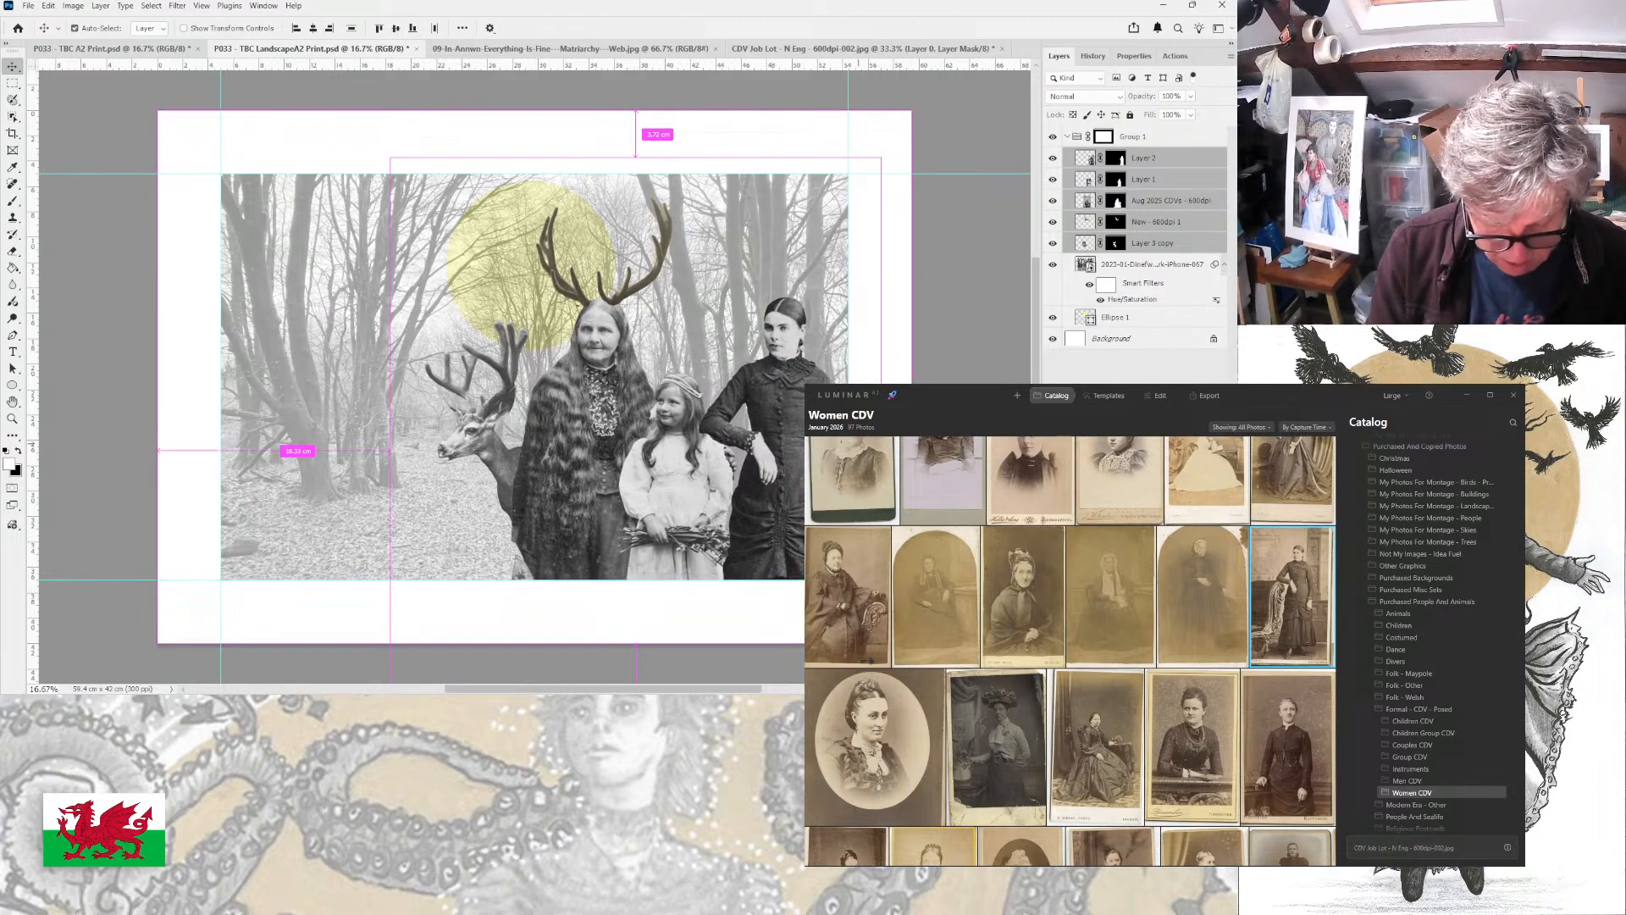
{"action": "key", "text": "ctrl+plus"}
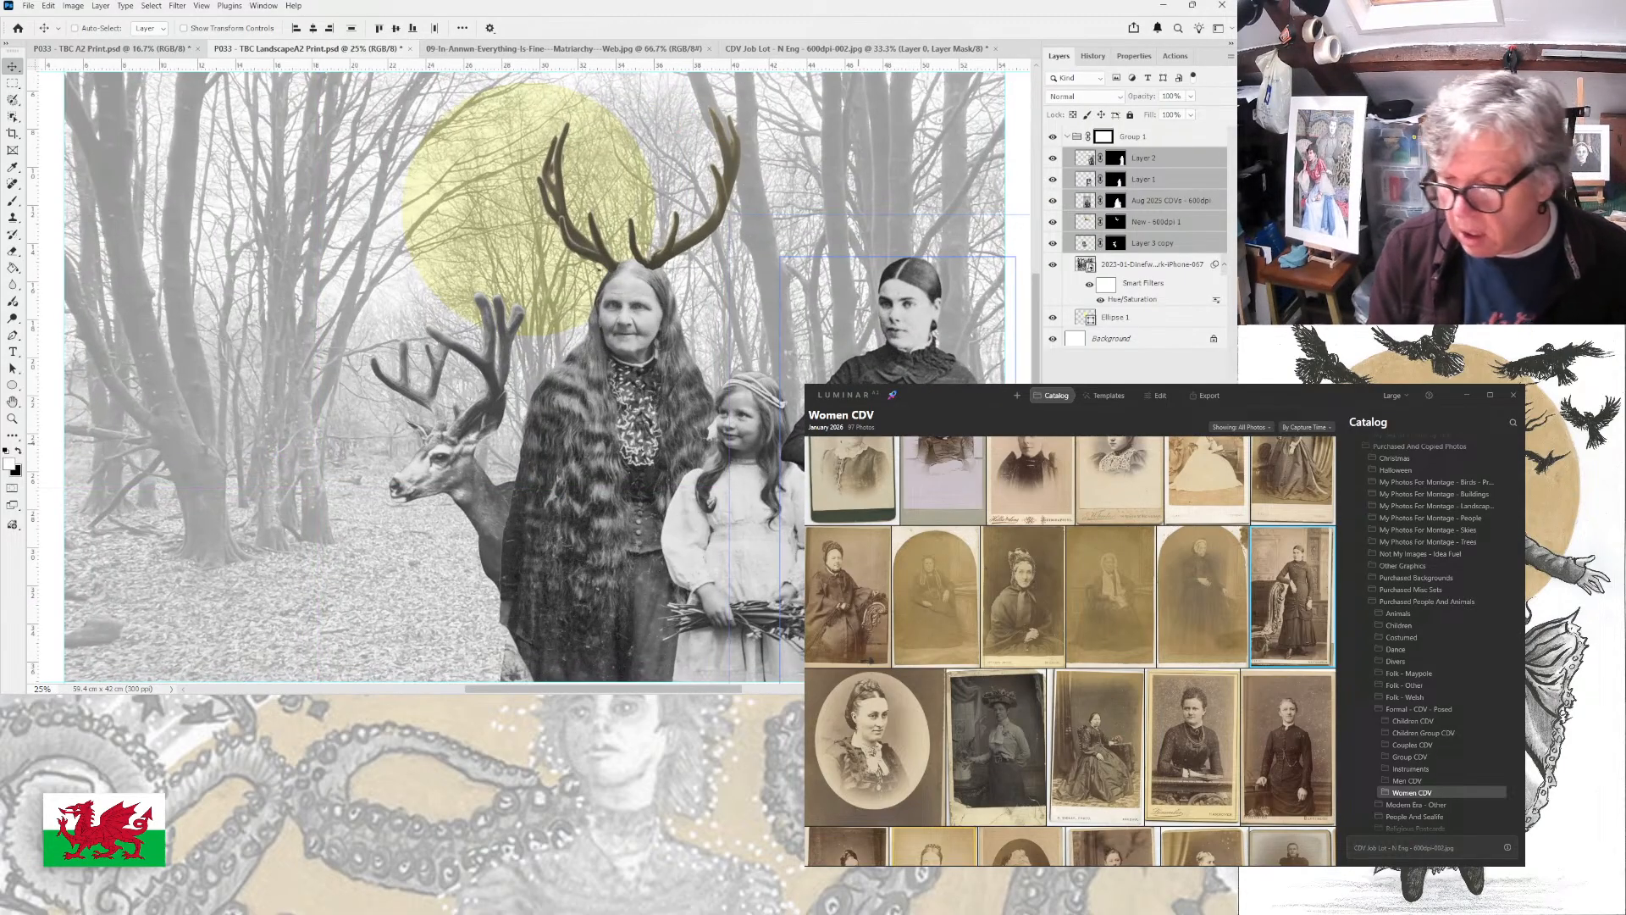
{"action": "left_click", "coordinate": [841, 148], "text": "ctrl"}
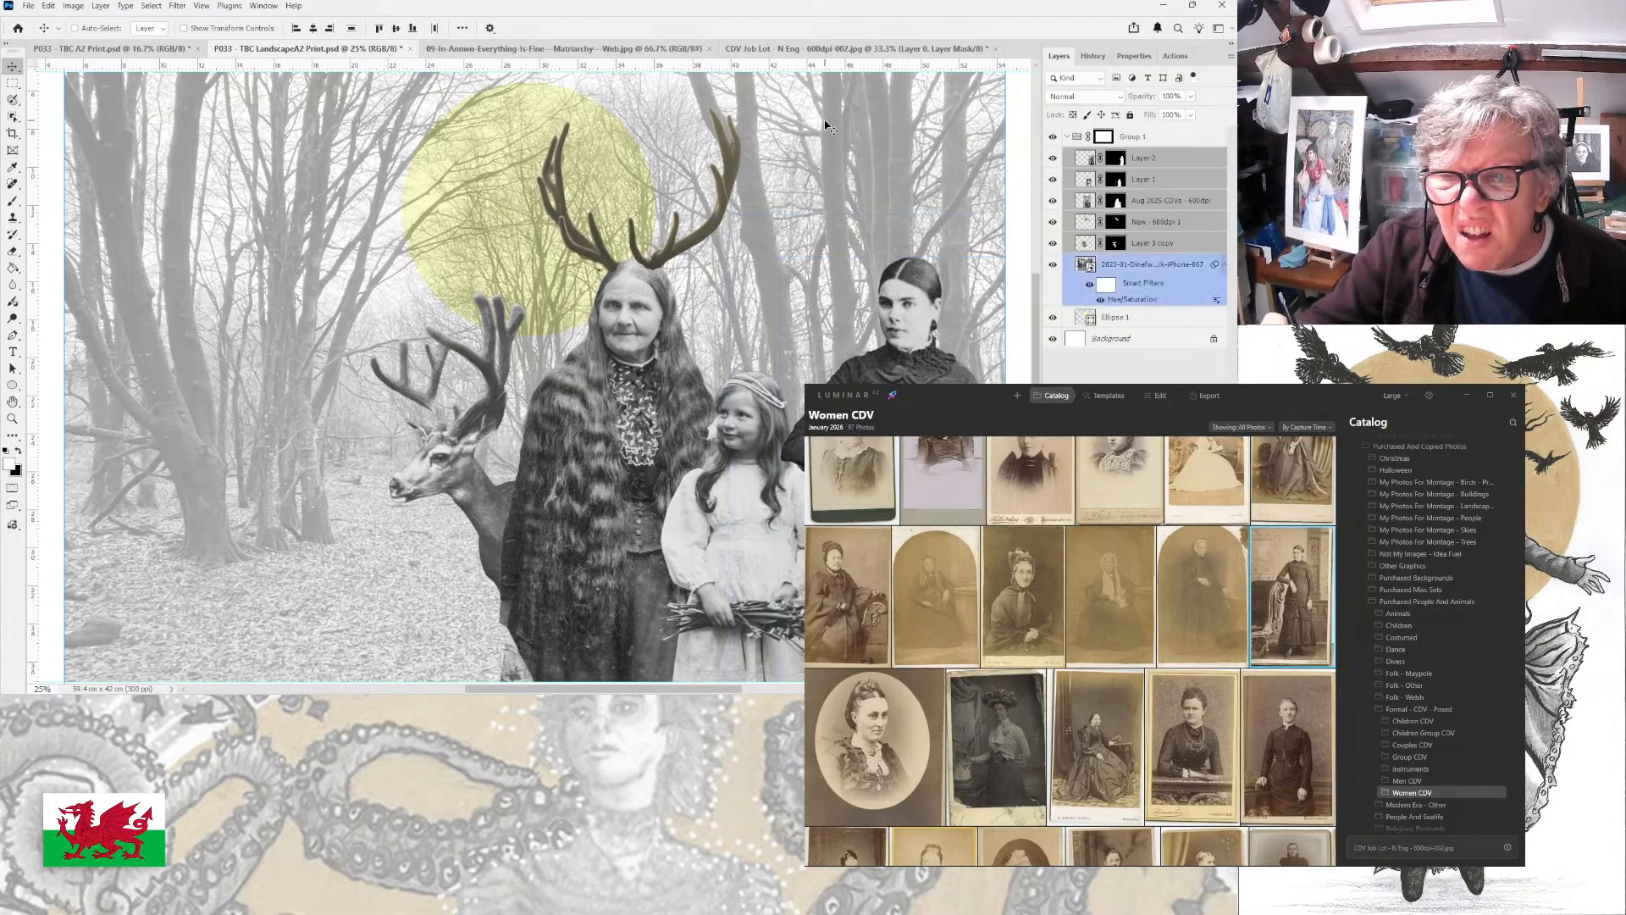
{"action": "left_click", "coordinate": [1130, 421]}
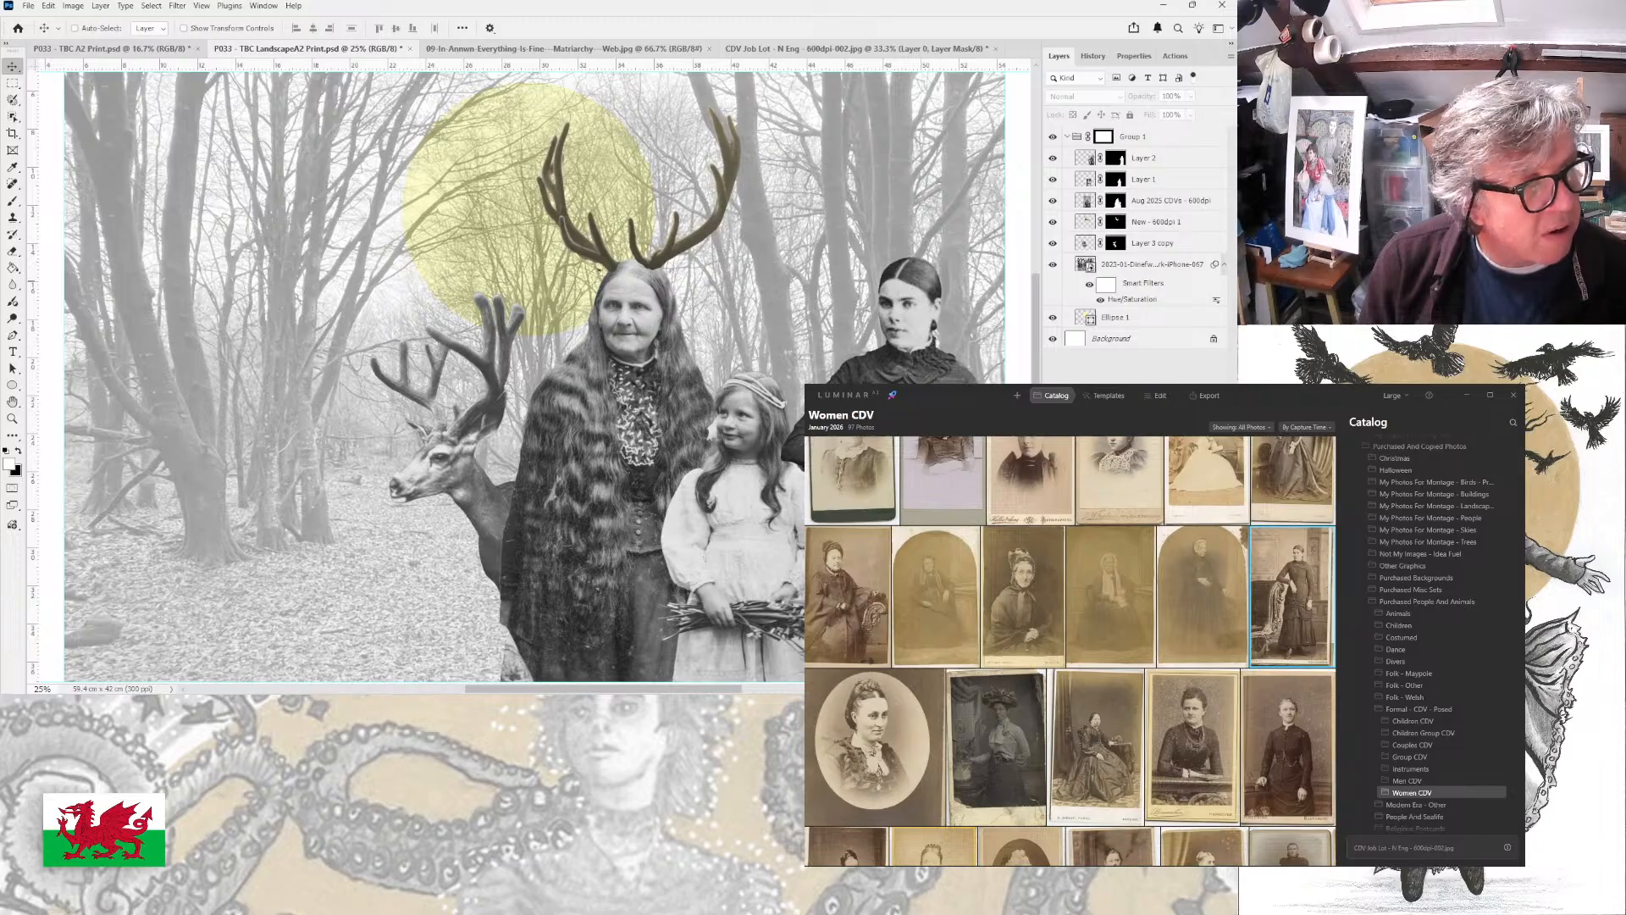
- Examine catalog portraits in the Women CDV and Men CDV folders, enlarging the woman in the flowered hat and the seated man in a garden
{"action": "left_click", "coordinate": [1014, 721]}
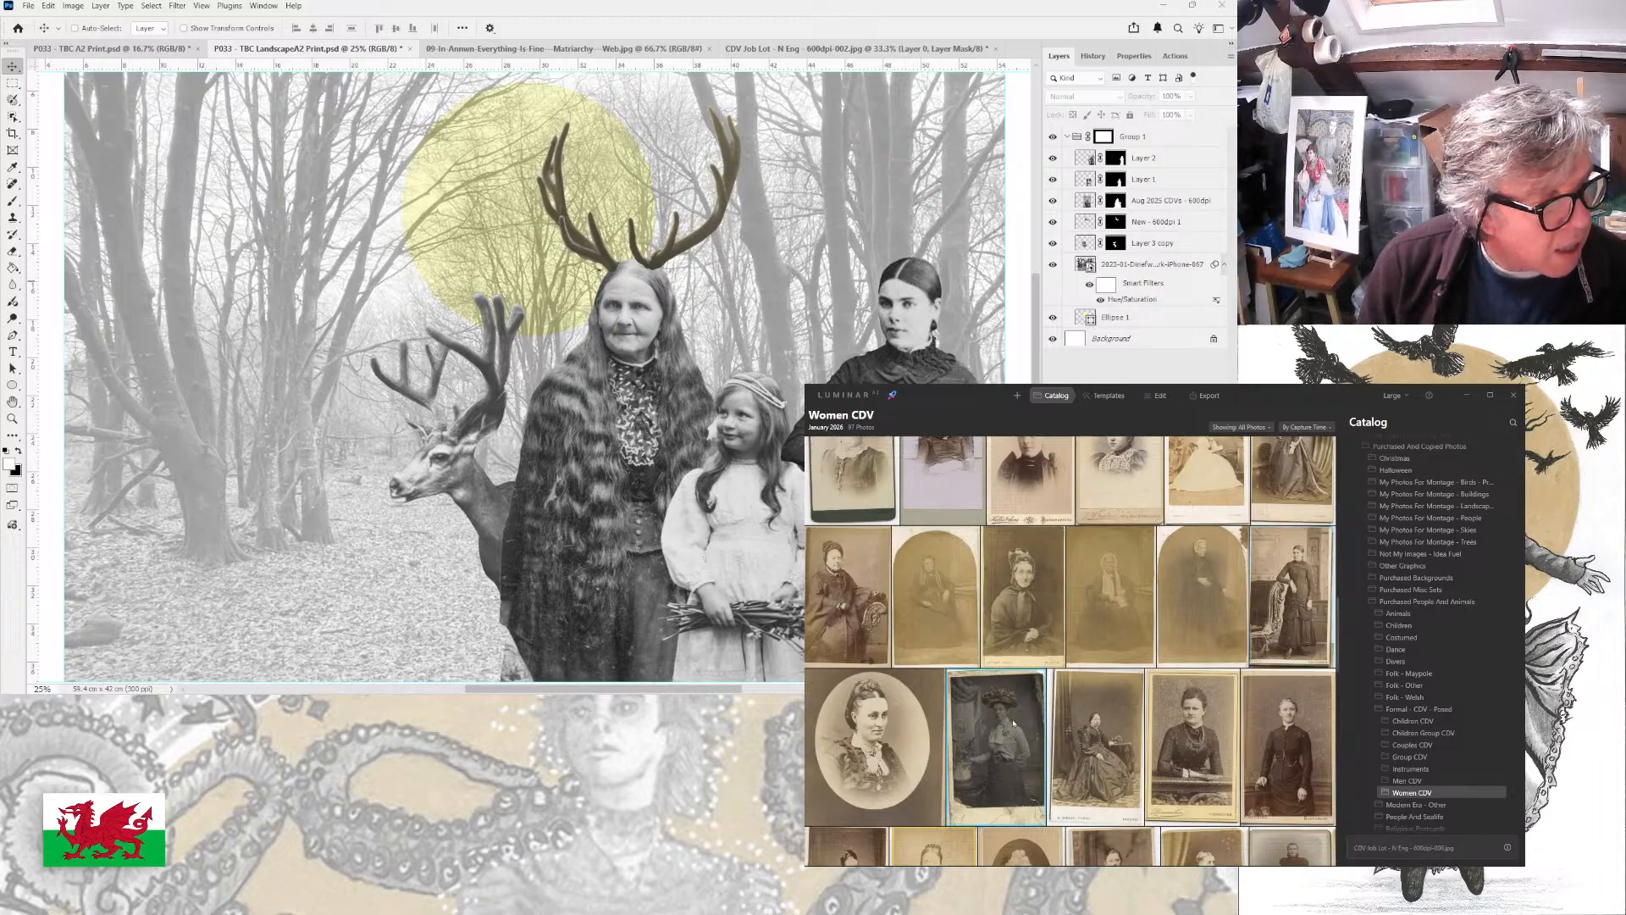
{"action": "double_click", "coordinate": [1014, 720]}
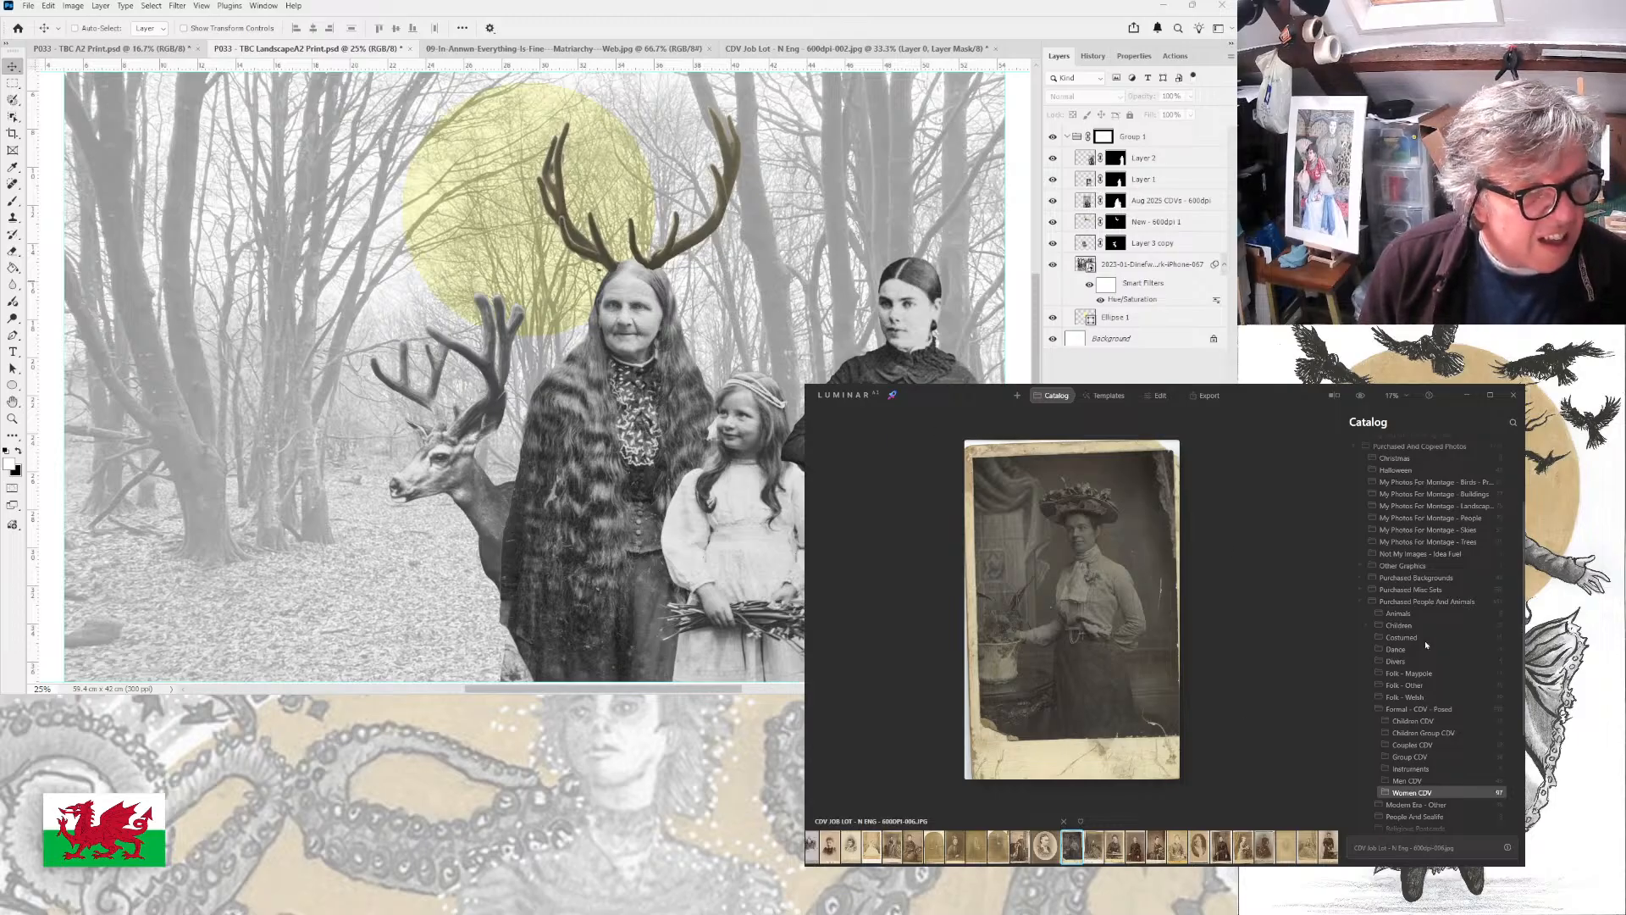
{"action": "left_click", "coordinate": [1408, 781]}
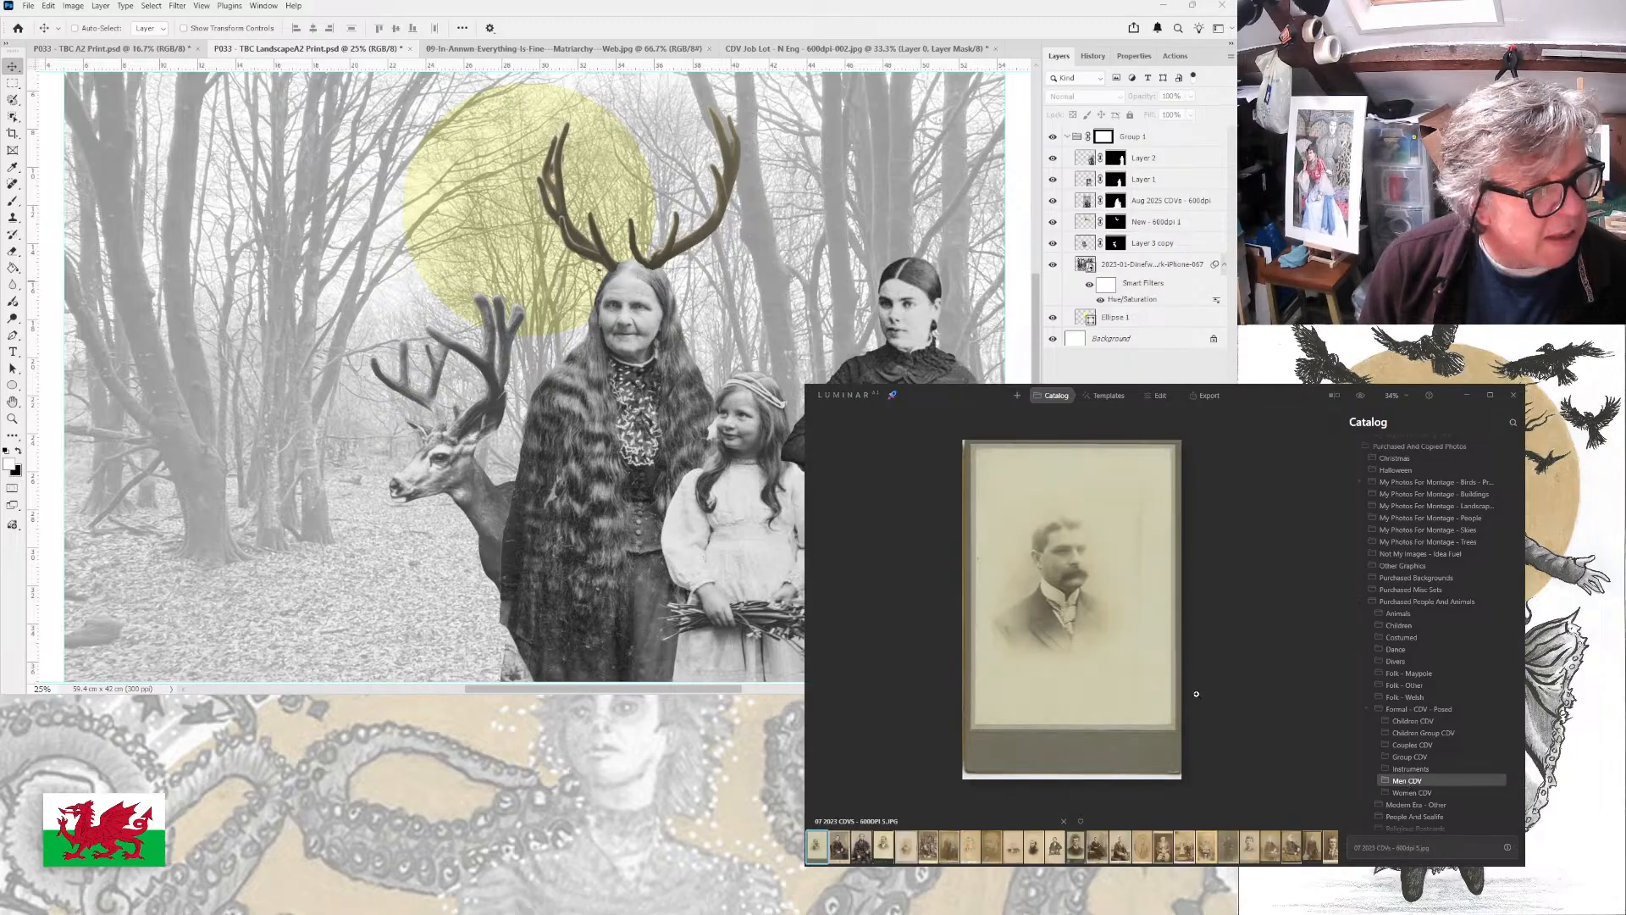
{"action": "key", "text": "Escape"}
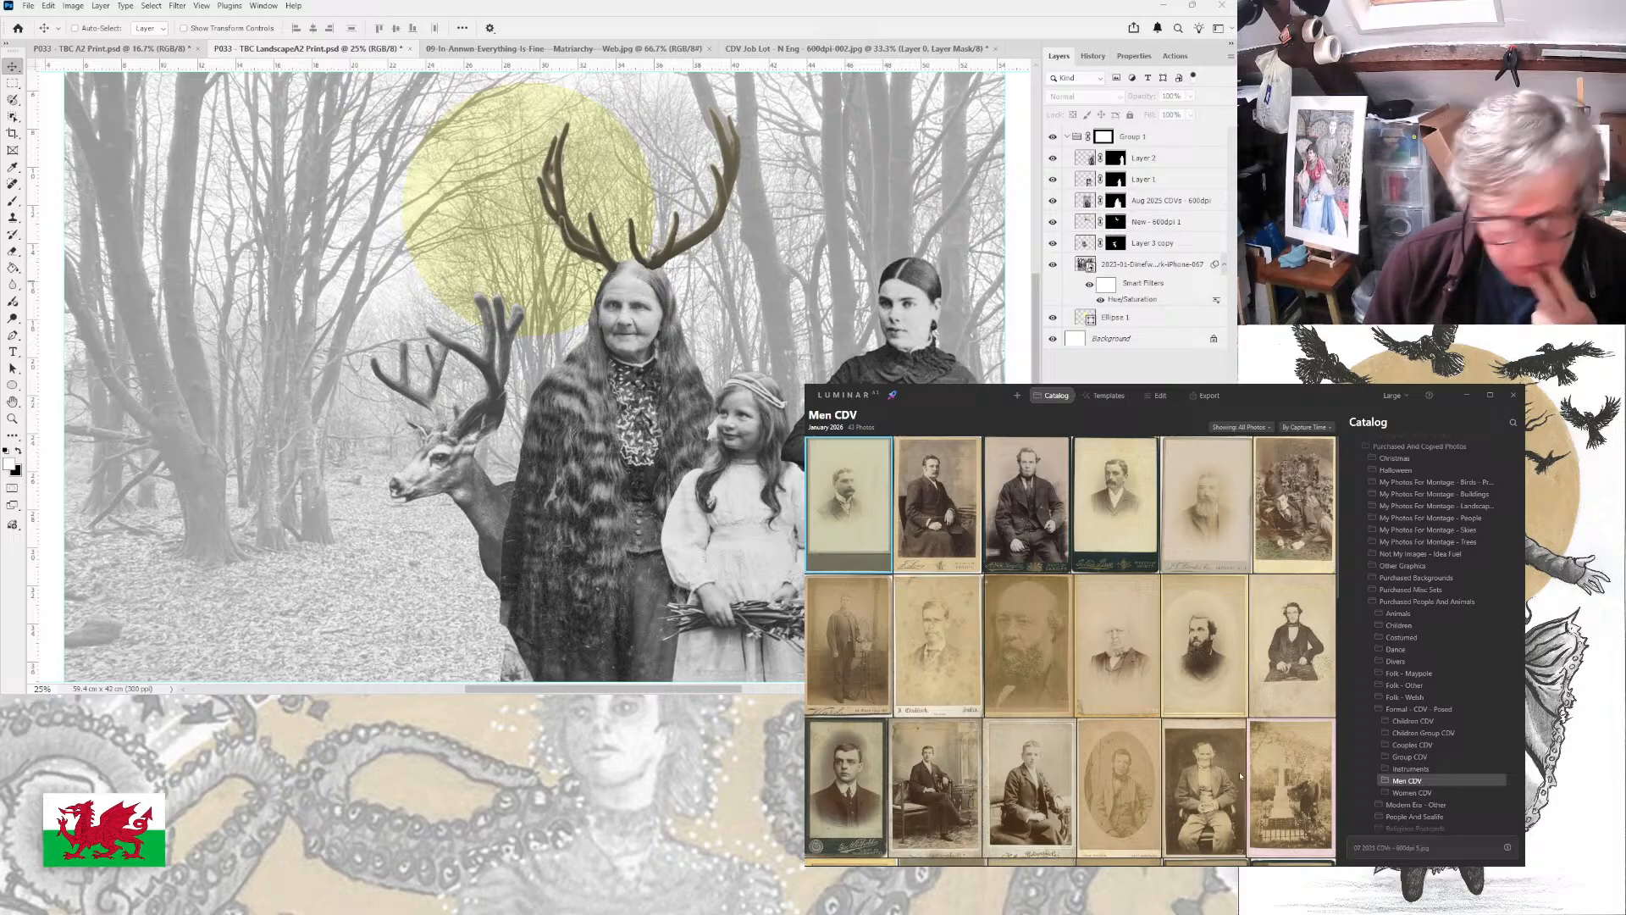
{"action": "scroll", "coordinate": [969, 725], "scroll_direction": "down", "scroll_amount": 10}
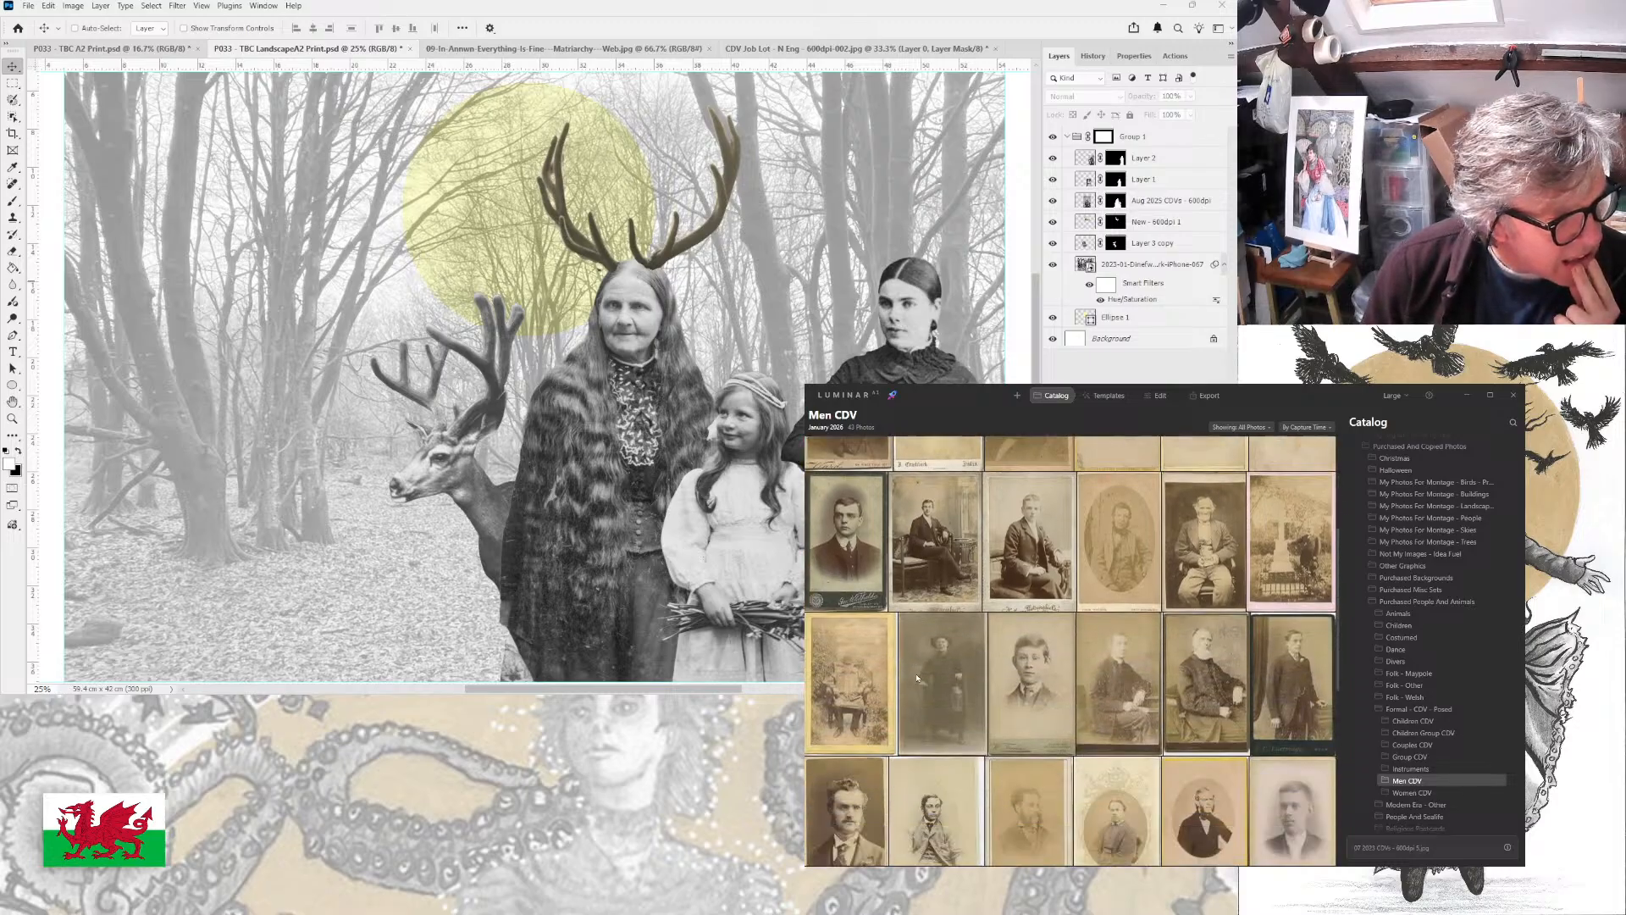
{"action": "scroll", "coordinate": [955, 663], "scroll_direction": "up", "scroll_amount": 3}
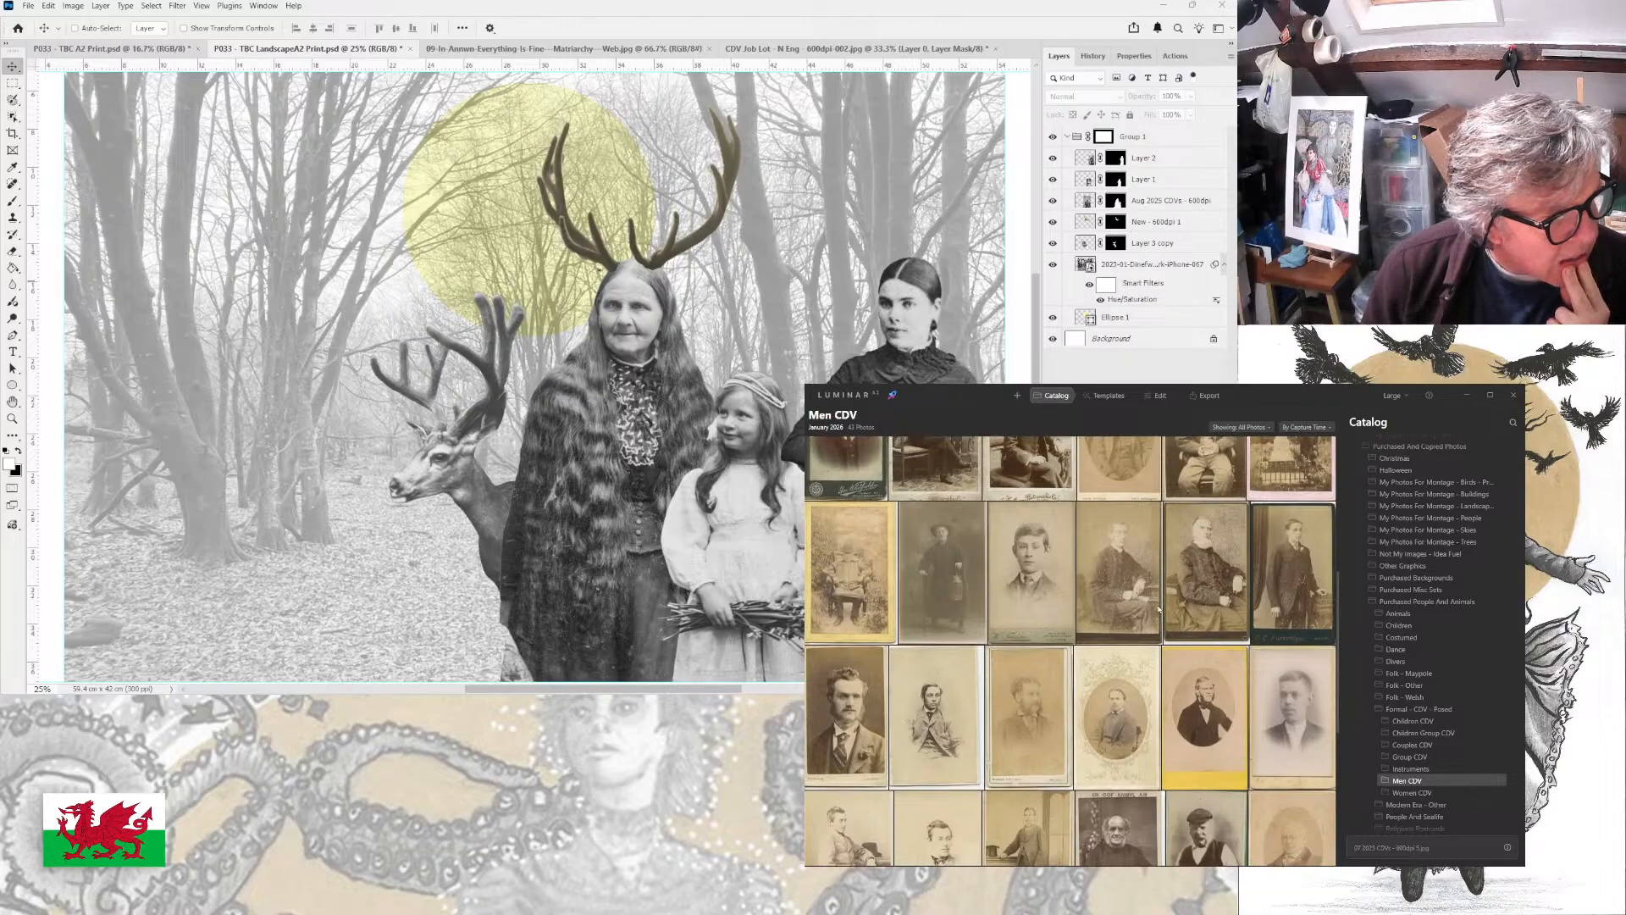
{"action": "double_click", "coordinate": [835, 605]}
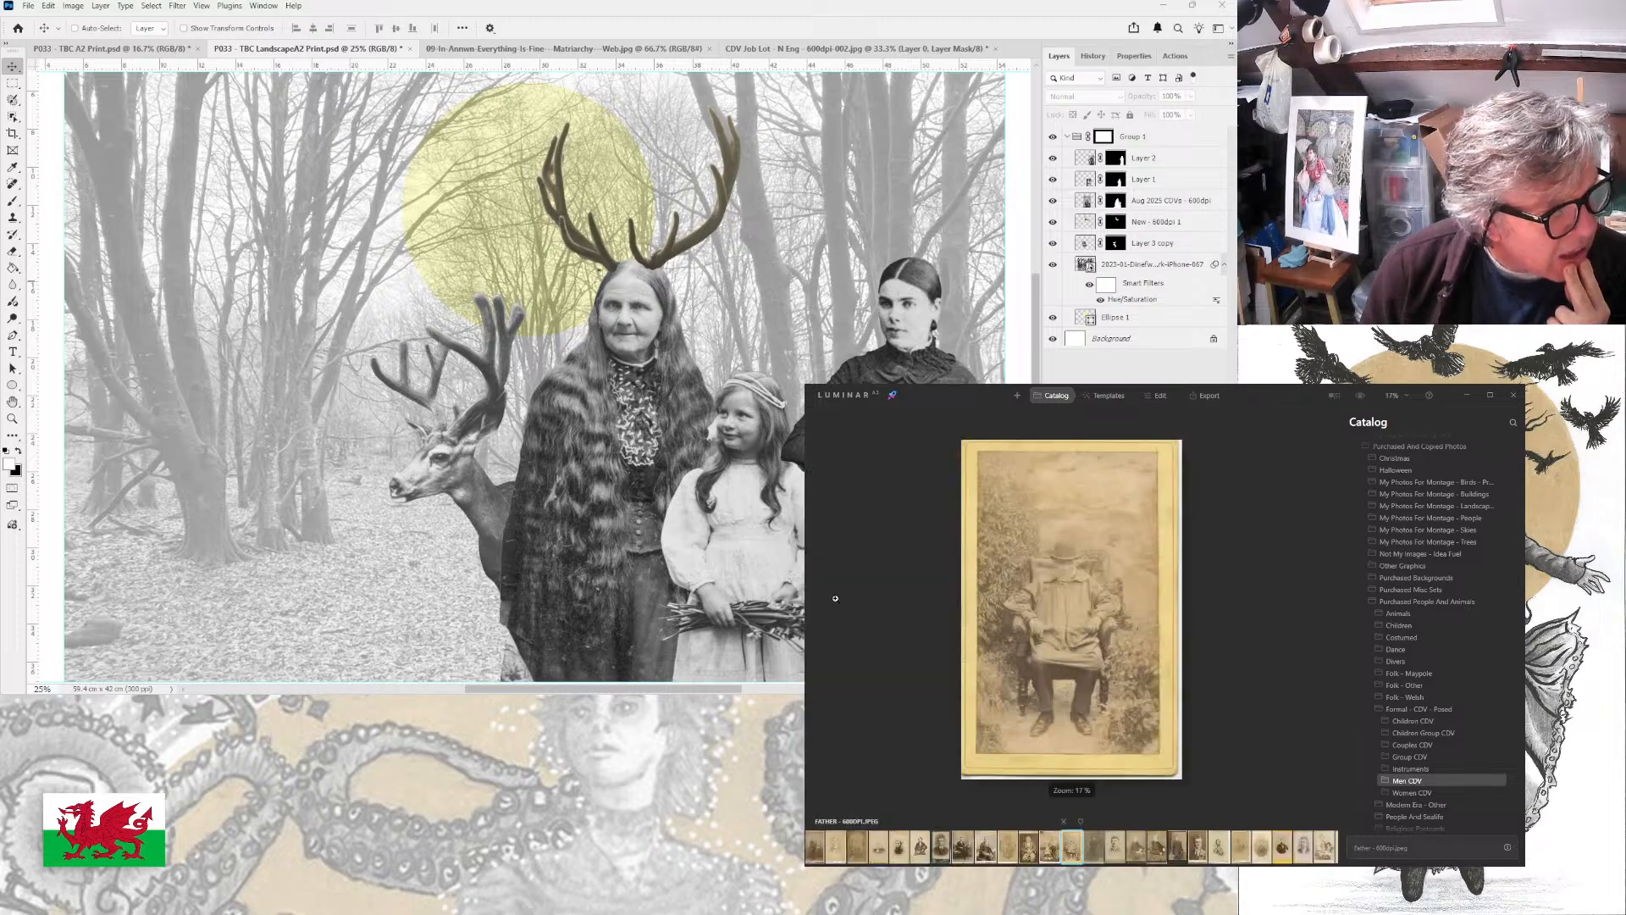
{"action": "left_click", "coordinate": [1062, 644]}
{"action": "left_click", "coordinate": [966, 500]}
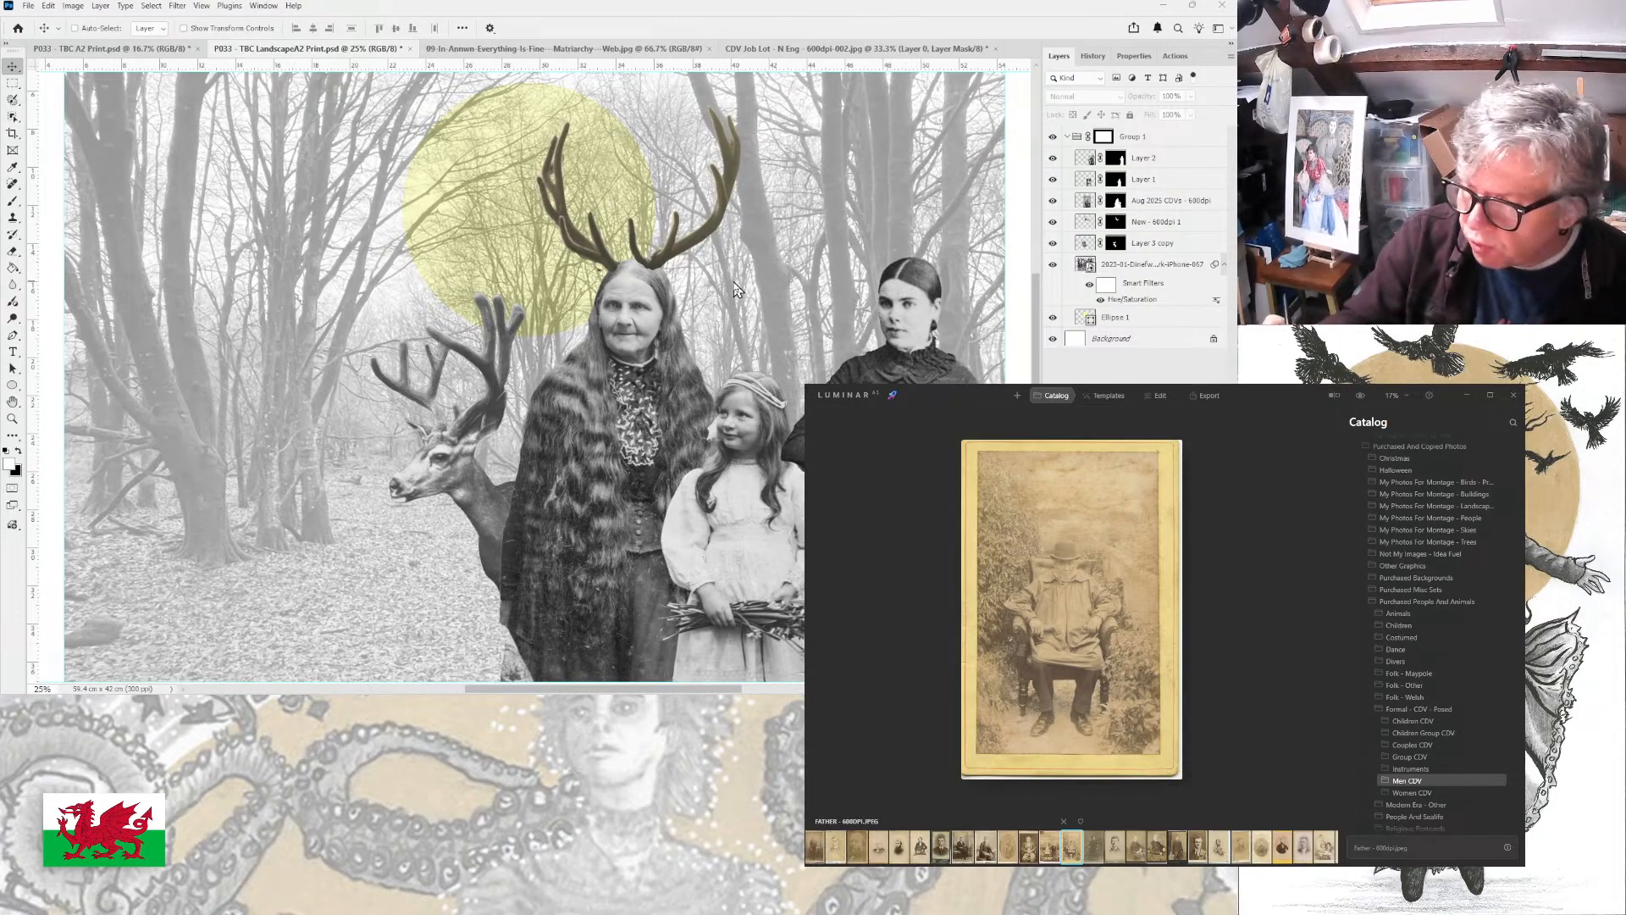
- Return to the landscape A2 print, leave all its layers deselected, and save the document
{"action": "key", "text": "ctrl+minus"}
{"action": "key", "text": "ctrl+minus"}
{"action": "key", "text": "ctrl+minus"}
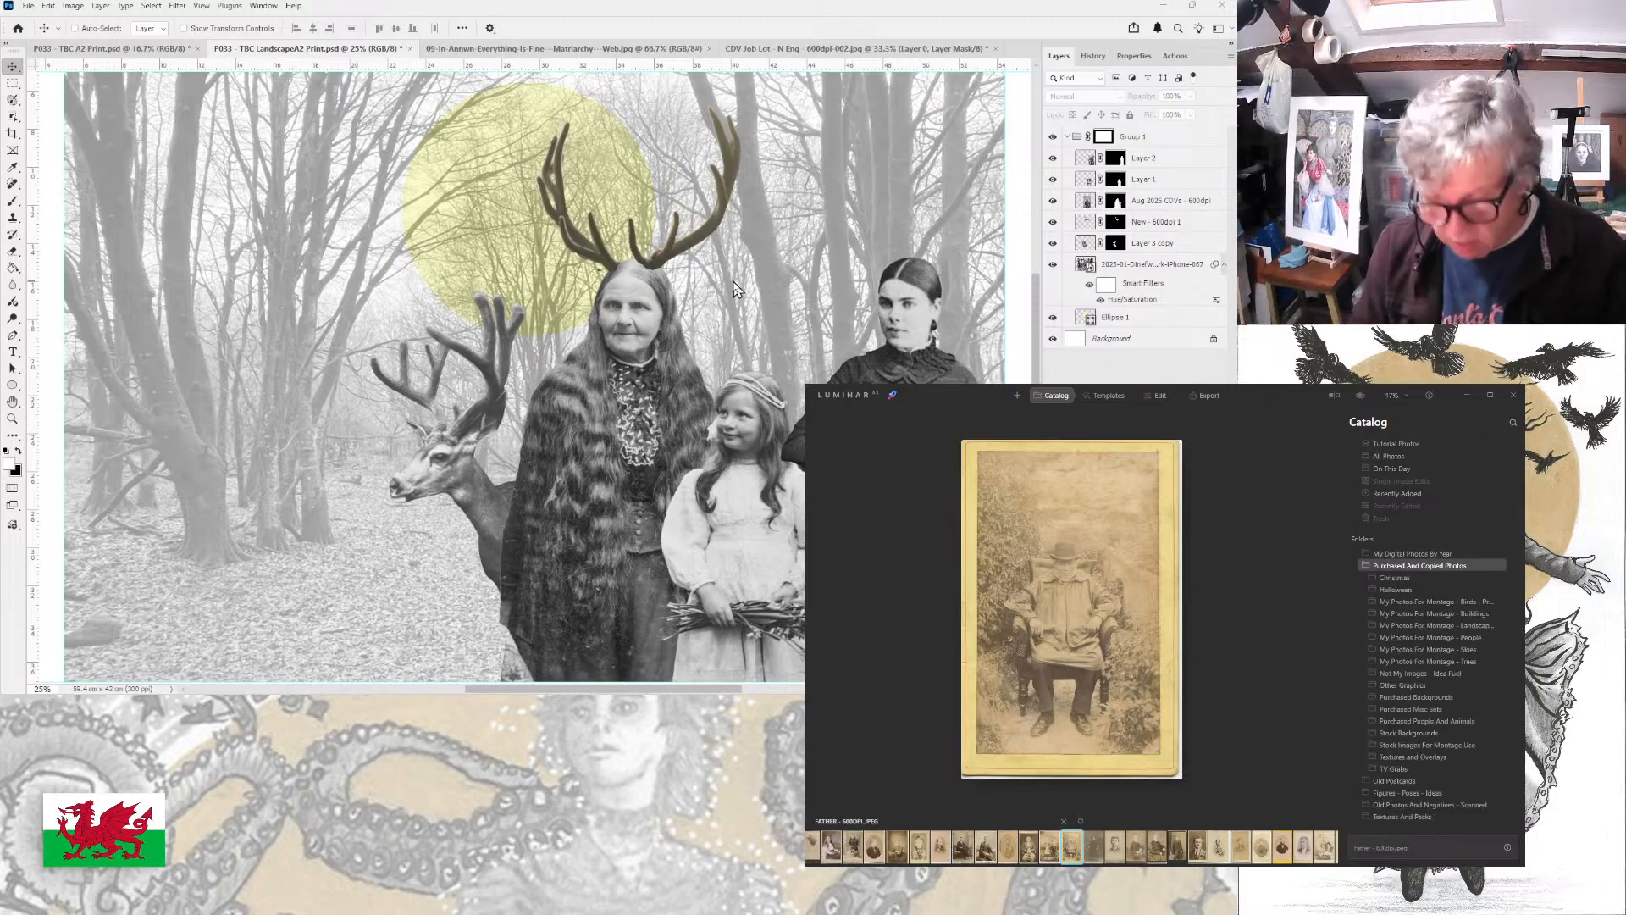
{"action": "left_click", "coordinate": [649, 534], "text": "ctrl"}
{"action": "key", "text": "ctrl+minus"}
{"action": "left_click", "coordinate": [649, 534], "text": "ctrl"}
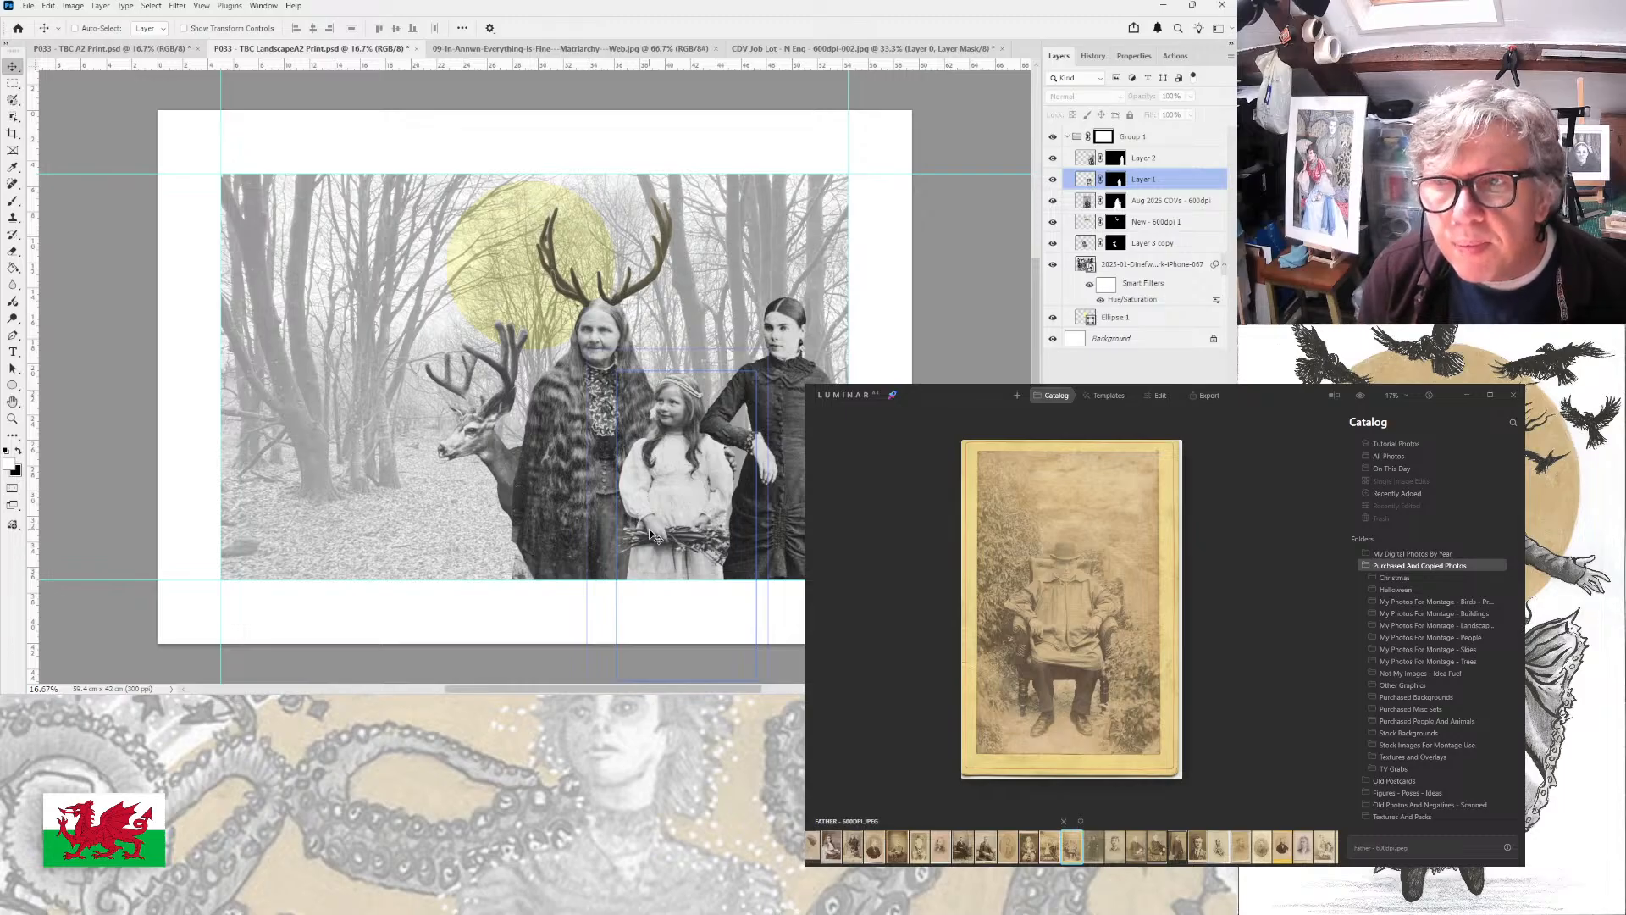
{"action": "left_click", "coordinate": [585, 508], "text": "ctrl"}
{"action": "left_click", "coordinate": [1133, 366]}
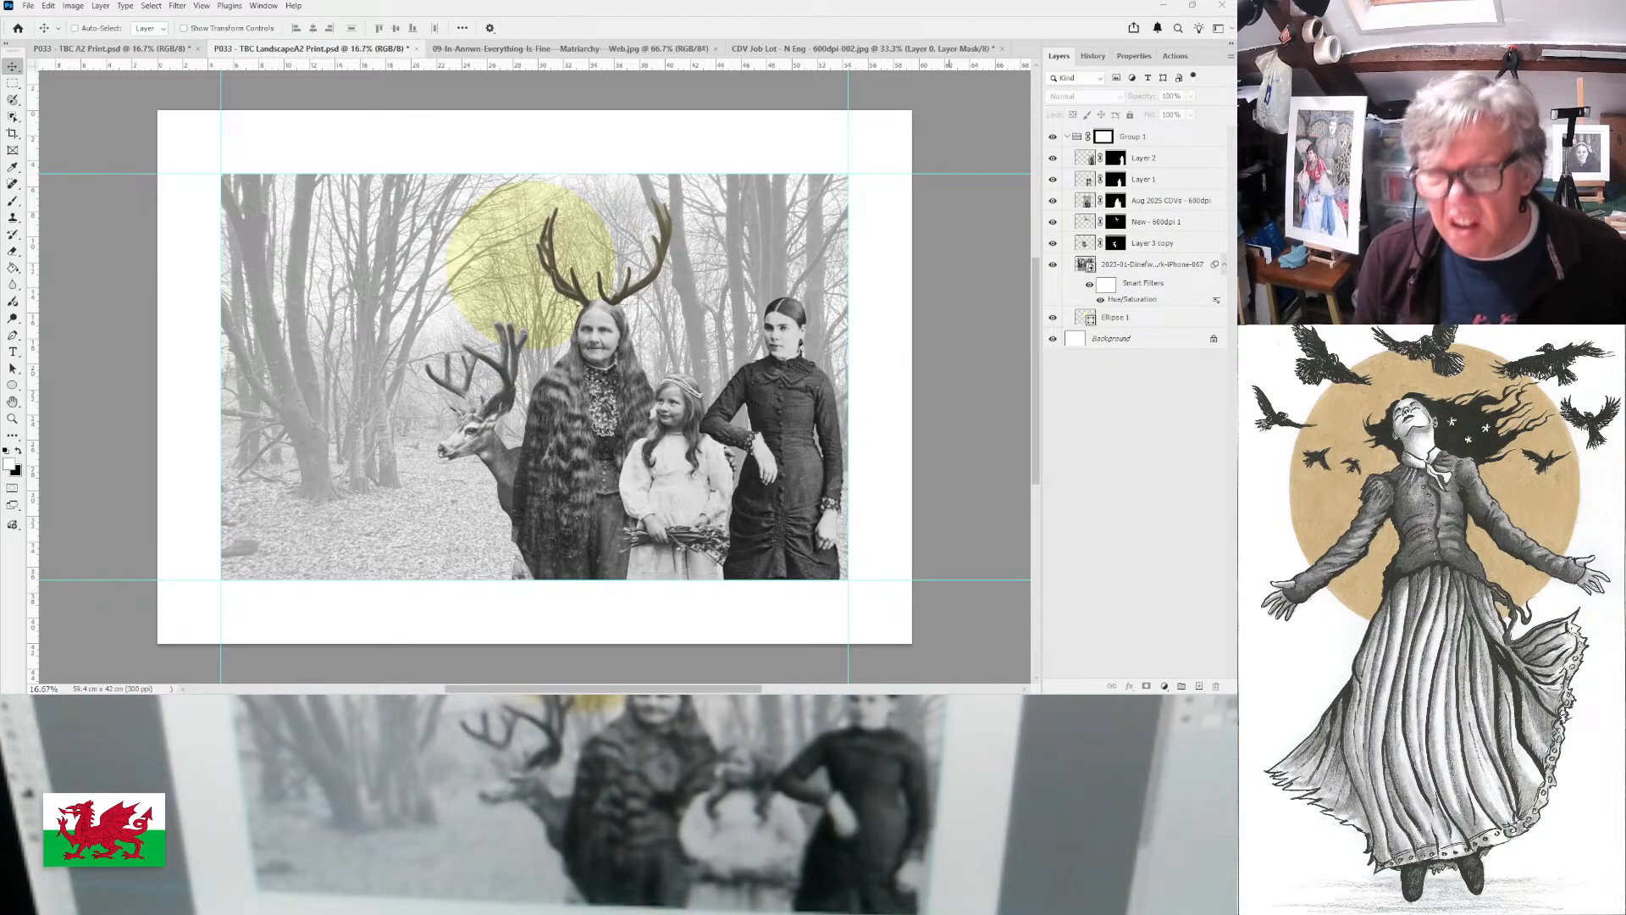
{"action": "left_click", "coordinate": [952, 406]}
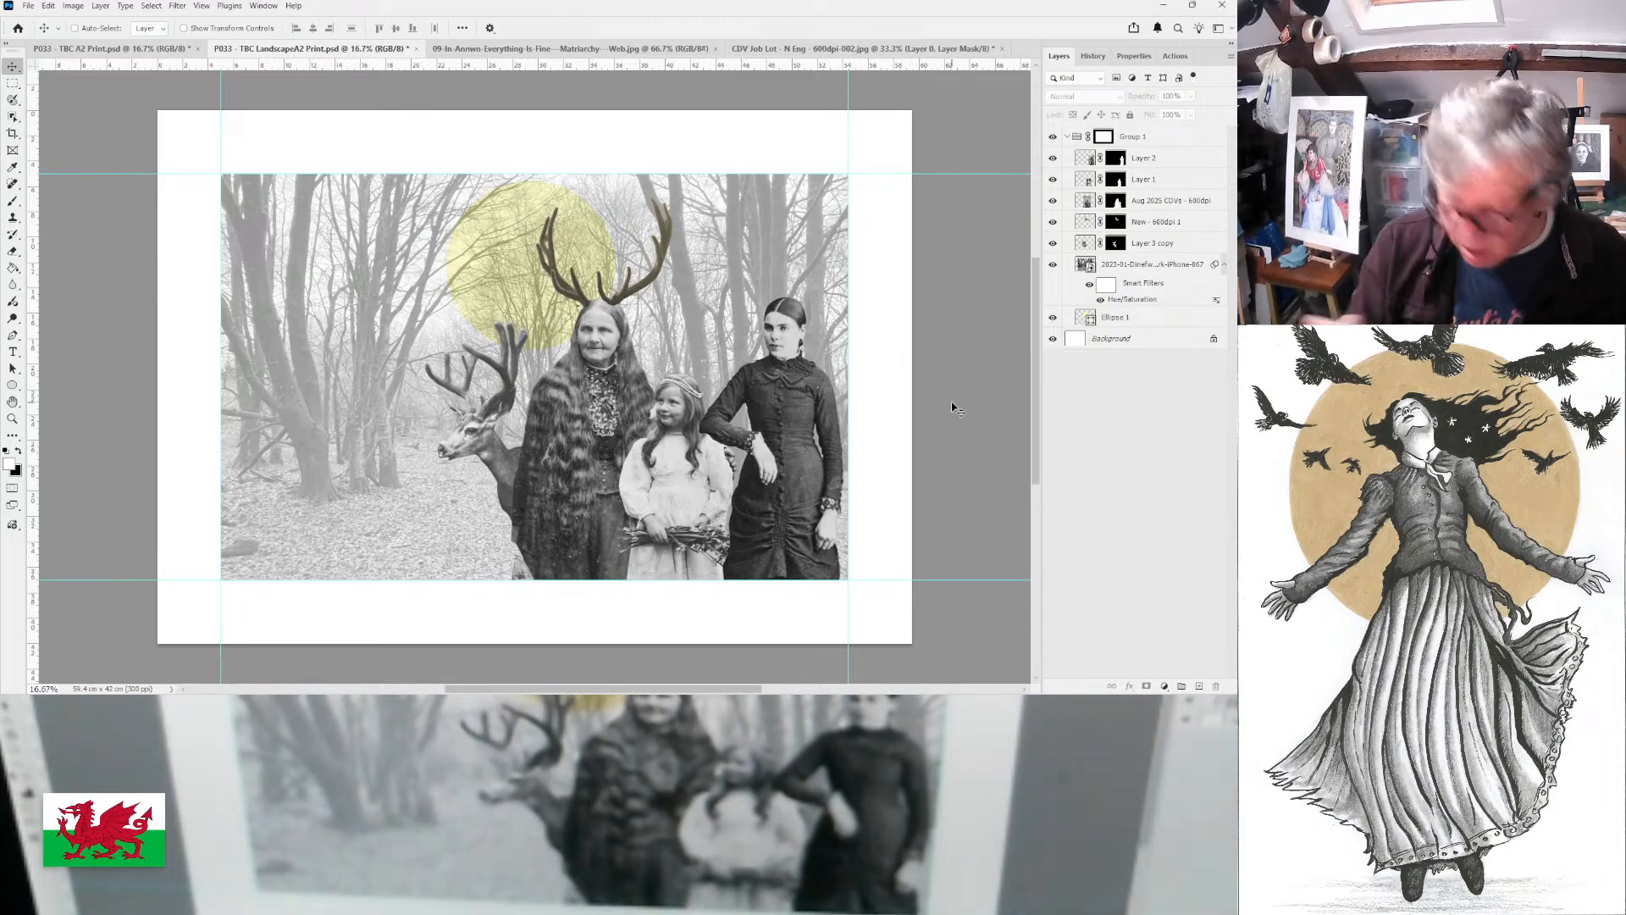
{"action": "key", "text": "ctrl+s"}
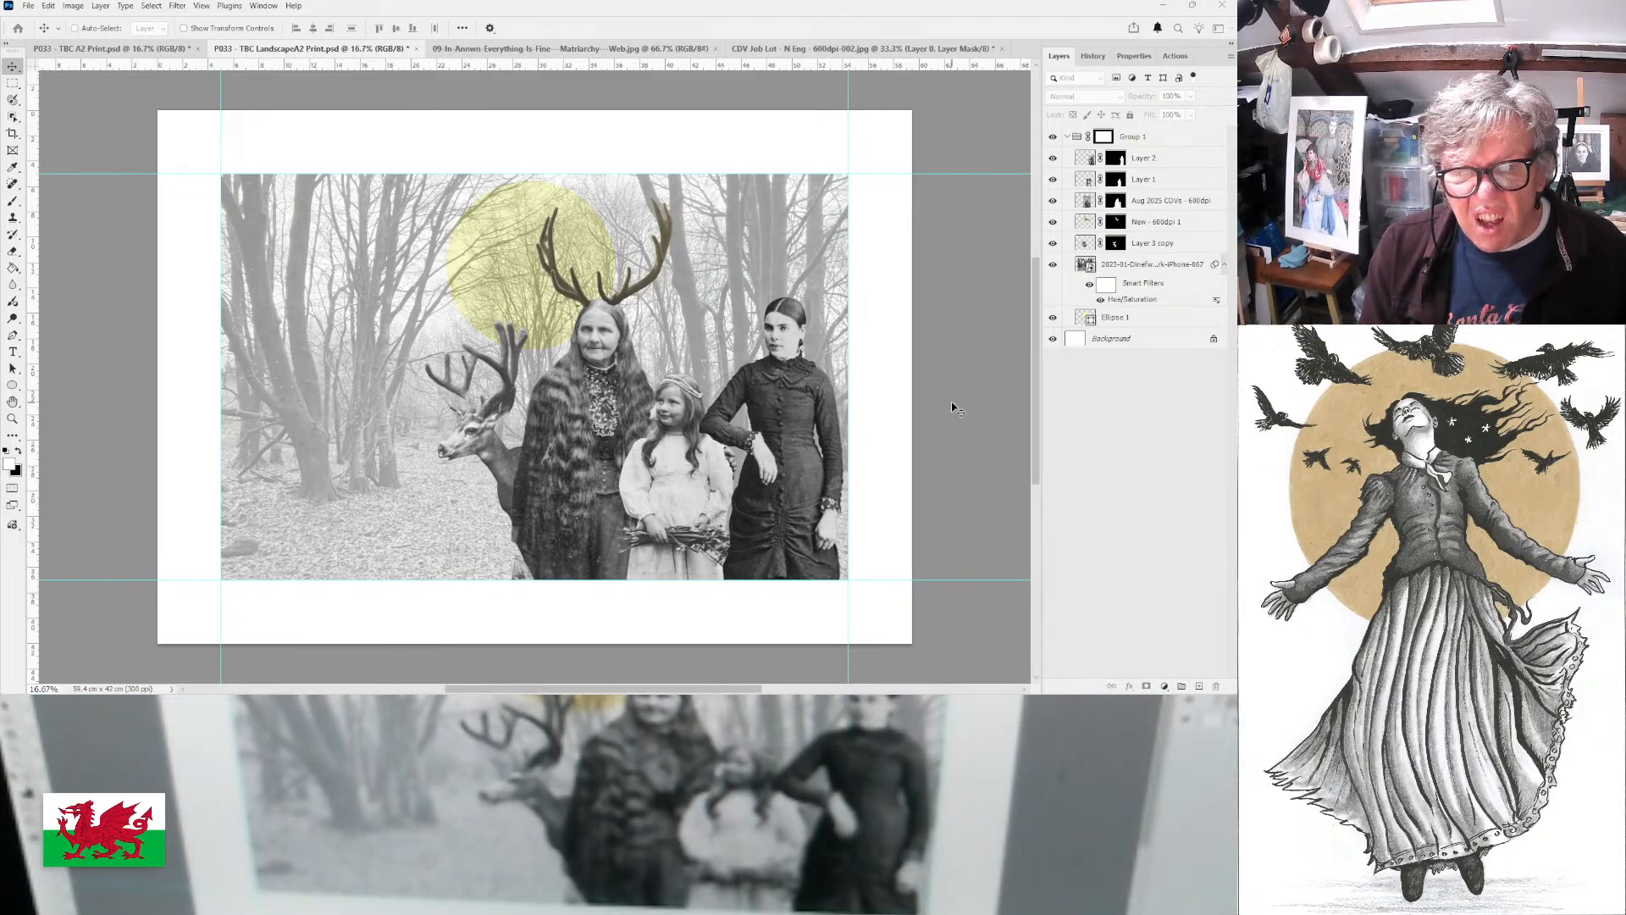
- Paste the copied deer photo into a new document and fully desaturate it with Hue/Saturation
{"action": "key", "text": "Return"}
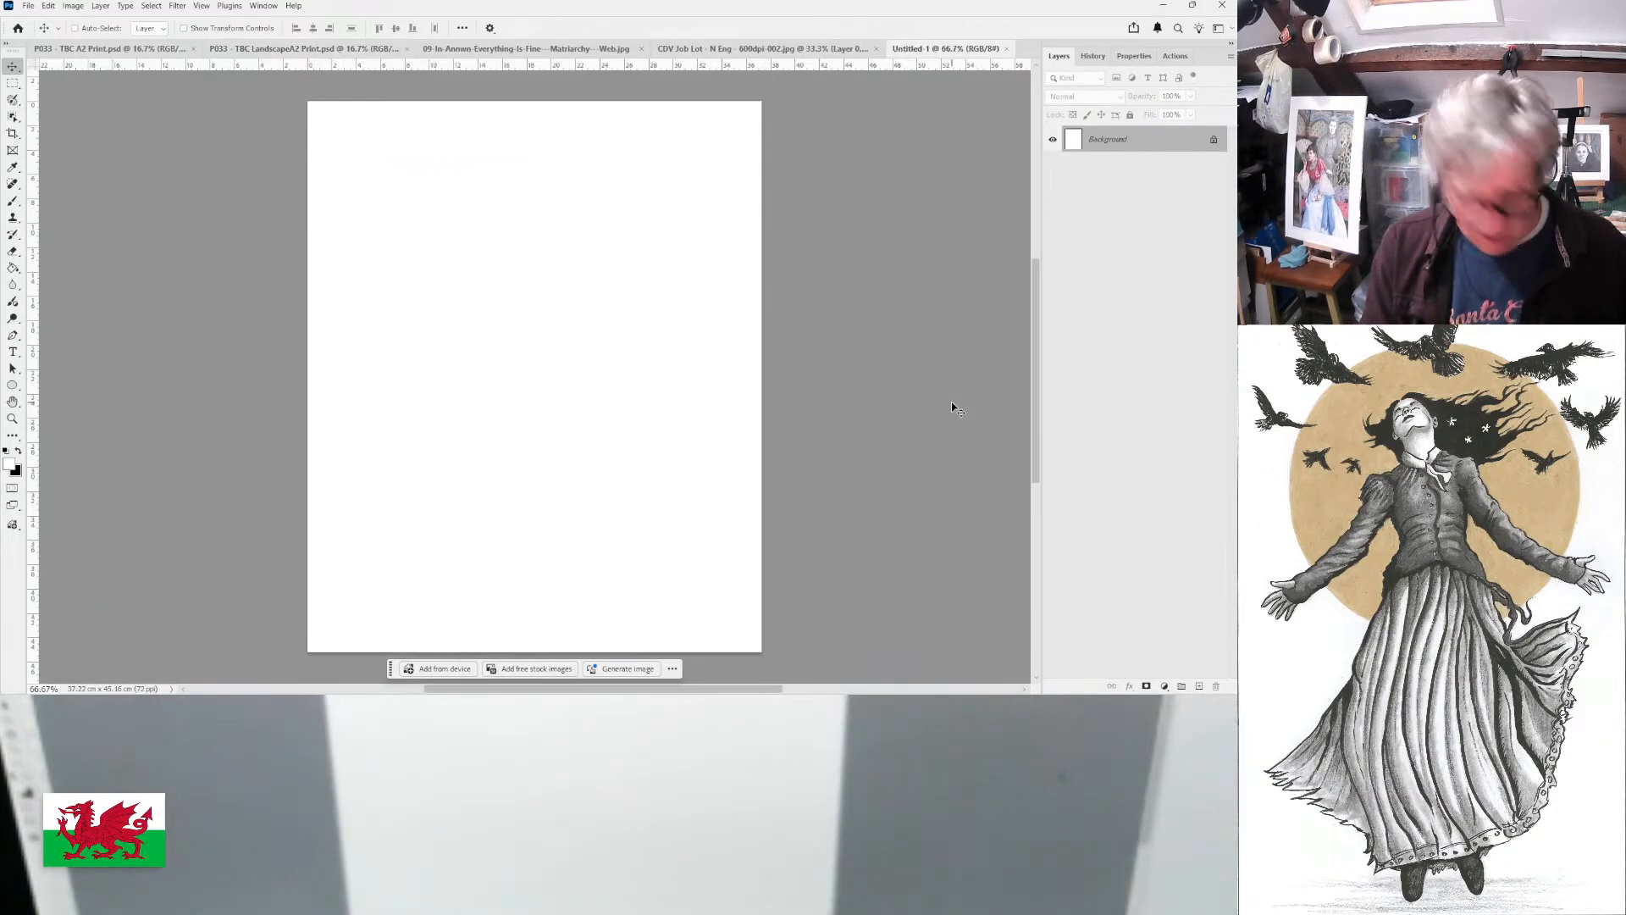
{"action": "key", "text": "ctrl+v"}
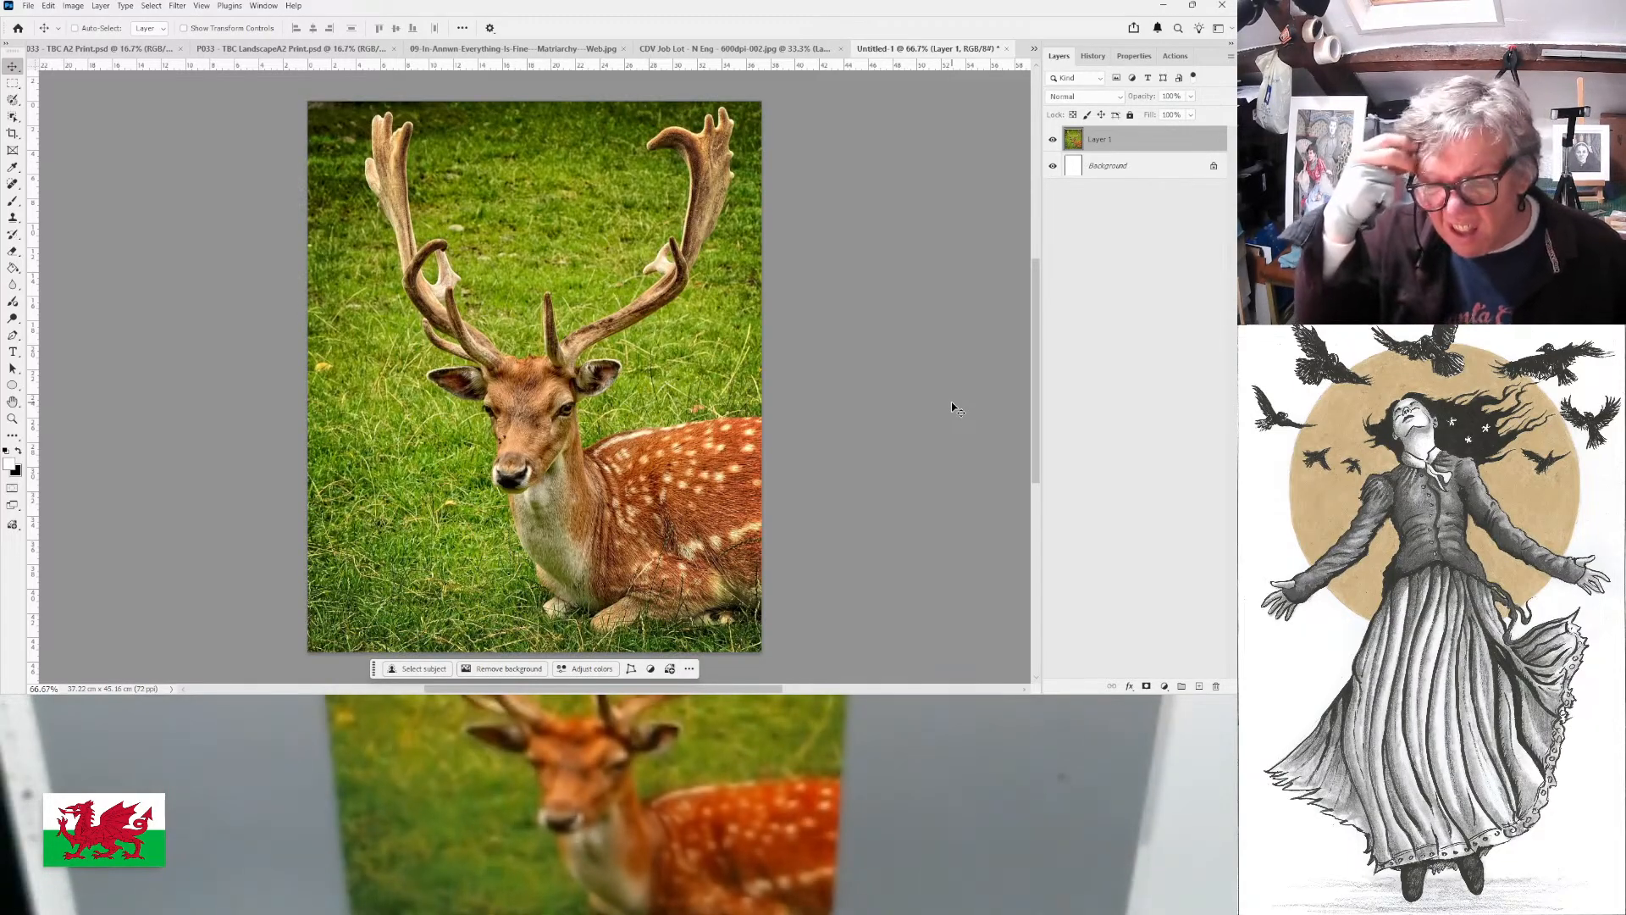
{"action": "key", "text": "ctrl+u"}
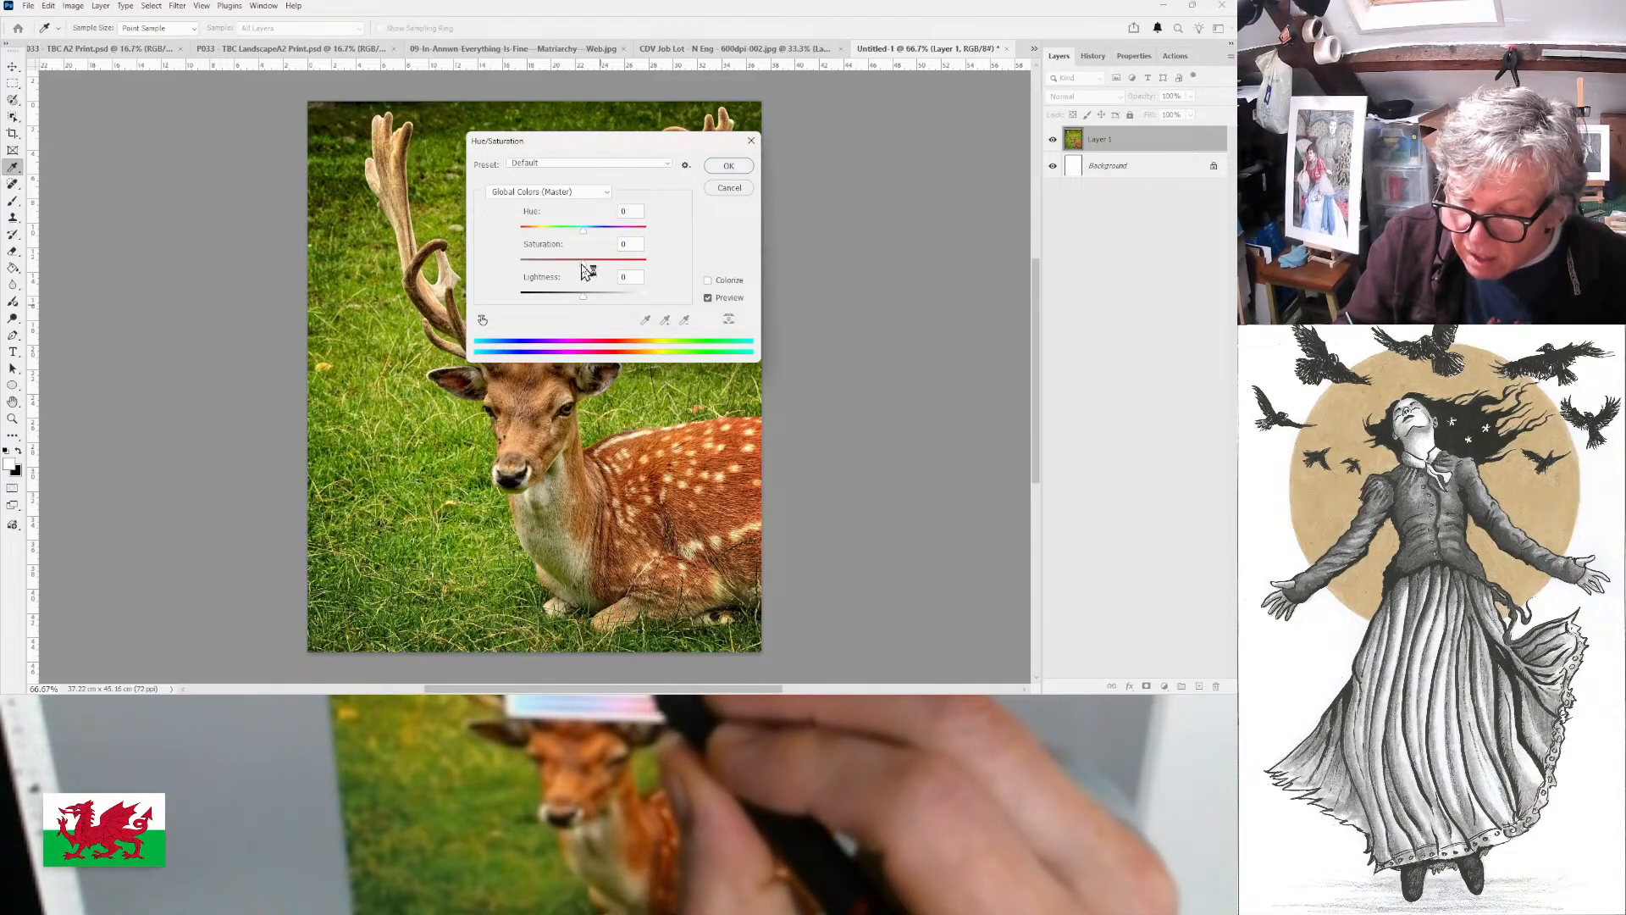
{"action": "left_click_drag", "start_coordinate": [583, 263], "coordinate": [520, 264]}
{"action": "left_click", "coordinate": [732, 171]}
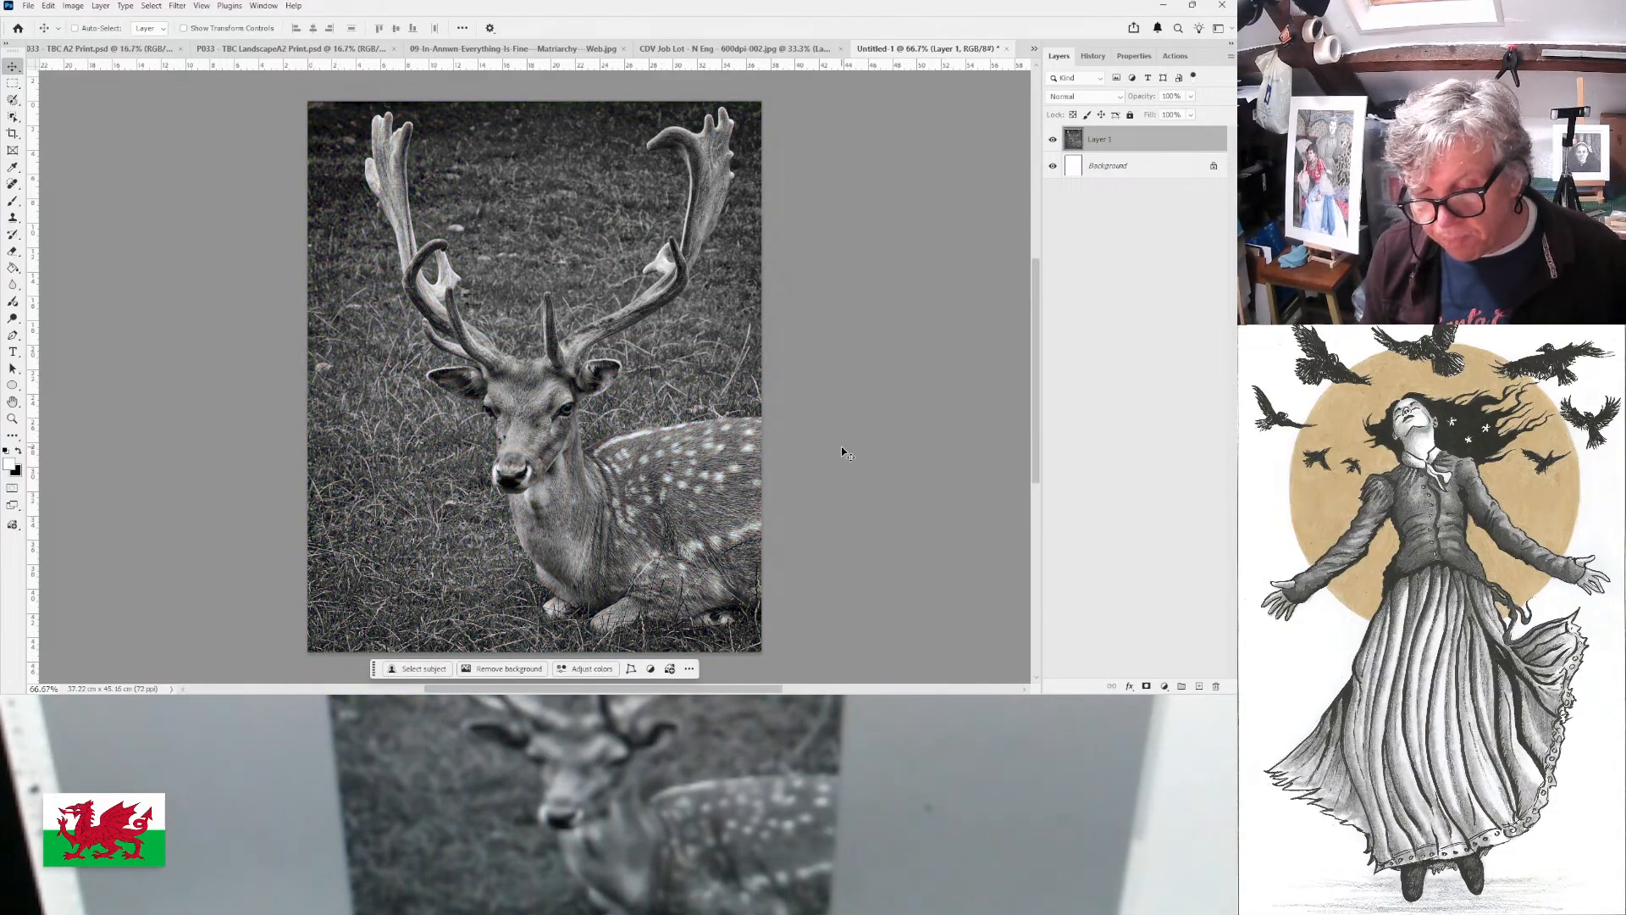
- Remove the deer photo's background and crop the document to a rectangle around the antlers and ears
{"action": "right_click", "coordinate": [505, 663]}
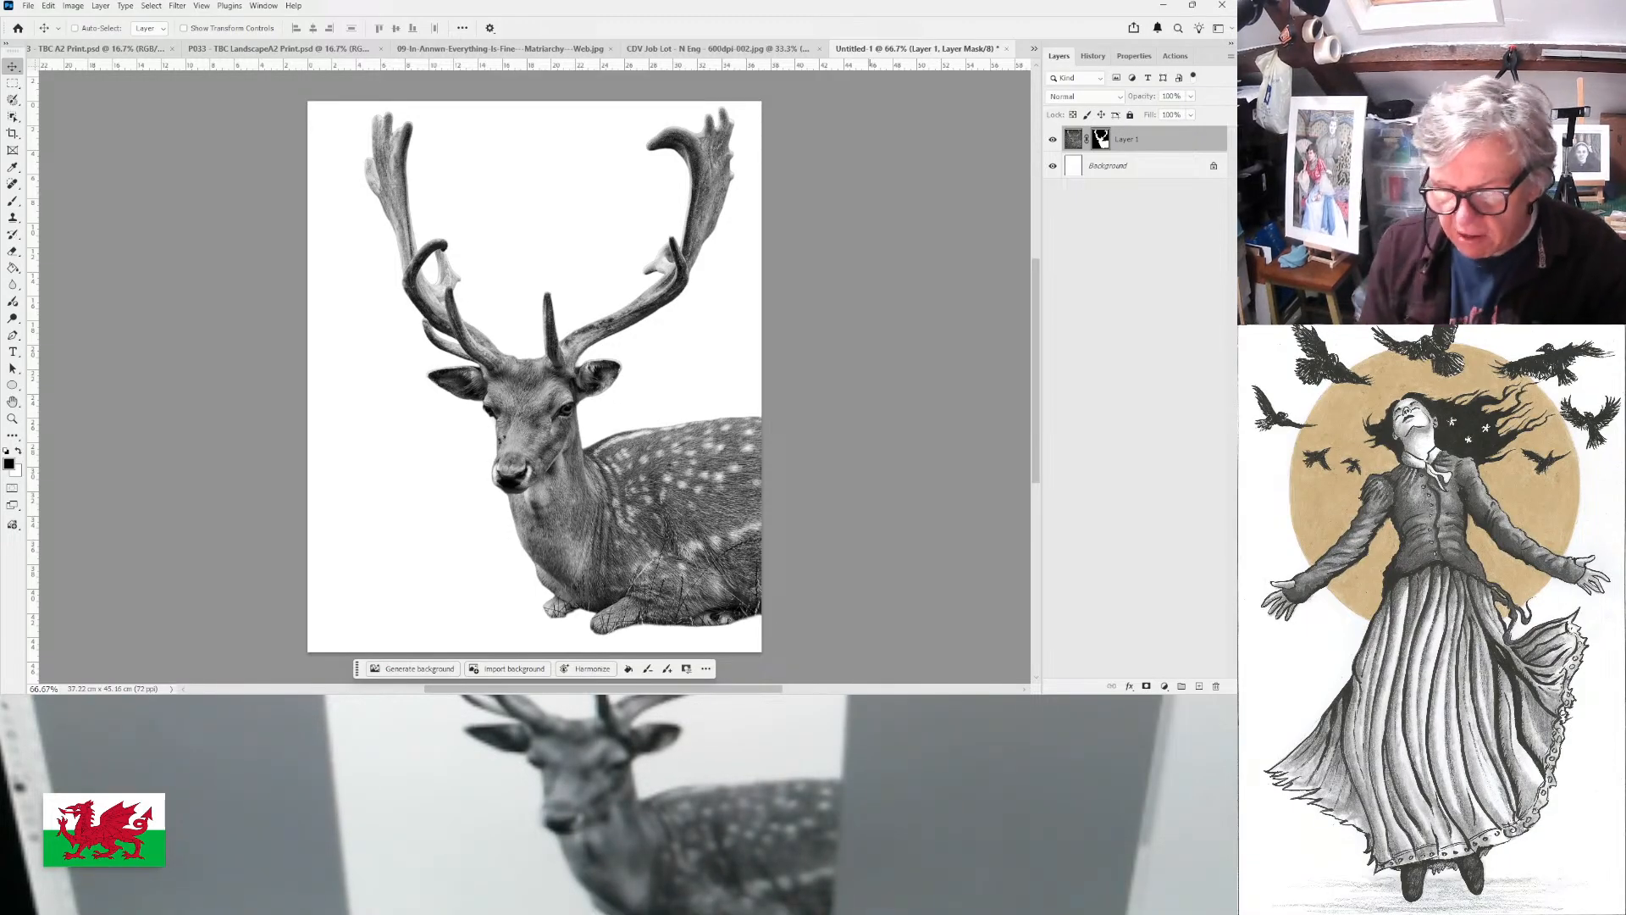
{"action": "key", "text": "m"}
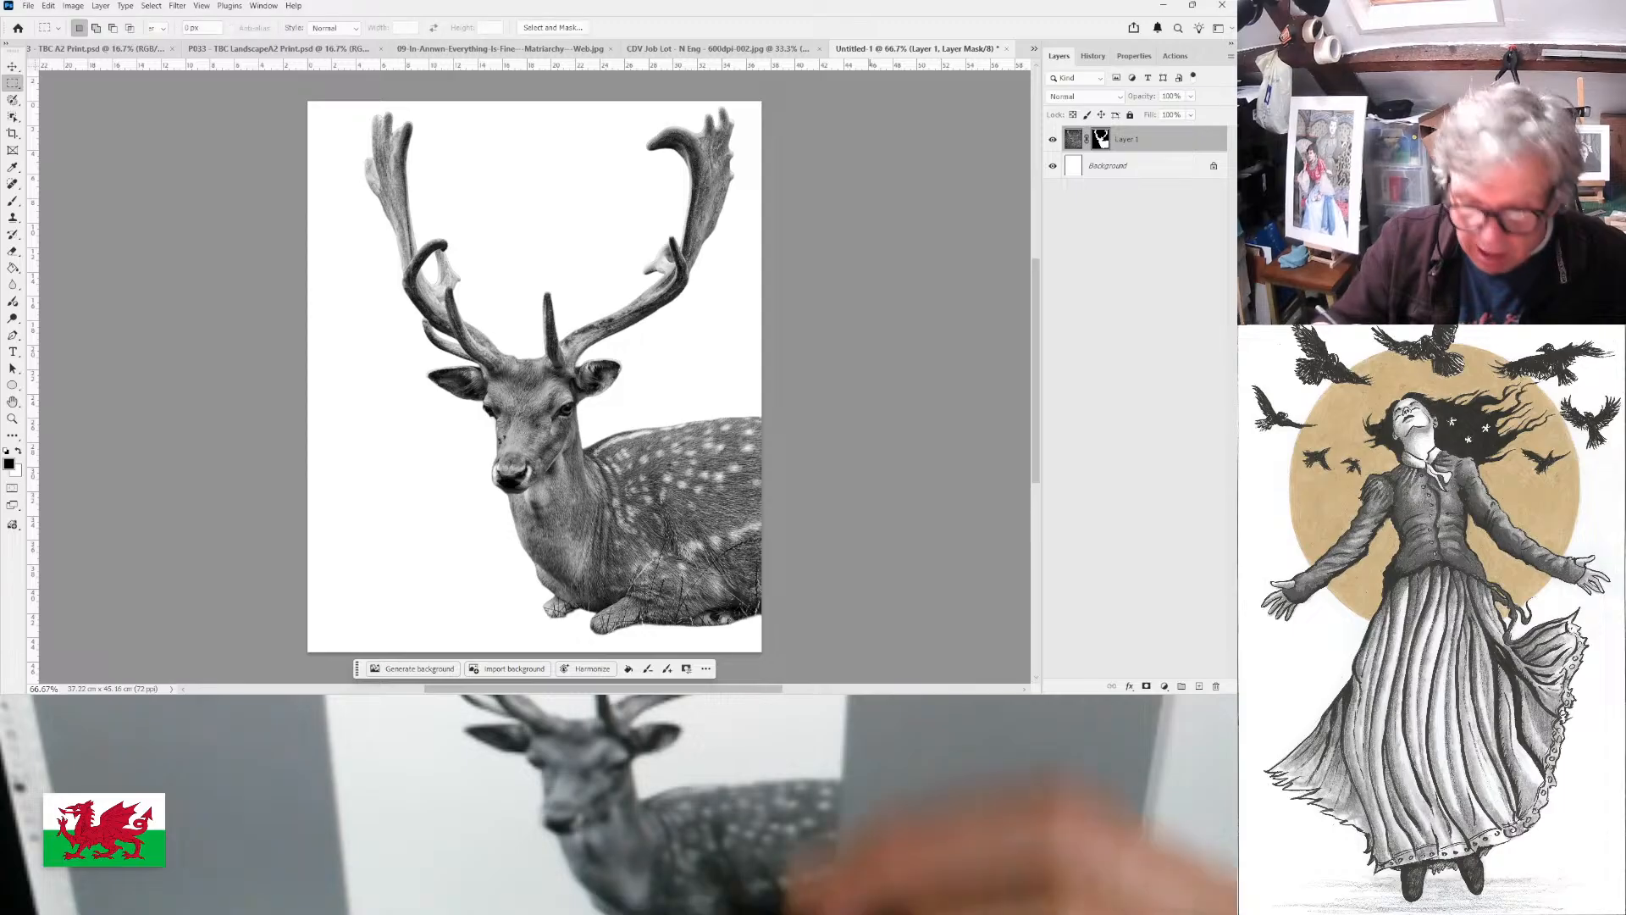
{"action": "left_click_drag", "start_coordinate": [344, 101], "coordinate": [771, 370]}
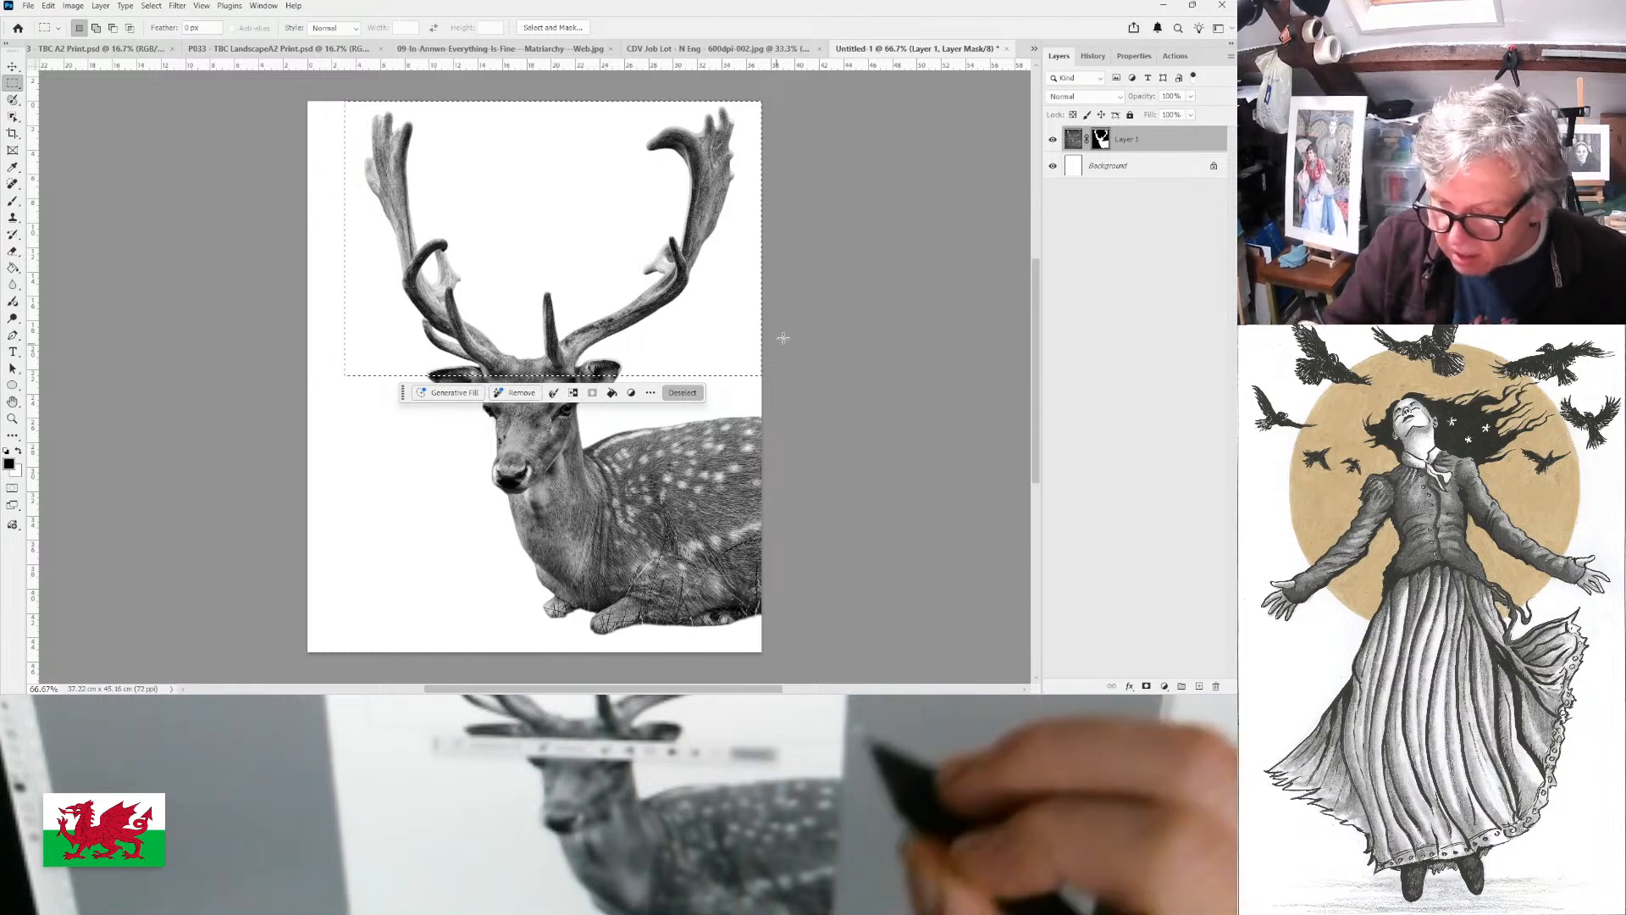
{"action": "left_click", "coordinate": [814, 347]}
{"action": "left_click_drag", "start_coordinate": [354, 101], "coordinate": [778, 385]}
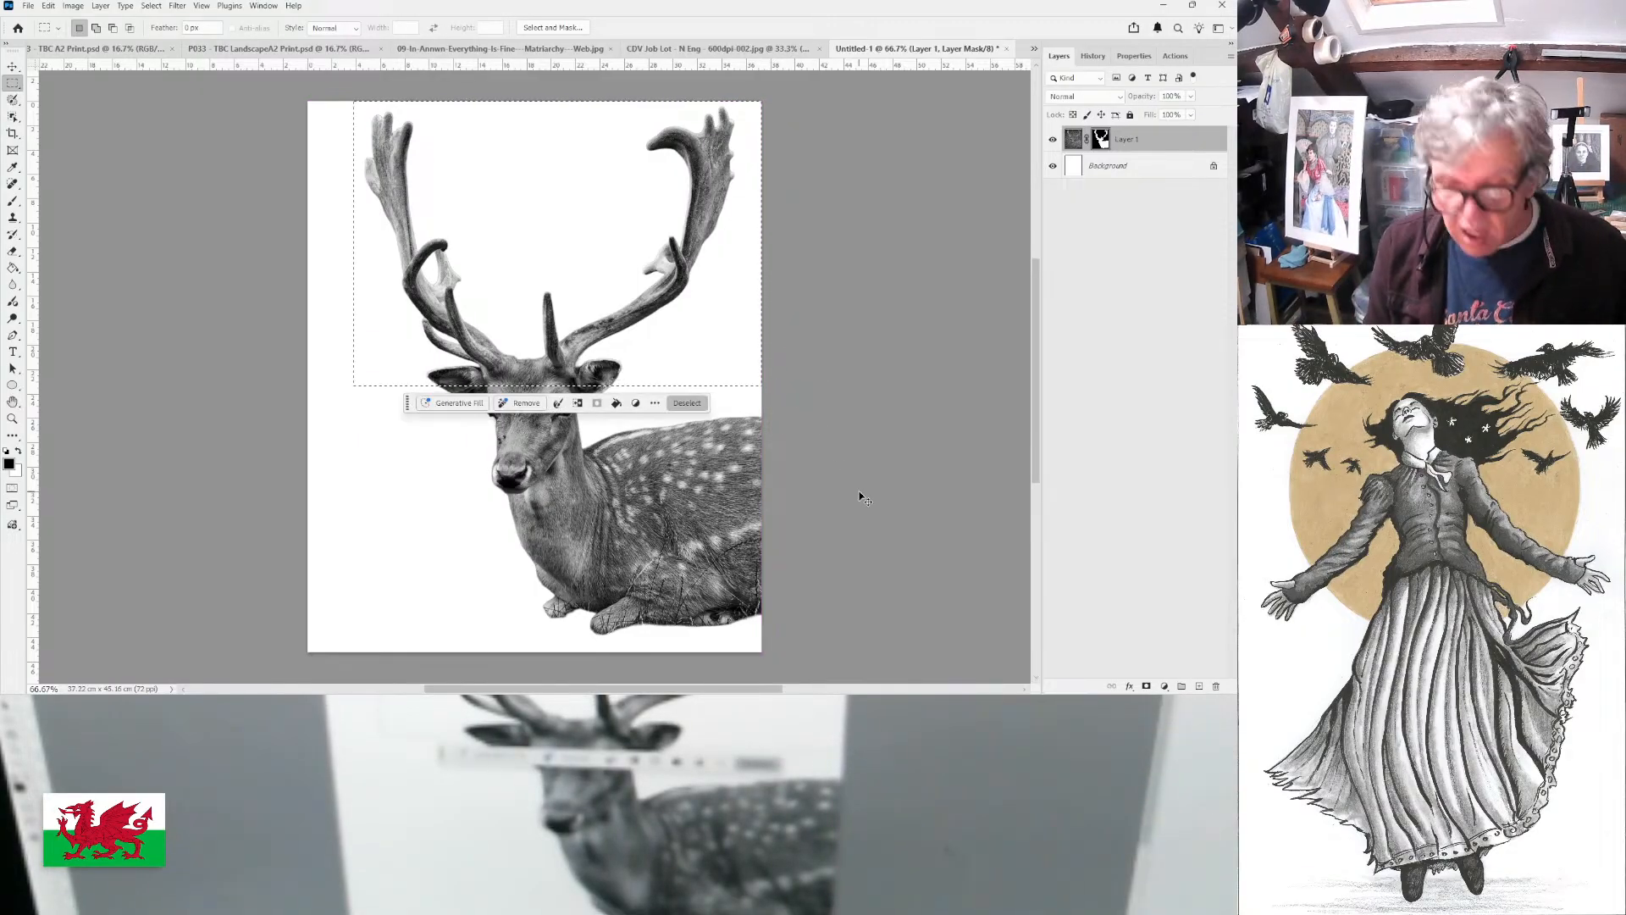
{"action": "key", "text": "ctrl+shift+c"}
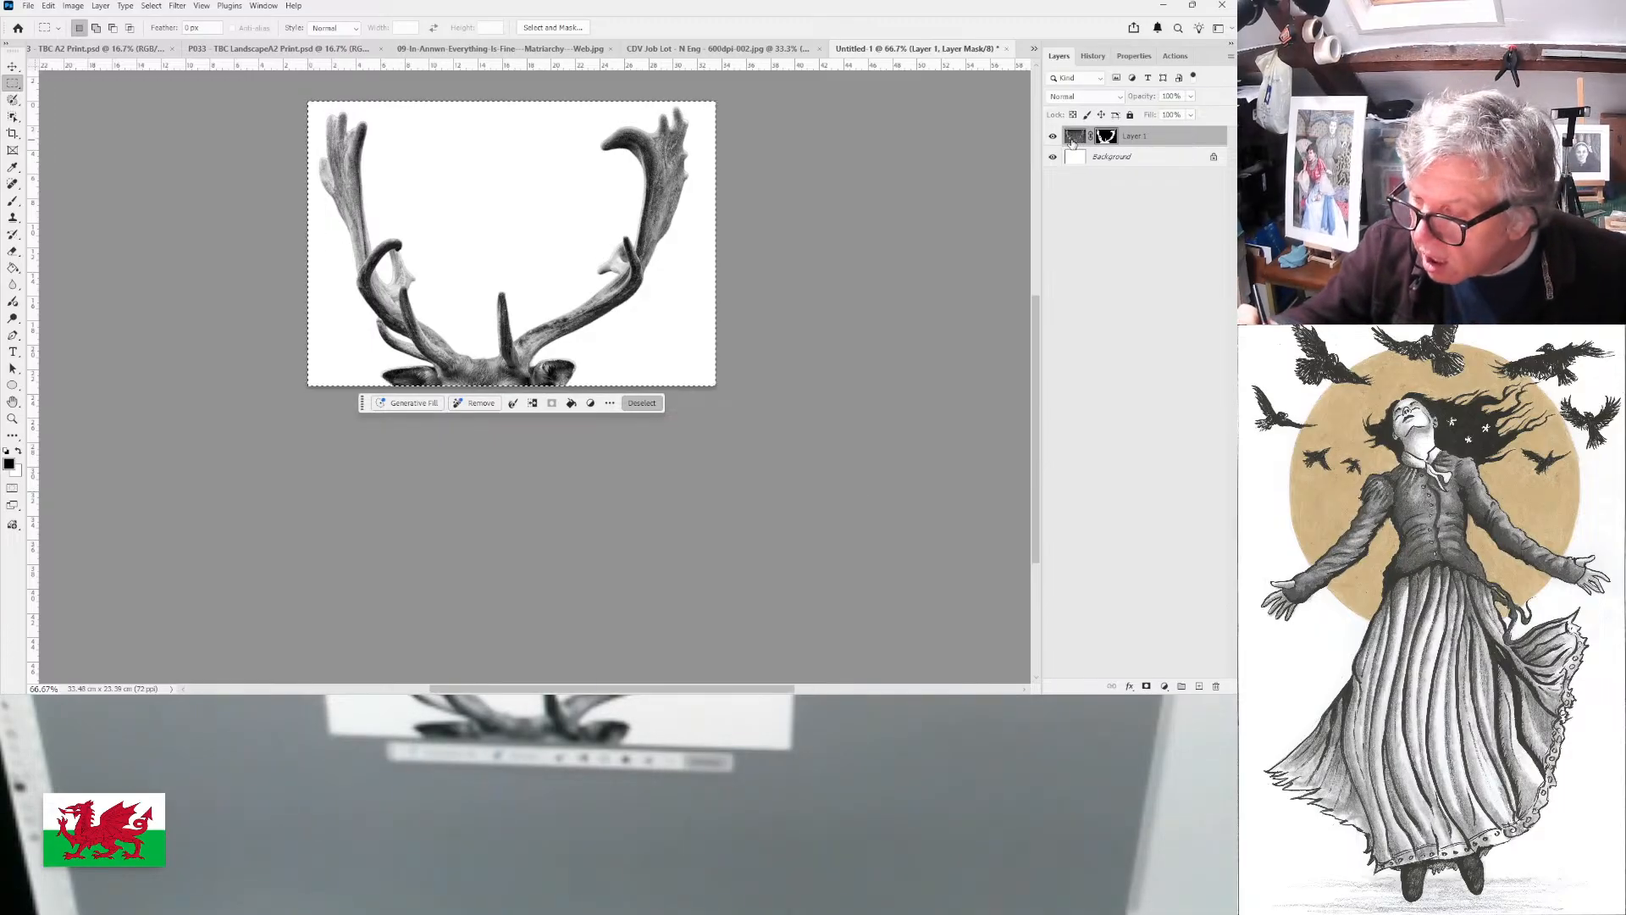
- Bring the masked antlers layer into the landscape A2 print and position it on the standing woman's head
{"action": "left_click_drag", "start_coordinate": [1081, 139], "coordinate": [450, 307]}
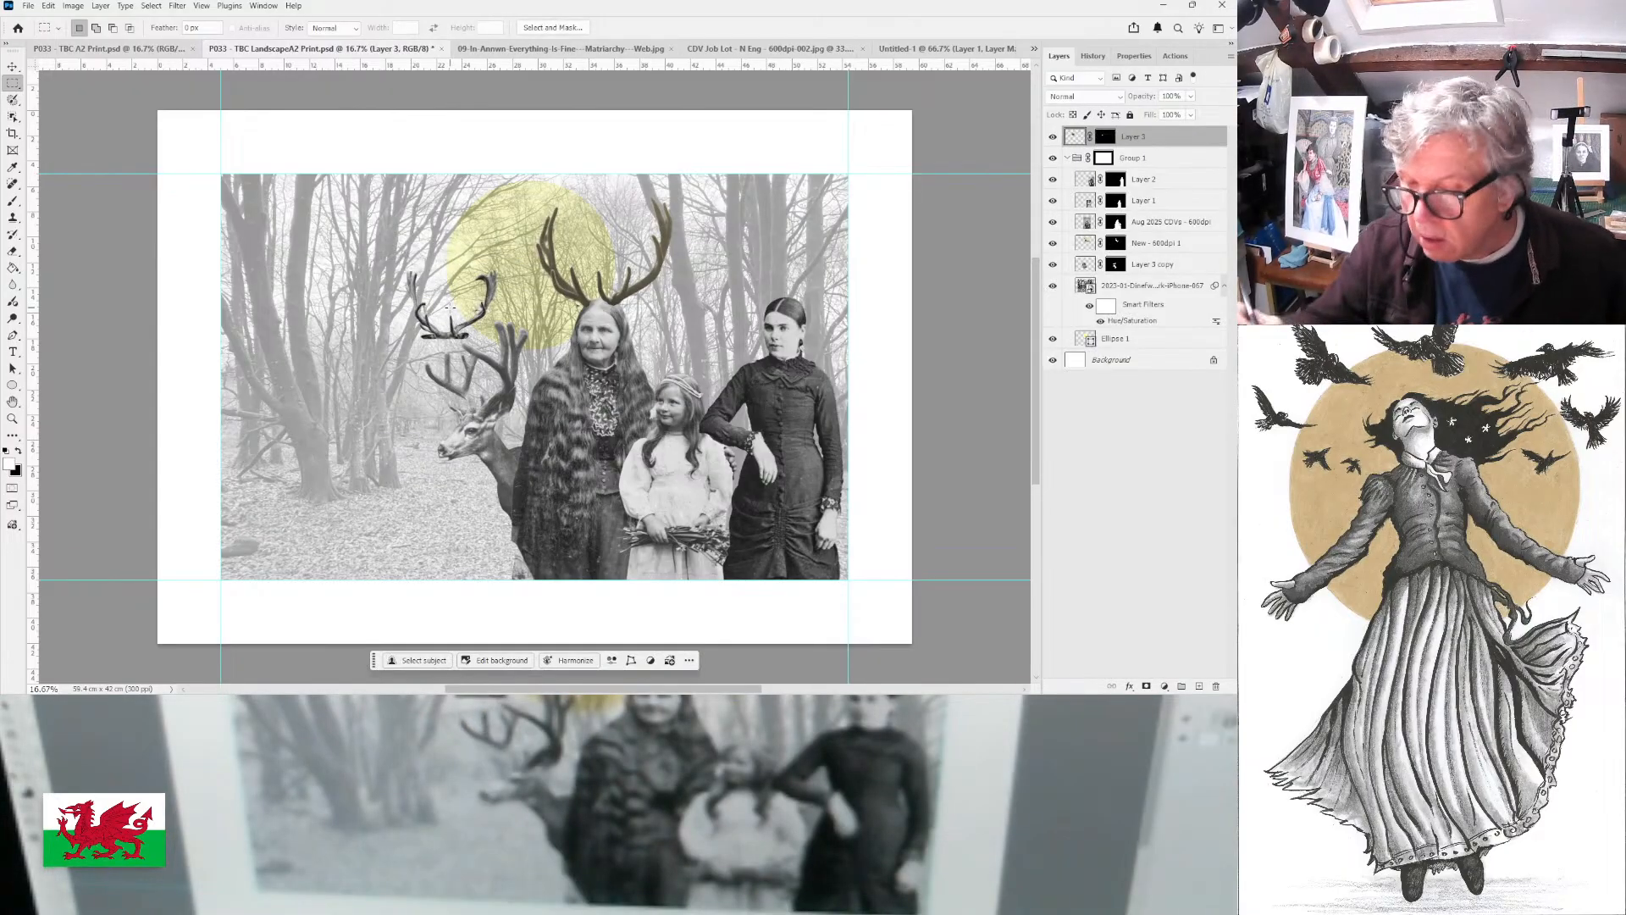
{"action": "key", "text": "v"}
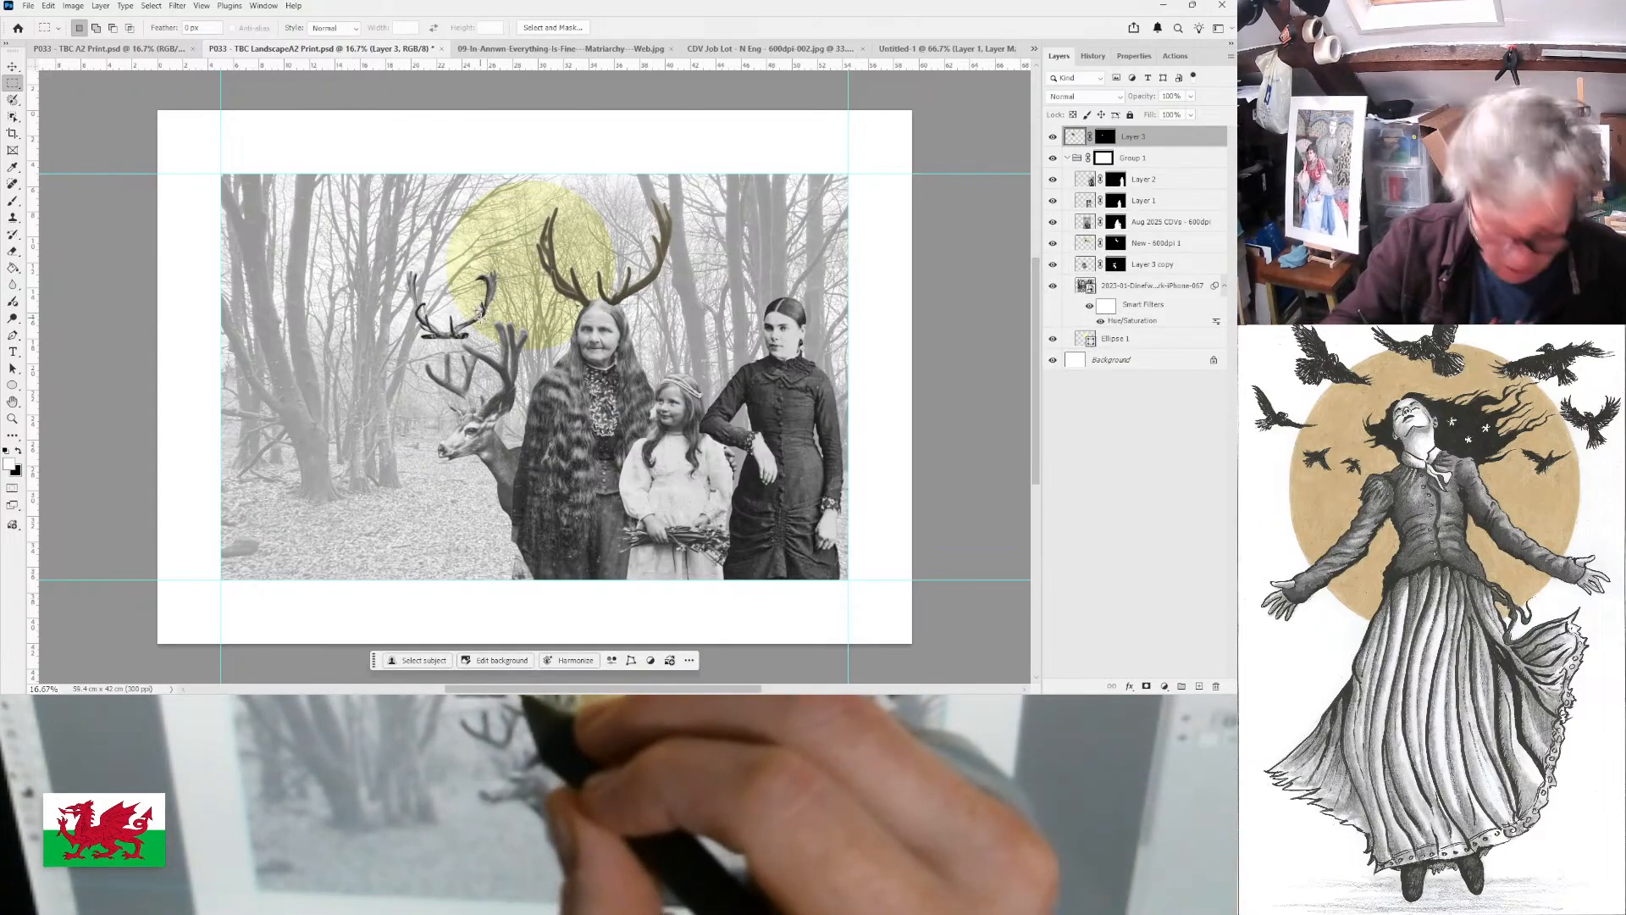
{"action": "left_click_drag", "start_coordinate": [487, 309], "coordinate": [825, 280]}
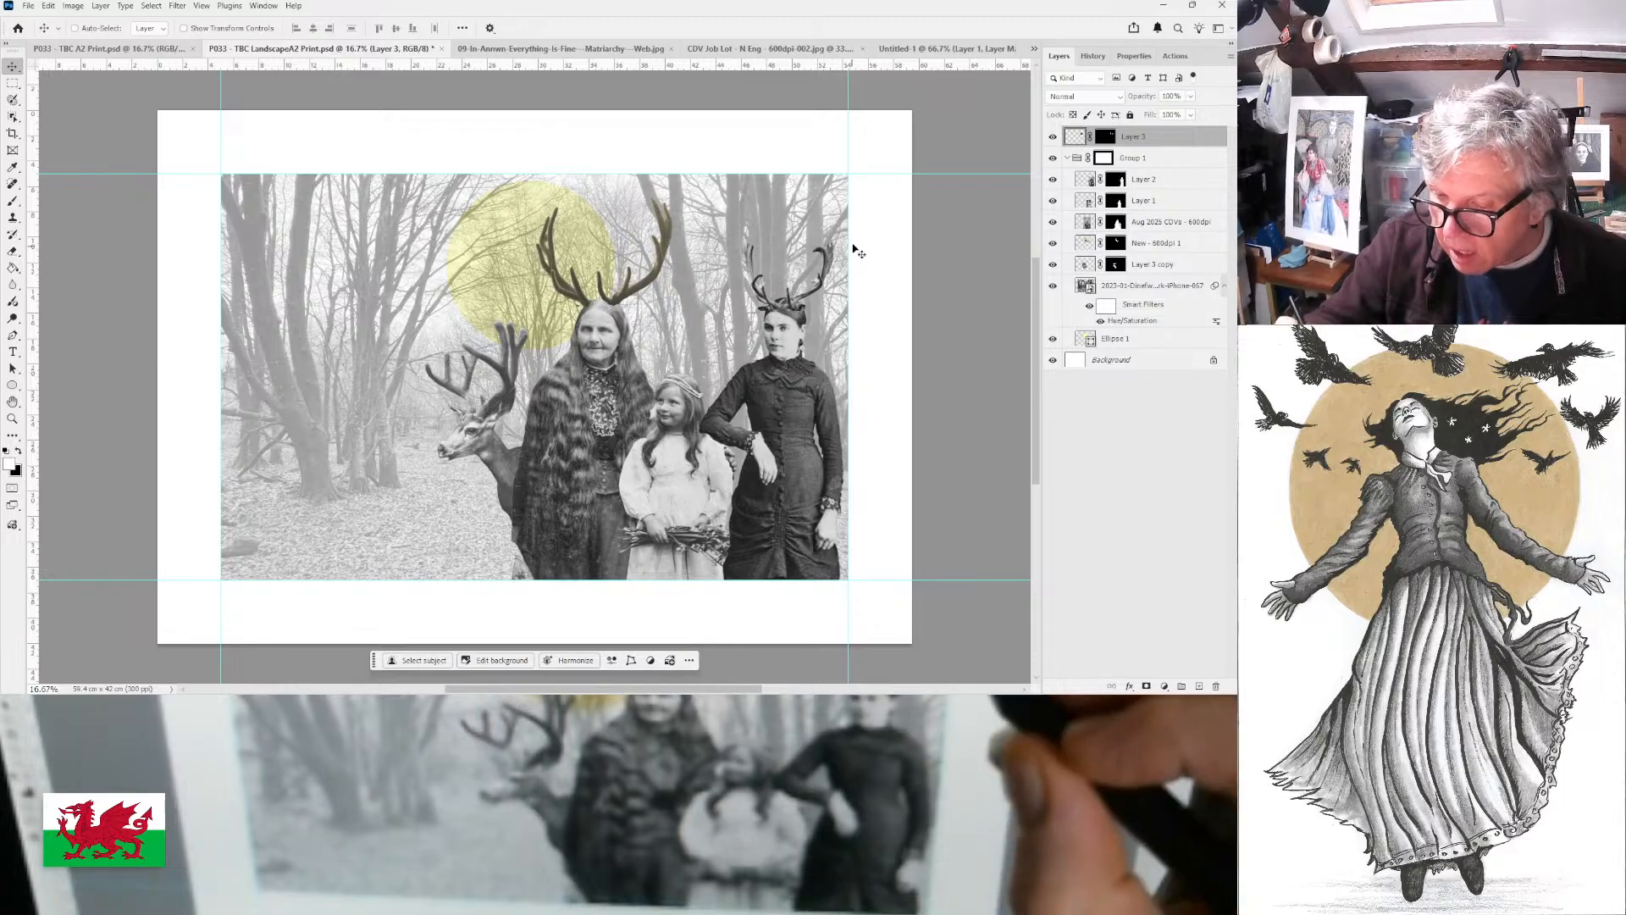
{"action": "left_click", "coordinate": [837, 544], "text": "ctrl"}
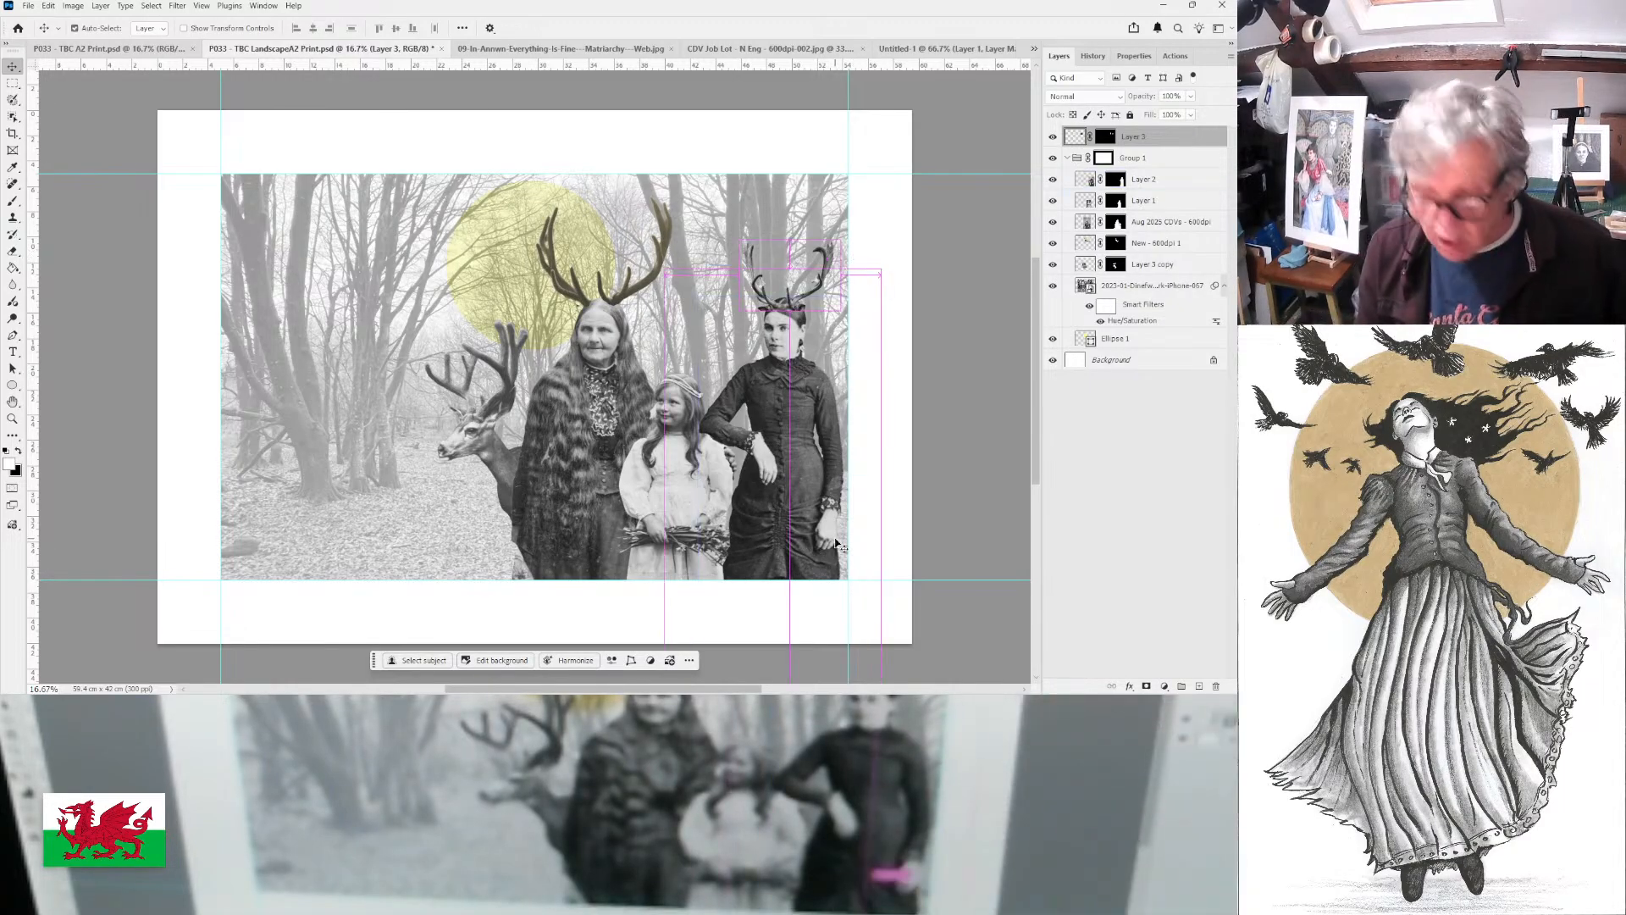
- Enlarge the woman's antlers to about 148%, rotate them -3°, and position them on top of her head
{"action": "key", "text": "ctrl+t"}
{"action": "mouse_move", "coordinate": [841, 242]}
{"action": "left_mouse_down"}
{"action": "mouse_move", "coordinate": [855, 229]}
{"action": "mouse_move", "coordinate": [828, 265]}
{"action": "left_mouse_up"}
{"action": "left_click_drag", "start_coordinate": [864, 211], "coordinate": [860, 194]}
{"action": "left_click_drag", "start_coordinate": [730, 227], "coordinate": [694, 204]}
{"action": "left_click_drag", "start_coordinate": [829, 284], "coordinate": [833, 277]}
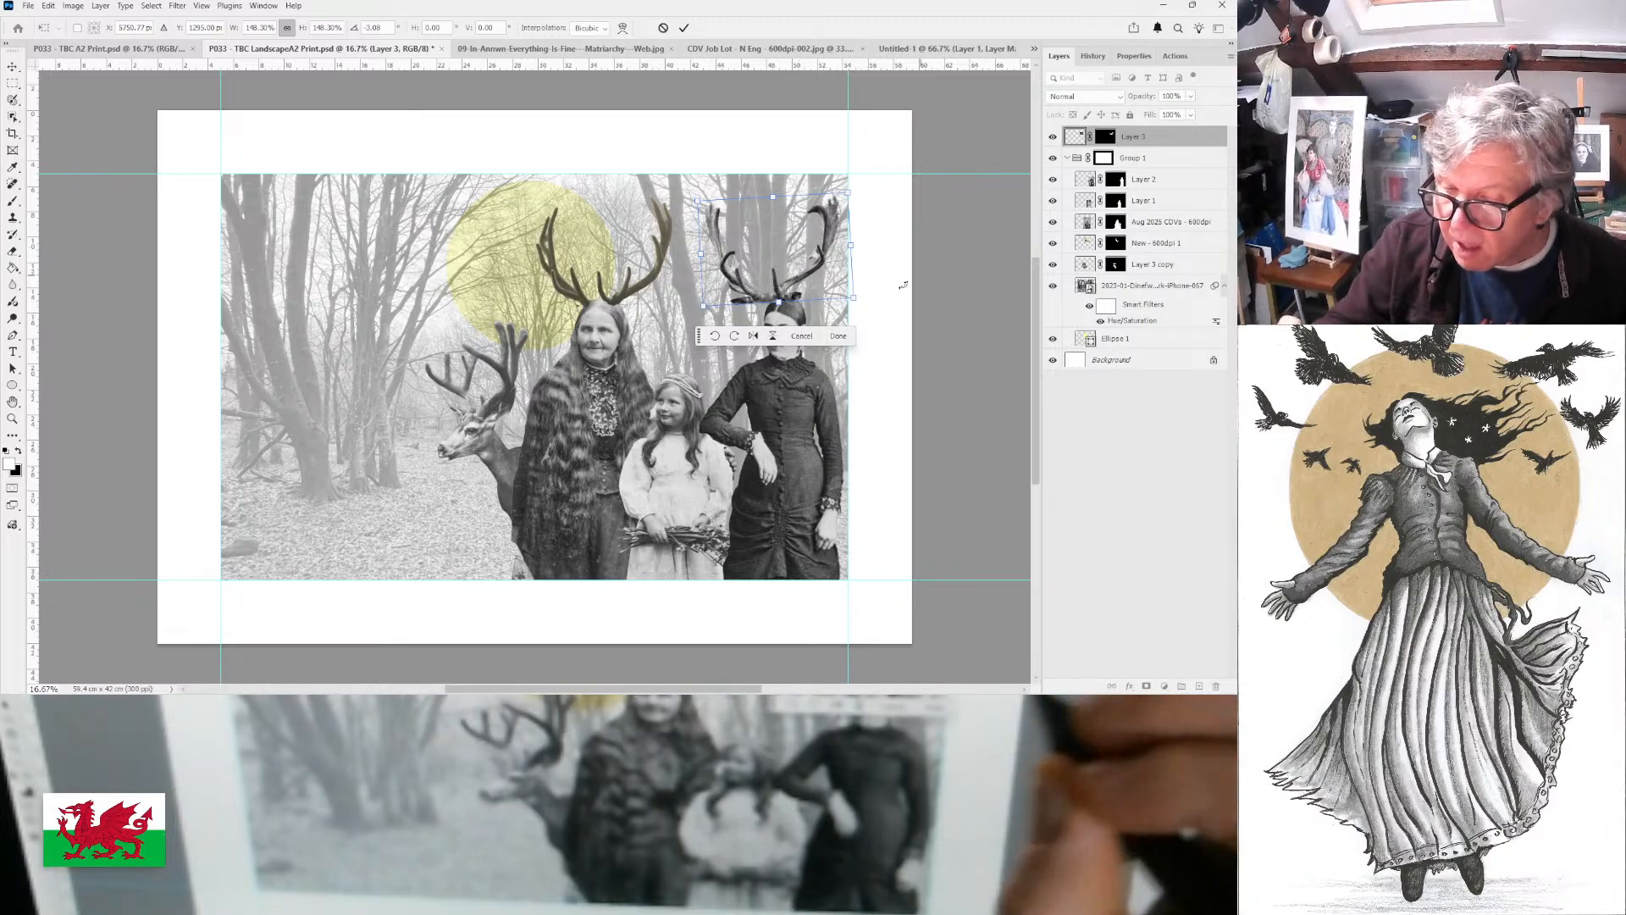
{"action": "mouse_move", "coordinate": [800, 259]}
{"action": "left_mouse_down"}
{"action": "mouse_move", "coordinate": [786, 240]}
{"action": "mouse_move", "coordinate": [809, 258]}
{"action": "left_mouse_up"}
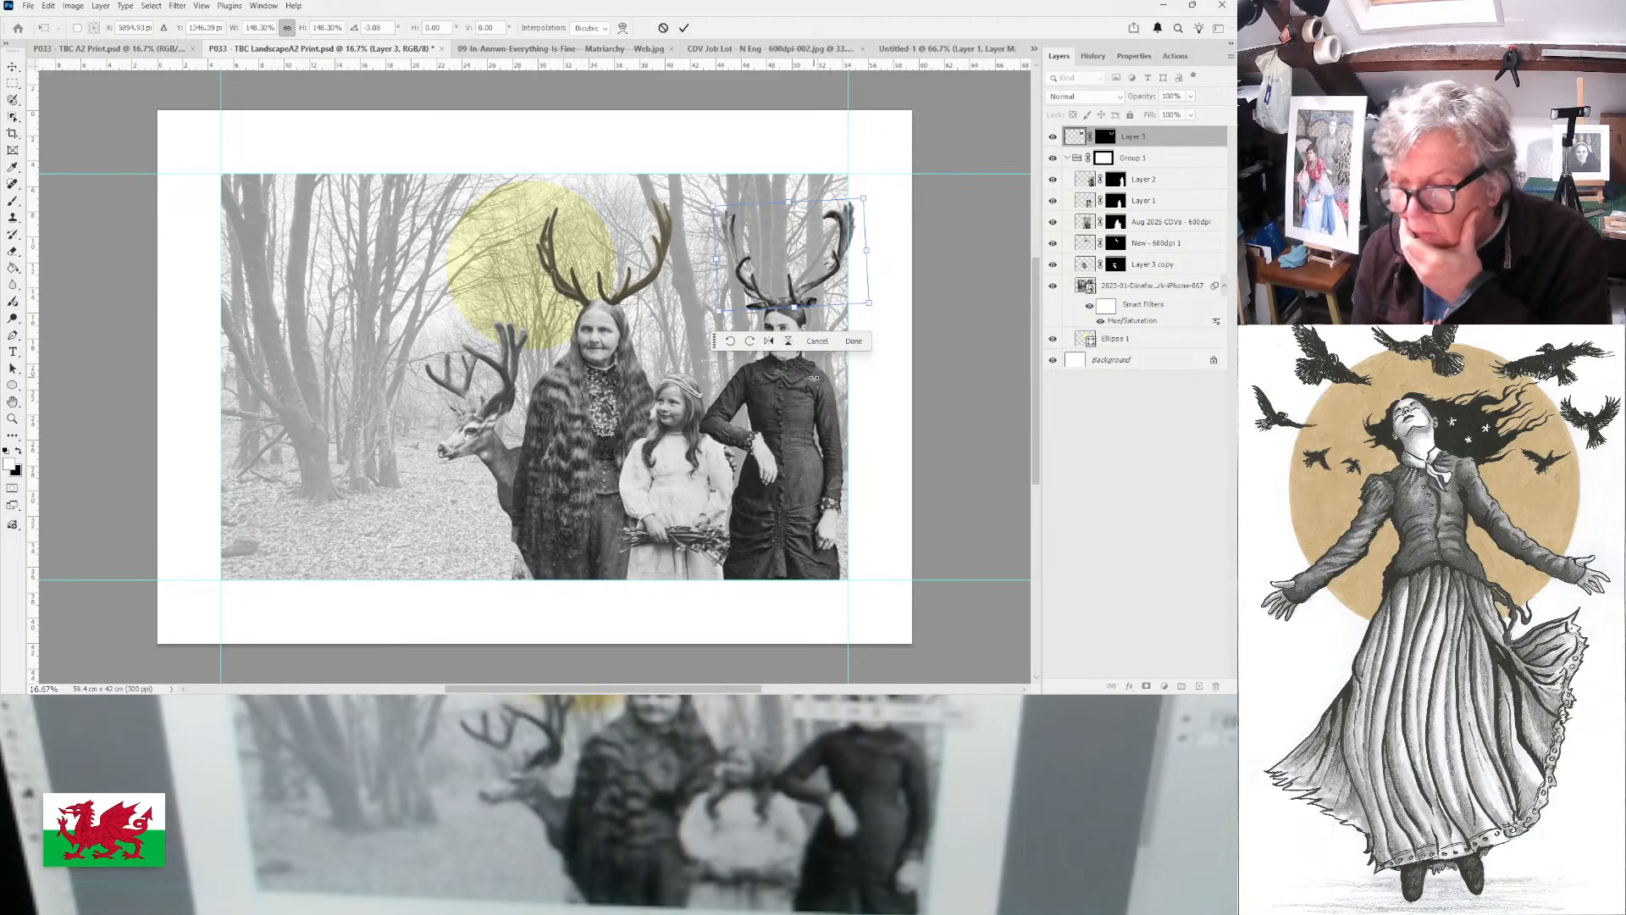
{"action": "key", "text": "Return"}
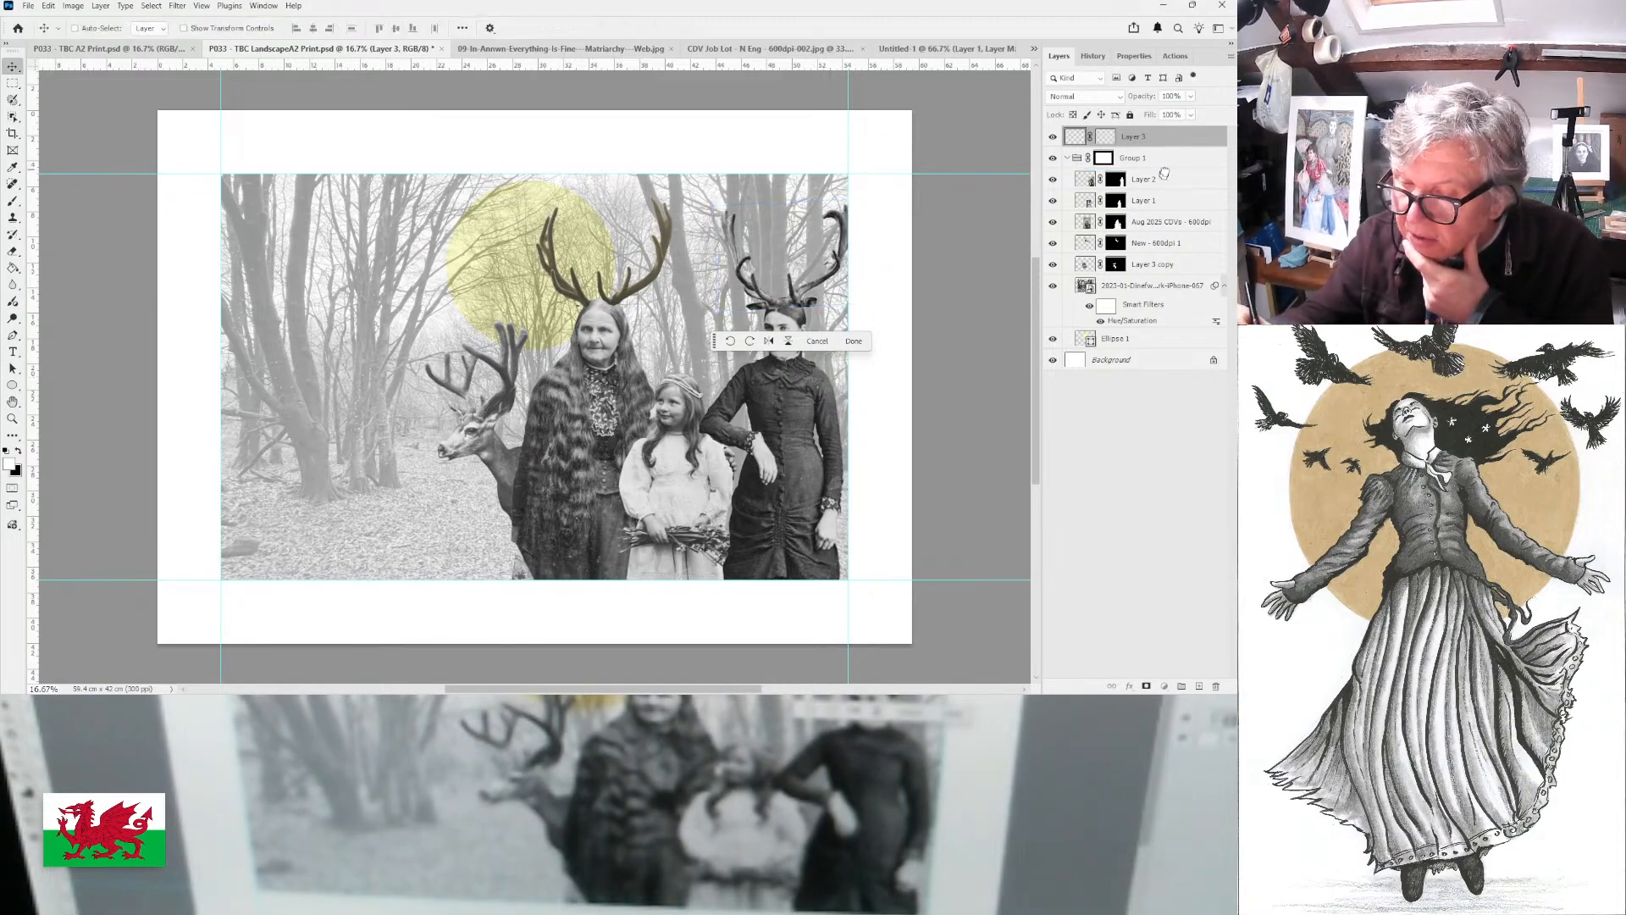
- Move the standing woman's antlers layer into Group 1, at the top of the group
{"action": "left_click_drag", "start_coordinate": [1164, 173], "coordinate": [1163, 169]}
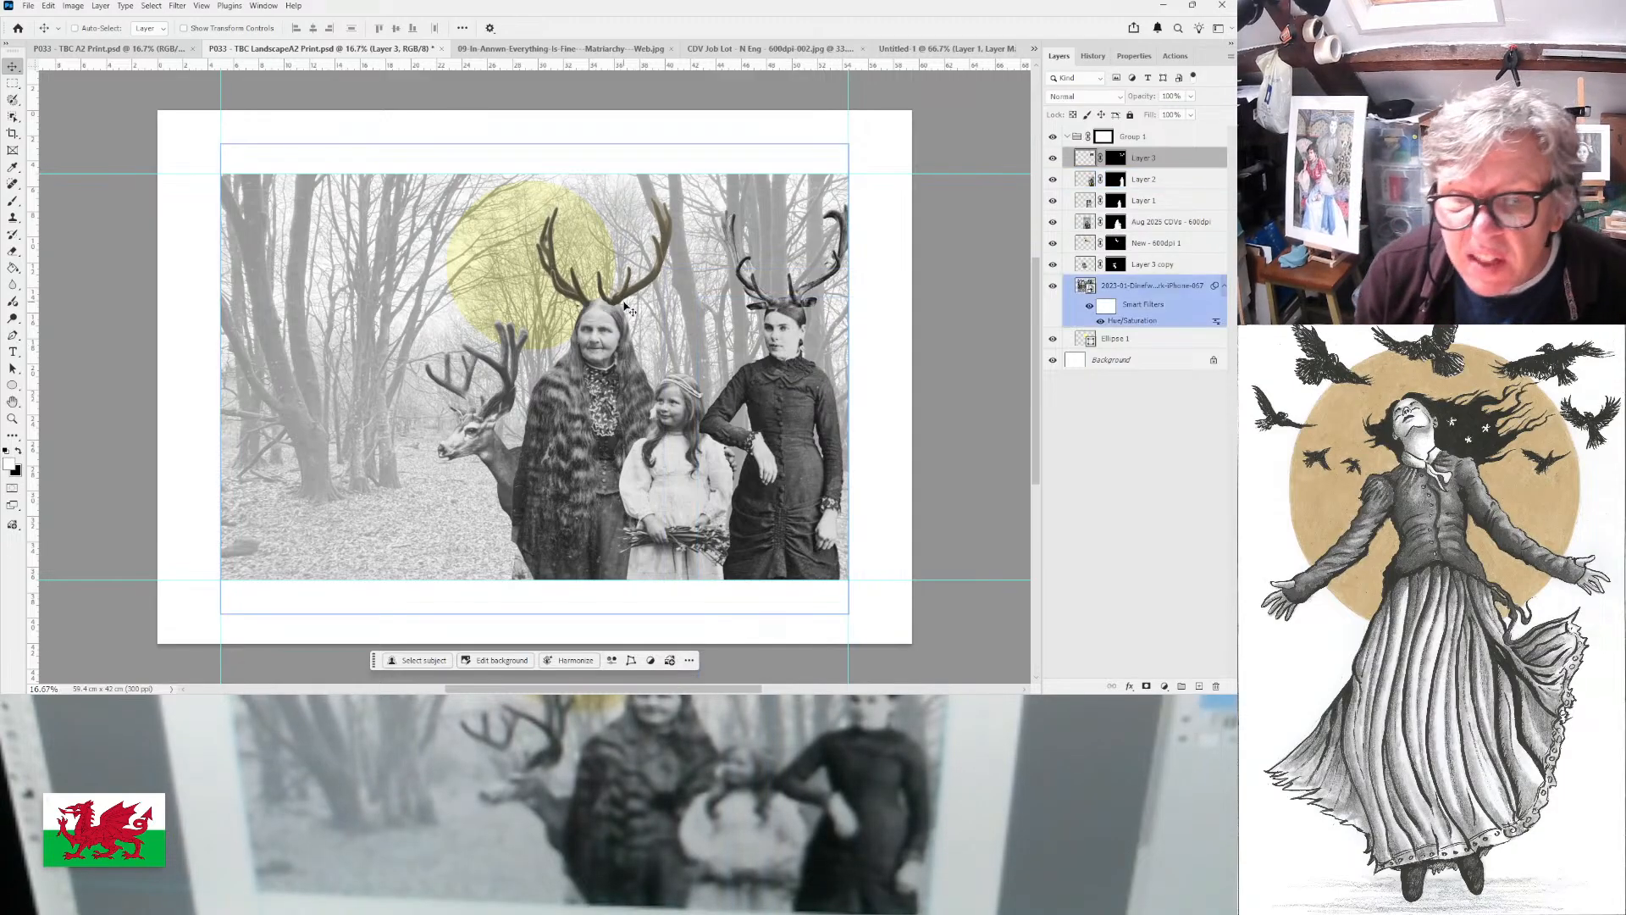
{"action": "scroll", "coordinate": [931, 130], "scroll_direction": "up", "scroll_amount": 1}
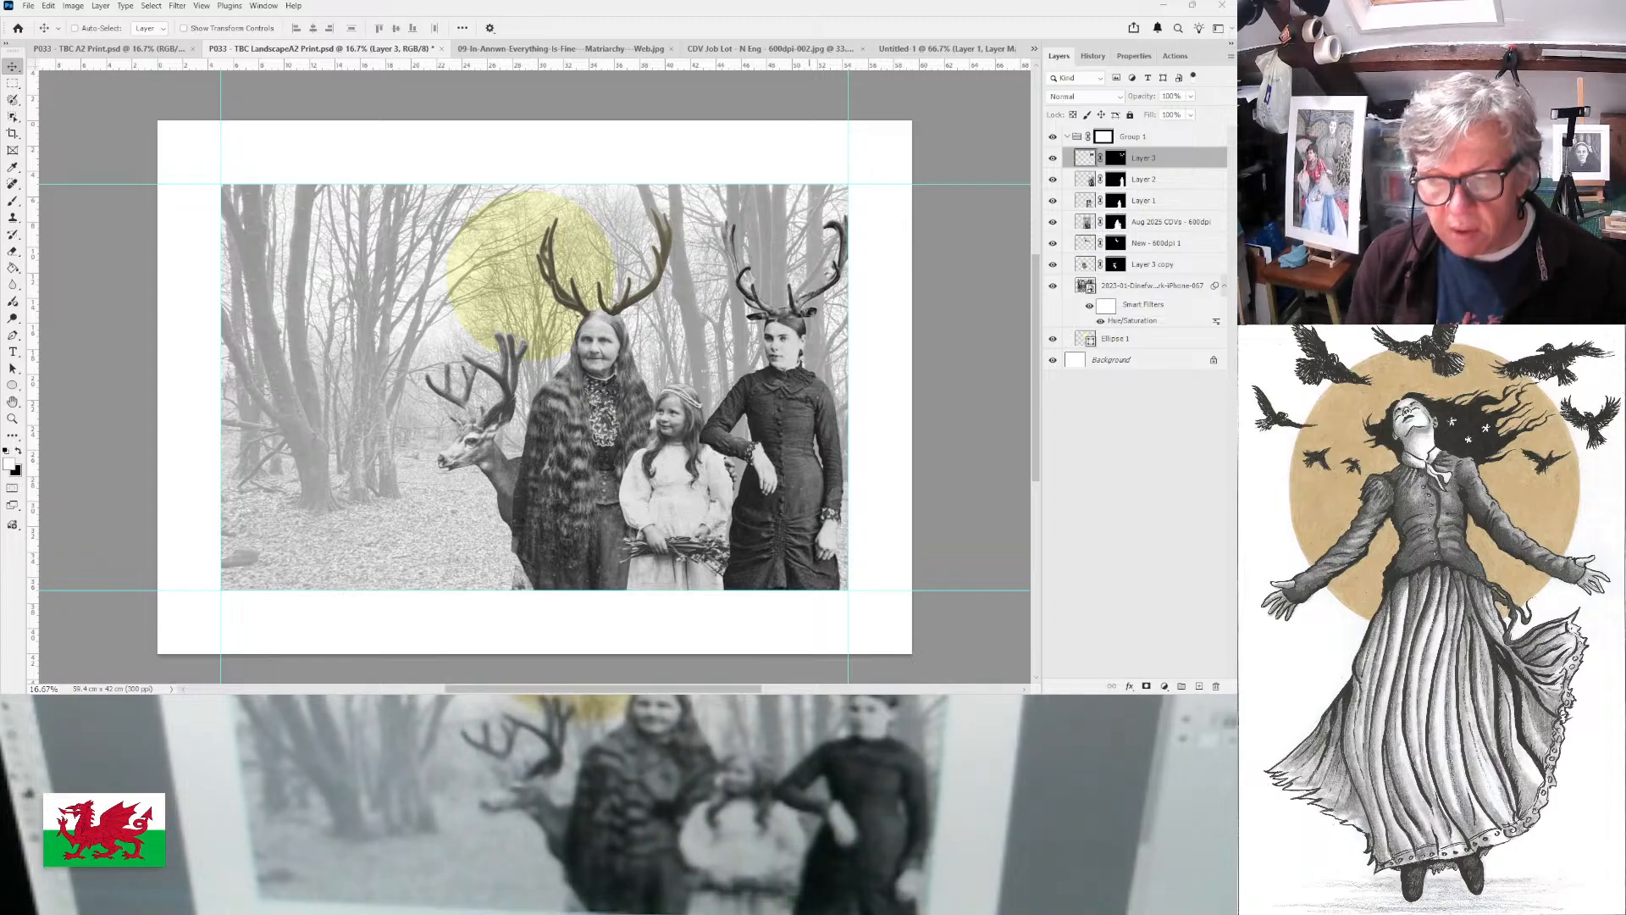
- Create a new document at the clipboard size and paste the copied colour deer photo into it
{"action": "left_click", "coordinate": [138, 462]}
{"action": "key", "text": "ctrl+s"}
{"action": "key", "text": "Return"}
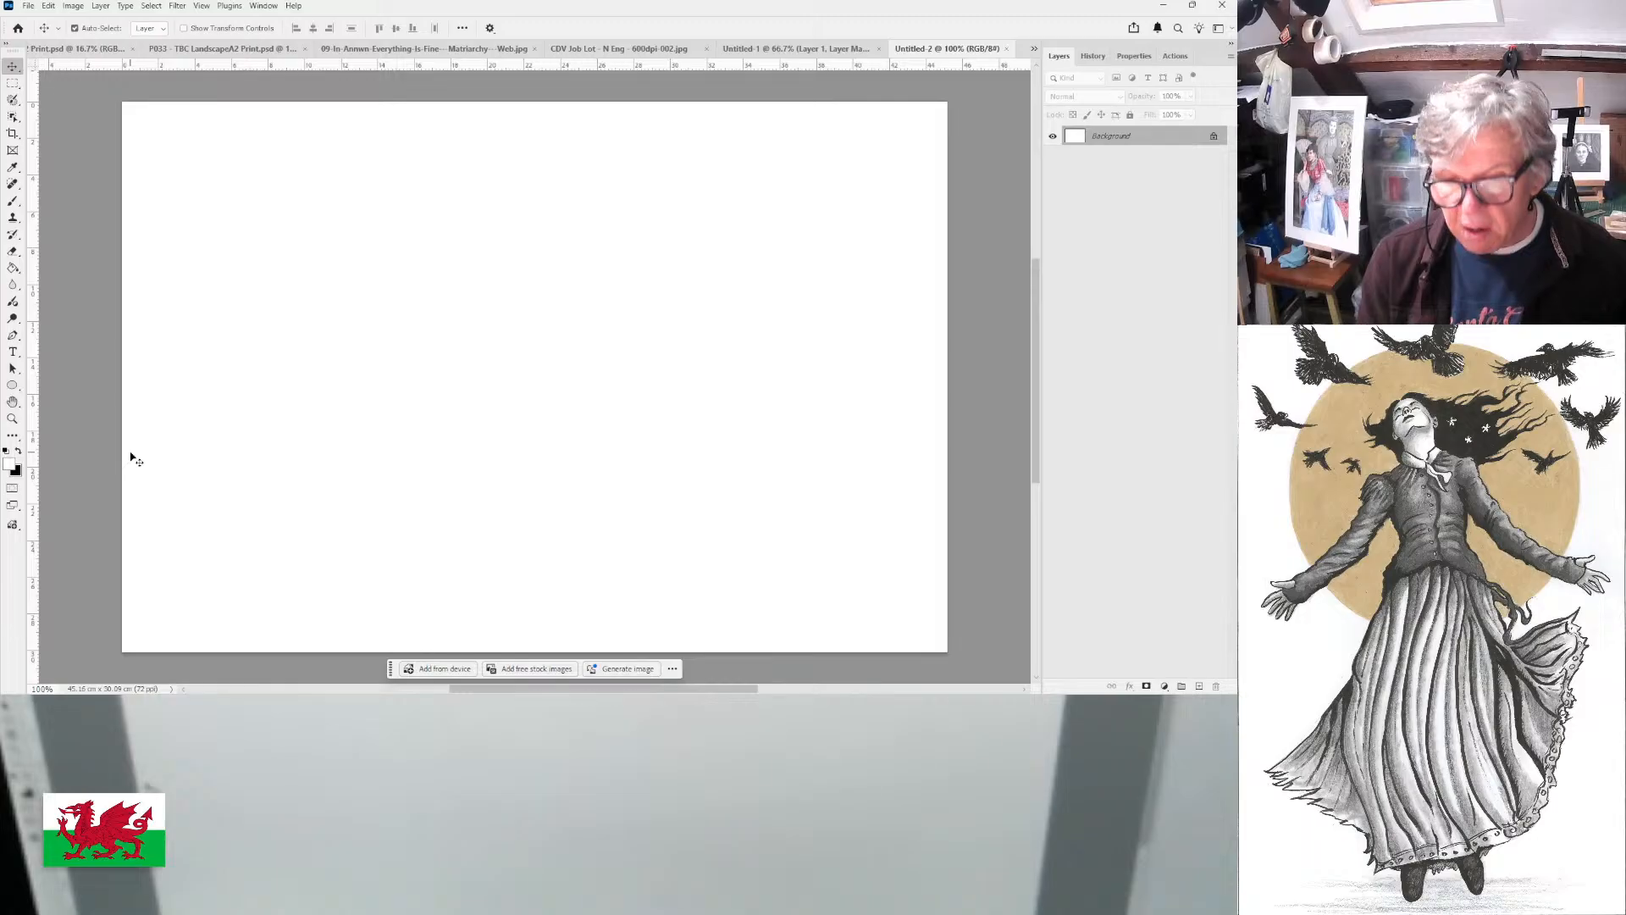
{"action": "key", "text": "ctrl+v"}
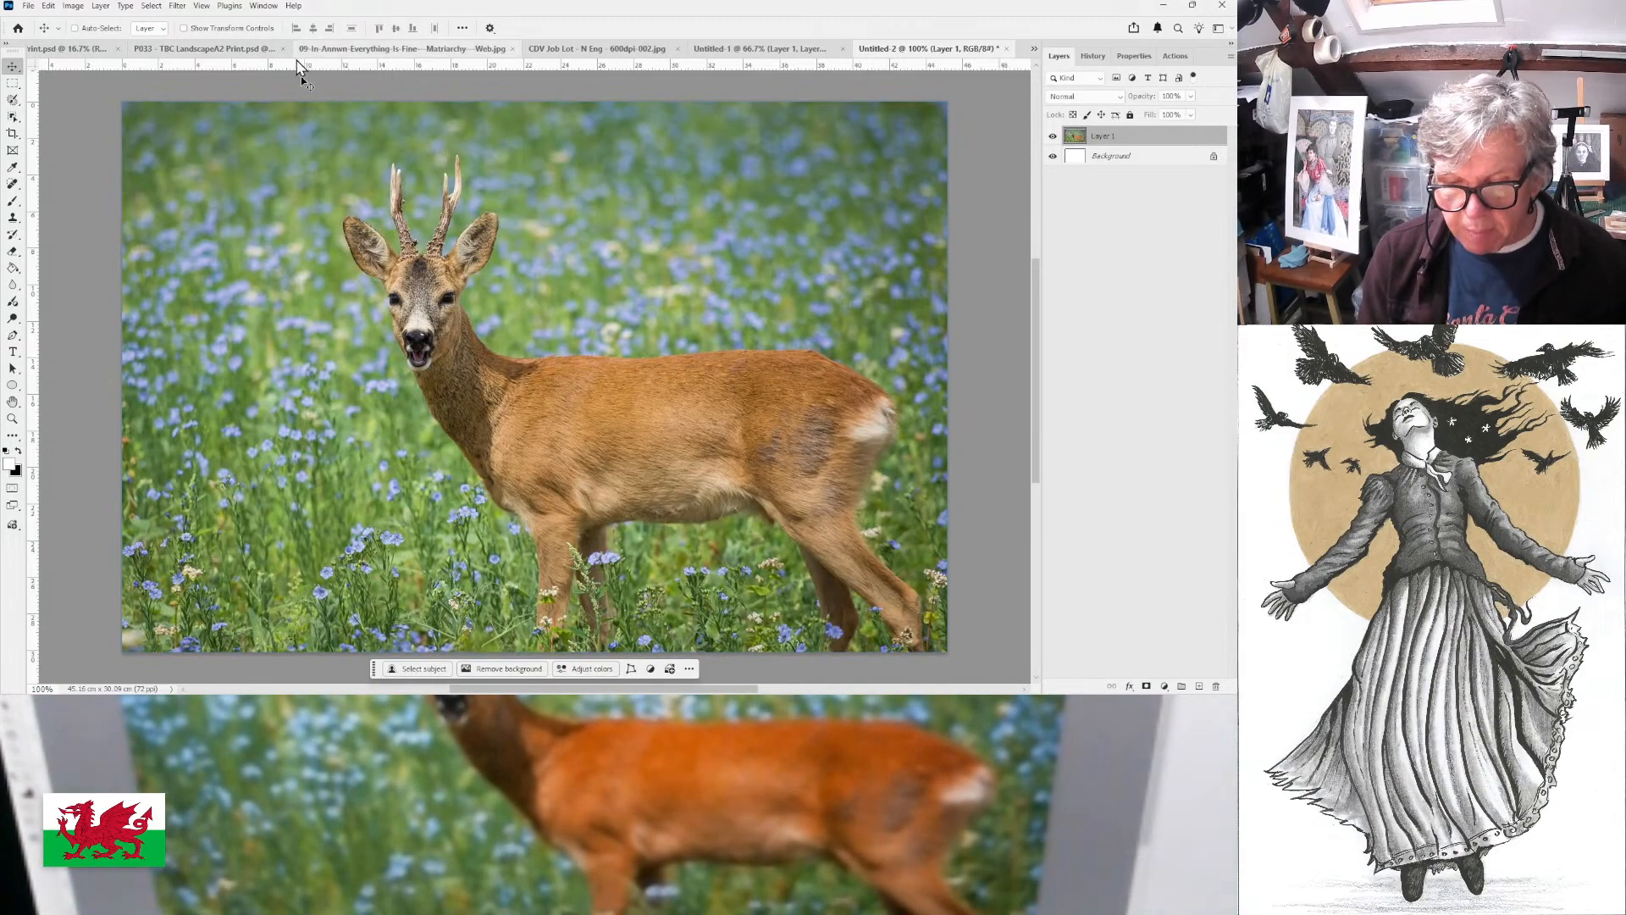
- Crop the deer document to a rectangle around the head and antlers and remove the photo's background
{"action": "key", "text": "m"}
{"action": "left_click_drag", "start_coordinate": [325, 148], "coordinate": [502, 346]}
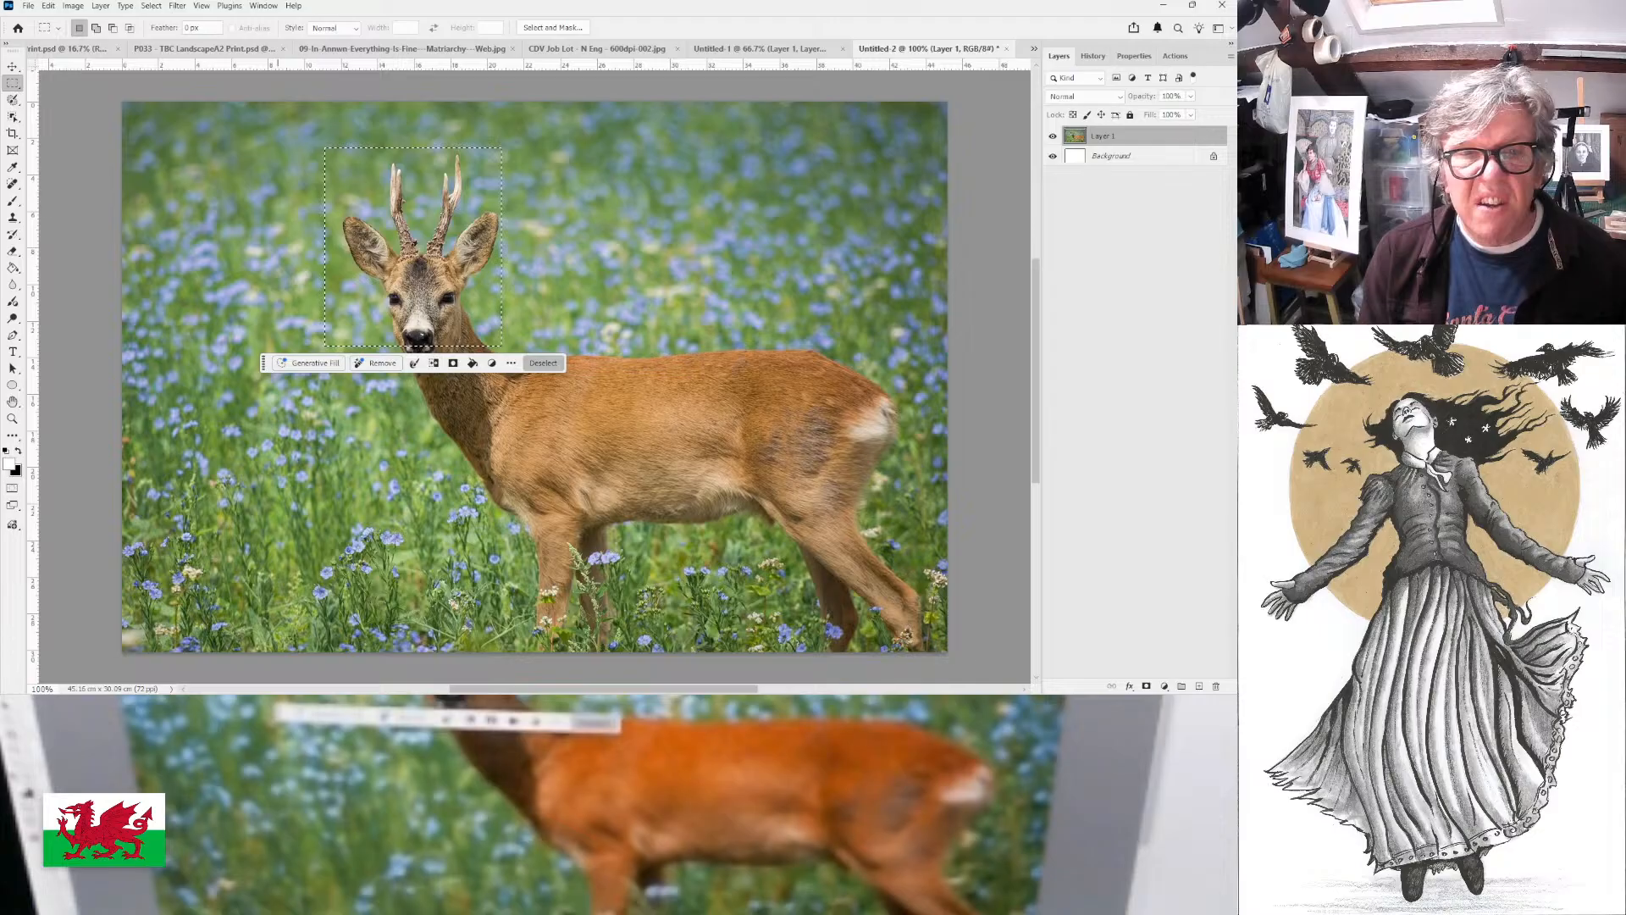
{"action": "key", "text": "ctrl+d"}
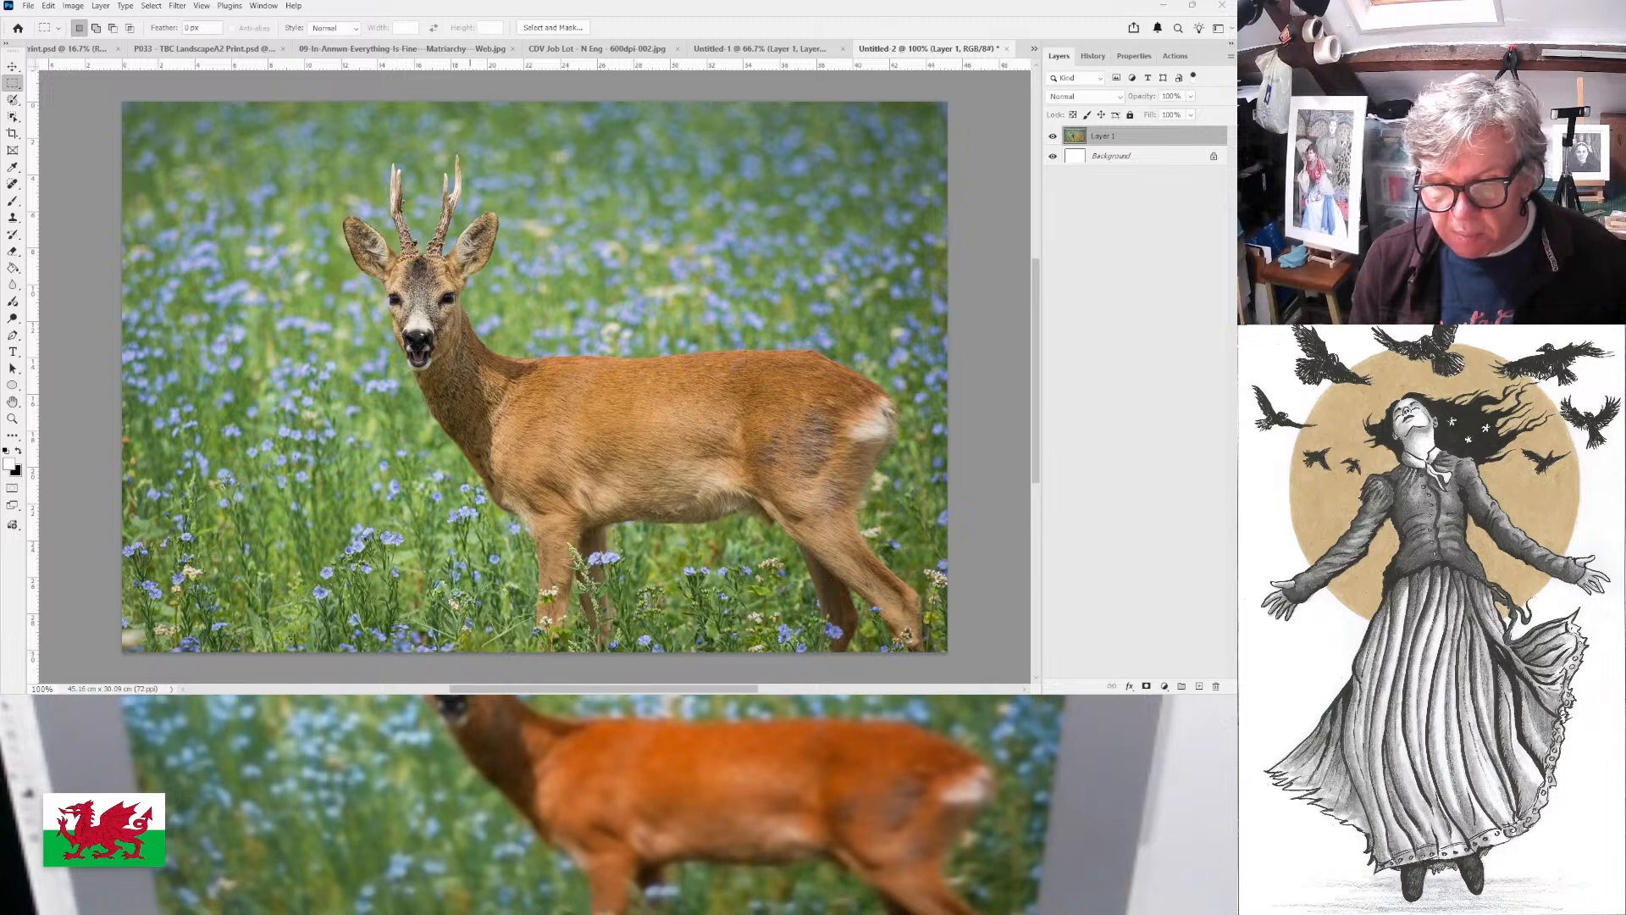
{"action": "key", "text": "ctrl+z"}
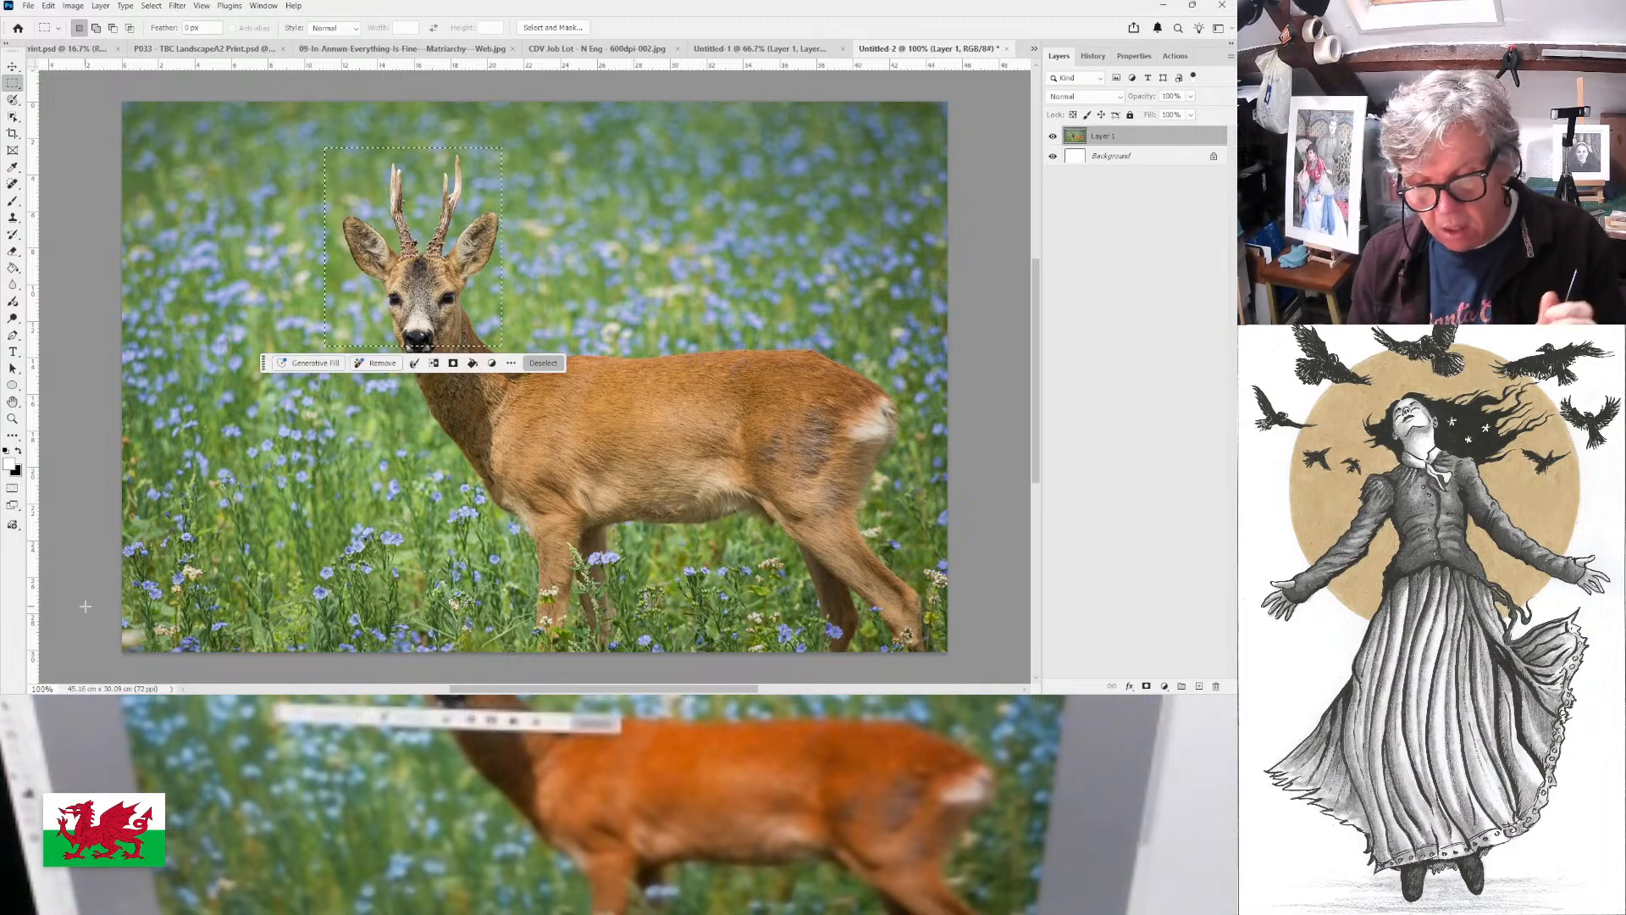
{"action": "key", "text": "ctrl+shift+z"}
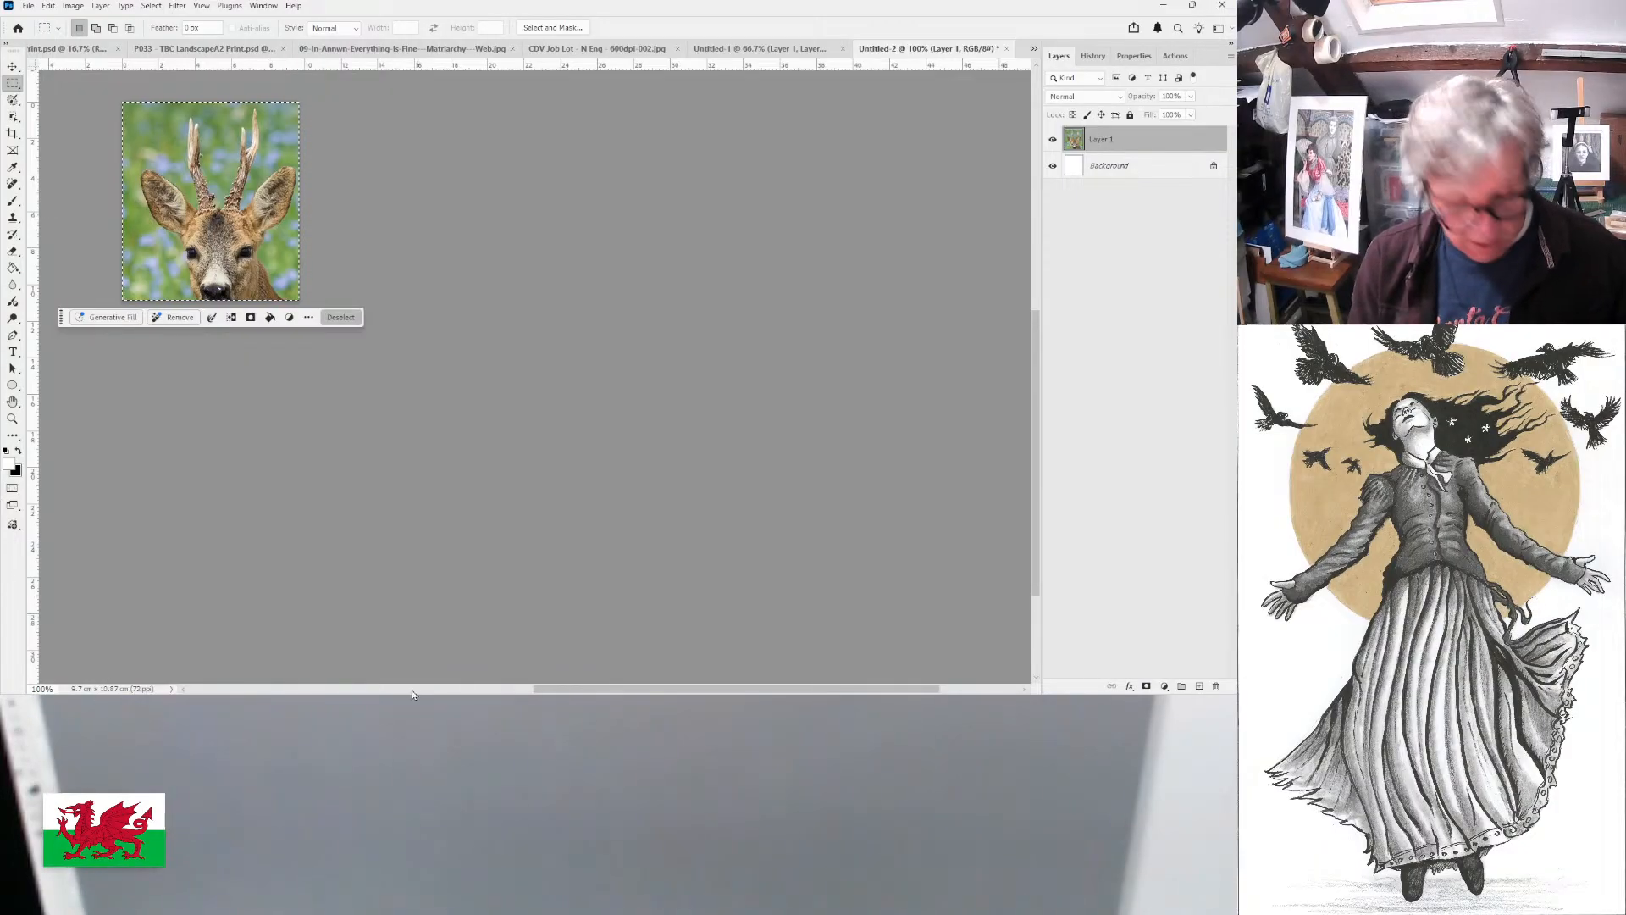
{"action": "left_click", "coordinate": [398, 667]}
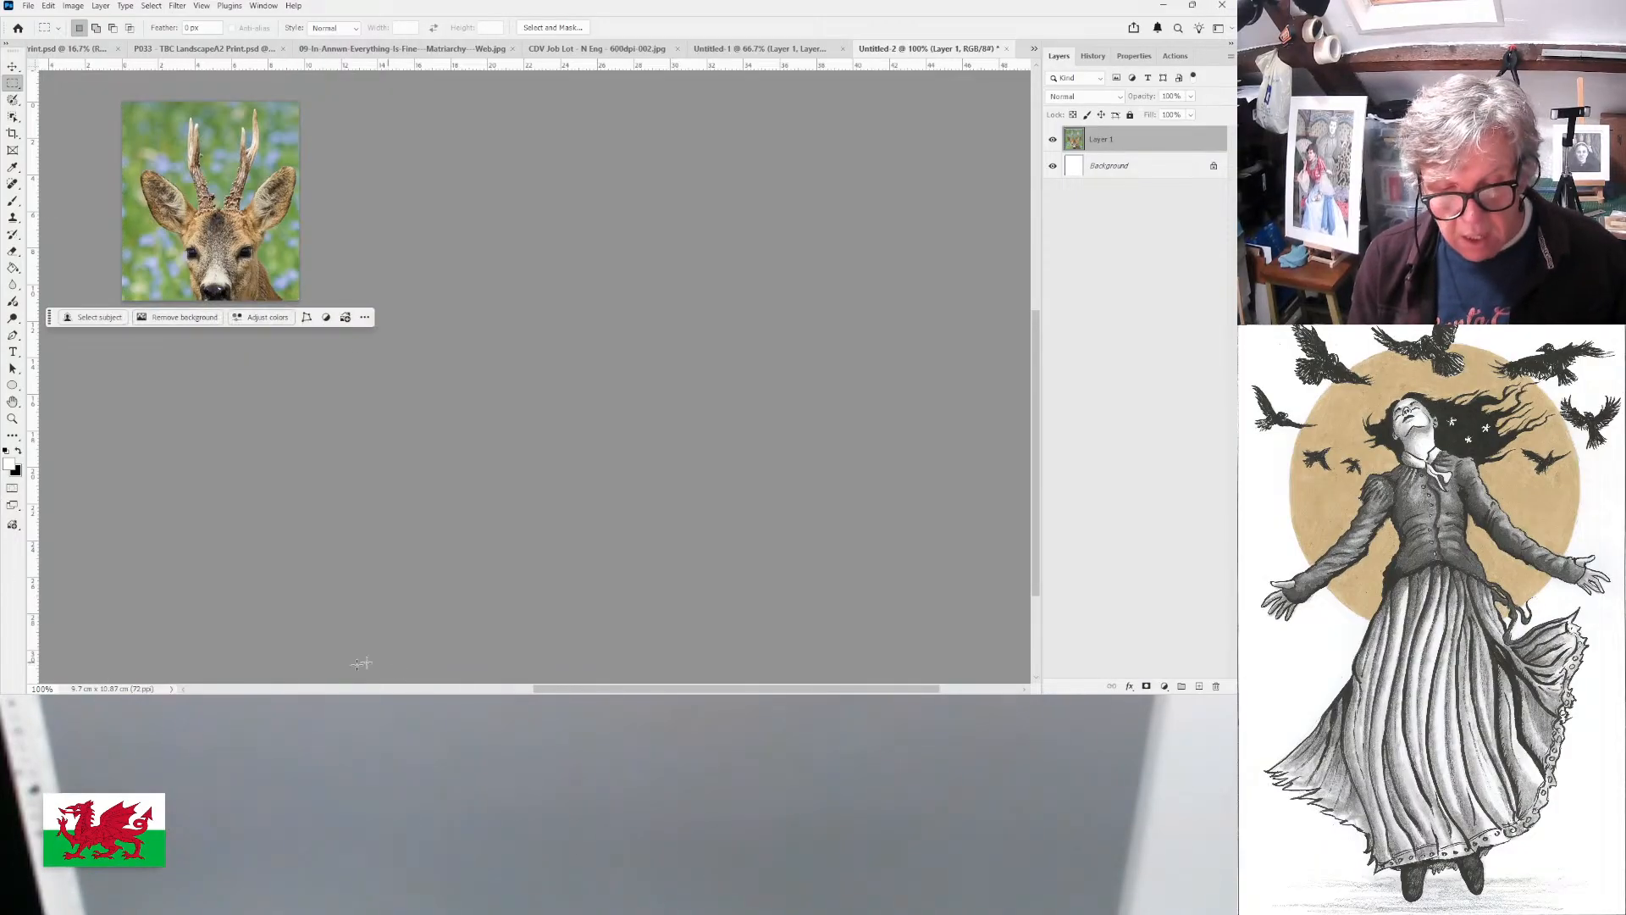
{"action": "left_click", "coordinate": [181, 323]}
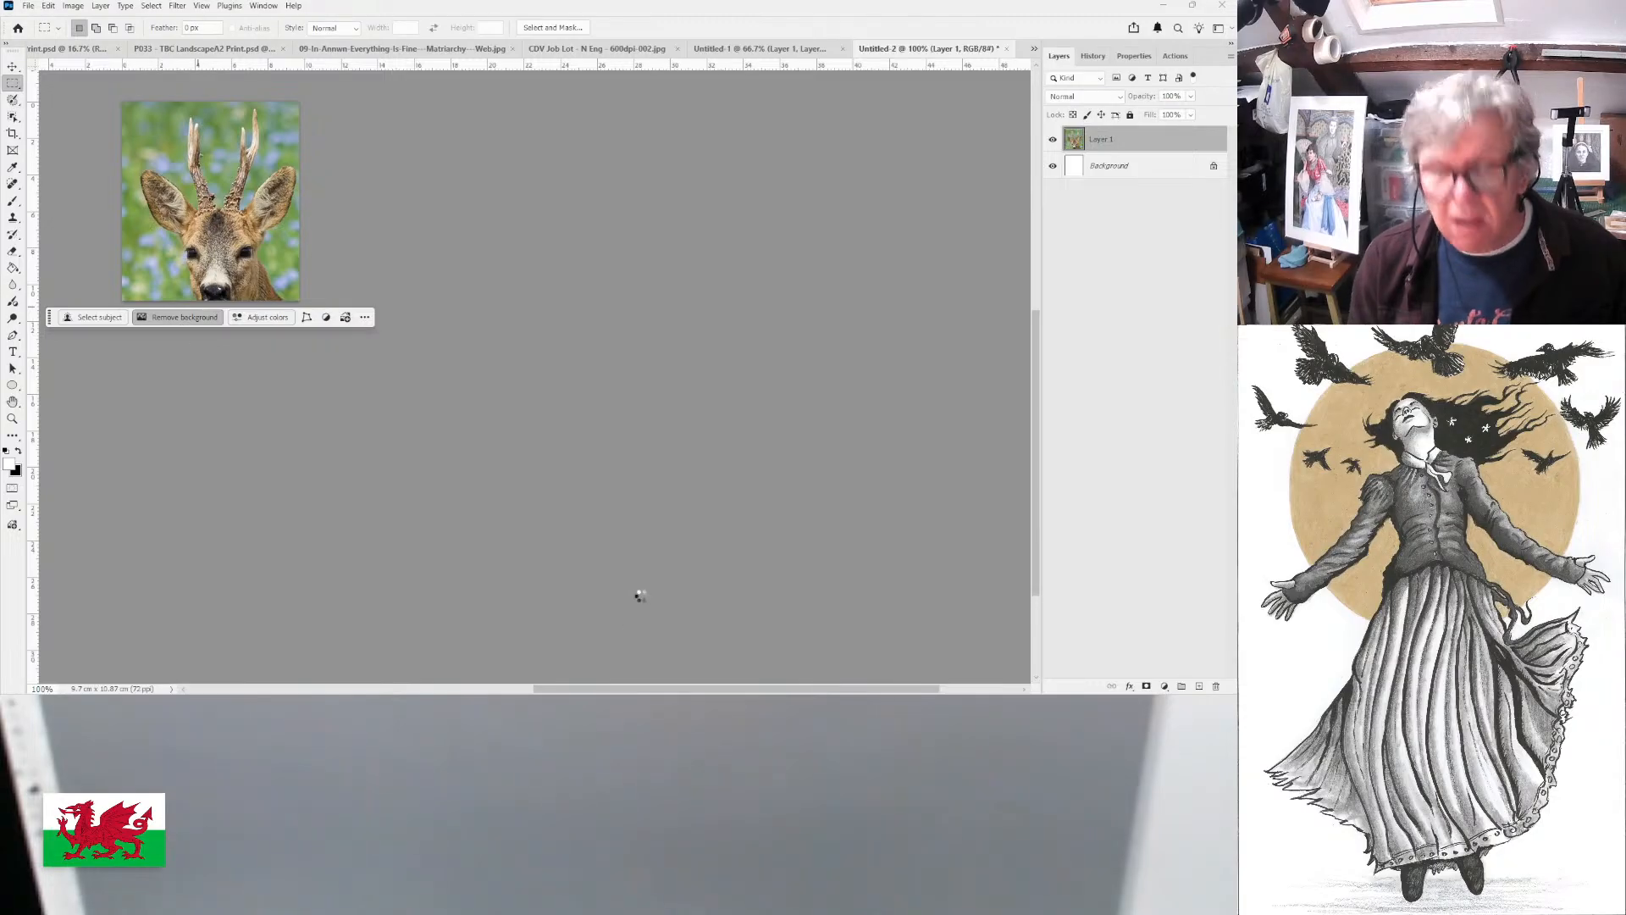
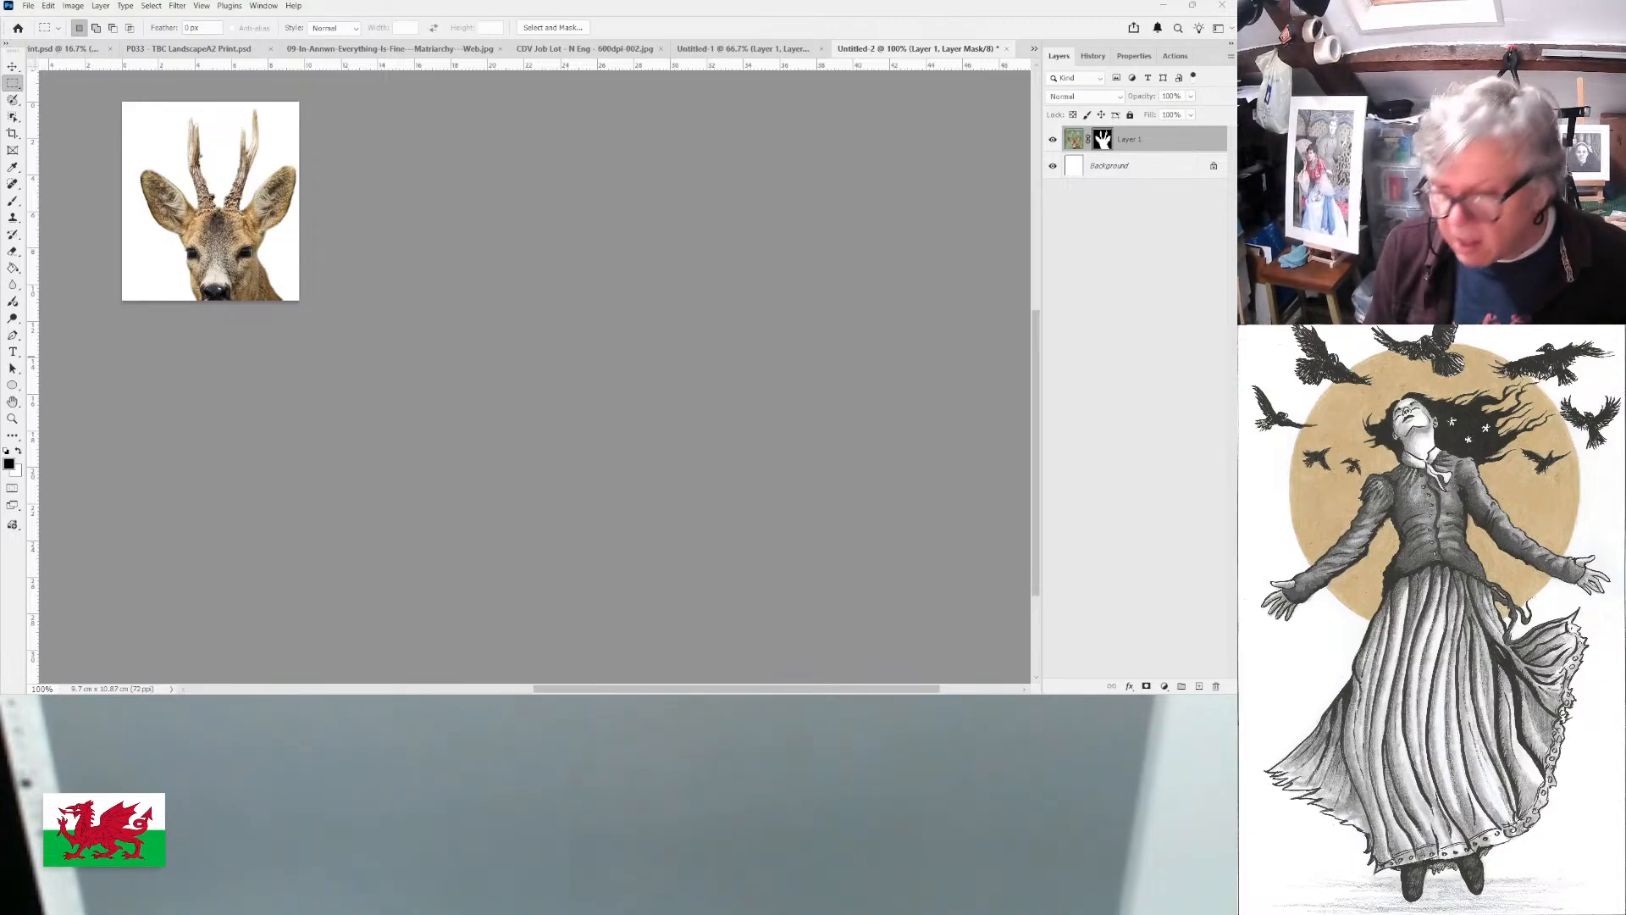
{"action": "left_click", "coordinate": [576, 173]}
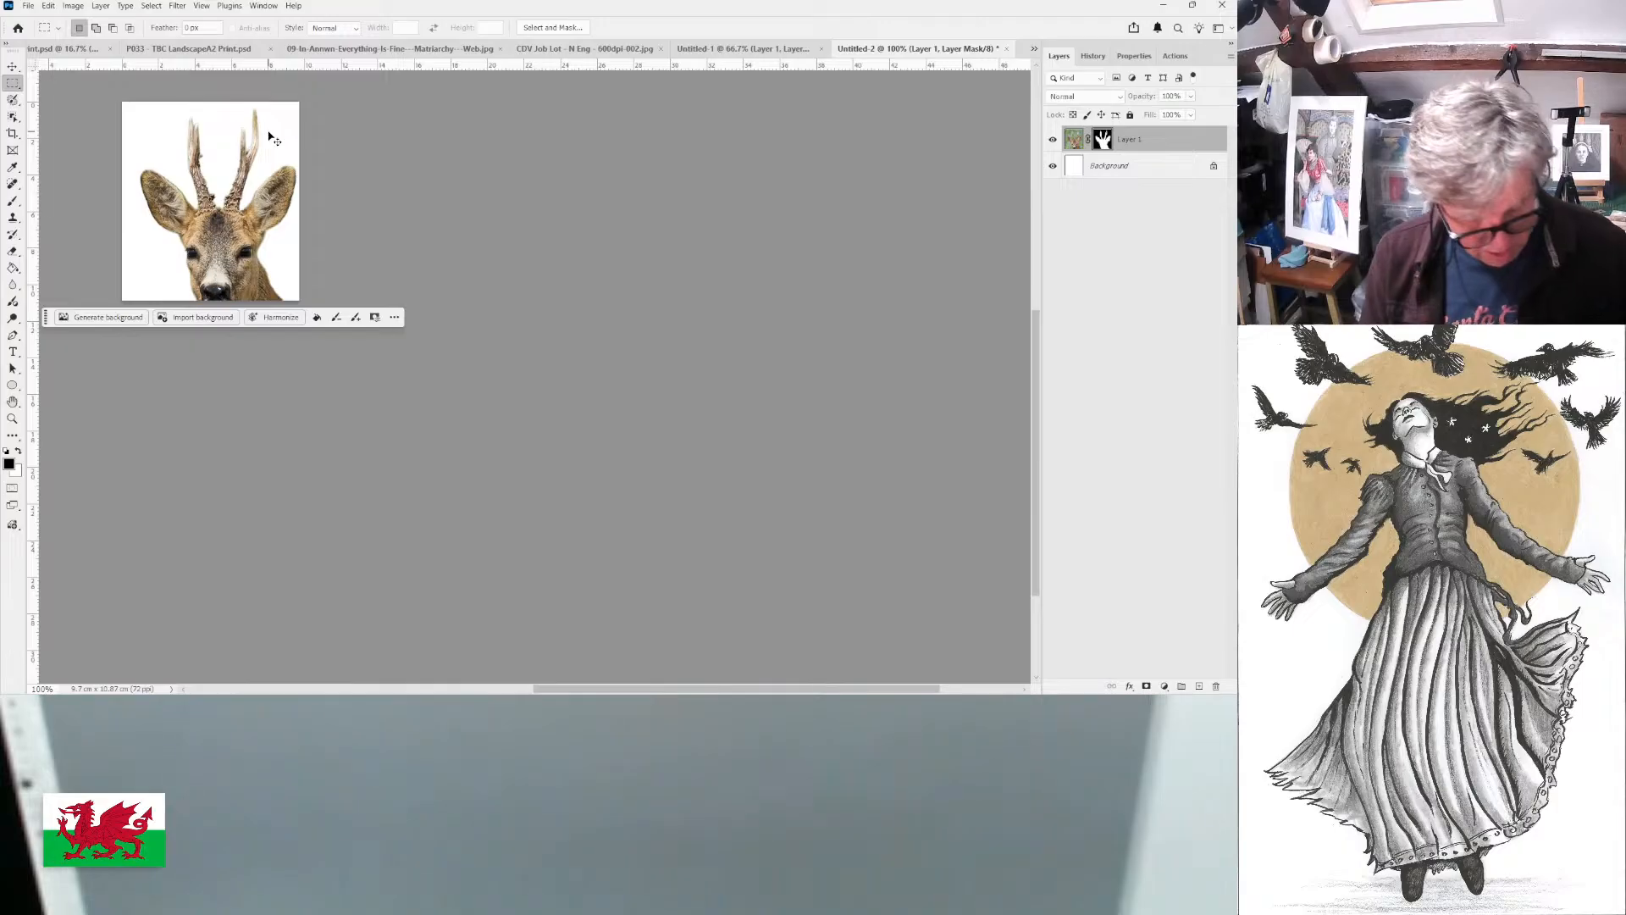
{"action": "left_click", "coordinate": [171, 94]}
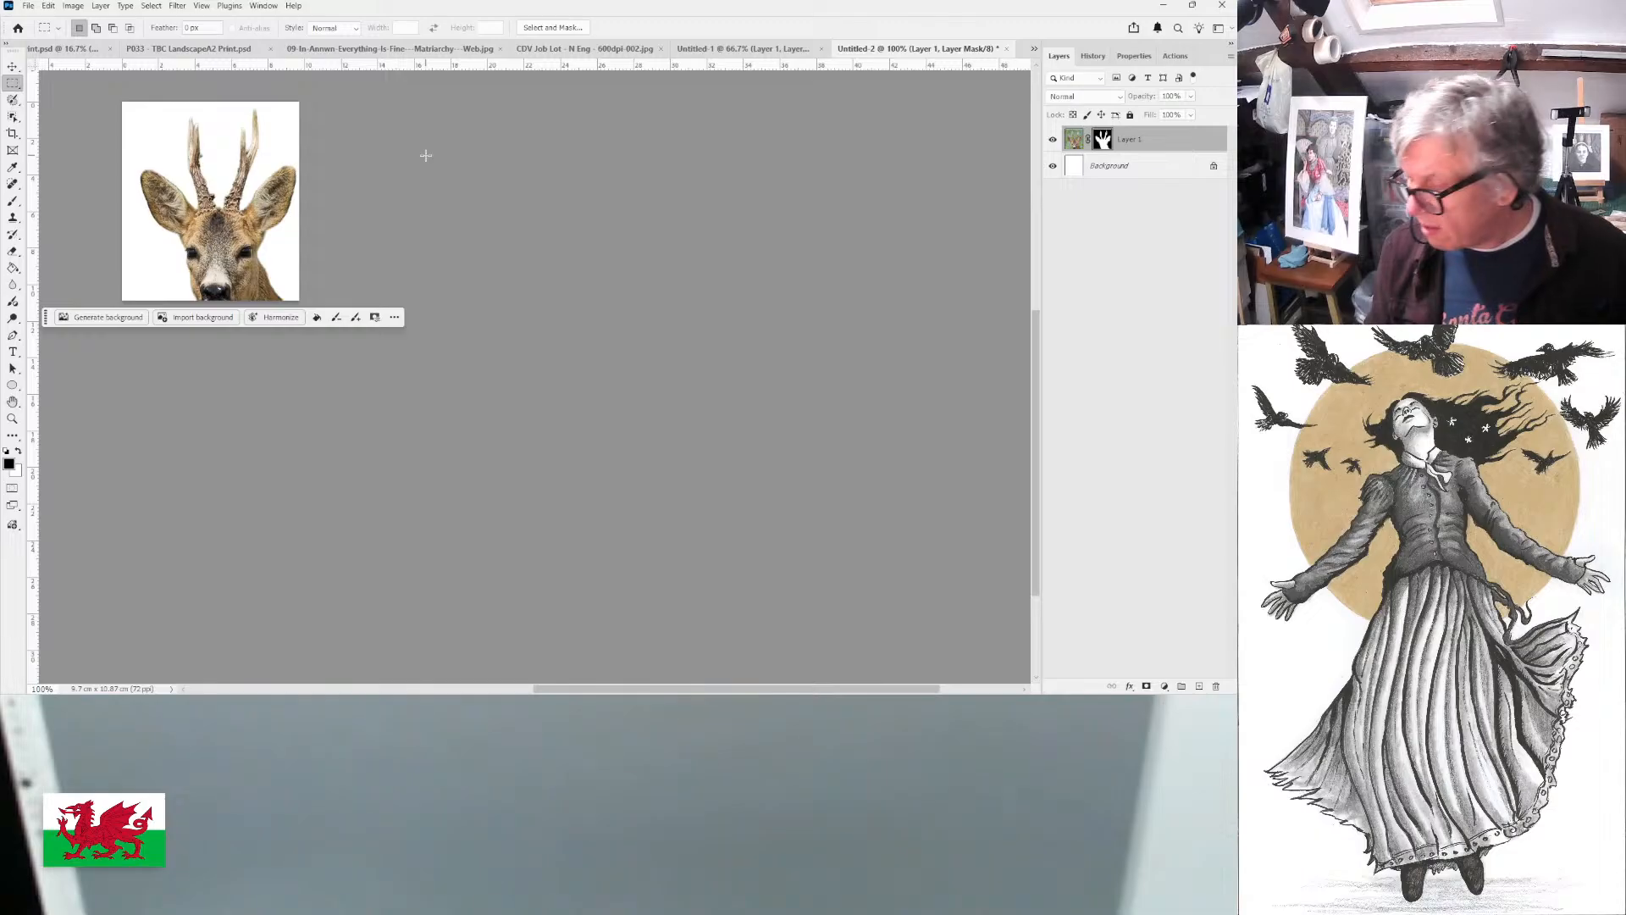
{"action": "left_click_drag", "start_coordinate": [470, 195], "coordinate": [469, 199]}
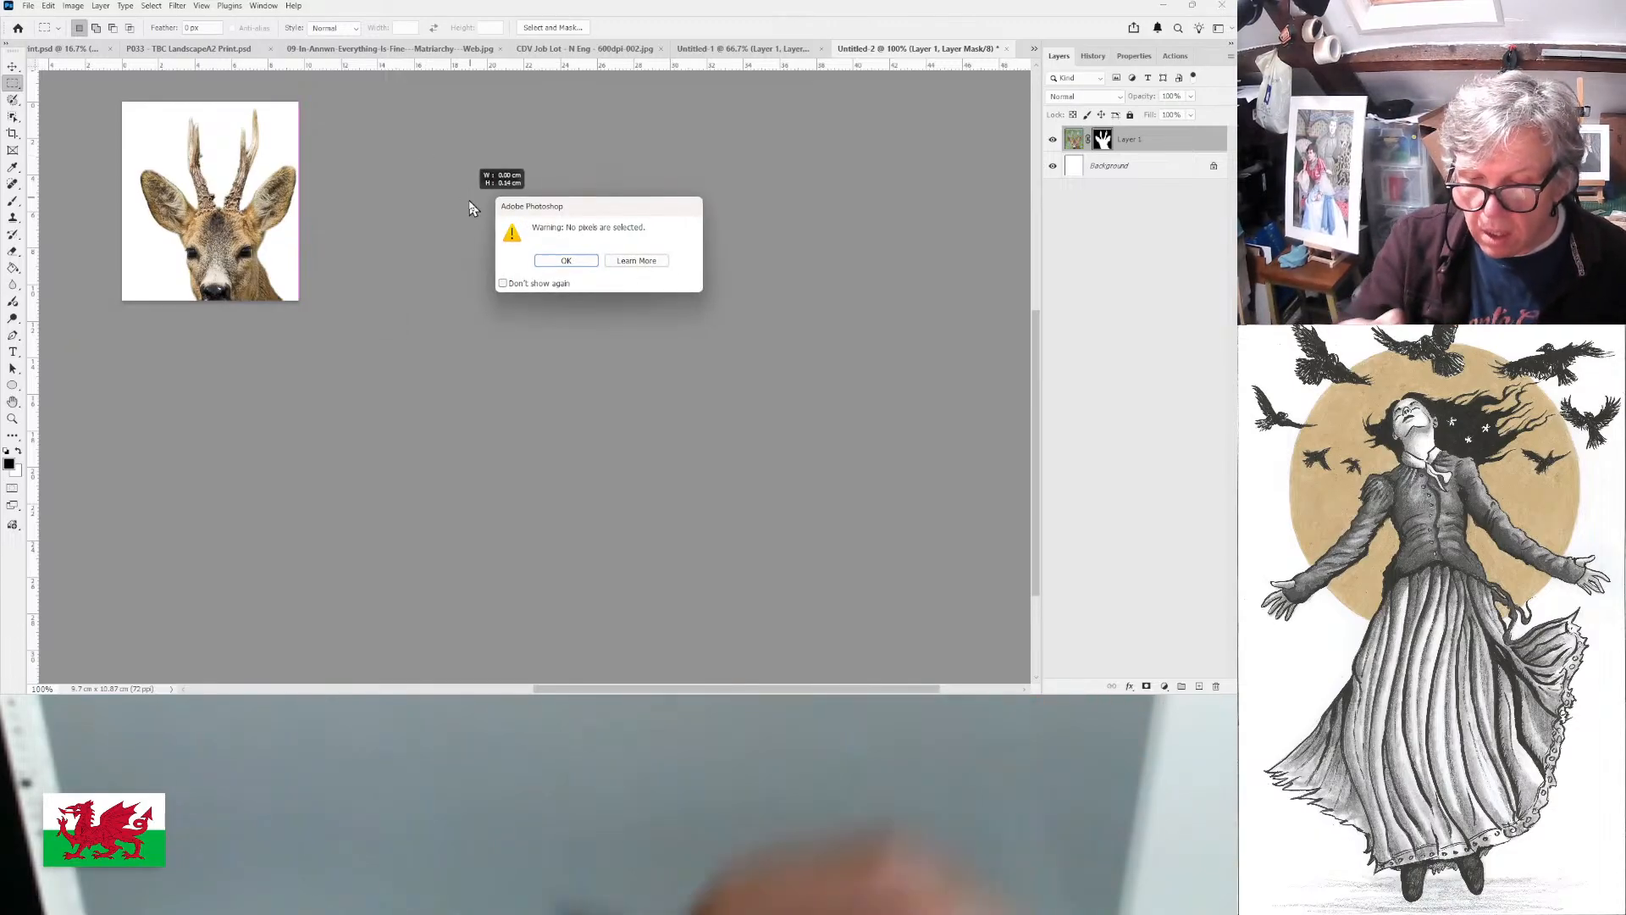
{"action": "left_click", "coordinate": [589, 263]}
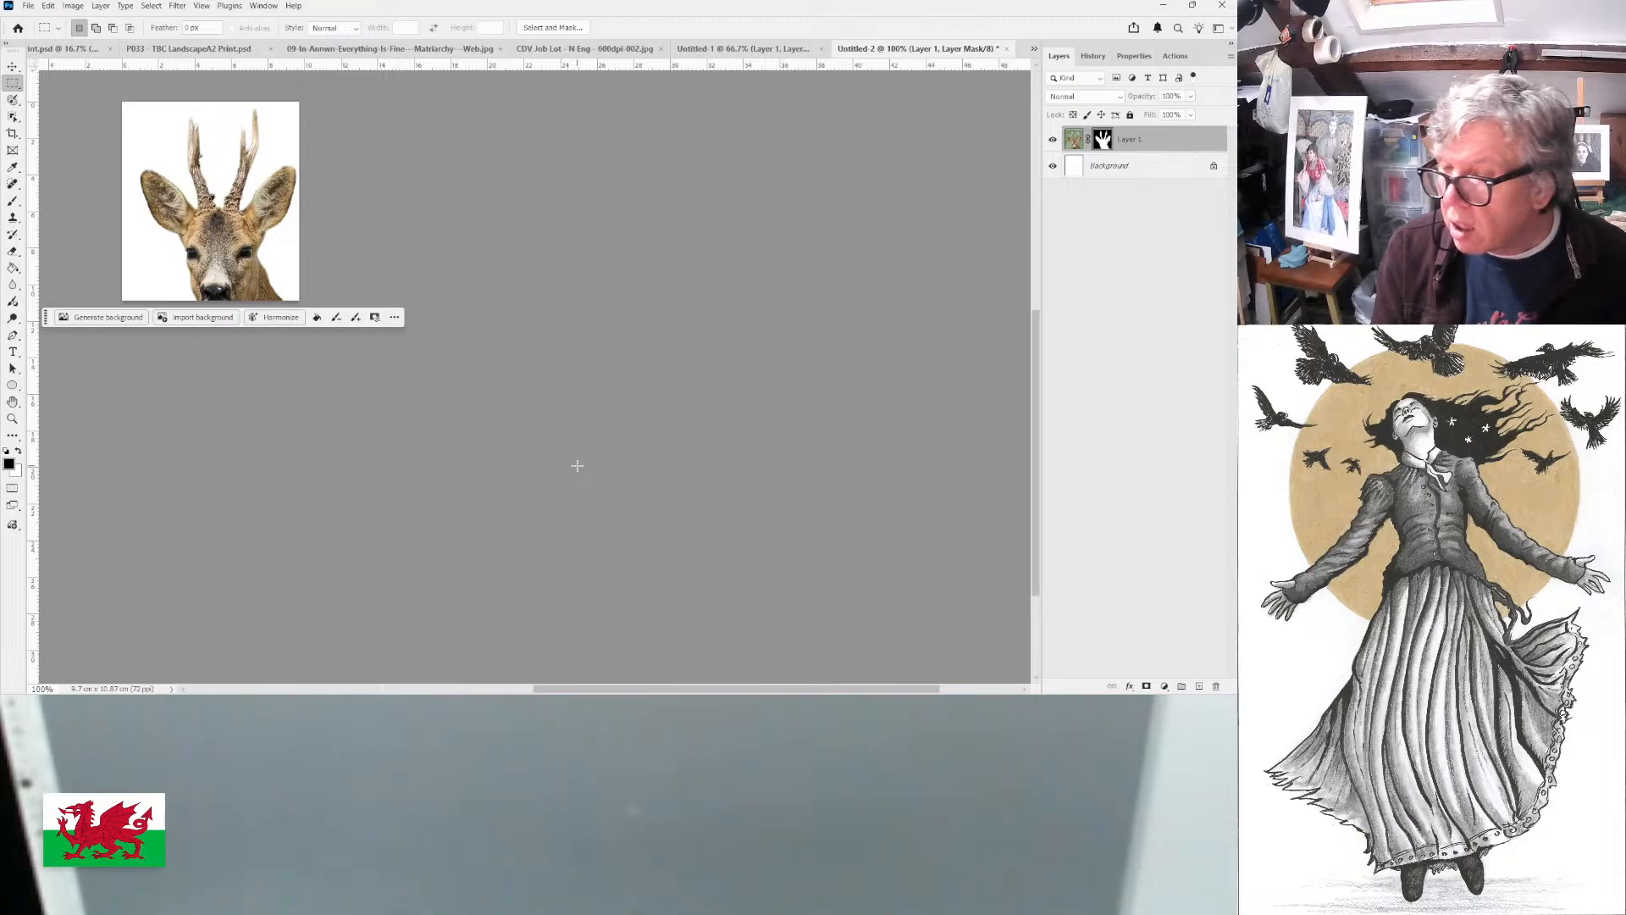
{"action": "left_click_drag", "start_coordinate": [576, 465], "coordinate": [577, 467]}
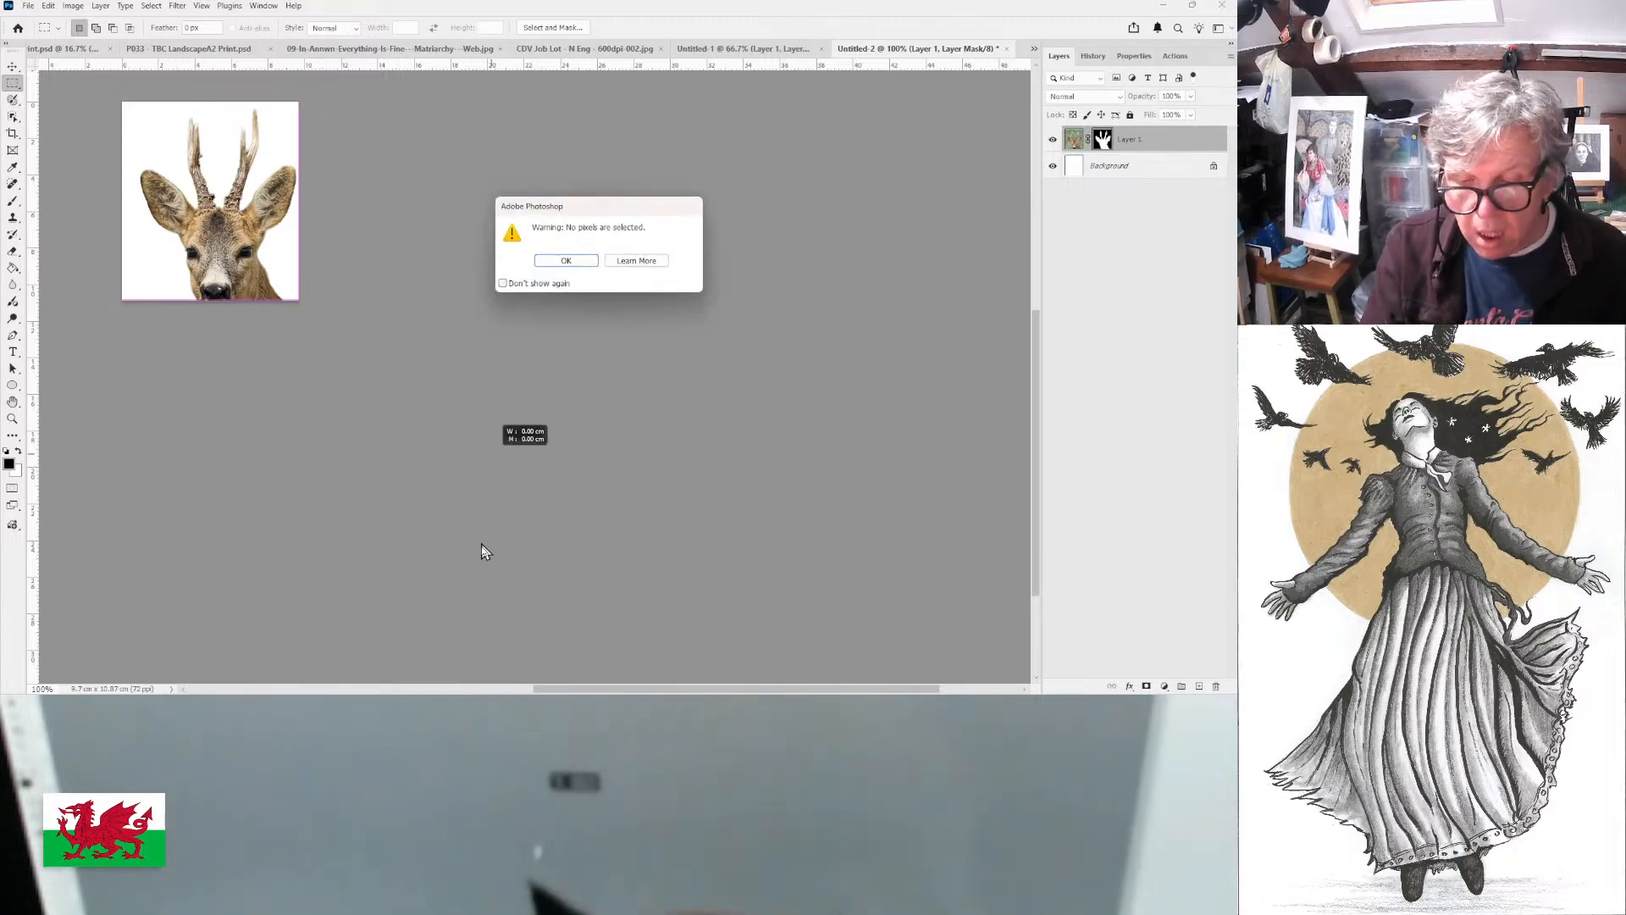
{"action": "left_click", "coordinate": [565, 260]}
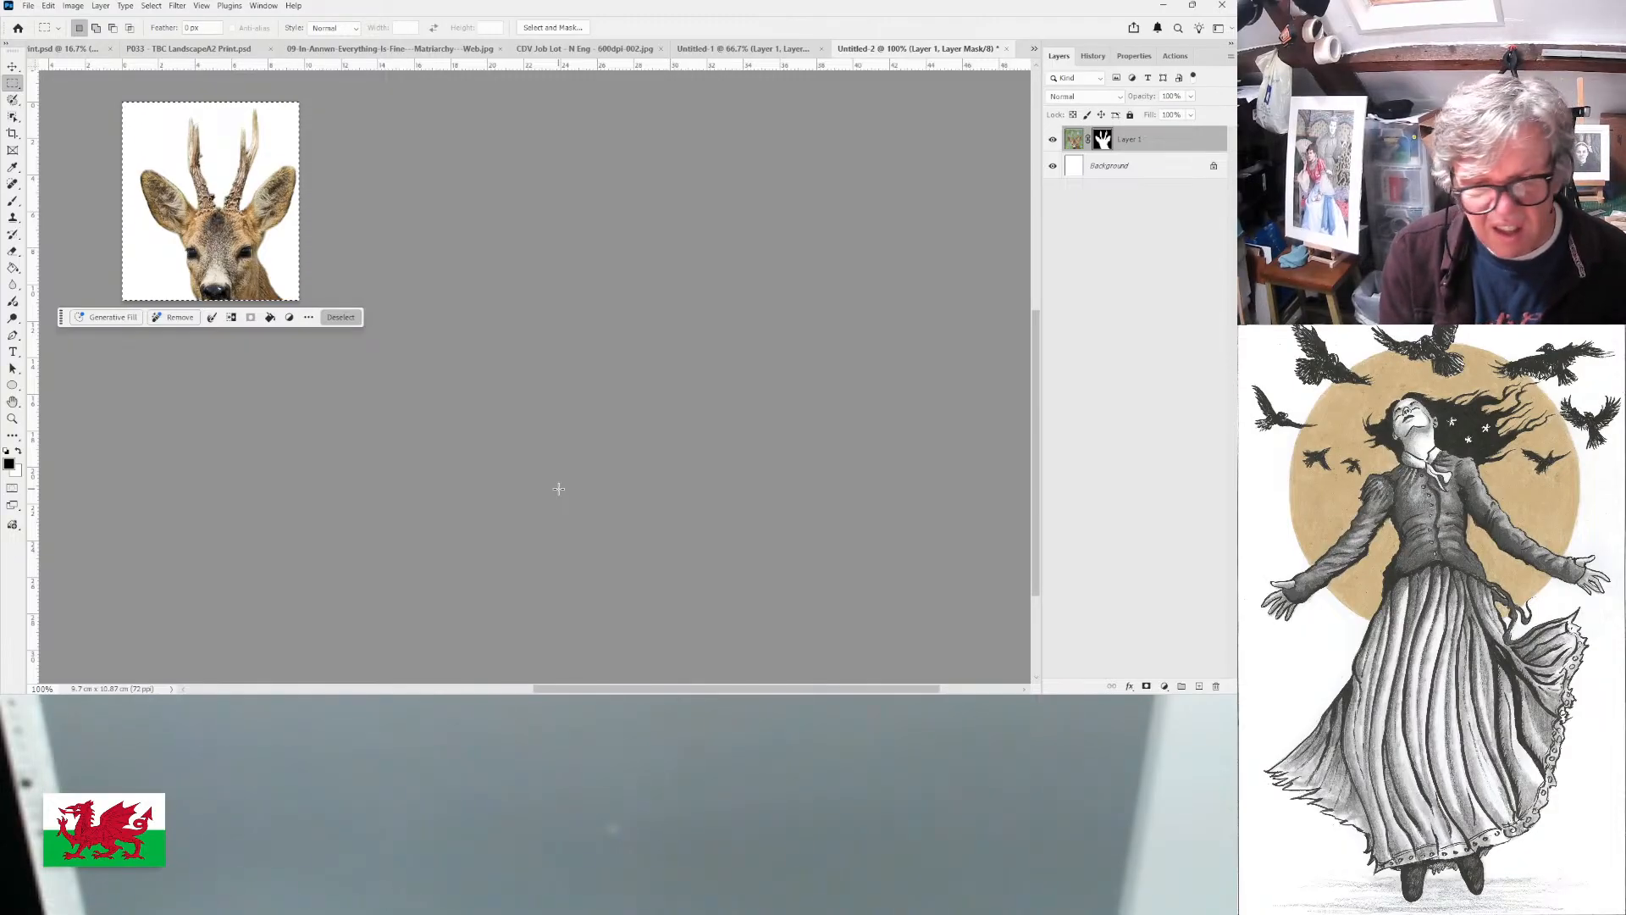
- Close the Untitled-1 antlers document and the CDV Job Lot cut-out without saving changes
{"action": "left_click", "coordinate": [809, 51]}
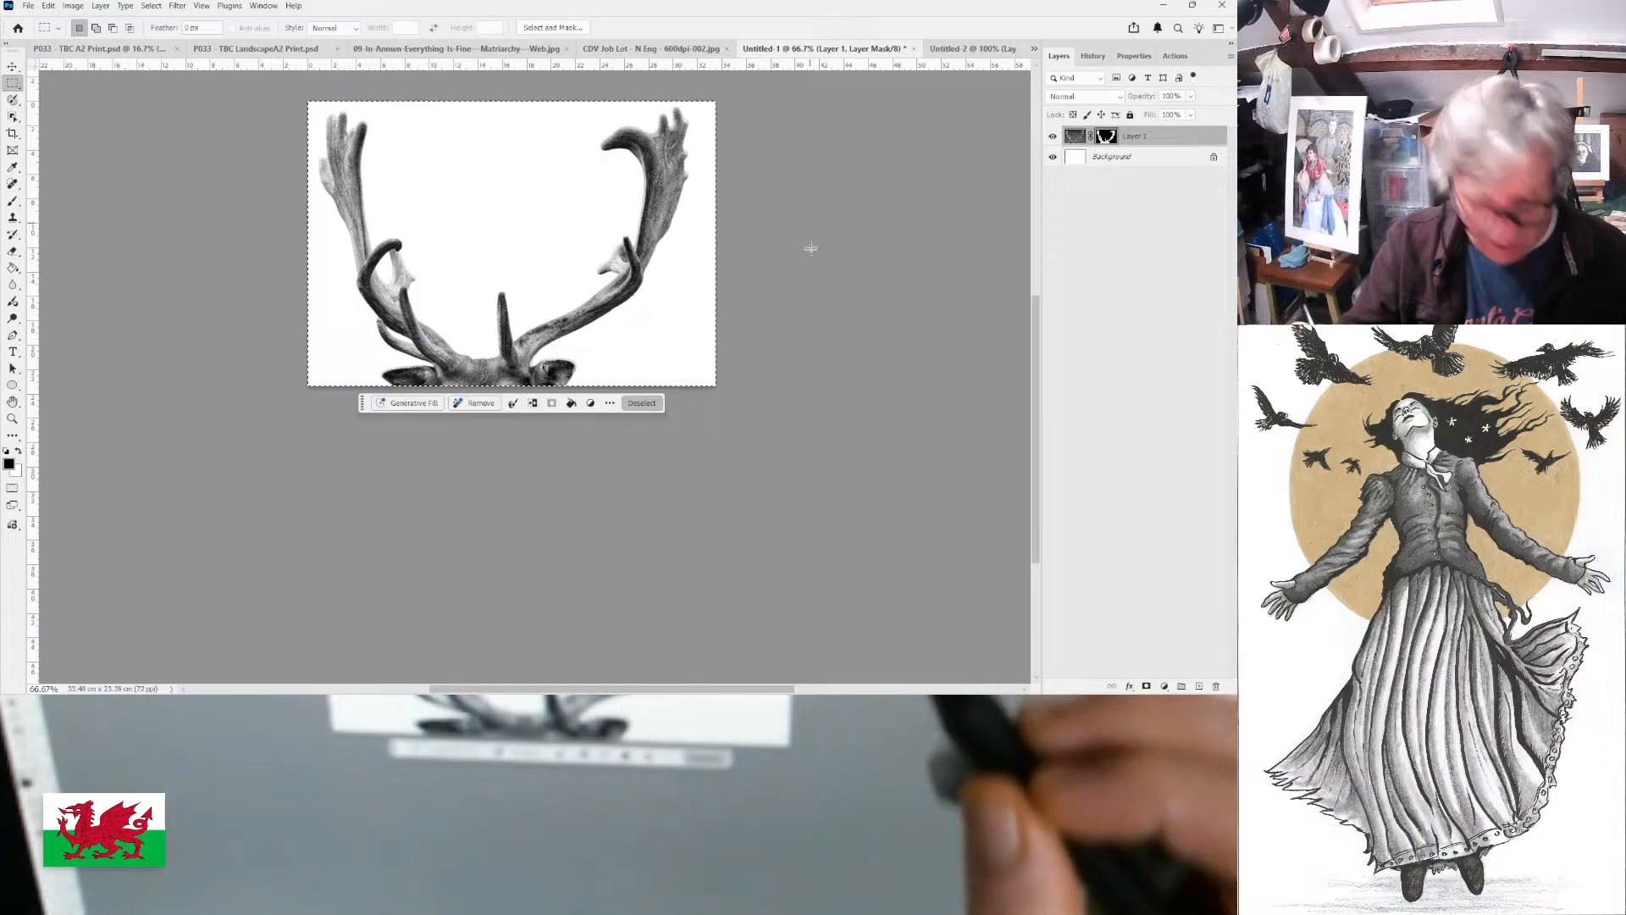
{"action": "key", "text": "ctrl+w"}
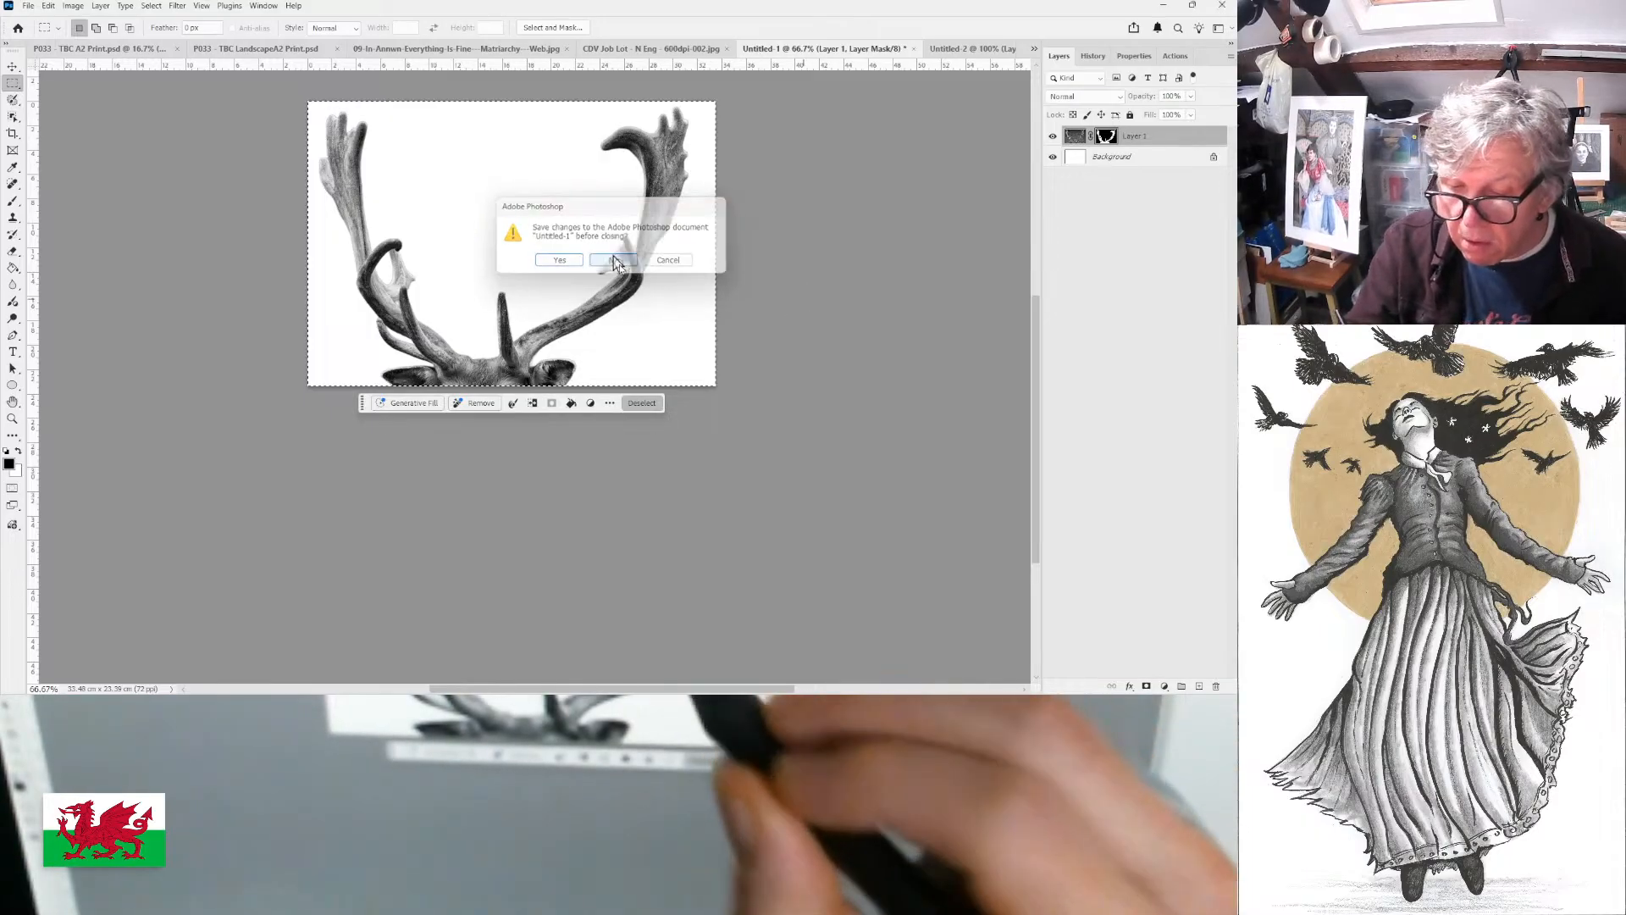
{"action": "left_click", "coordinate": [614, 261]}
{"action": "left_click", "coordinate": [745, 49]}
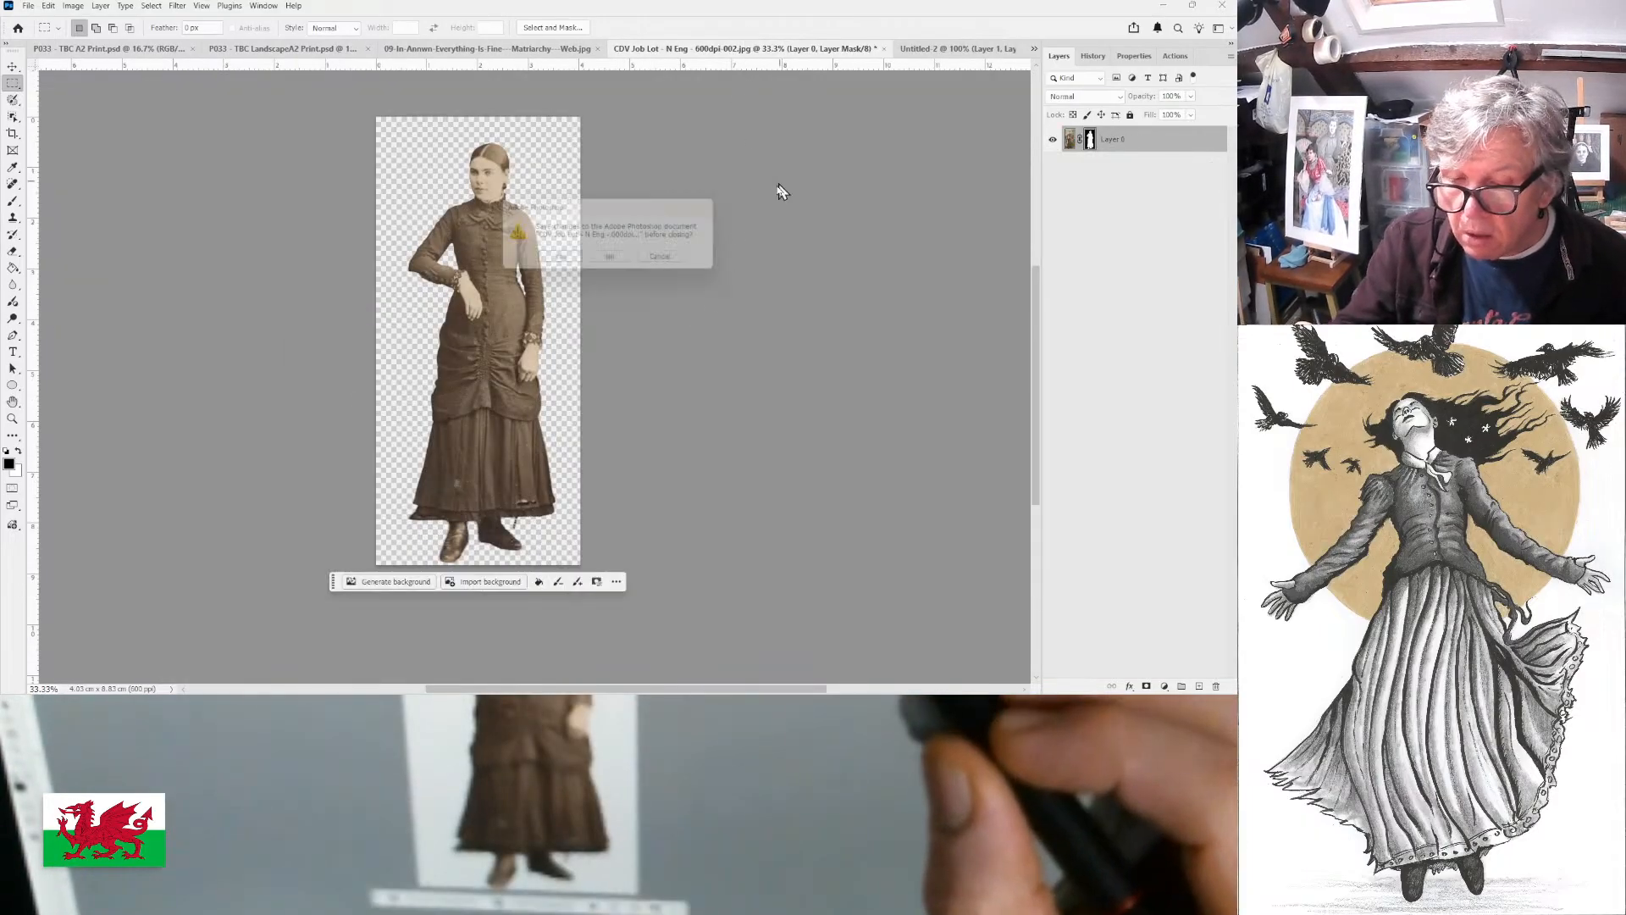
{"action": "key", "text": "ctrl+w"}
{"action": "left_click", "coordinate": [648, 259]}
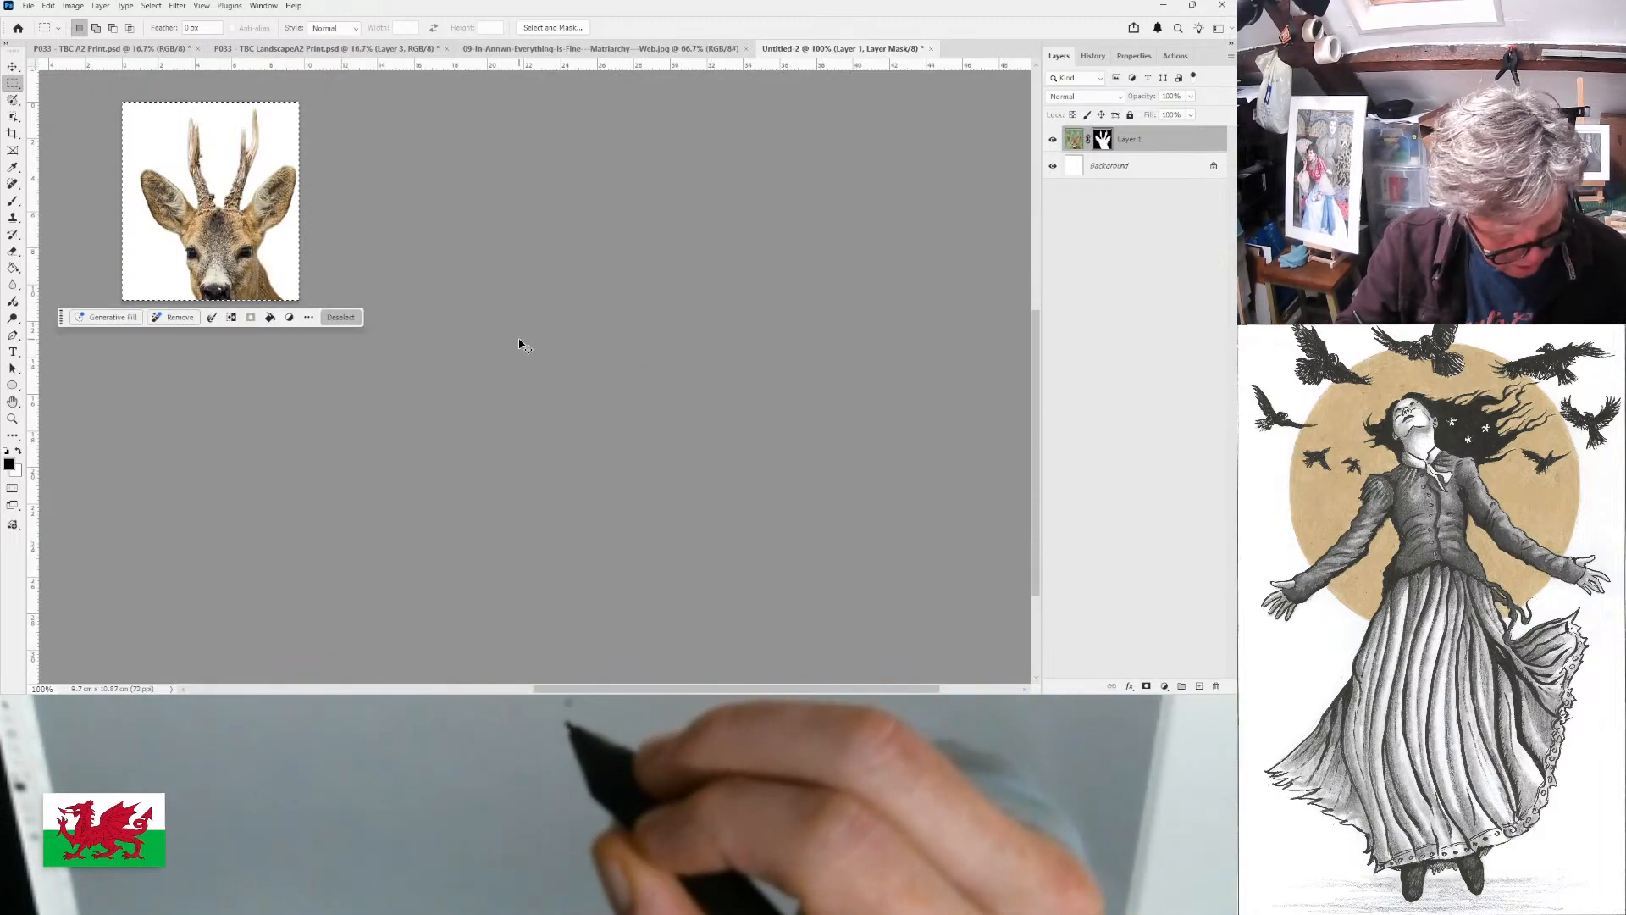
- Delete the white background layer from the deer head document and fully desaturate the deer with Hue/Saturation
{"action": "key", "text": "ctrl+d"}
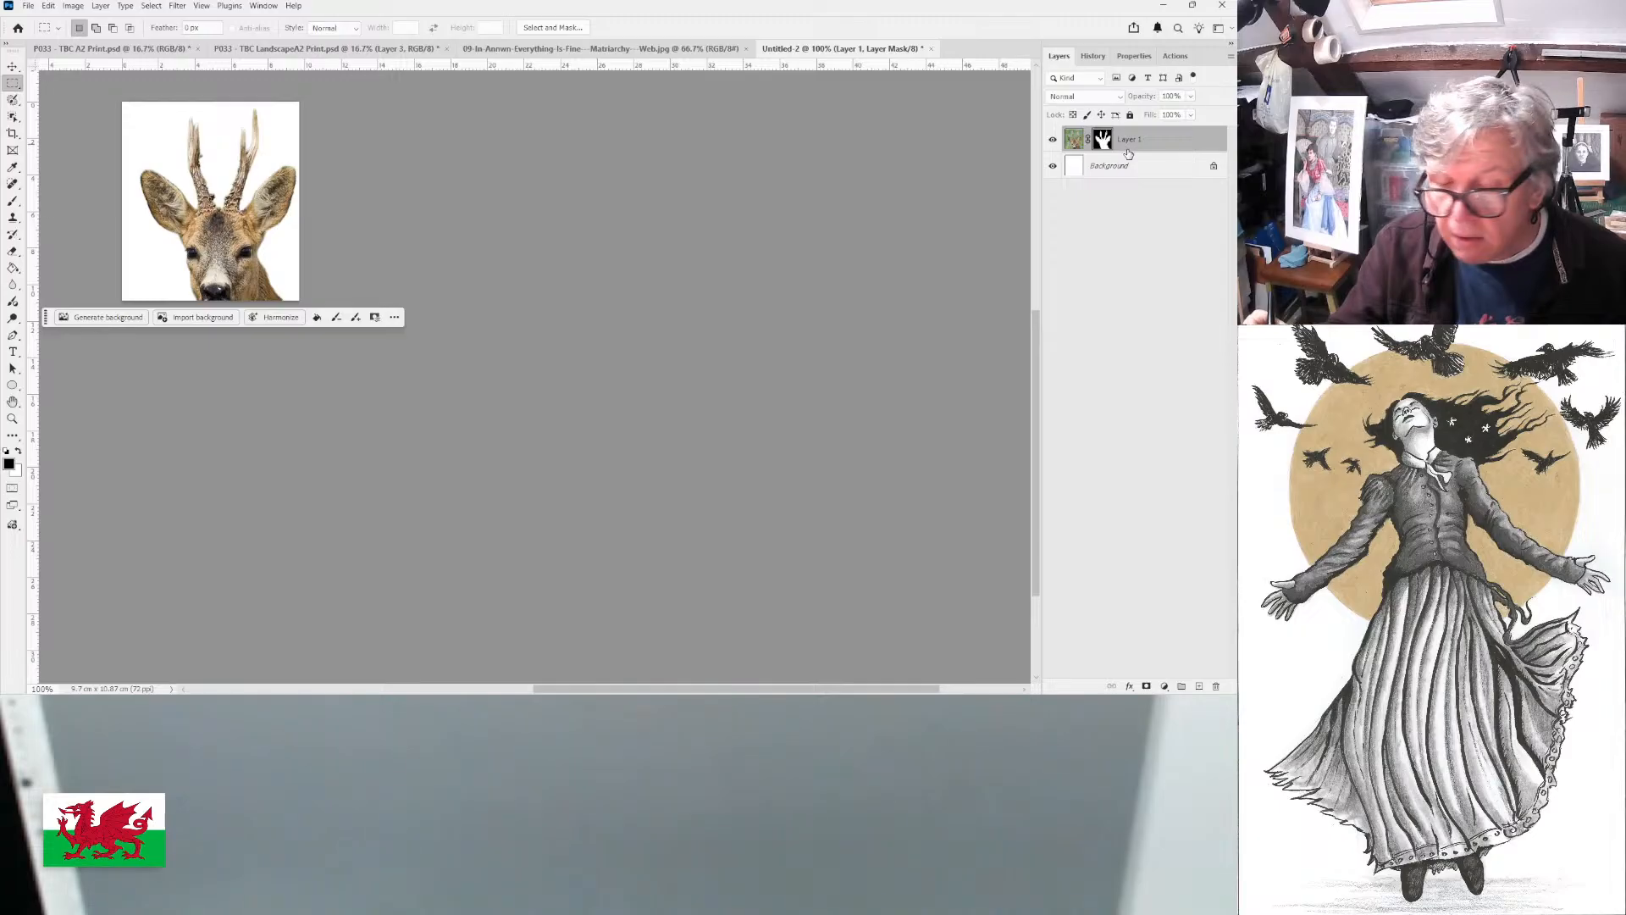
{"action": "left_click", "coordinate": [1111, 170]}
{"action": "left_click_drag", "start_coordinate": [1114, 172], "coordinate": [1216, 686]}
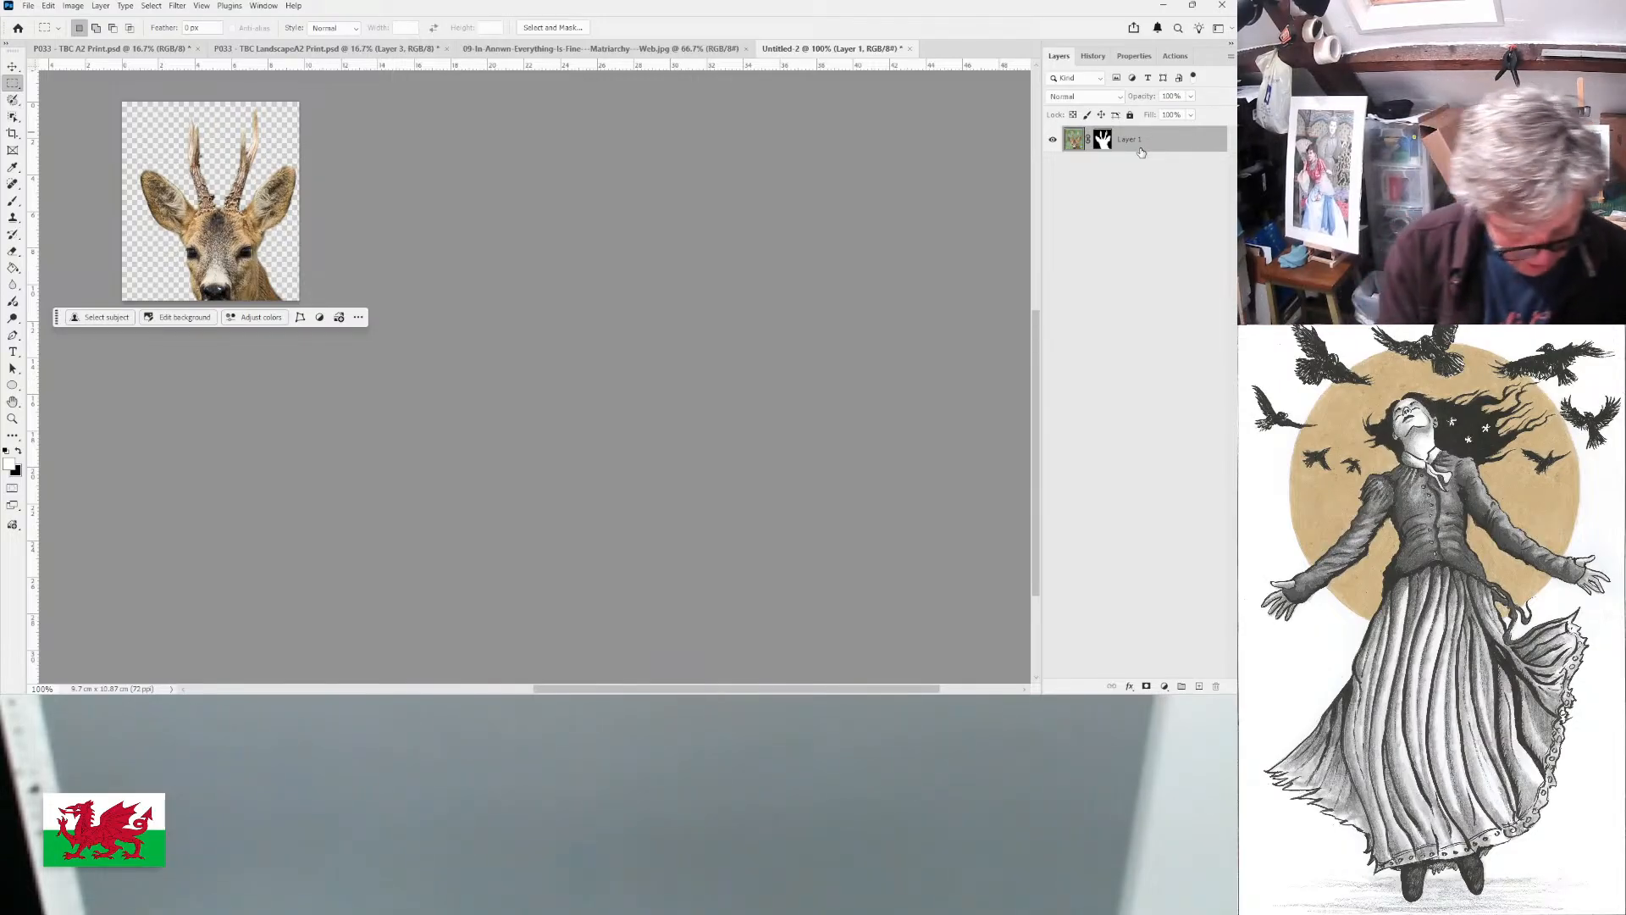
{"action": "key", "text": "ctrl+u"}
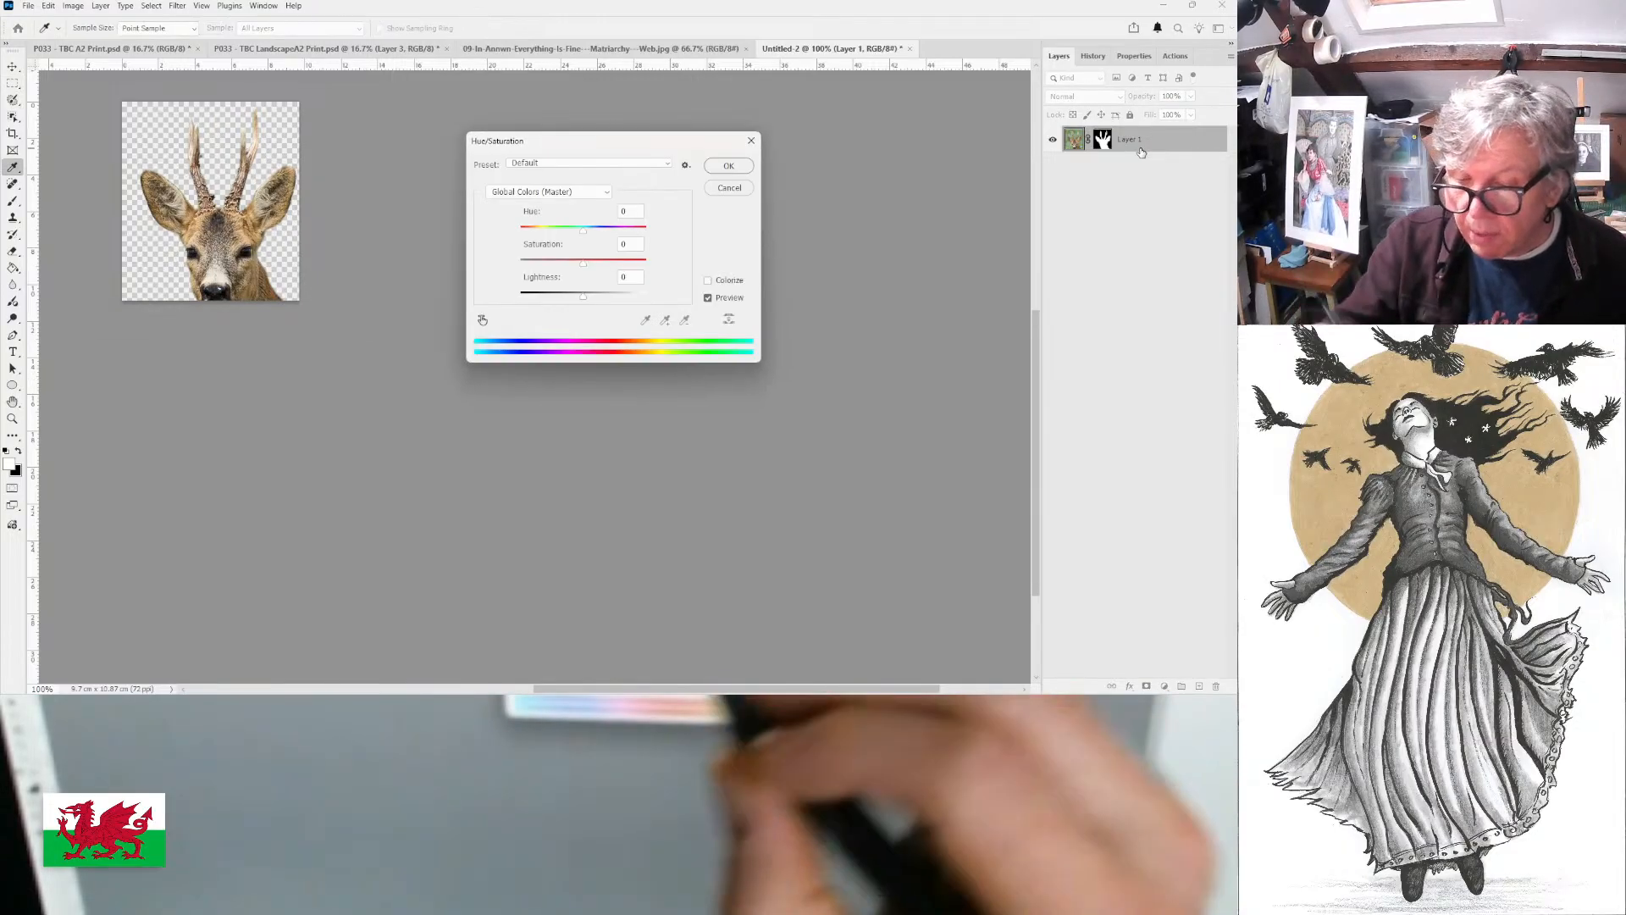
{"action": "left_click_drag", "start_coordinate": [584, 265], "coordinate": [488, 269]}
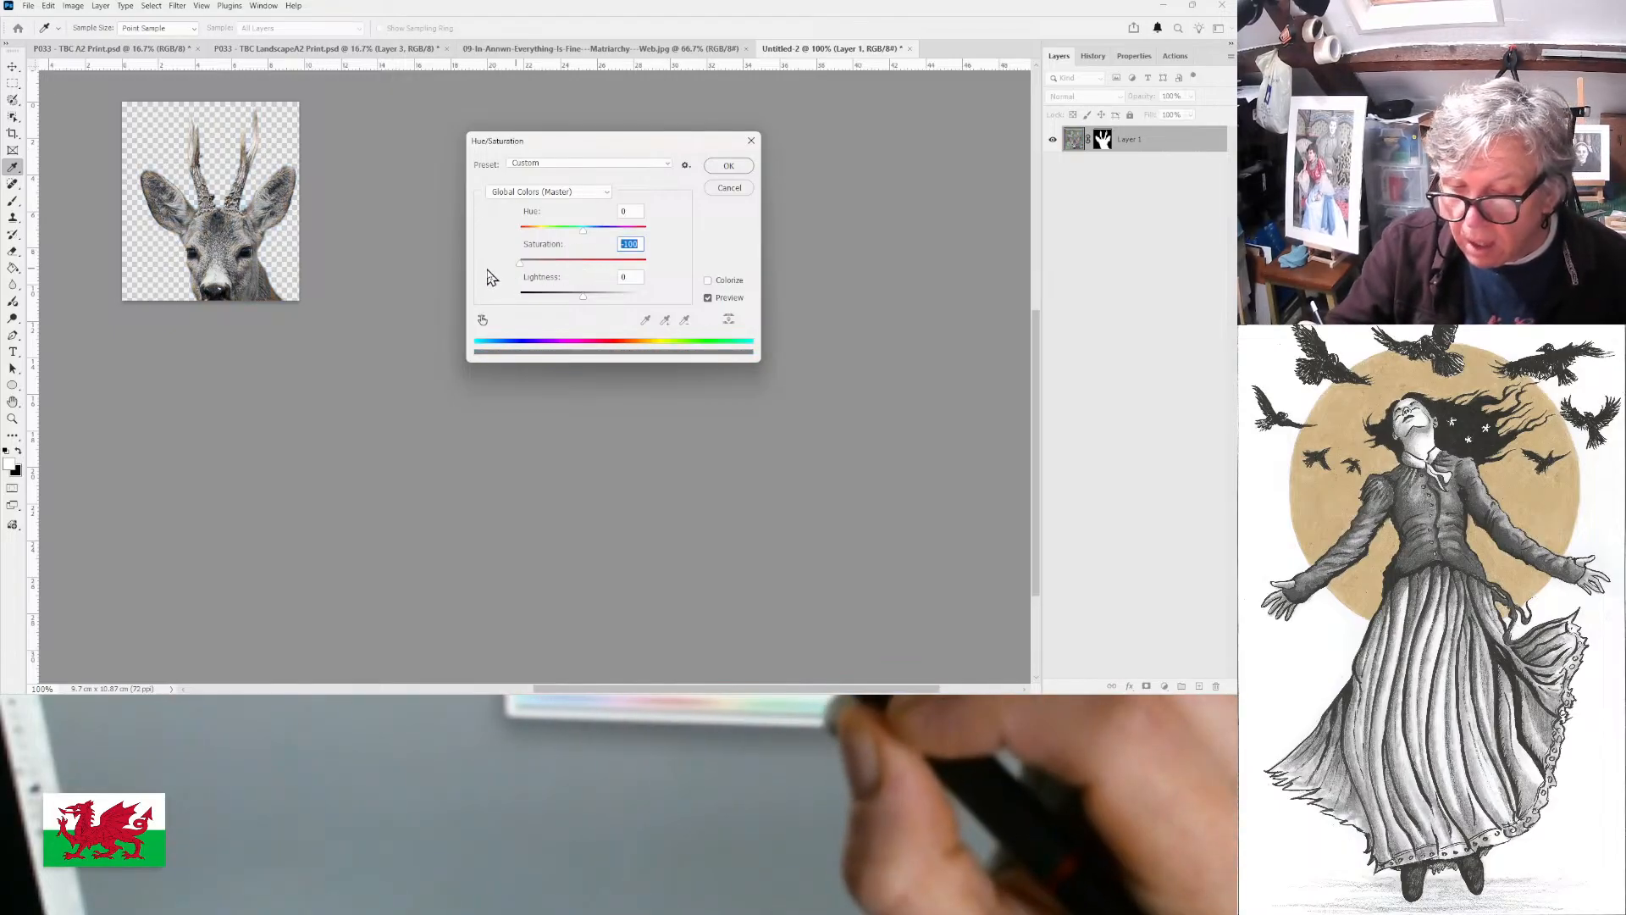
{"action": "left_click", "coordinate": [727, 164]}
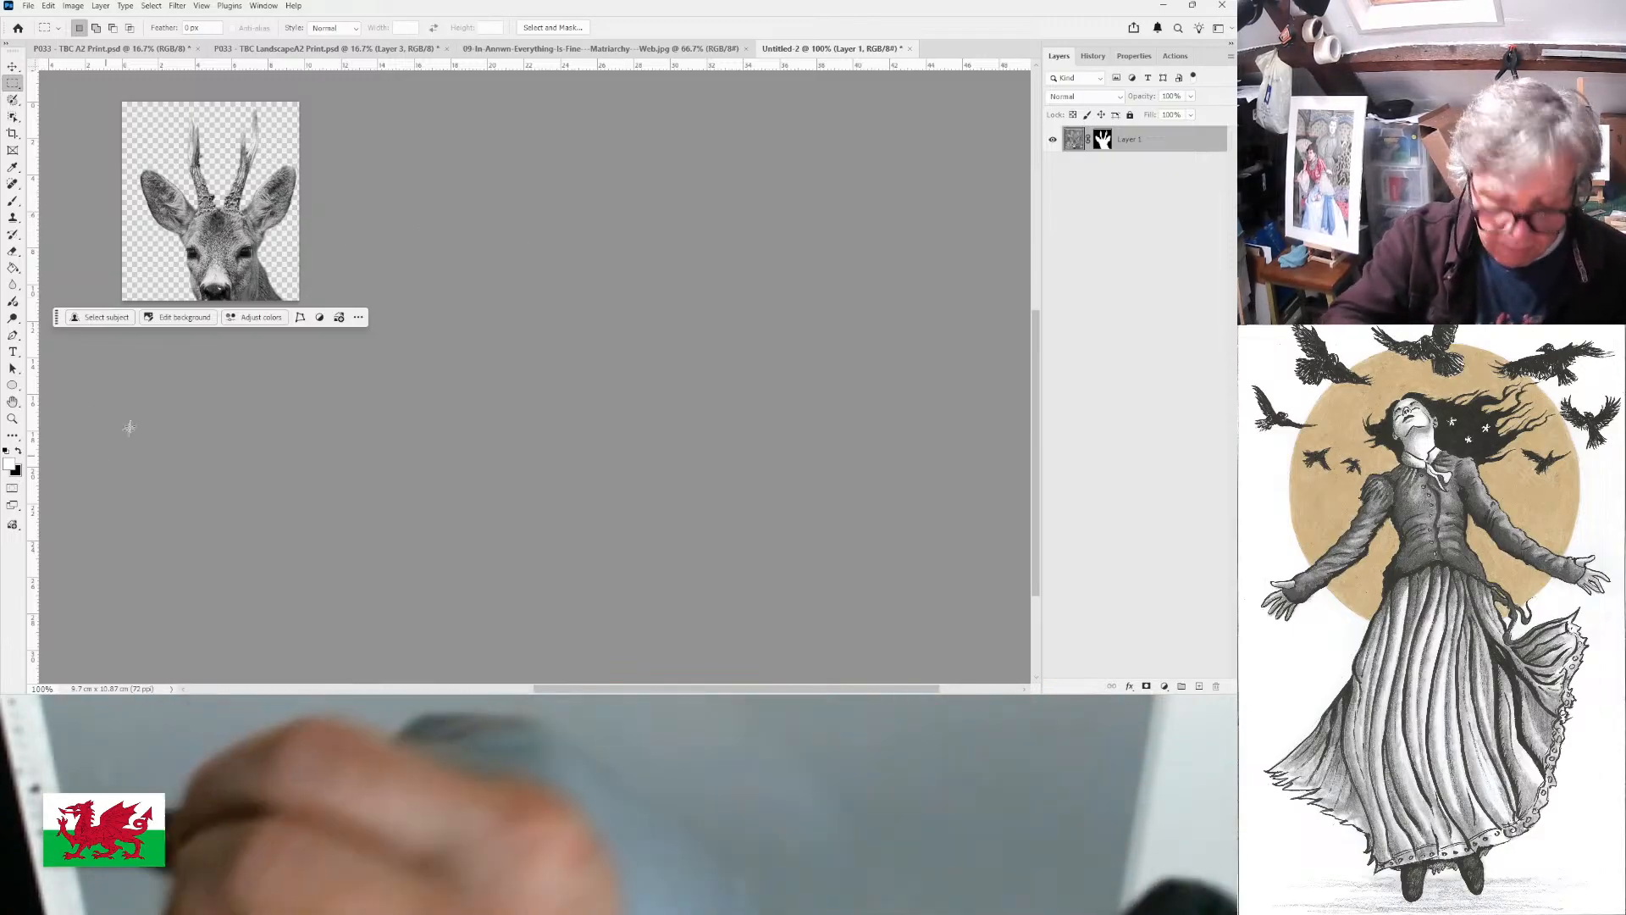
- Paint black on the deer layer's mask to hide the ears, face and neck, leaving only the two antlers
{"action": "key", "text": "b"}
{"action": "left_click_drag", "start_coordinate": [156, 176], "coordinate": [165, 247]}
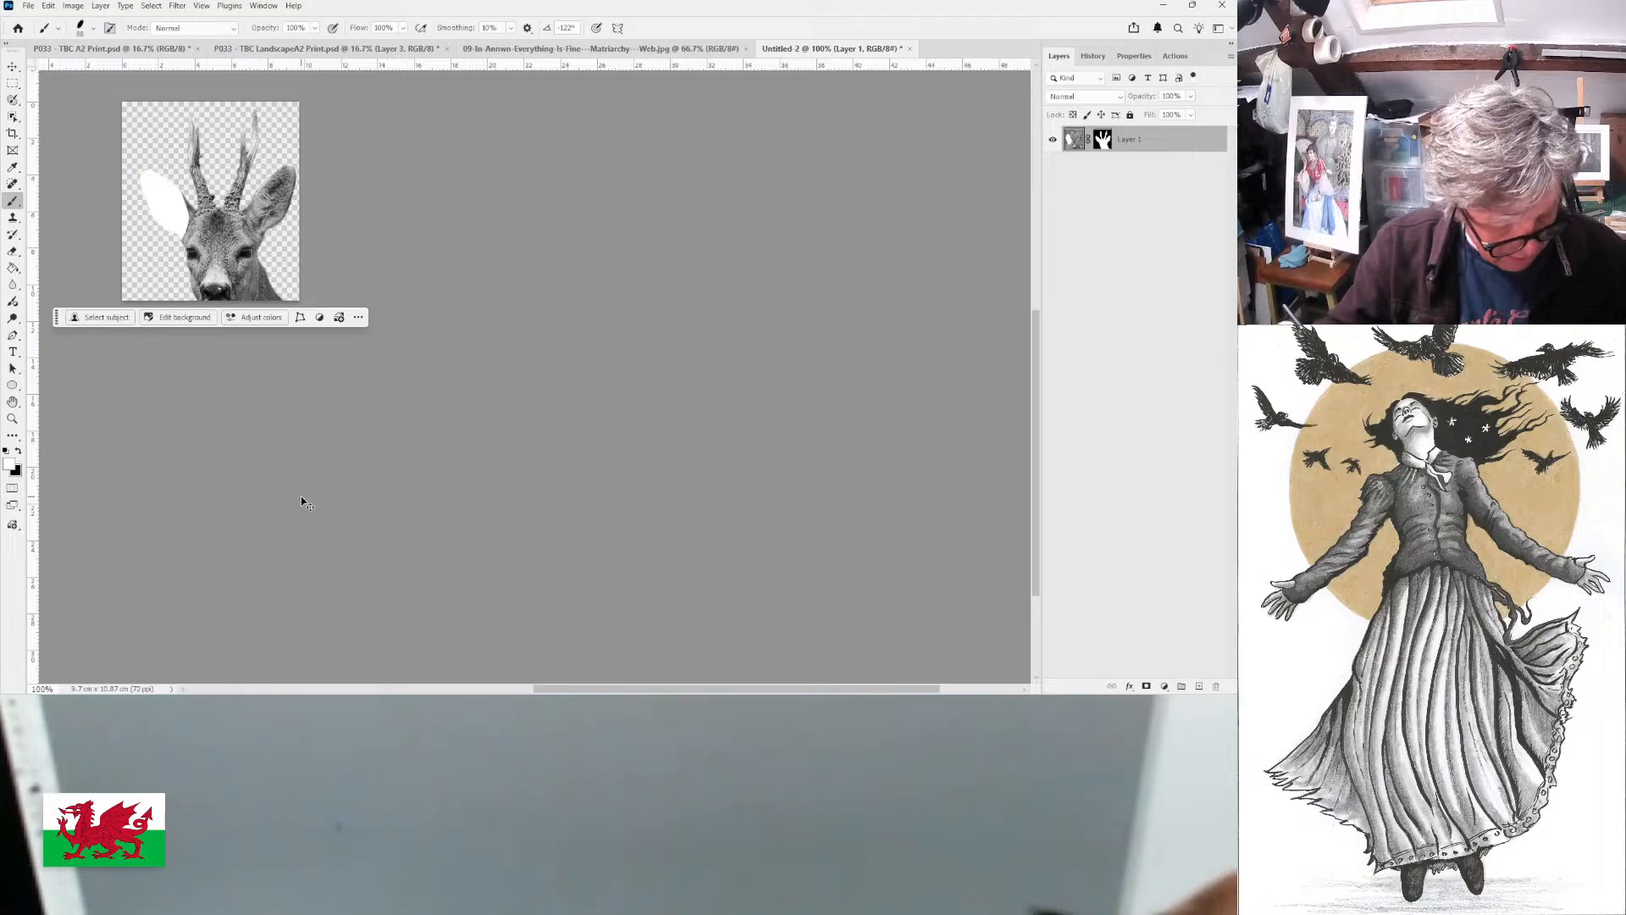
{"action": "key", "text": "ctrl+z"}
{"action": "left_click", "coordinate": [1103, 142]}
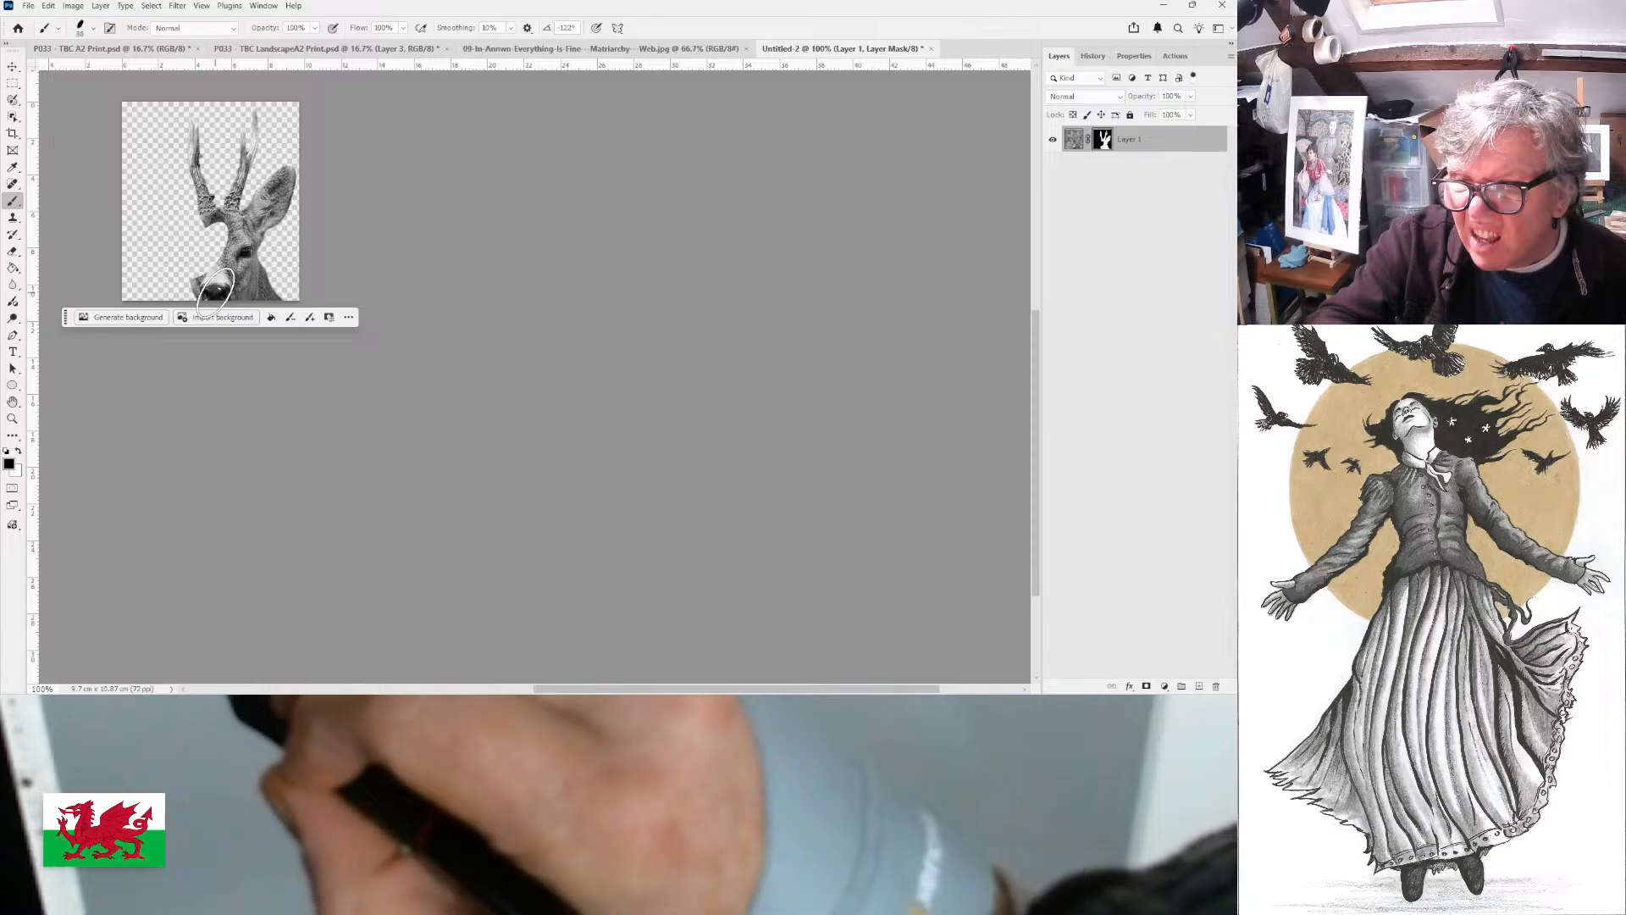
{"action": "mouse_move", "coordinate": [214, 291]}
{"action": "left_mouse_down"}
{"action": "mouse_move", "coordinate": [282, 176]}
{"action": "mouse_move", "coordinate": [245, 282]}
{"action": "mouse_move", "coordinate": [294, 287]}
{"action": "left_mouse_up"}
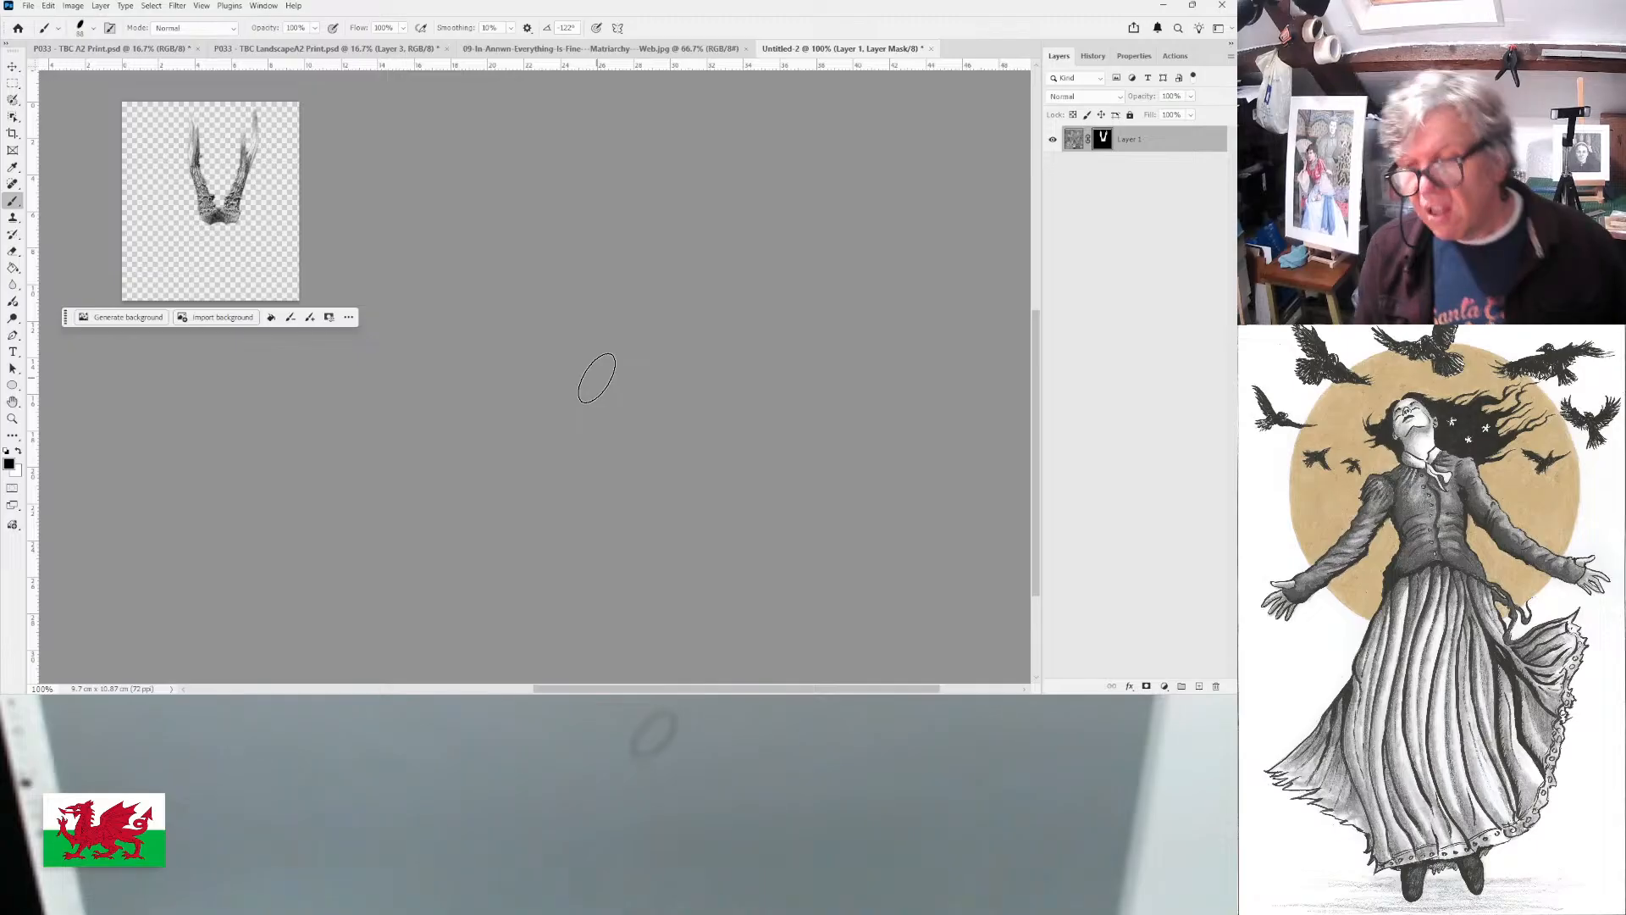
- Bring the masked antlers layer into the landscape A2 print and scale it to about 341%, positioned on the young girl's head
{"action": "left_click", "coordinate": [1074, 139]}
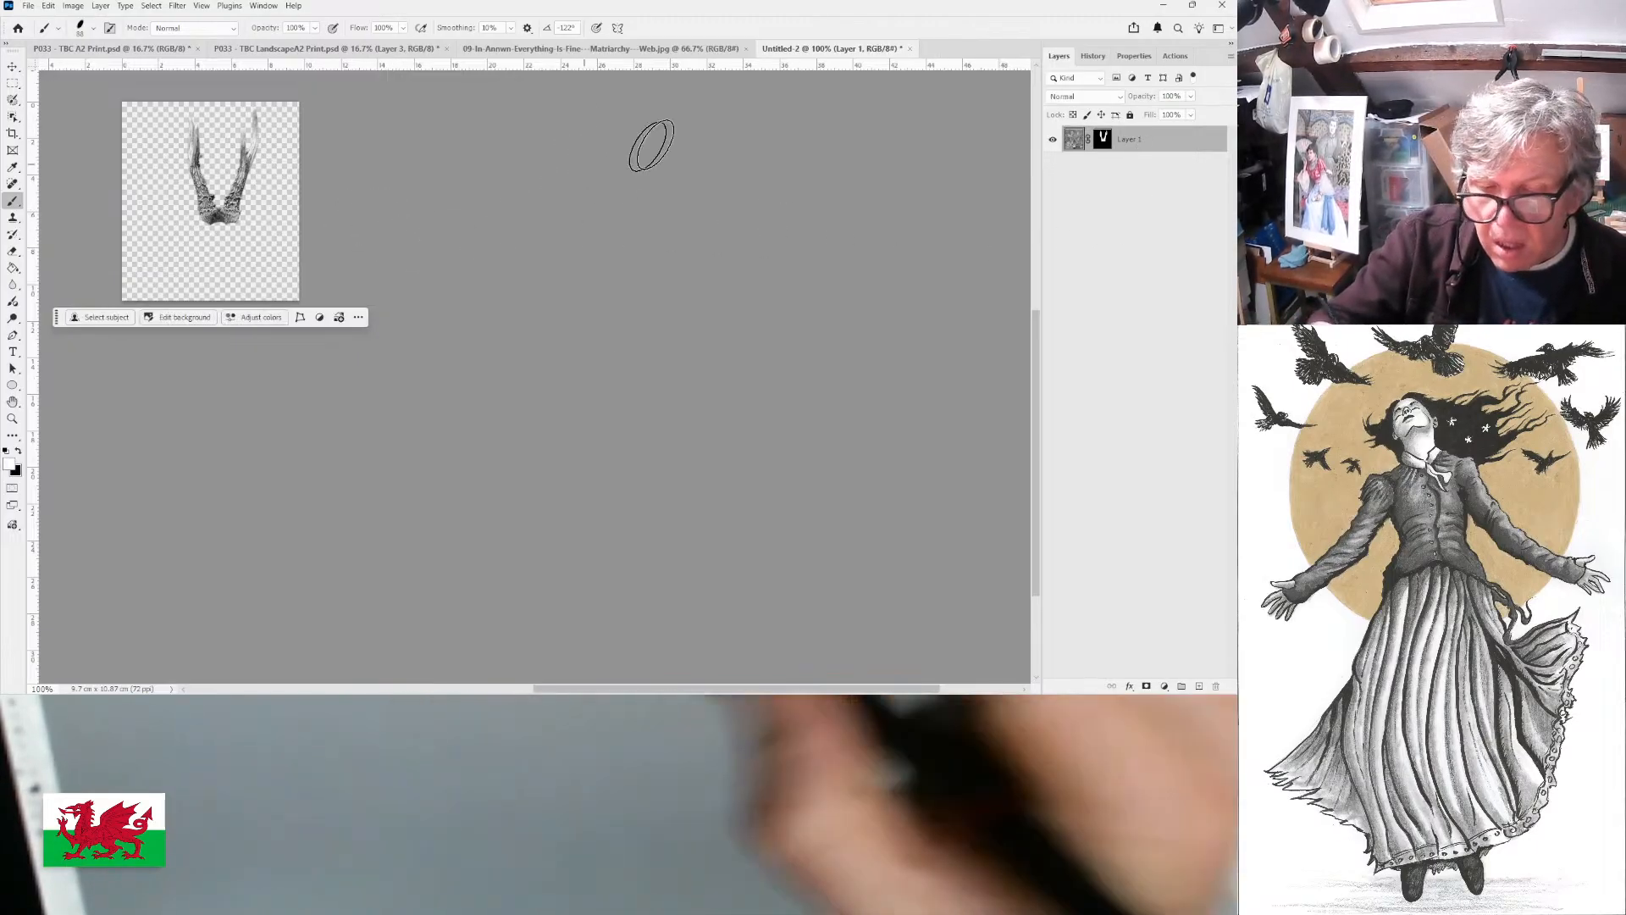
{"action": "left_click_drag", "start_coordinate": [1068, 142], "coordinate": [694, 335]}
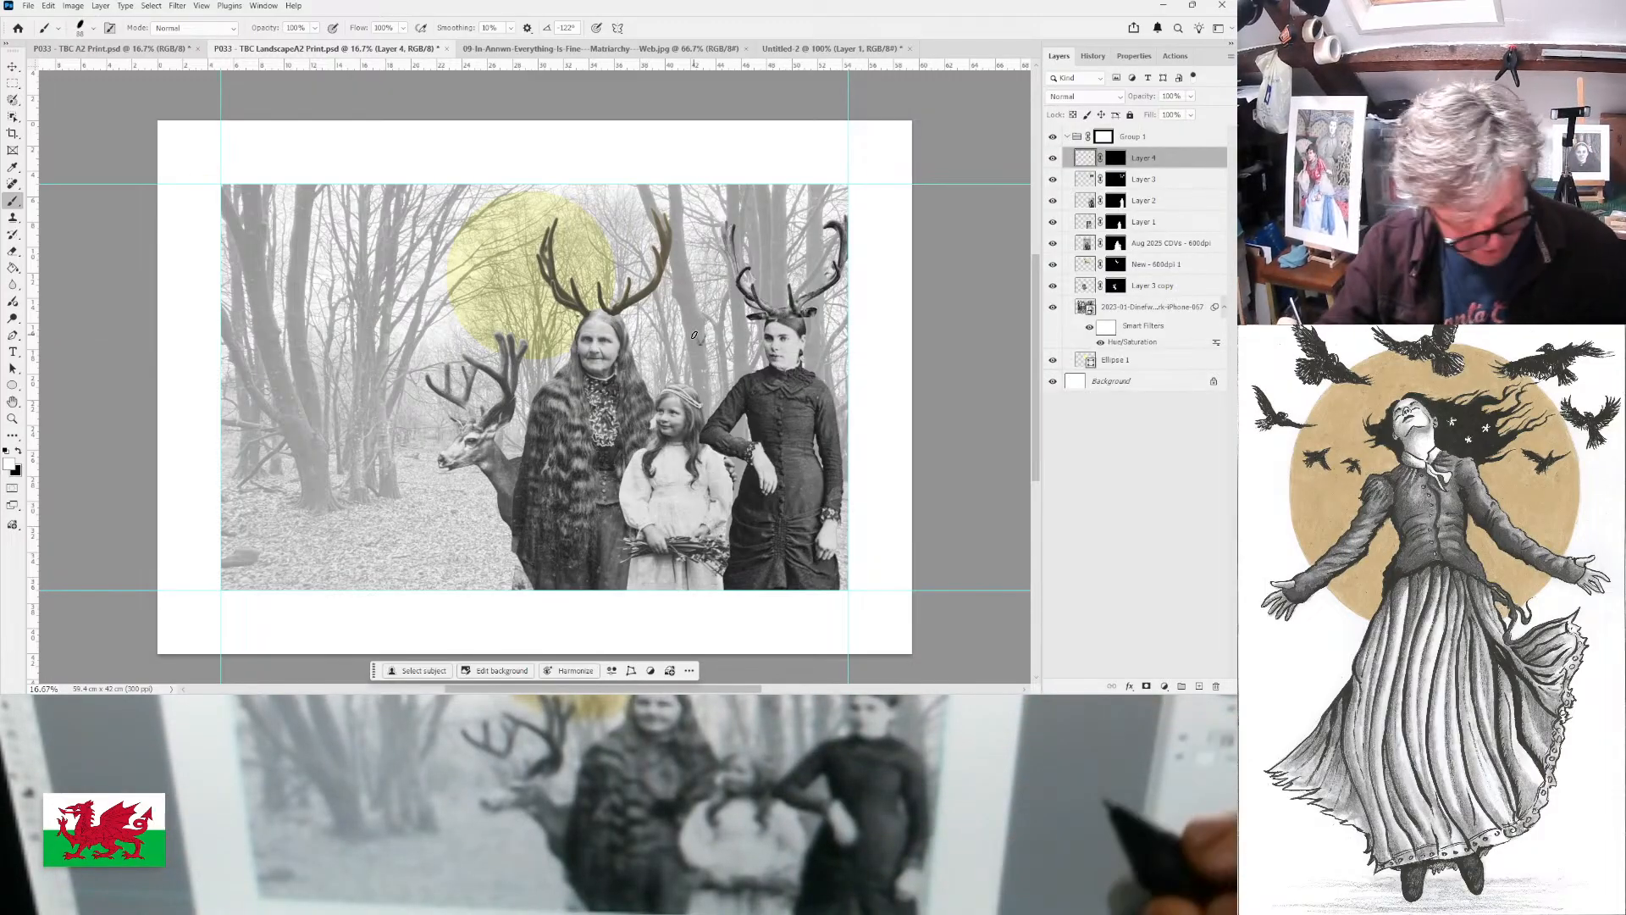
{"action": "key", "text": "ctrl+t"}
{"action": "left_click_drag", "start_coordinate": [718, 327], "coordinate": [791, 249]}
{"action": "left_click_drag", "start_coordinate": [760, 330], "coordinate": [693, 403]}
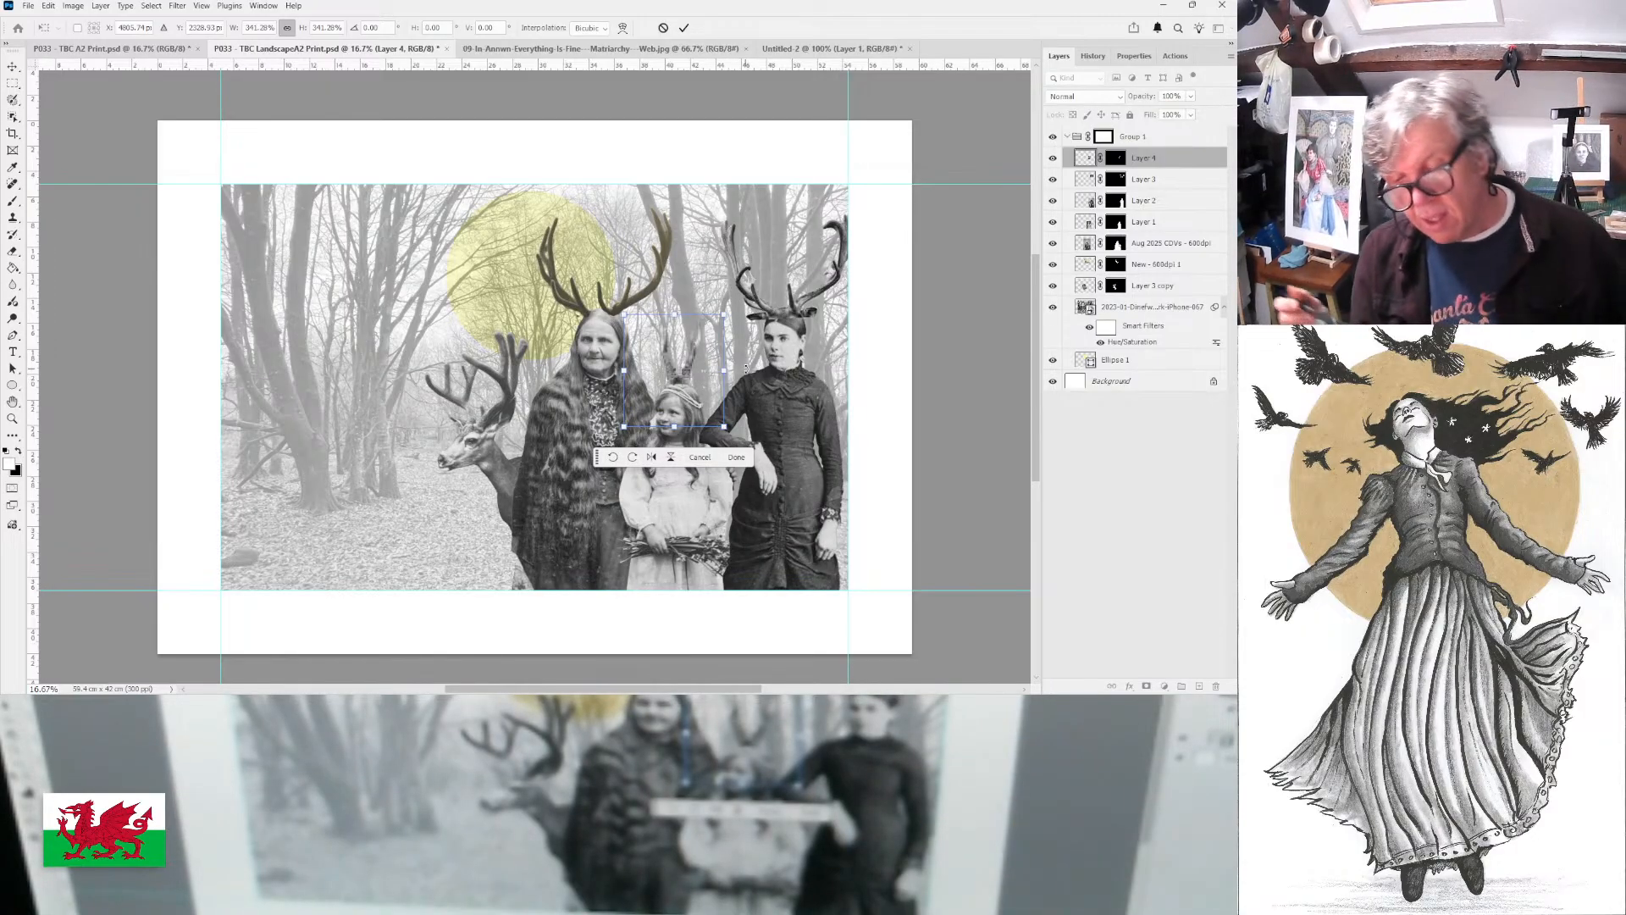
{"action": "left_click", "coordinate": [683, 28]}
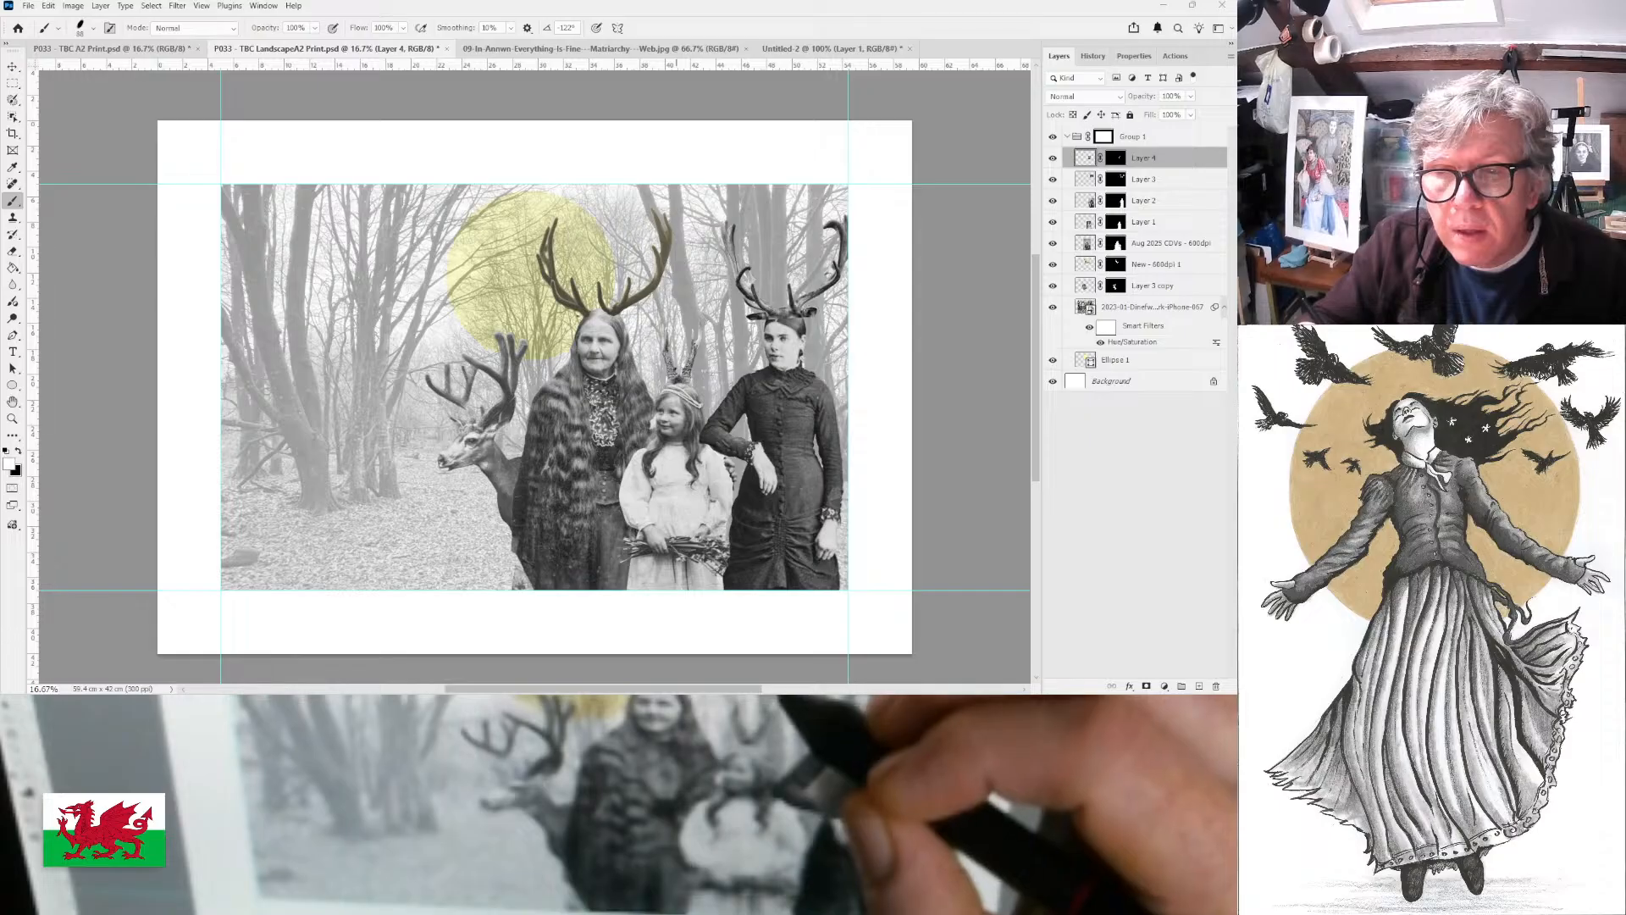
- Examine the girl's antlers against the whole composition at smaller and larger zoom levels
{"action": "key", "text": "ctrl+minus"}
{"action": "key", "text": "ctrl+minus"}
{"action": "key", "text": "ctrl+plus"}
{"action": "key", "text": "ctrl+plus"}
{"action": "key", "text": "ctrl+plus"}
{"action": "key", "text": "ctrl+plus"}
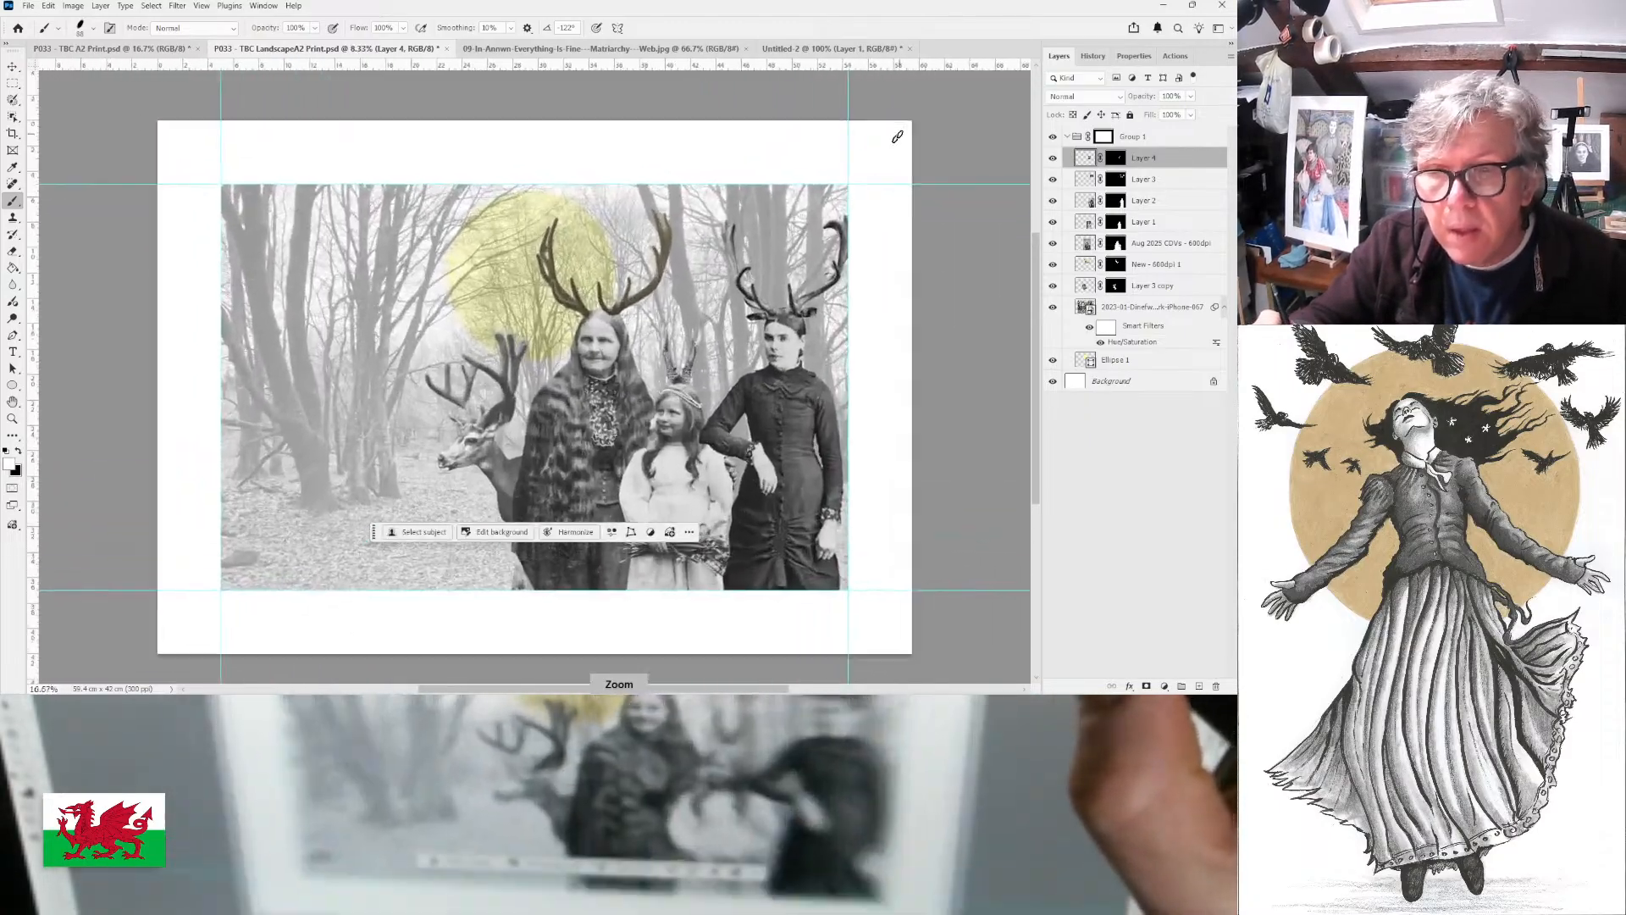
{"action": "key", "text": "ctrl+minus"}
{"action": "key", "text": "ctrl+plus"}
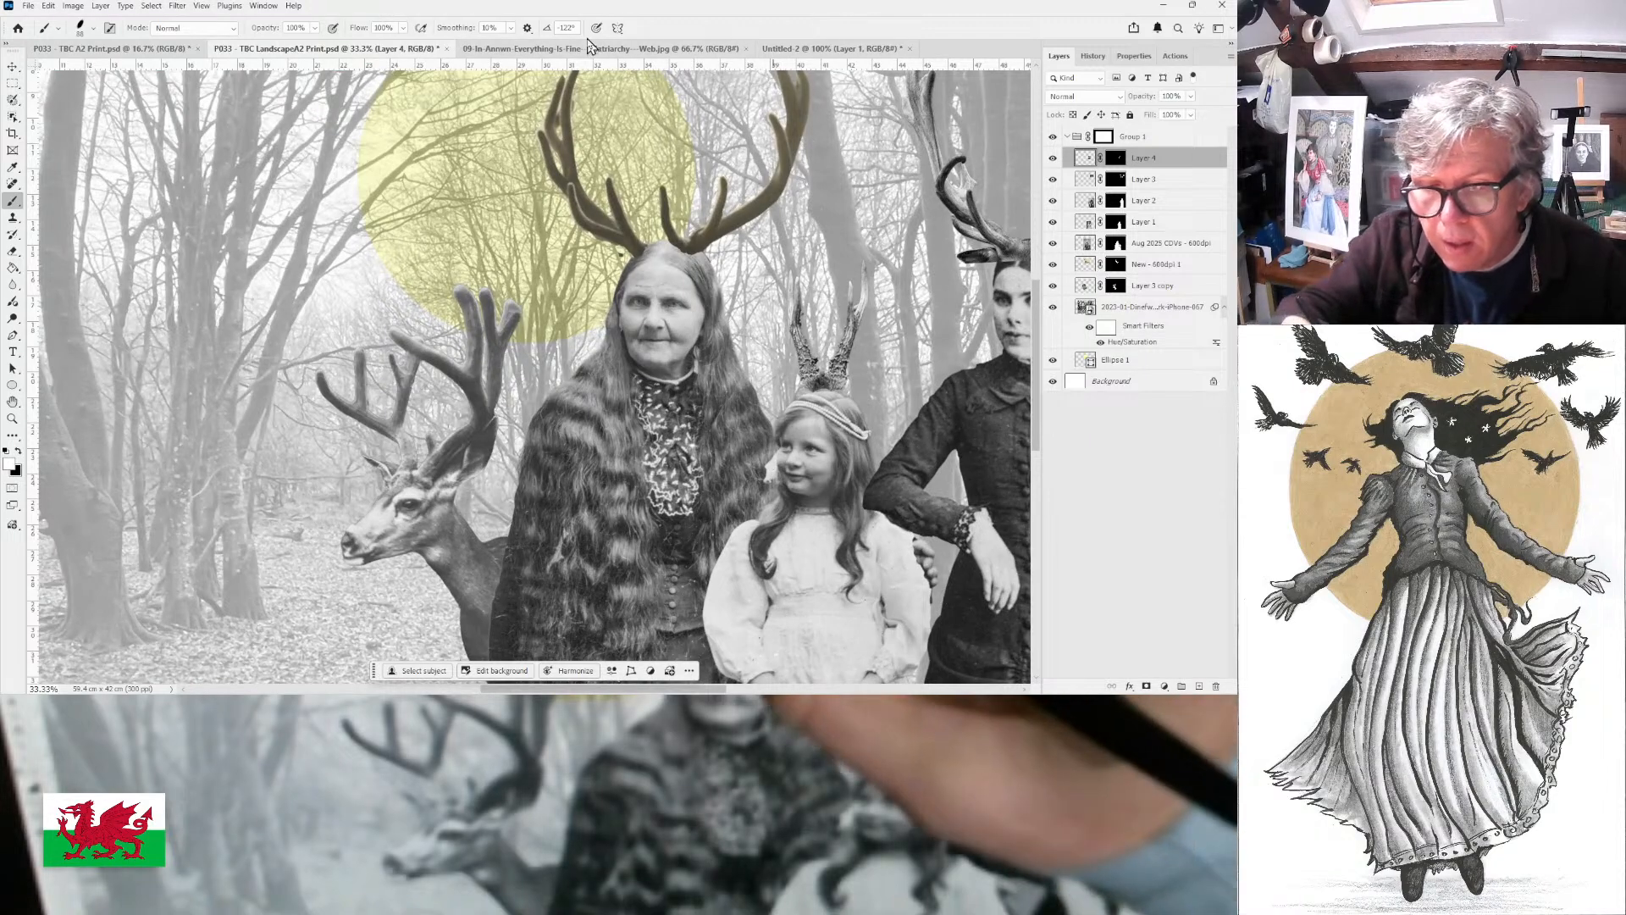
- Close the Untitled-2 antlers document without saving and return to the landscape A2 print
{"action": "key", "text": "ctrl+Tab"}
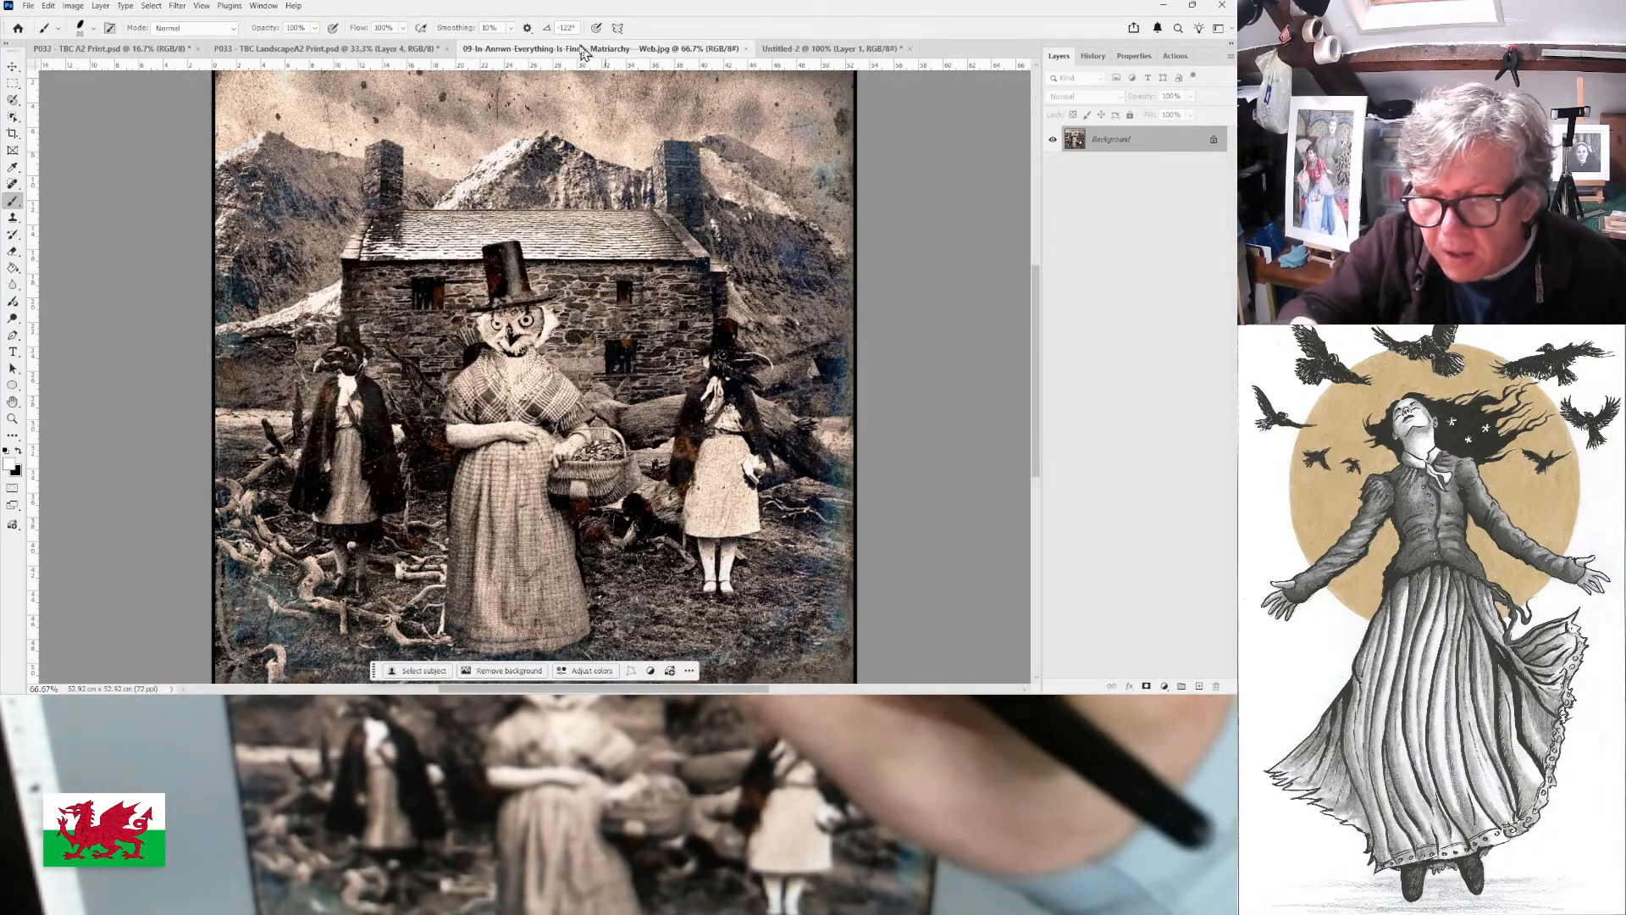
{"action": "left_click", "coordinate": [820, 50]}
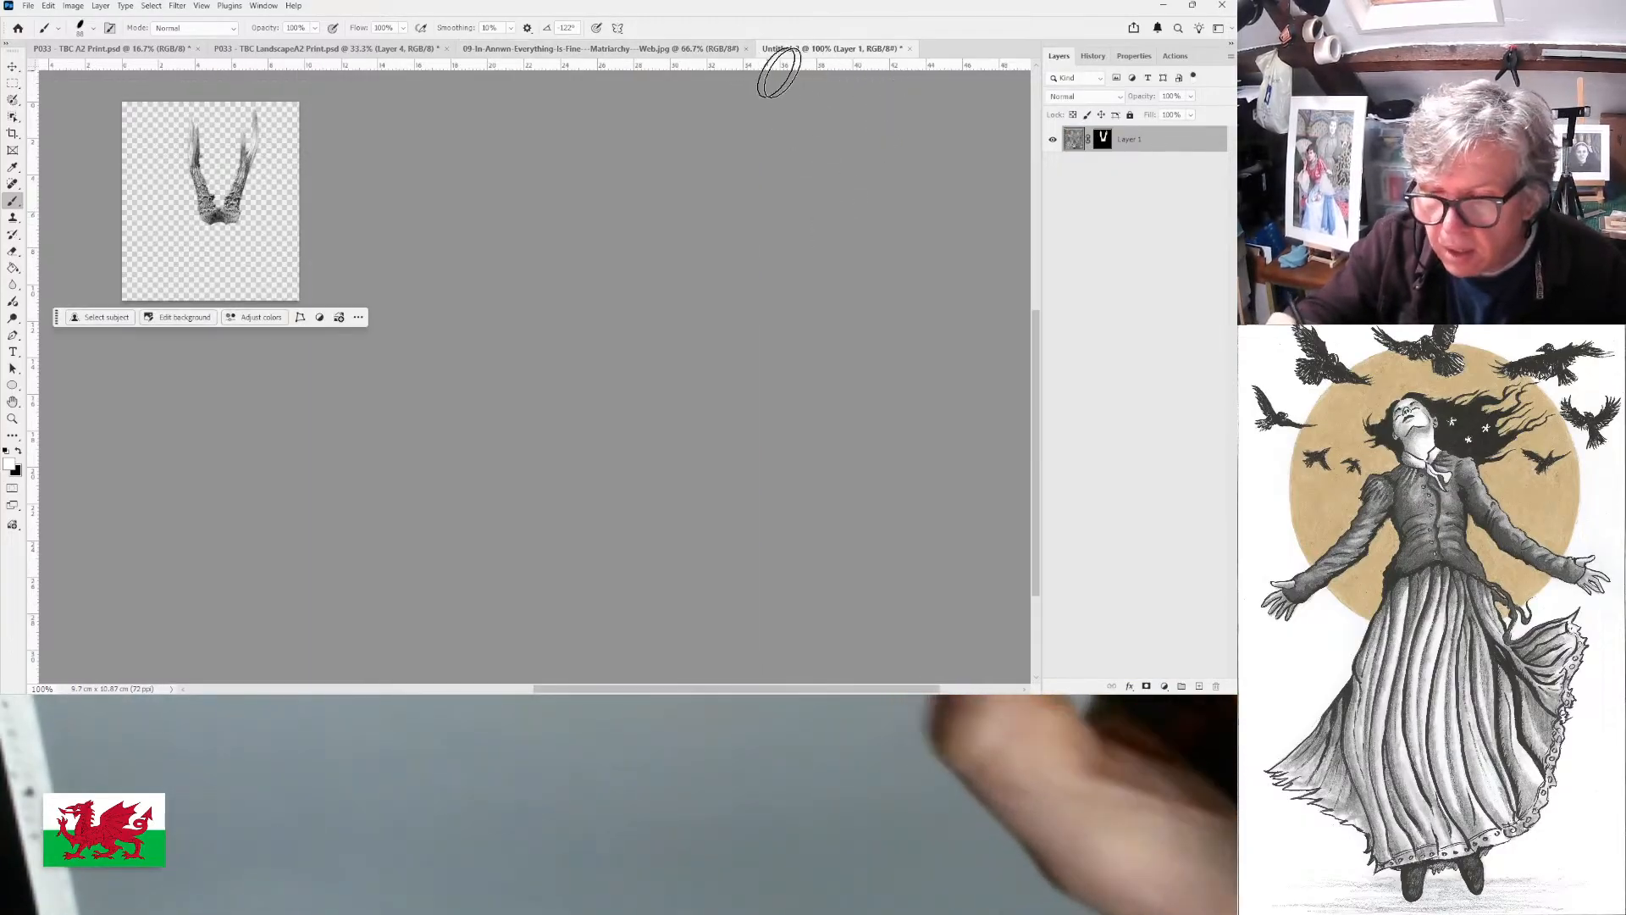
{"action": "key", "text": "ctrl+w"}
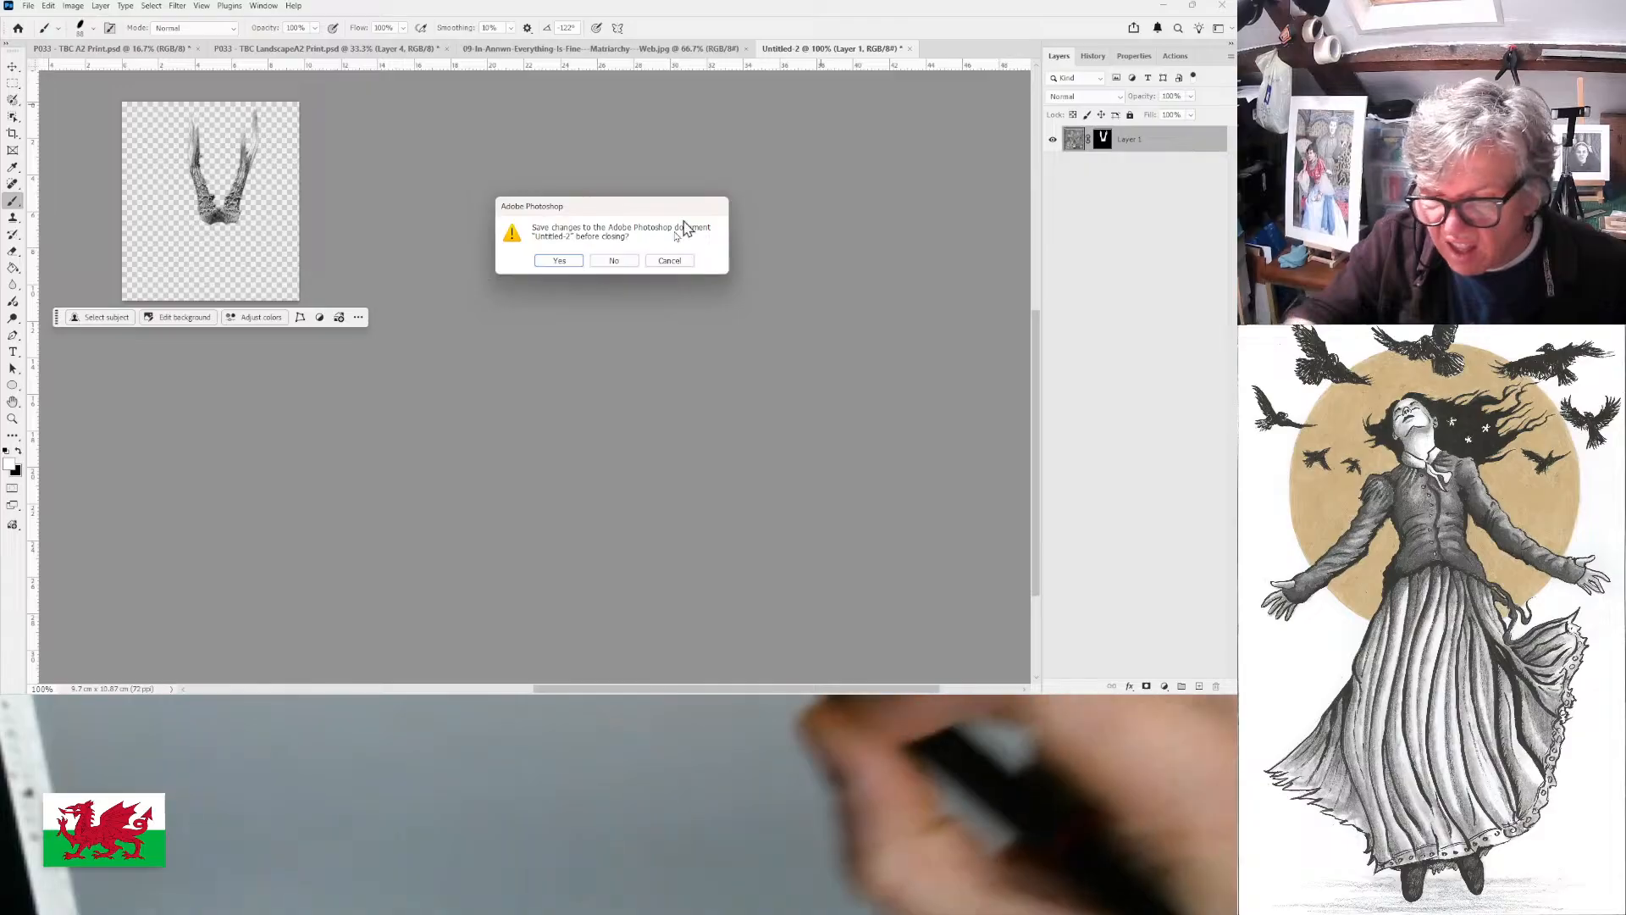
{"action": "left_click", "coordinate": [614, 260]}
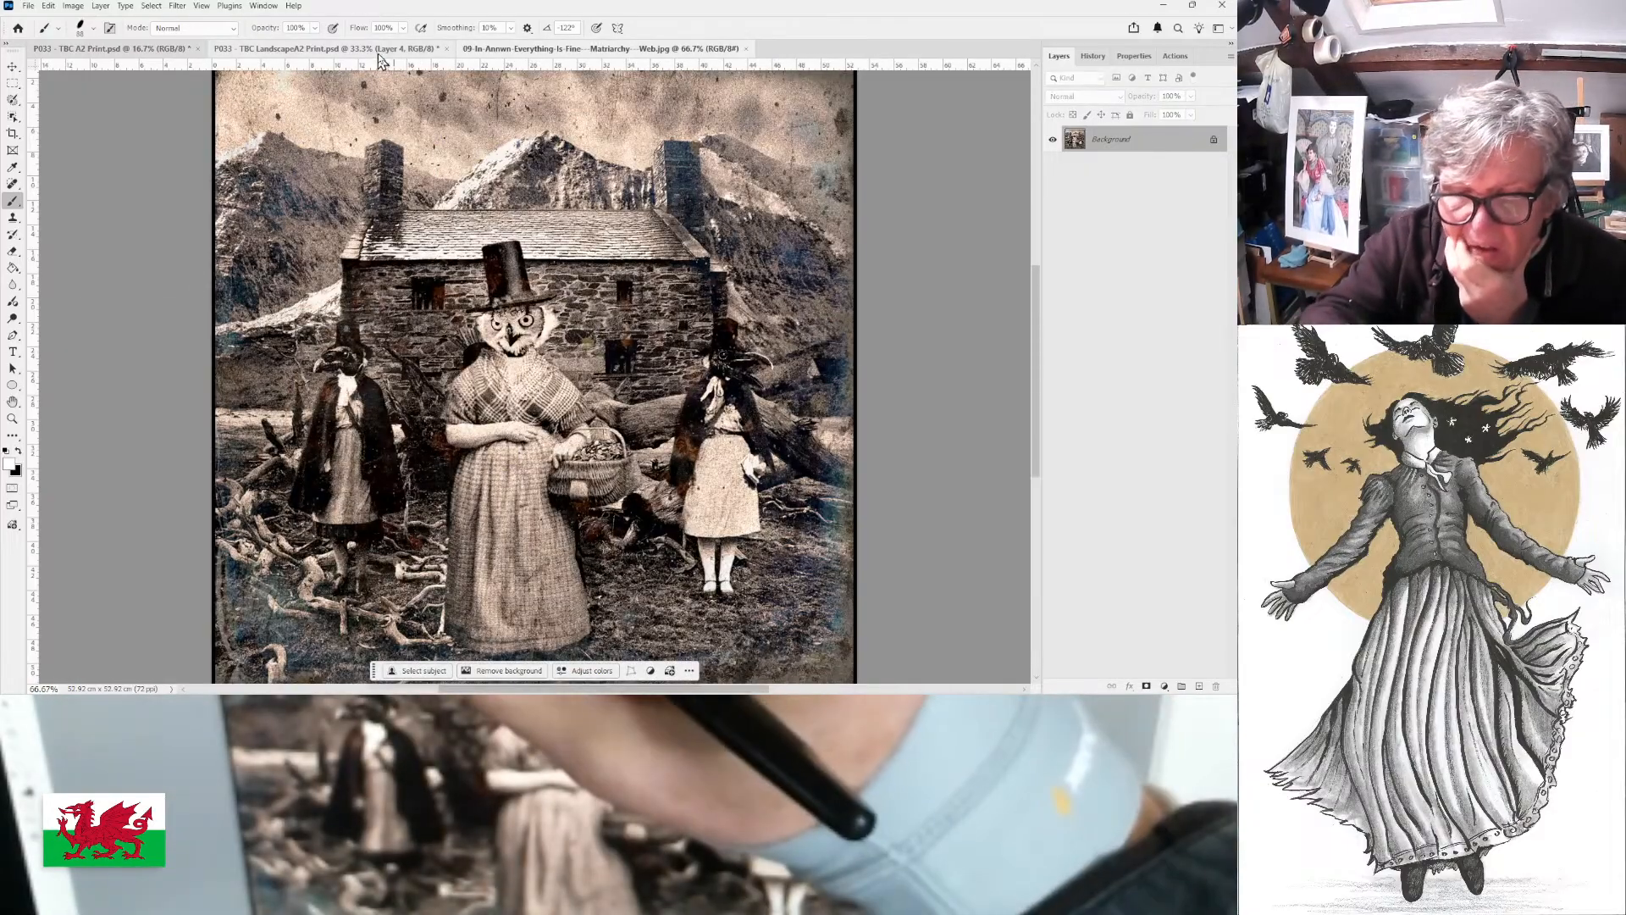
{"action": "left_click", "coordinate": [378, 53]}
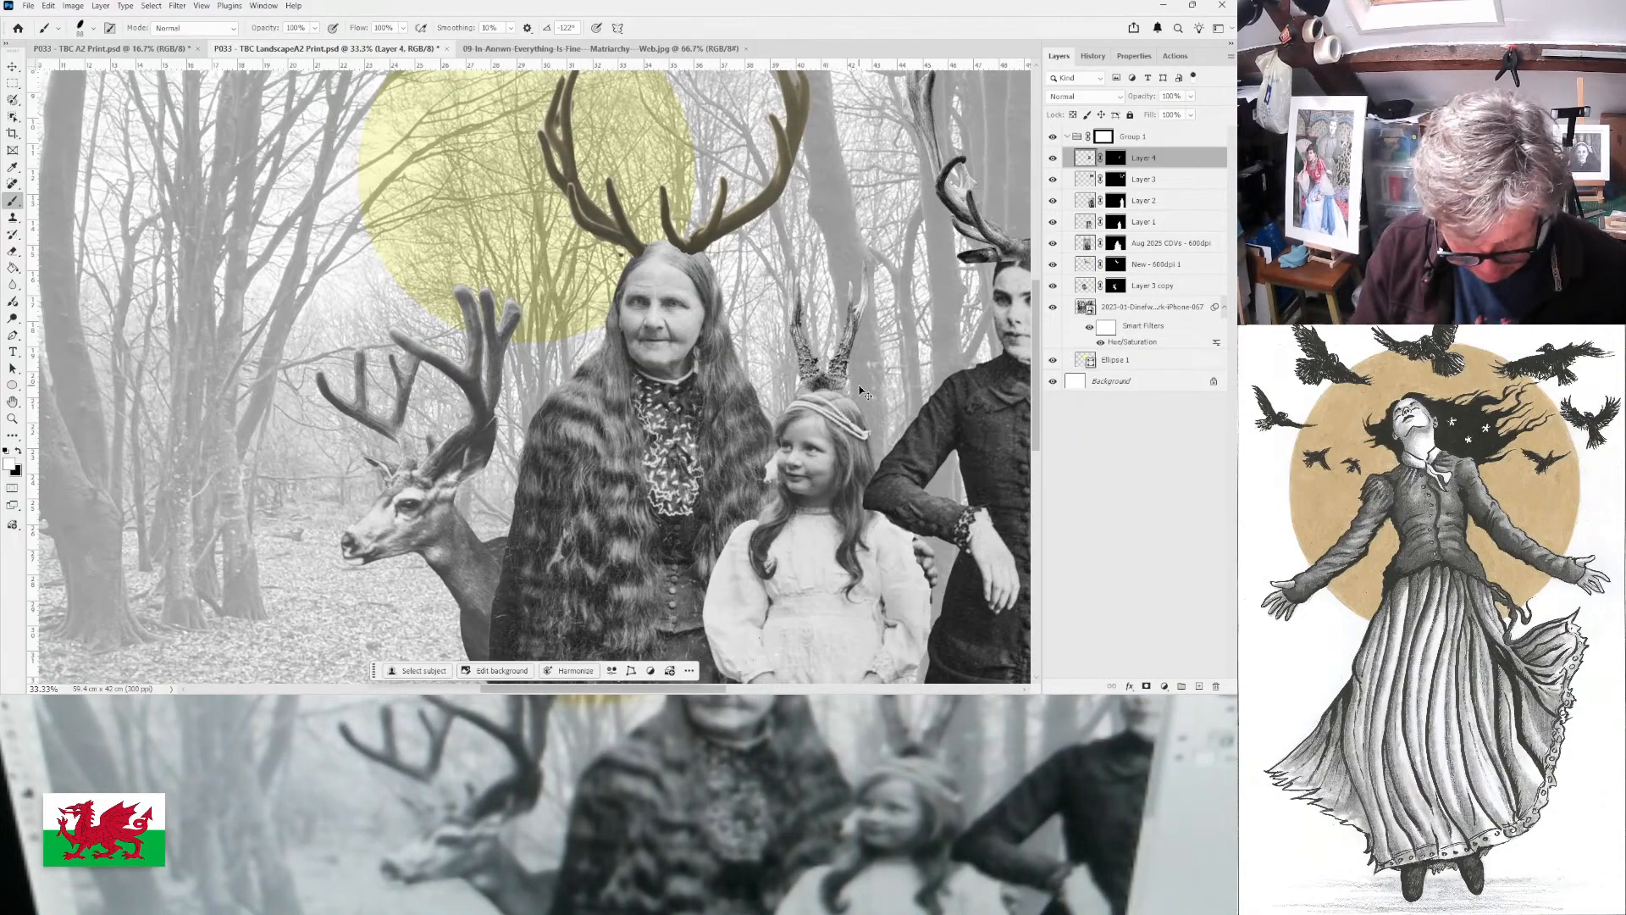
- Outline the girl's antler nearest the old woman with the Polygonal Lasso and copy it to a new layer with Layer Via Copy
{"action": "key", "text": "ctrl+plus"}
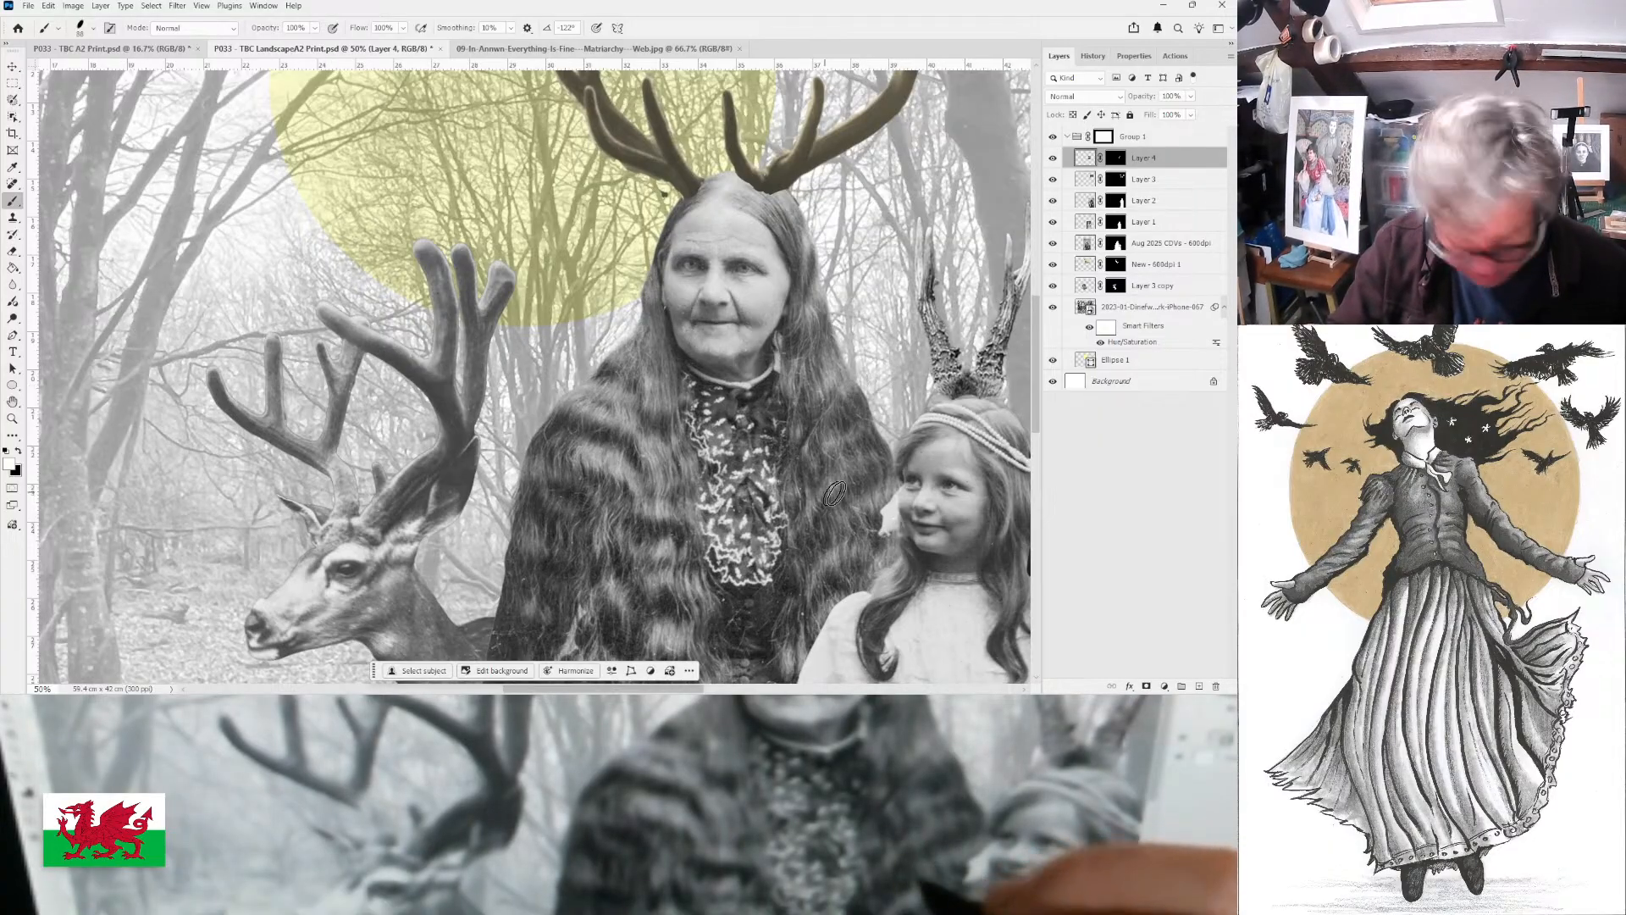
{"action": "key", "text": "v"}
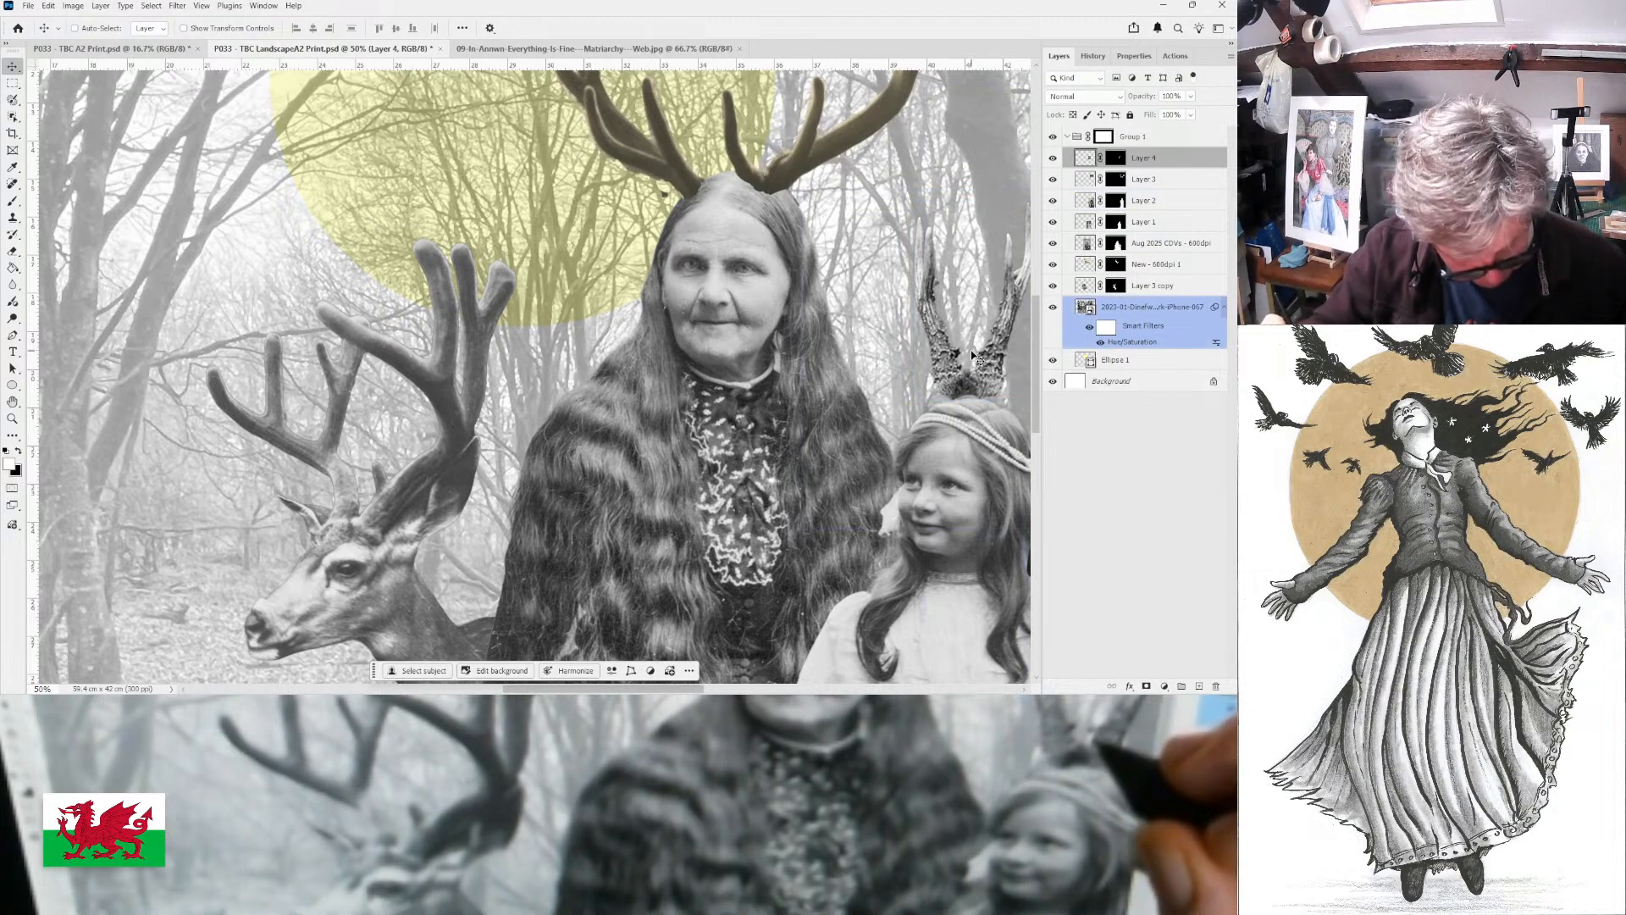
{"action": "key", "text": "w"}
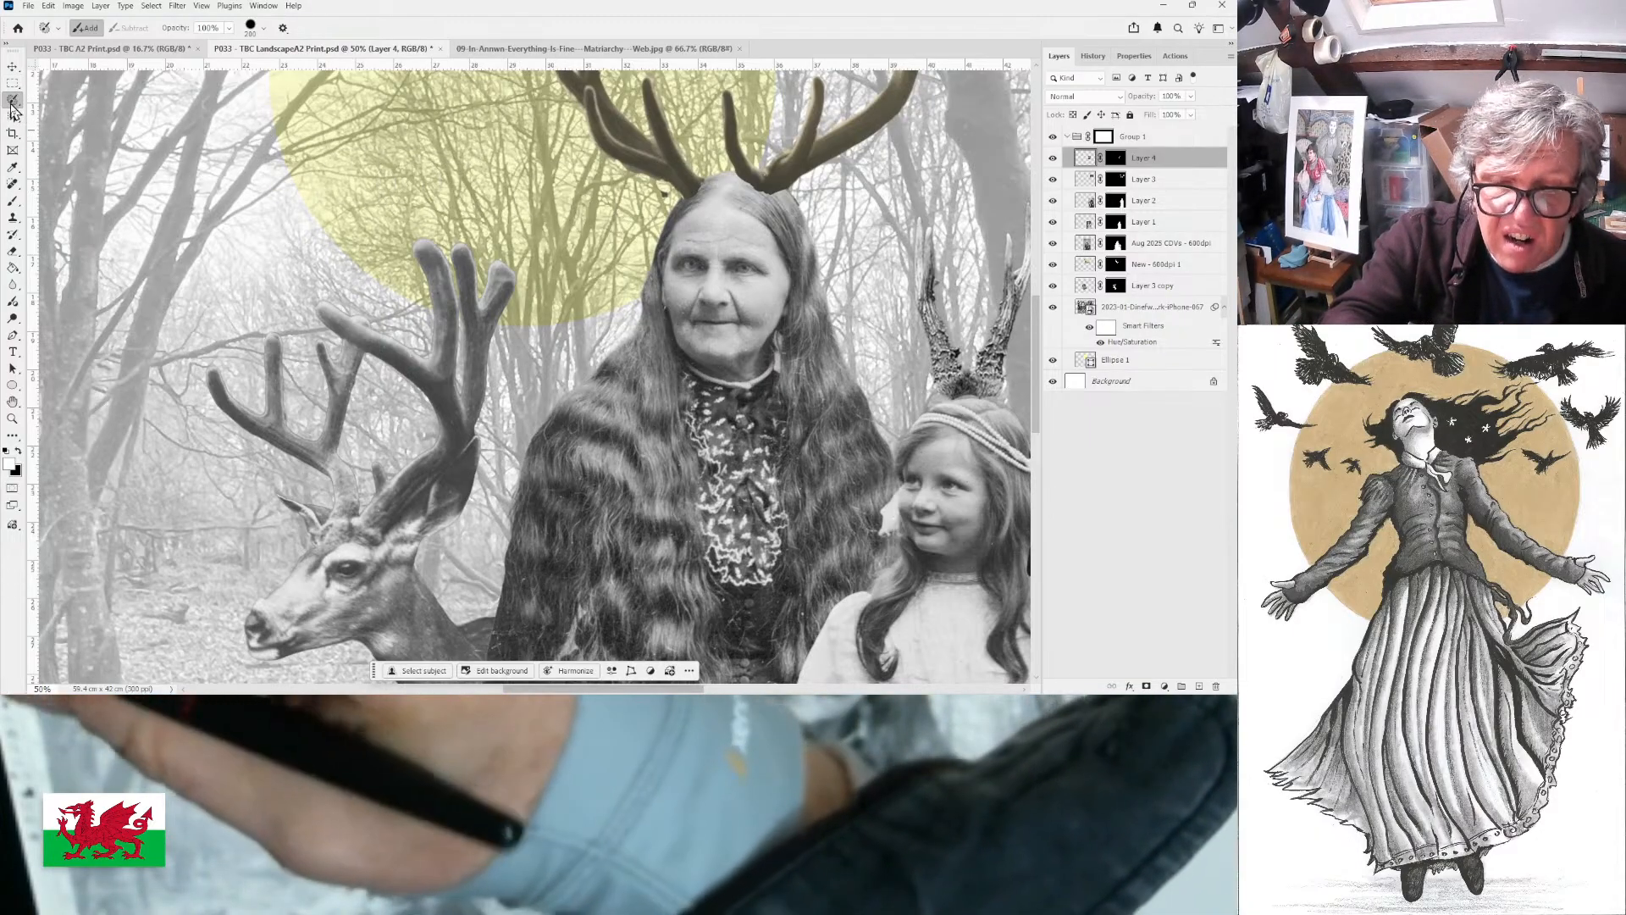
{"action": "right_click", "coordinate": [25, 100]}
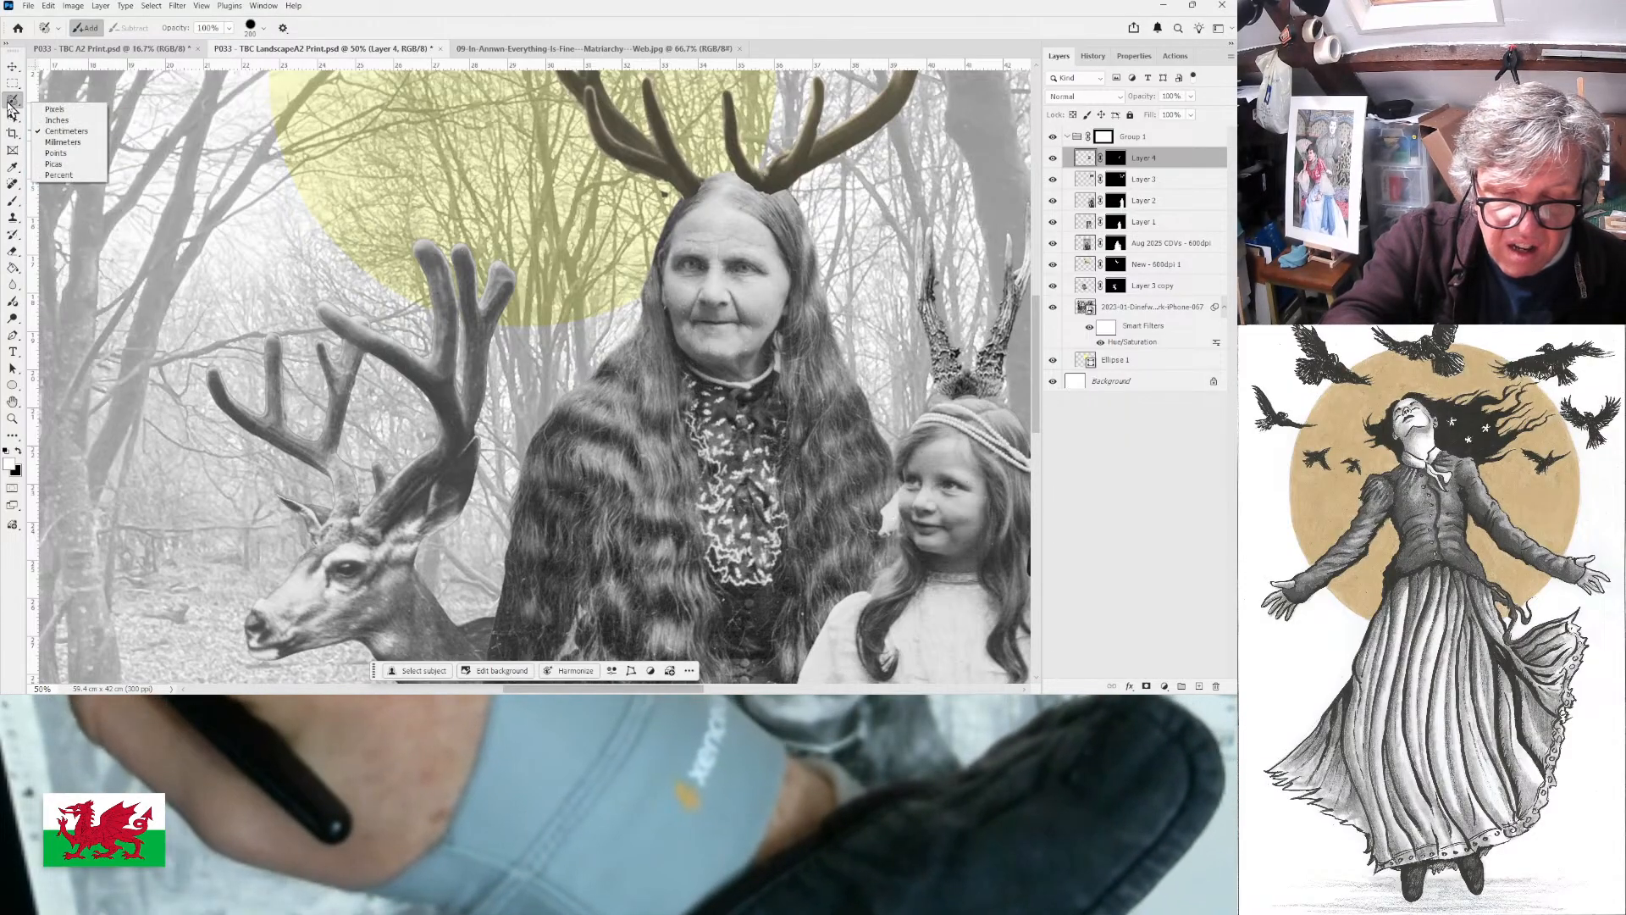
{"action": "right_click", "coordinate": [12, 102]}
{"action": "left_click", "coordinate": [76, 115]}
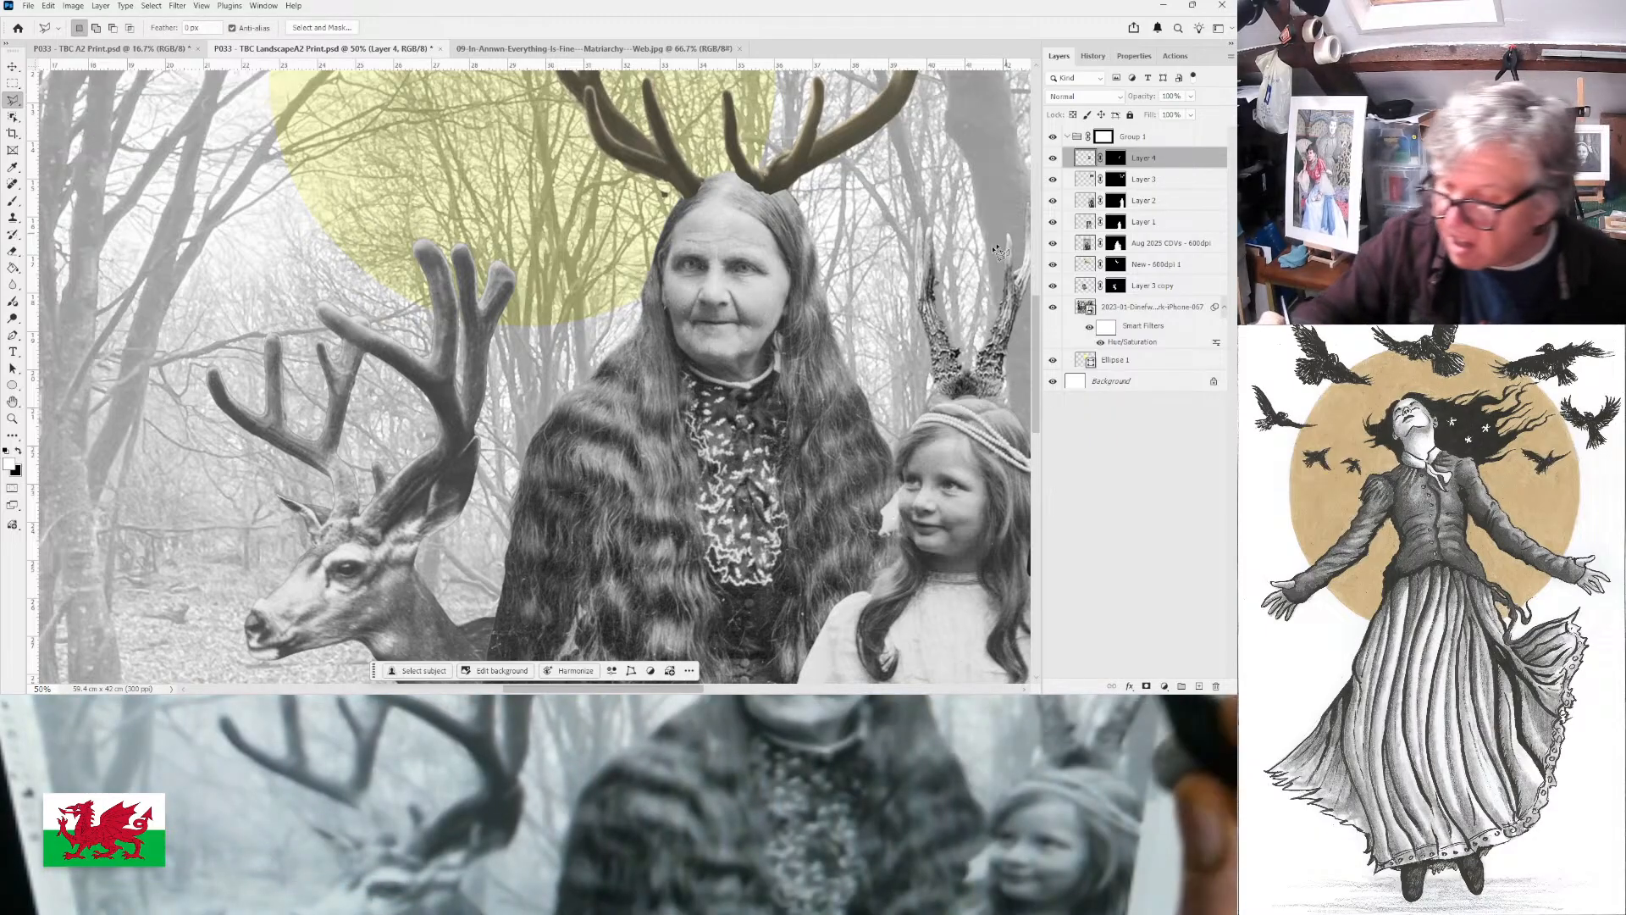
{"action": "left_click", "coordinate": [918, 217]}
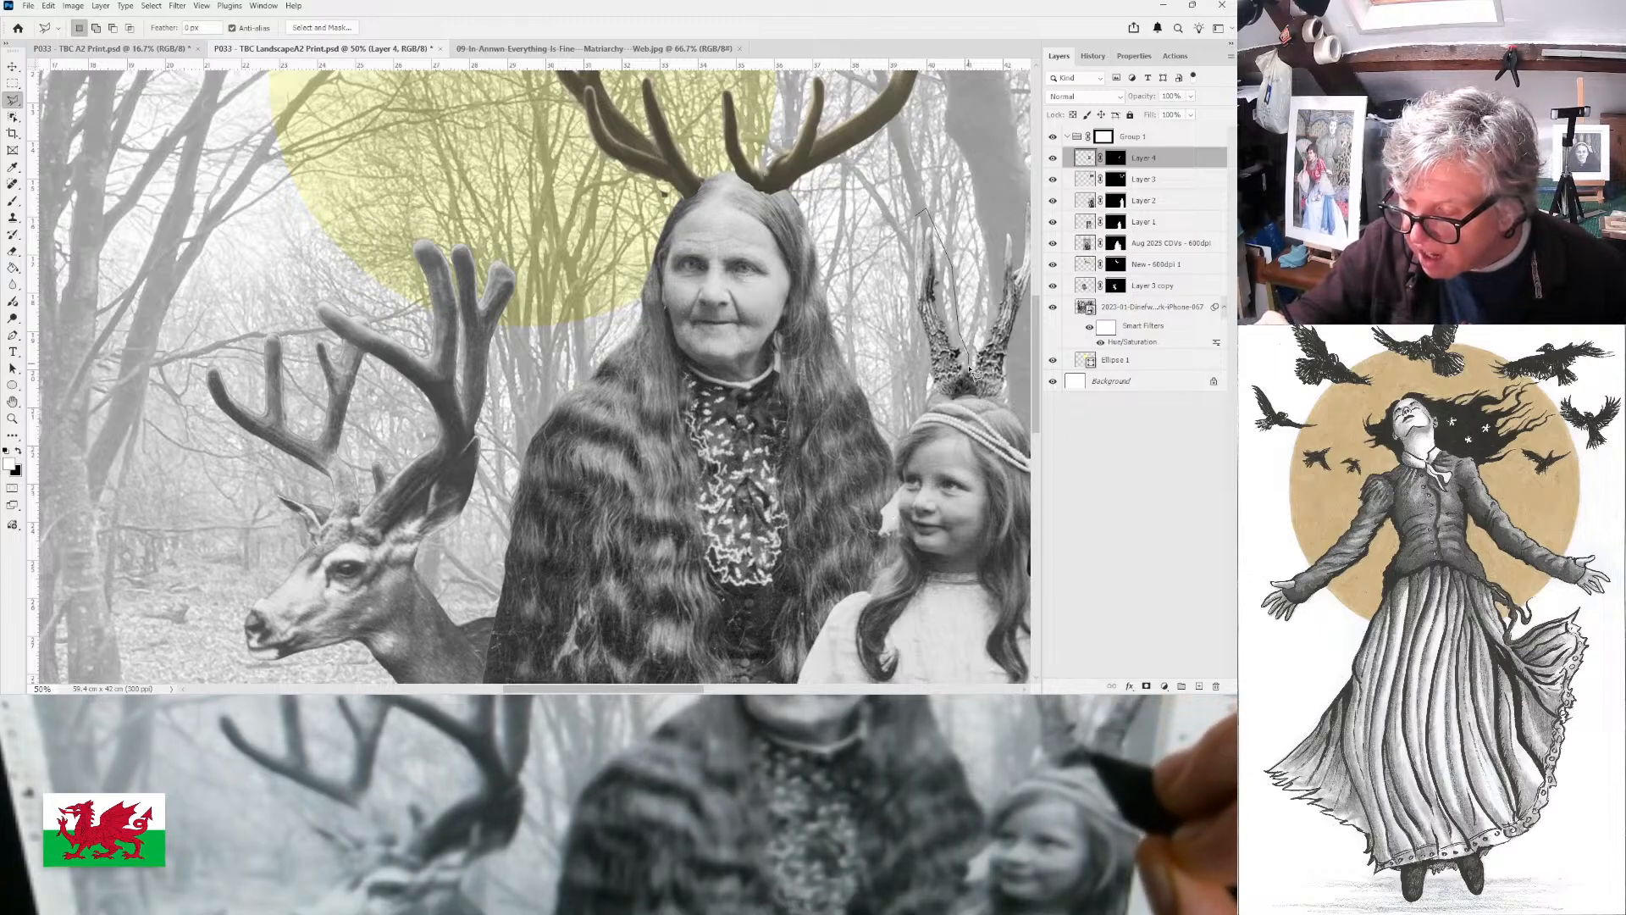
{"action": "left_click", "coordinate": [927, 401]}
{"action": "left_click", "coordinate": [919, 356]}
{"action": "left_click", "coordinate": [896, 298]}
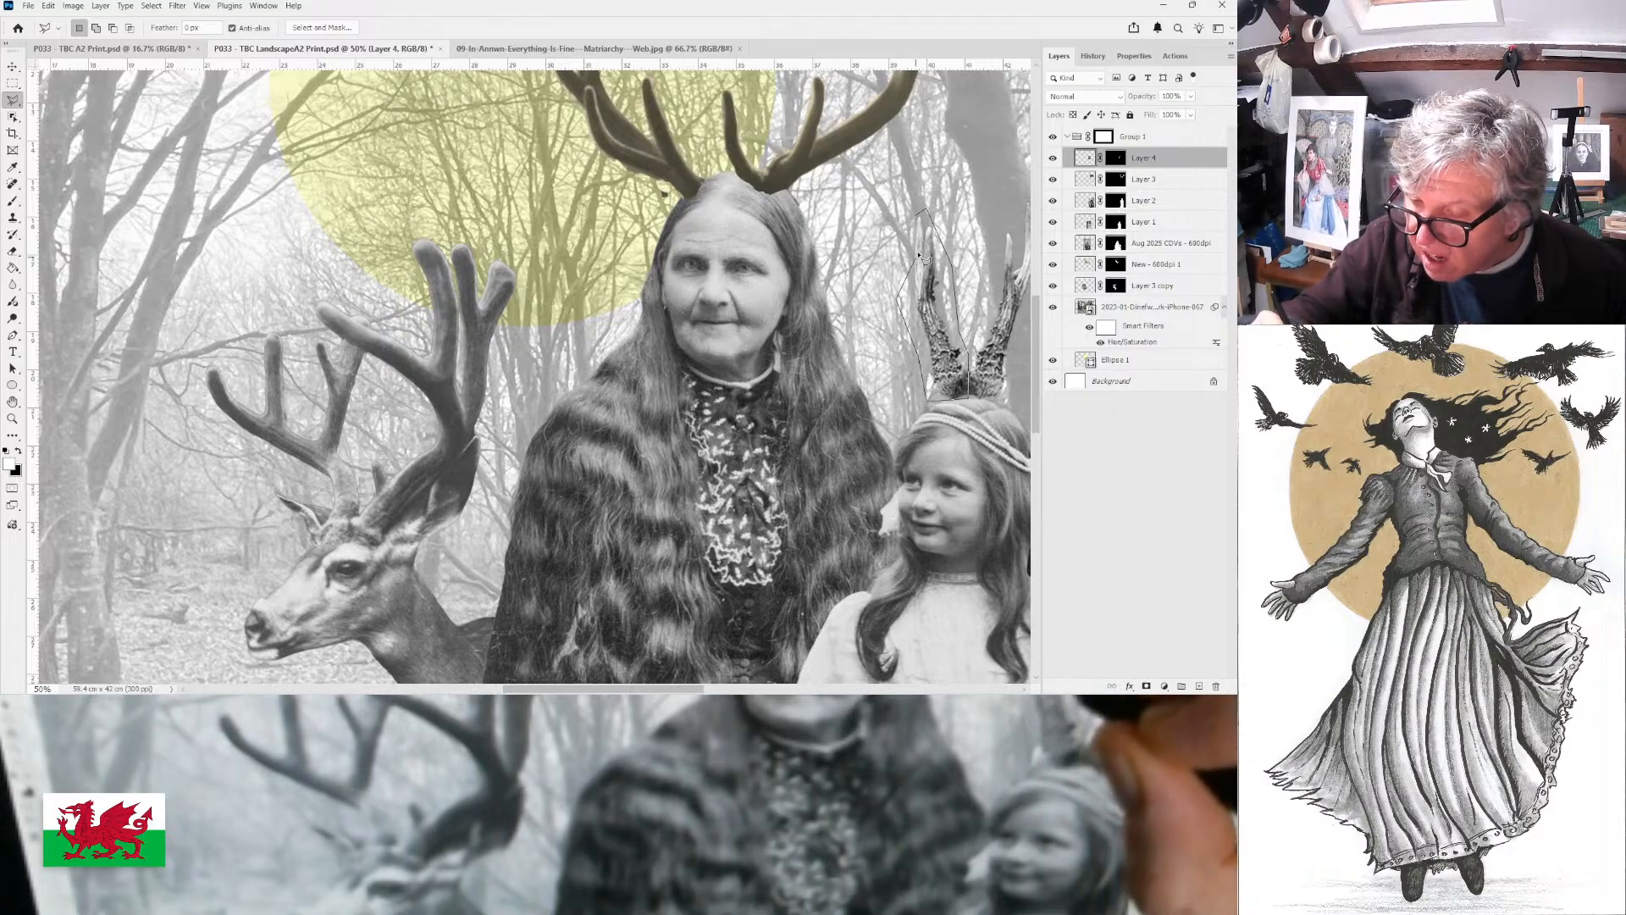
{"action": "left_click", "coordinate": [925, 212]}
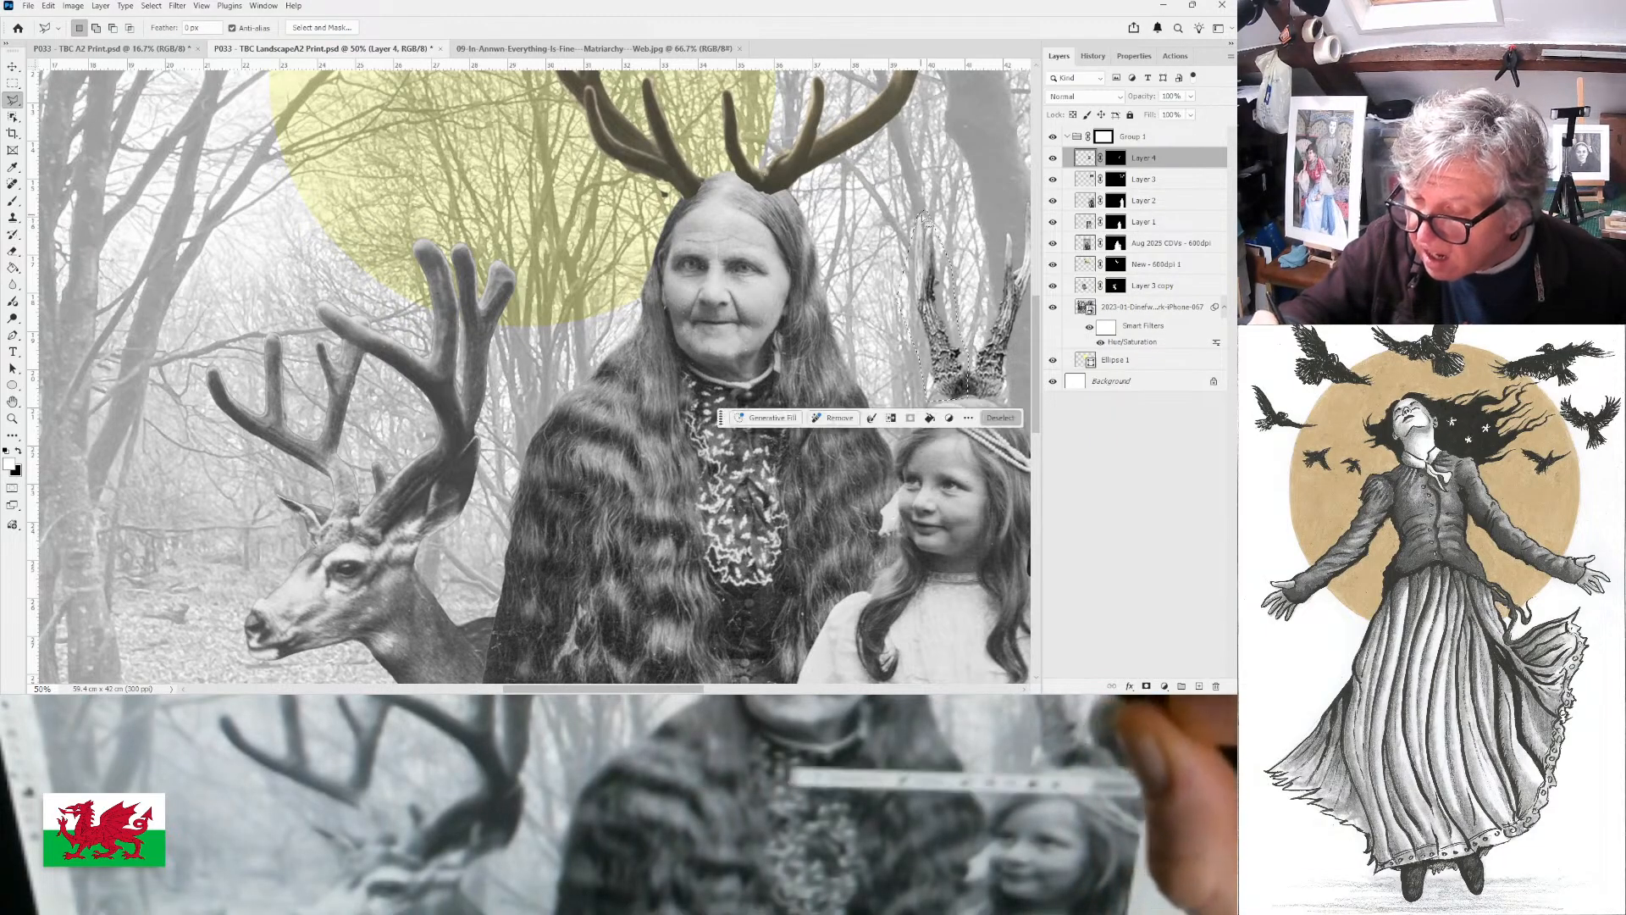
{"action": "right_click", "coordinate": [935, 327]}
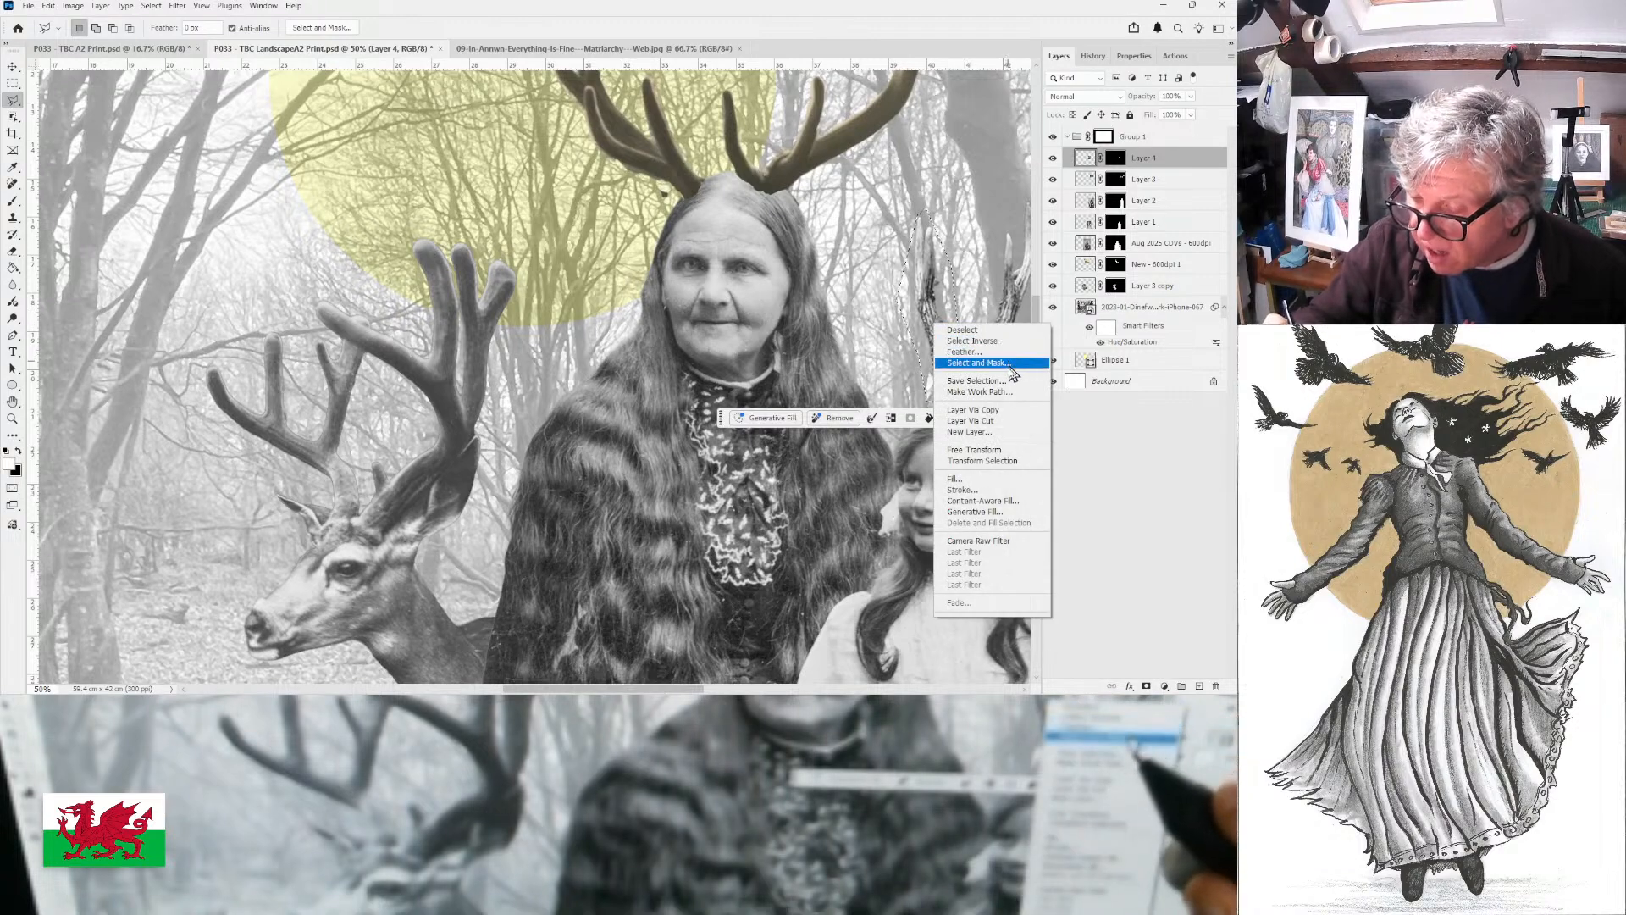
{"action": "left_click", "coordinate": [1014, 413]}
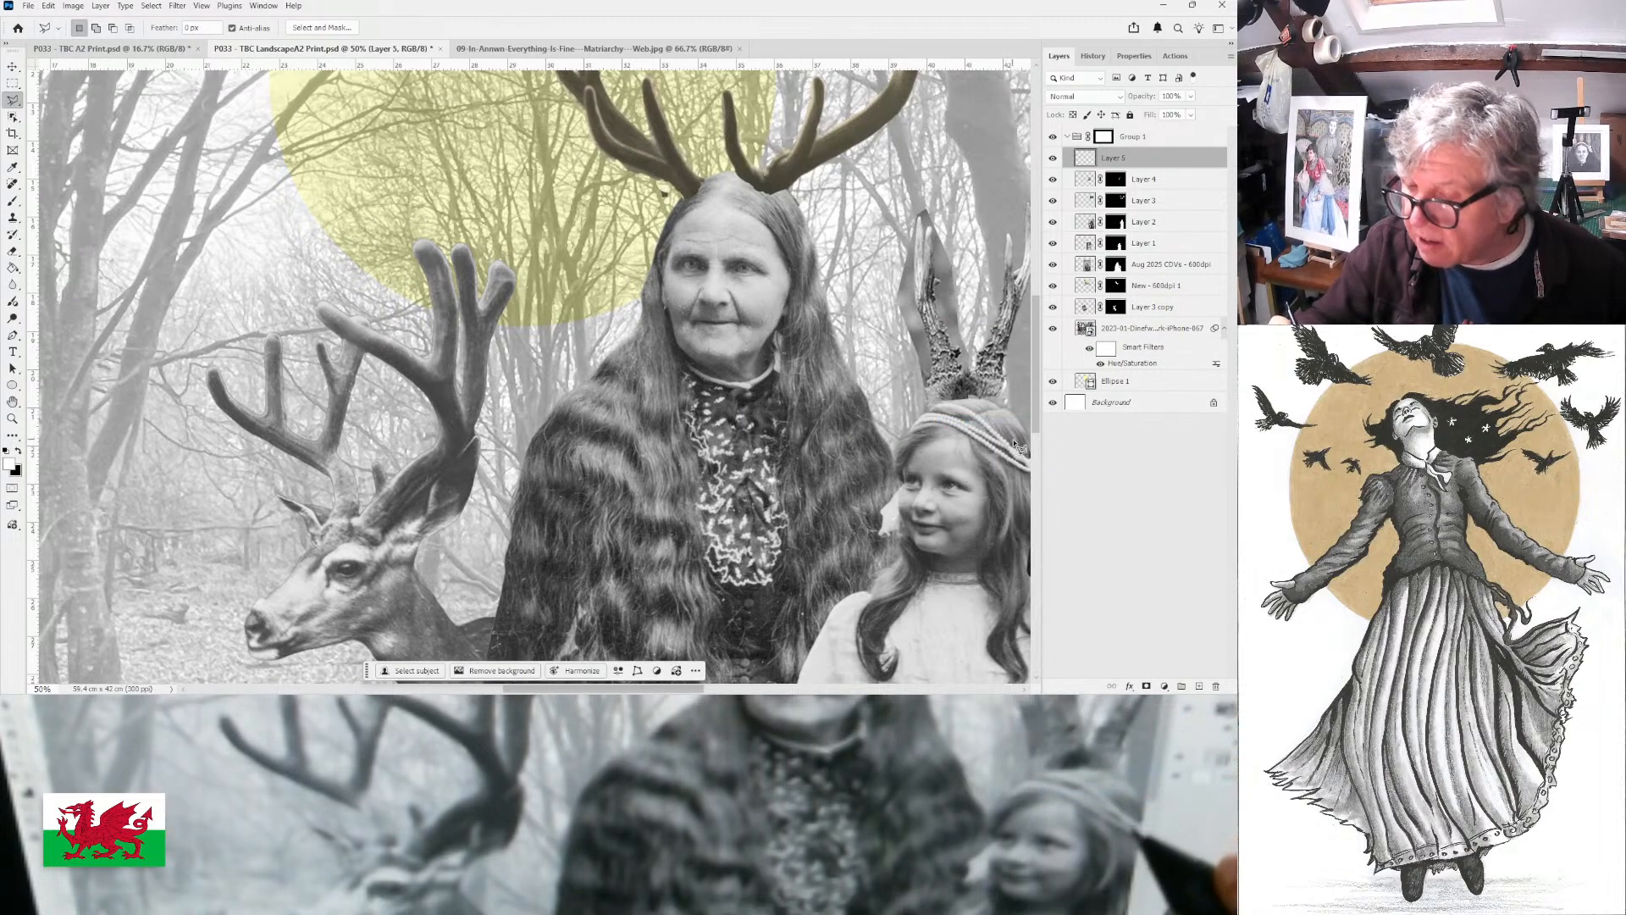